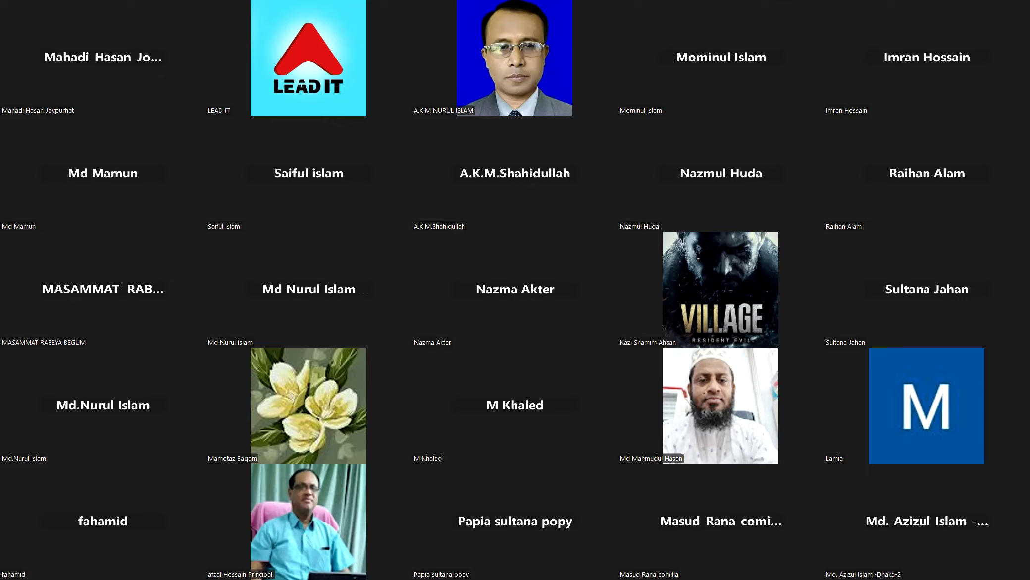
Switch to Google Chrome and examine the heading and the Job Title column of the Restaurant Owner Lists spreadsheet
key("Escape")
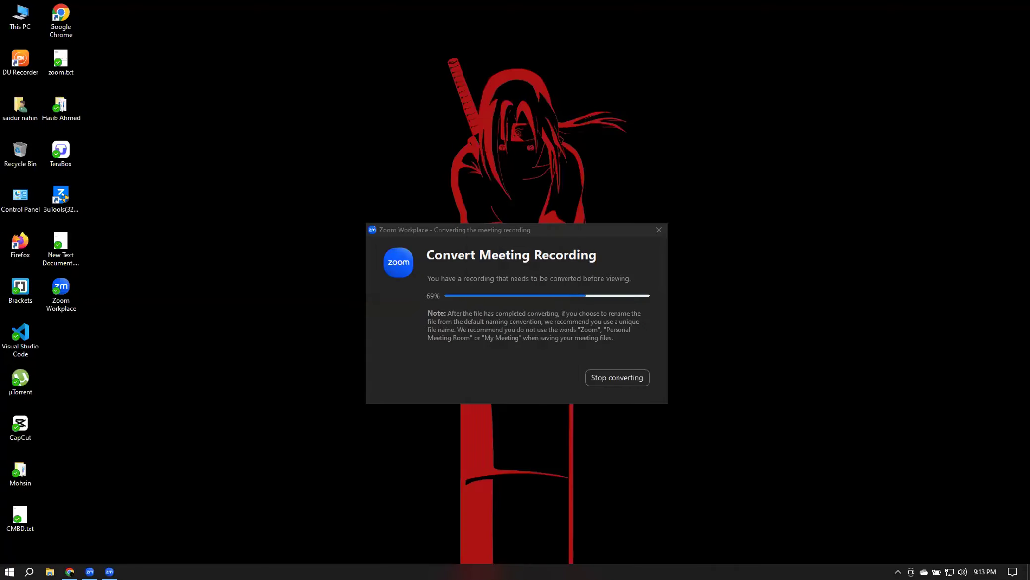
left_click(70, 571)
left_click(191, 367)
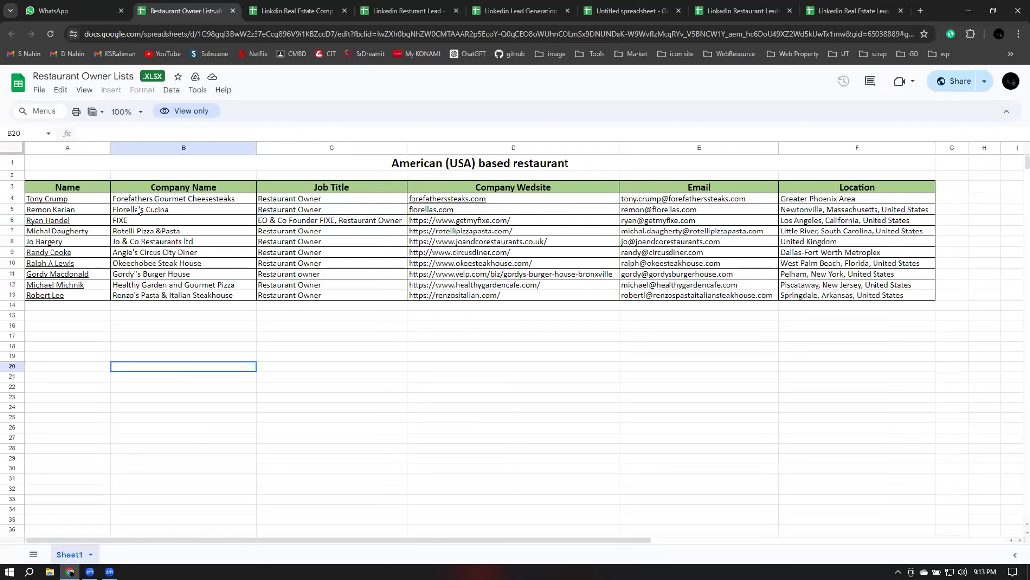
left_click(447, 163)
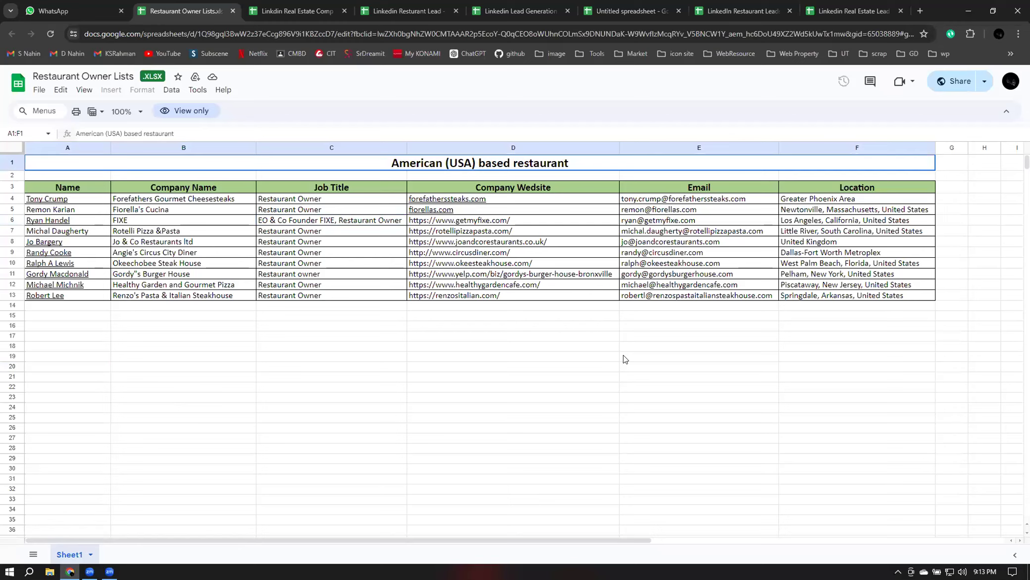
left_click_drag(306, 202, 306, 299)
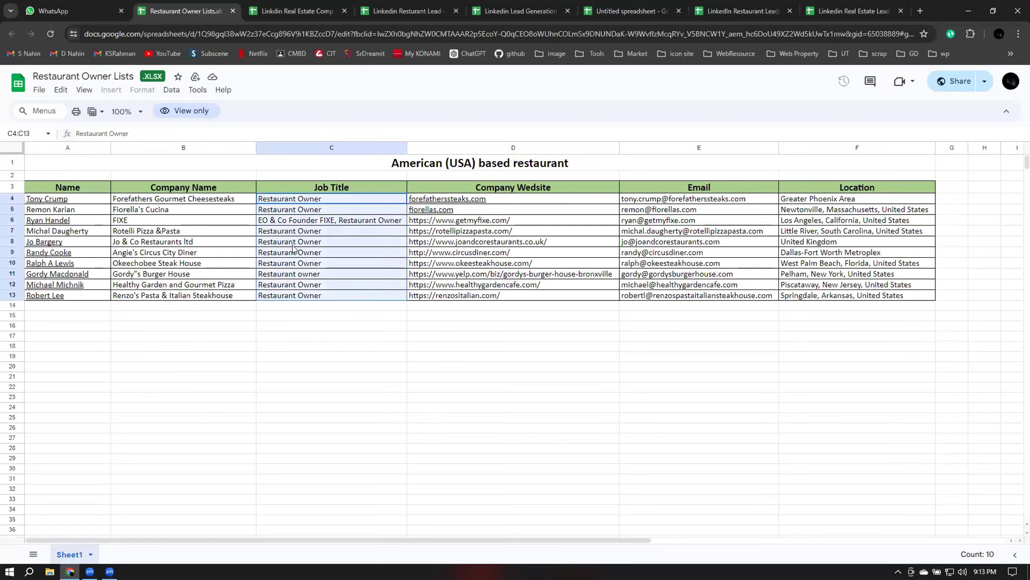
left_click(264, 223)
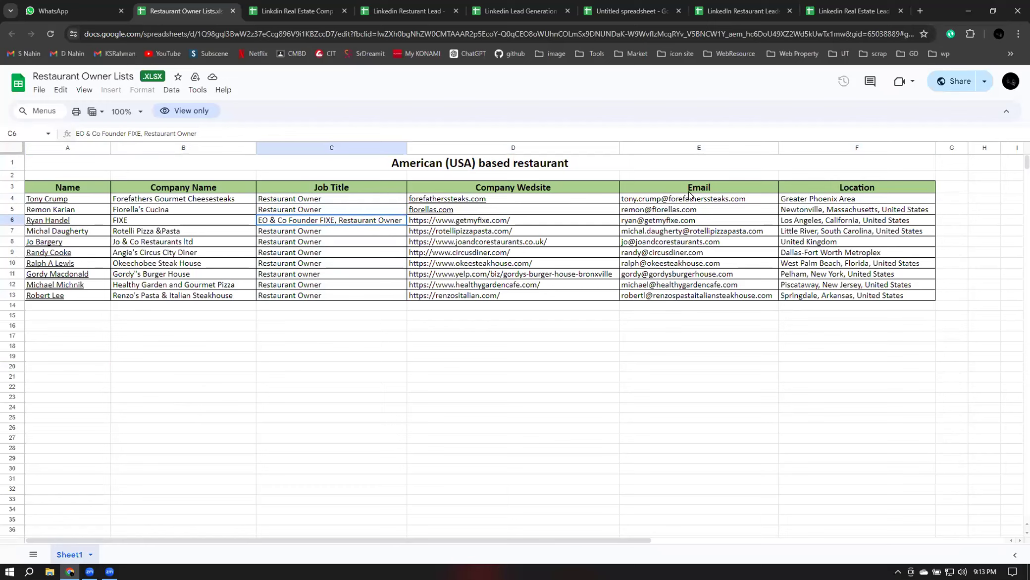
Review the Email column of the restaurant owner list from its header down to row 13
left_click_drag(689, 195, 692, 296)
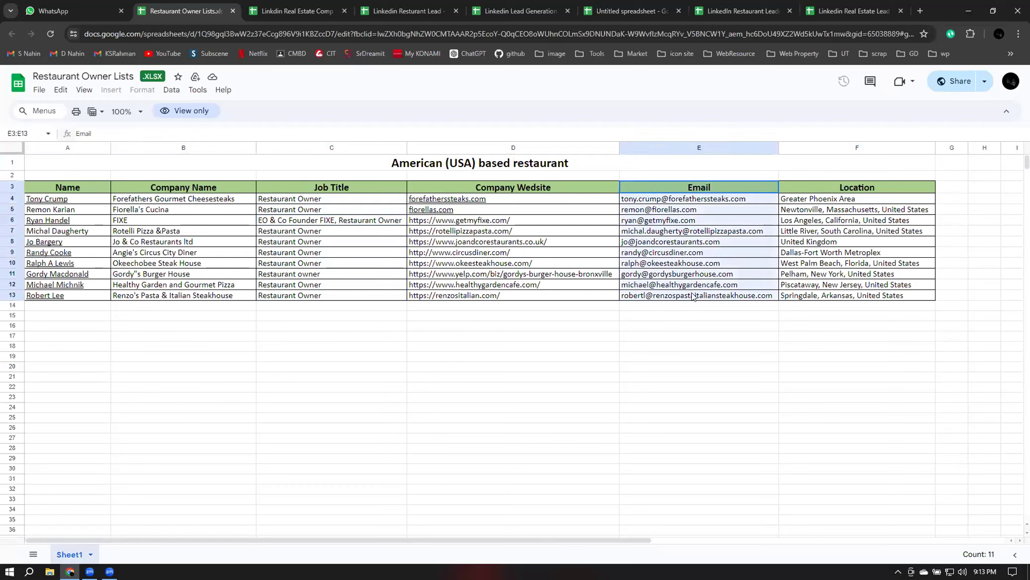
left_click(560, 353)
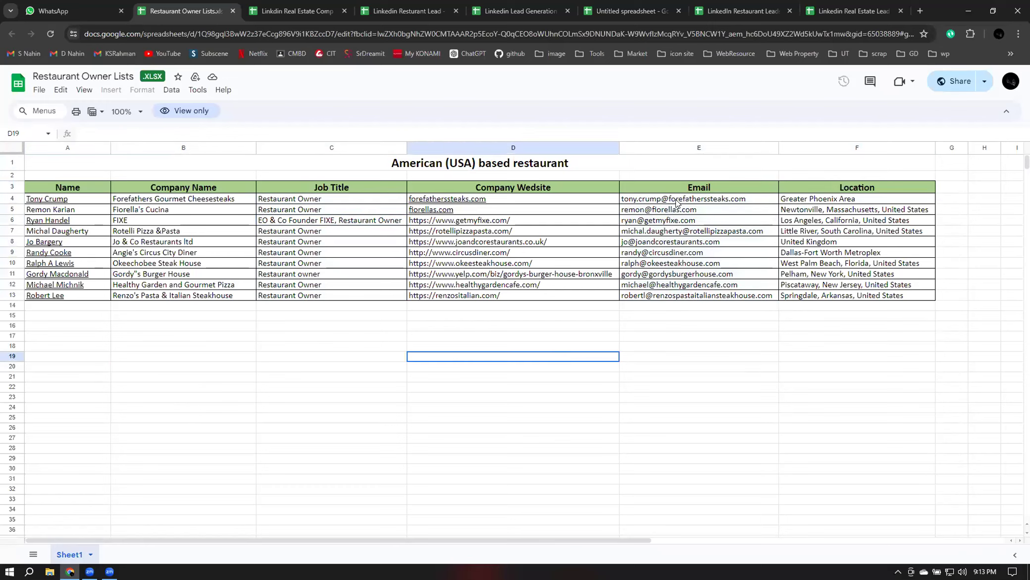
left_click(674, 314)
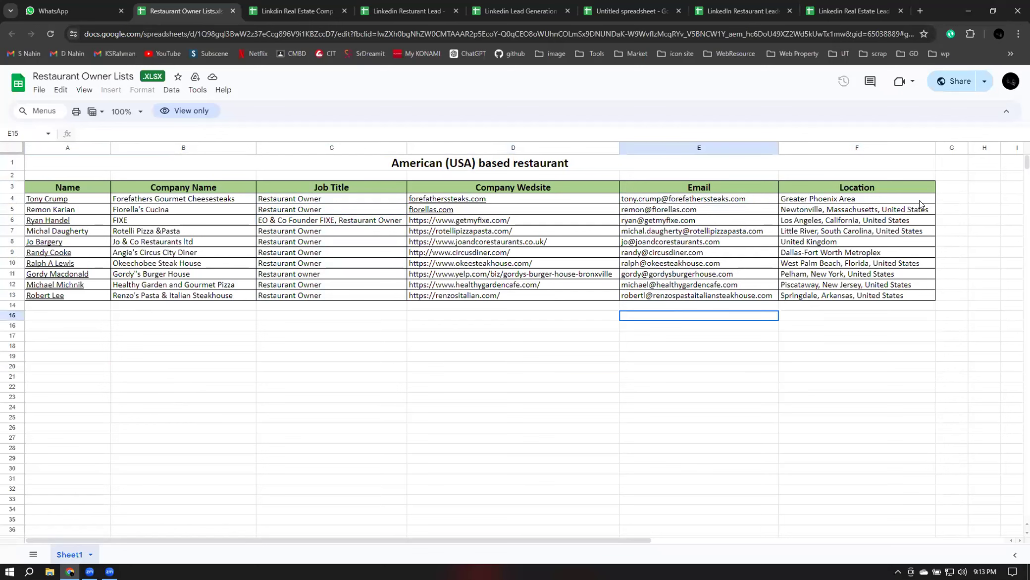
Open the Linkdin Real Estate Company Data spreadsheet and check the Company website column in rows 3 to 9
left_click(282, 1)
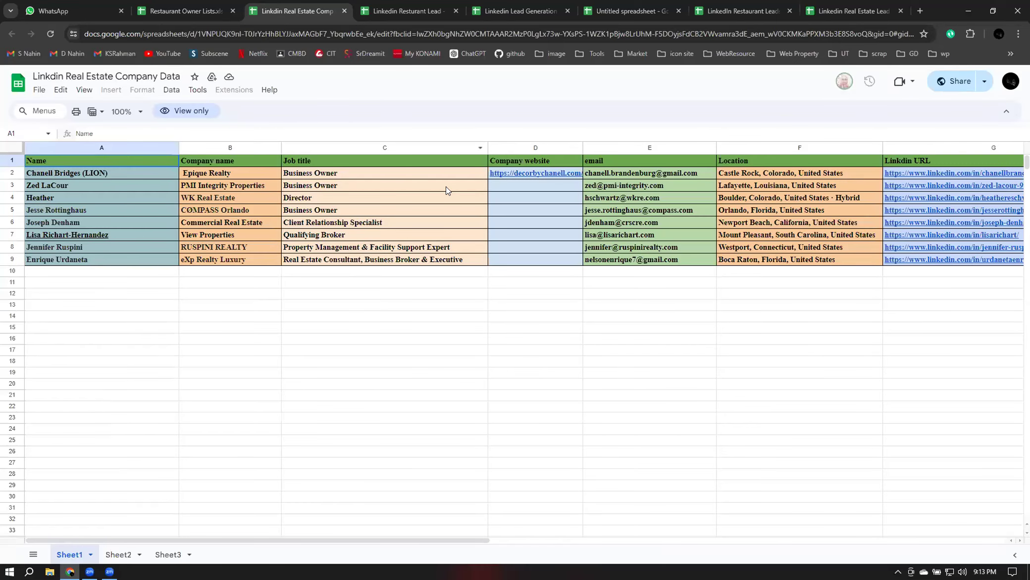
left_click_drag(535, 183, 533, 258)
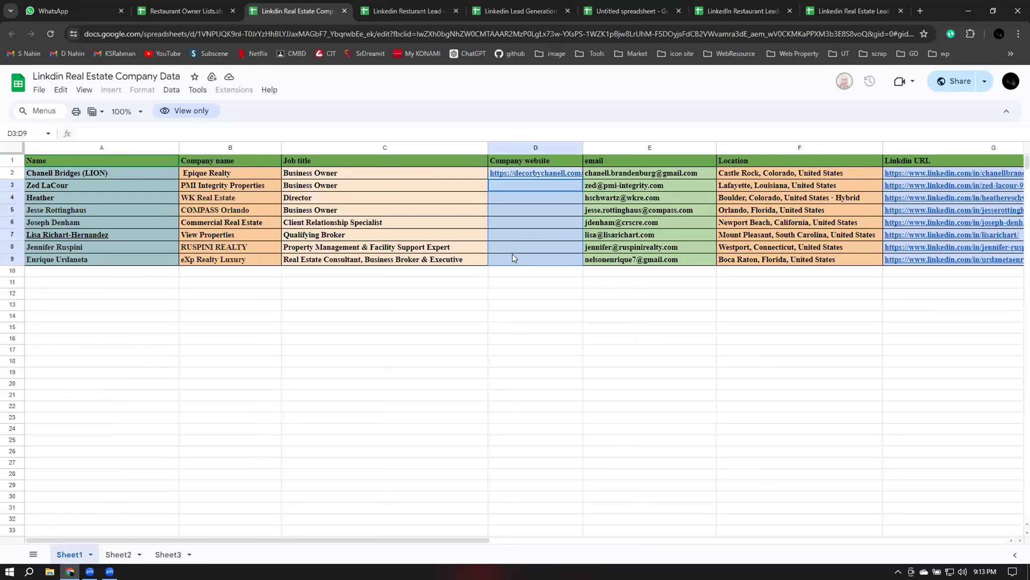
left_click_drag(339, 540, 254, 542)
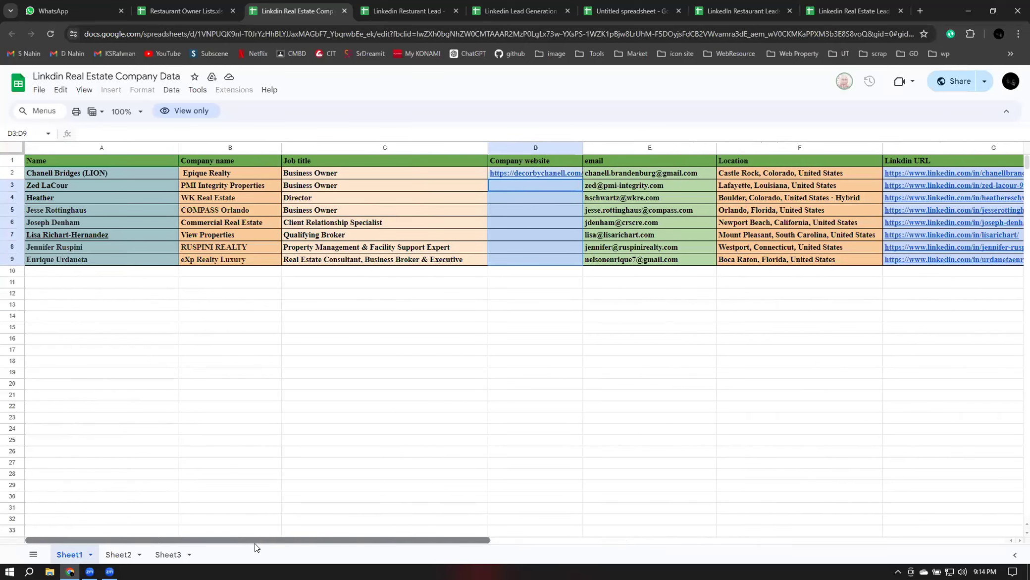
left_click(437, 317)
left_click(527, 184)
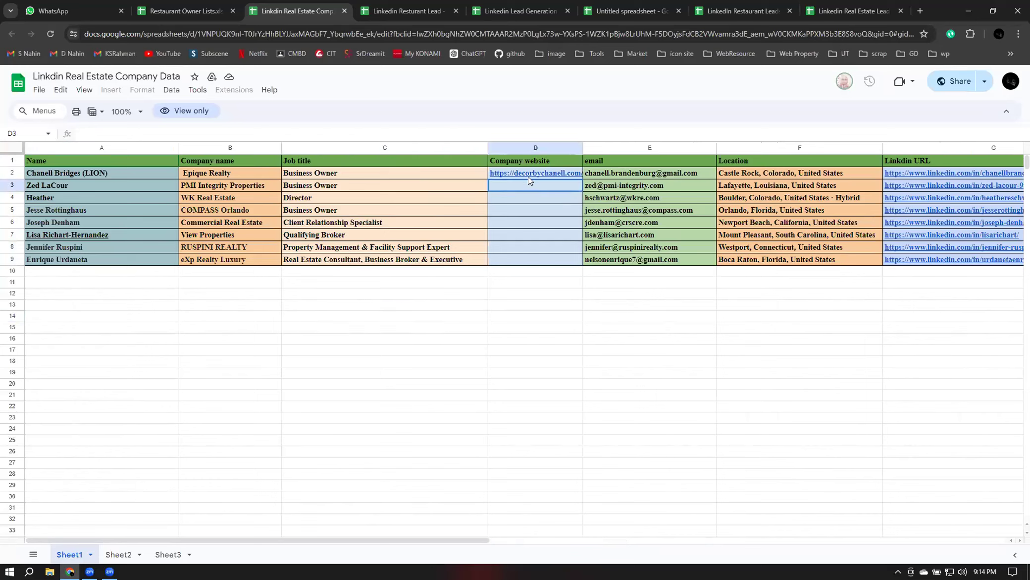
left_click(449, 337)
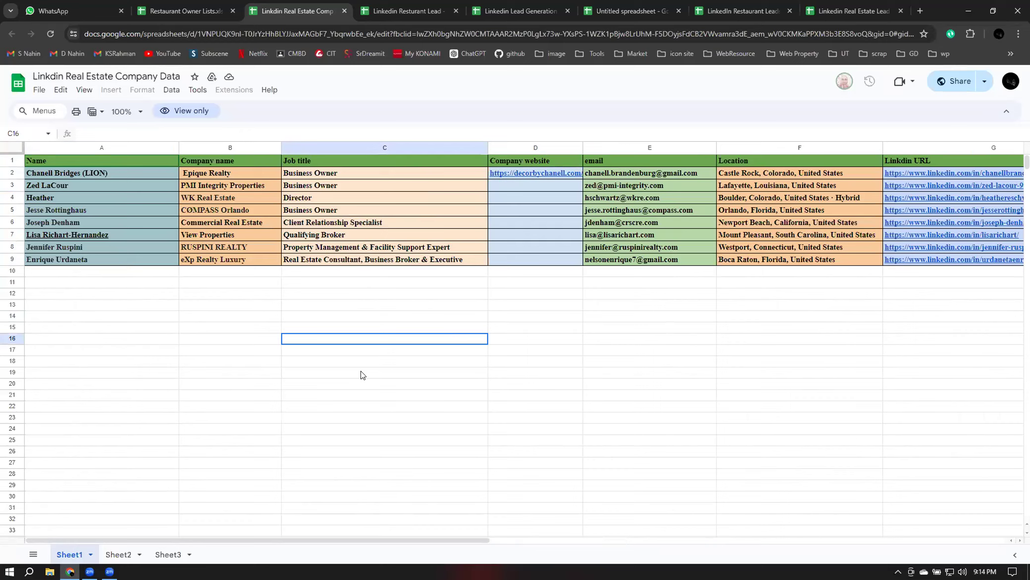
Go through the job titles in rows 2 to 7 of the real estate company sheet one by one
left_click(326, 174)
left_click(326, 184)
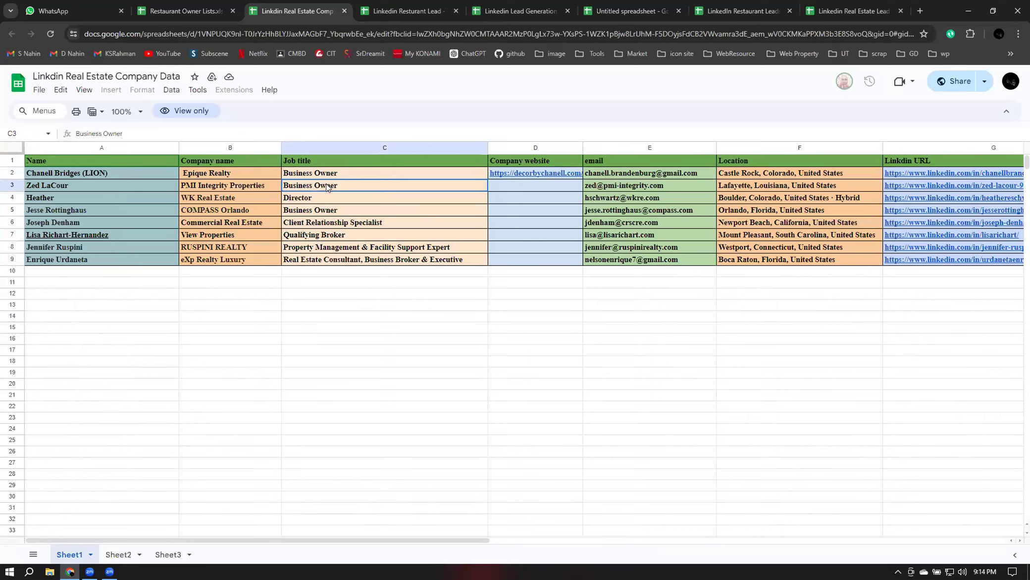
left_click(312, 195)
left_click(312, 211)
left_click(306, 224)
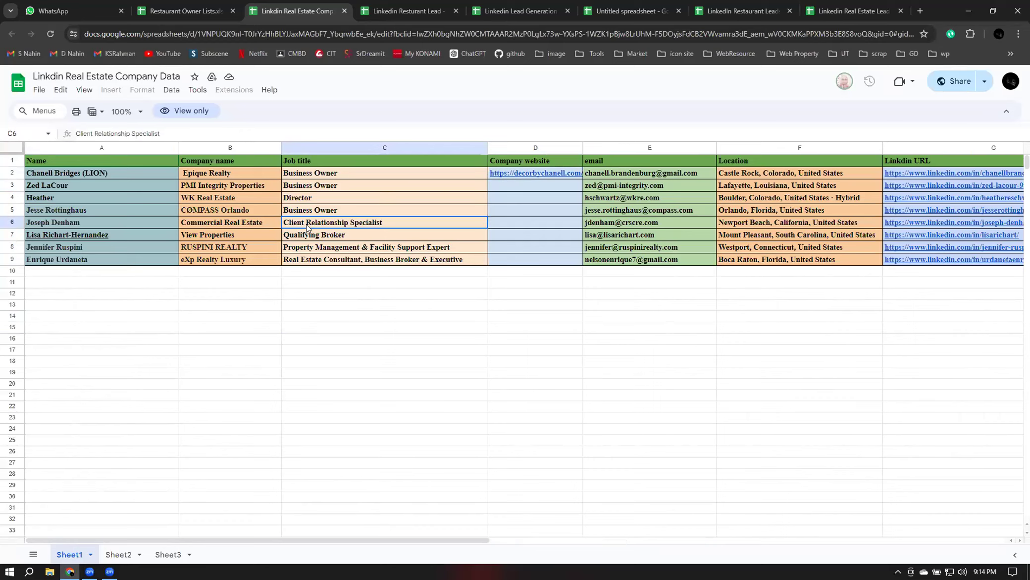
left_click(306, 236)
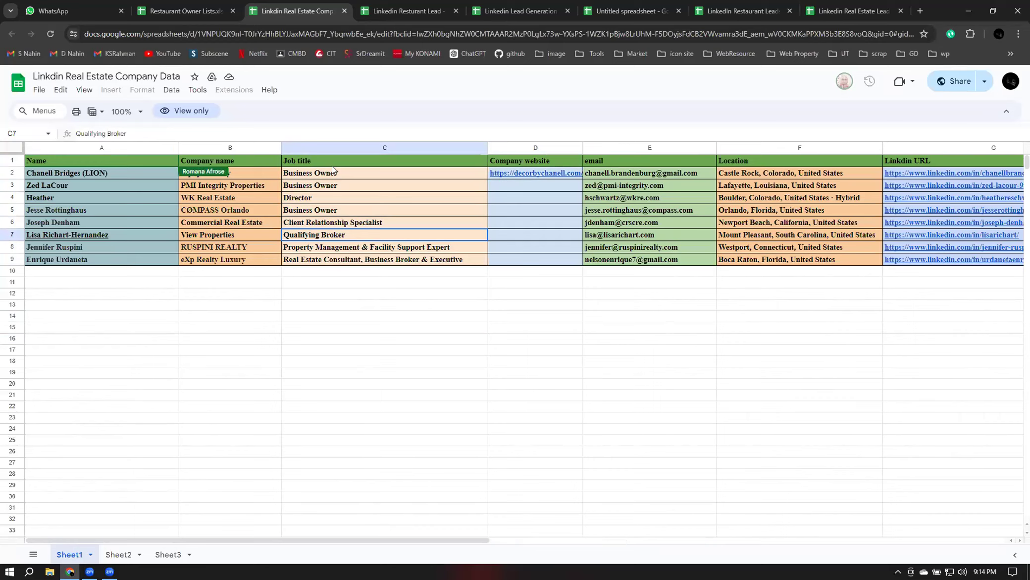
Compare the Business Owner job titles with the director, client relationship, broker and property management titles below them
left_click(347, 175)
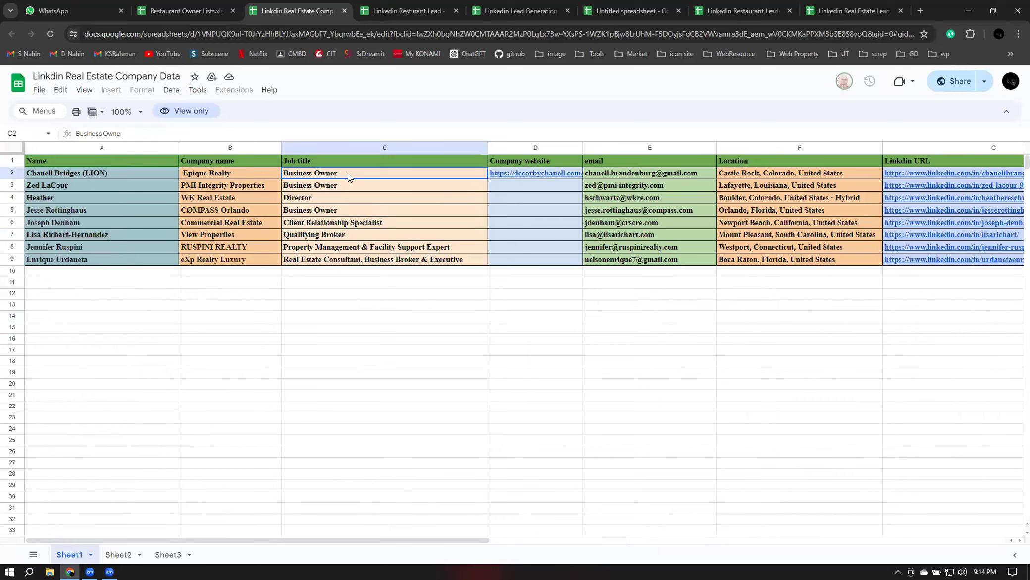
left_click(331, 211)
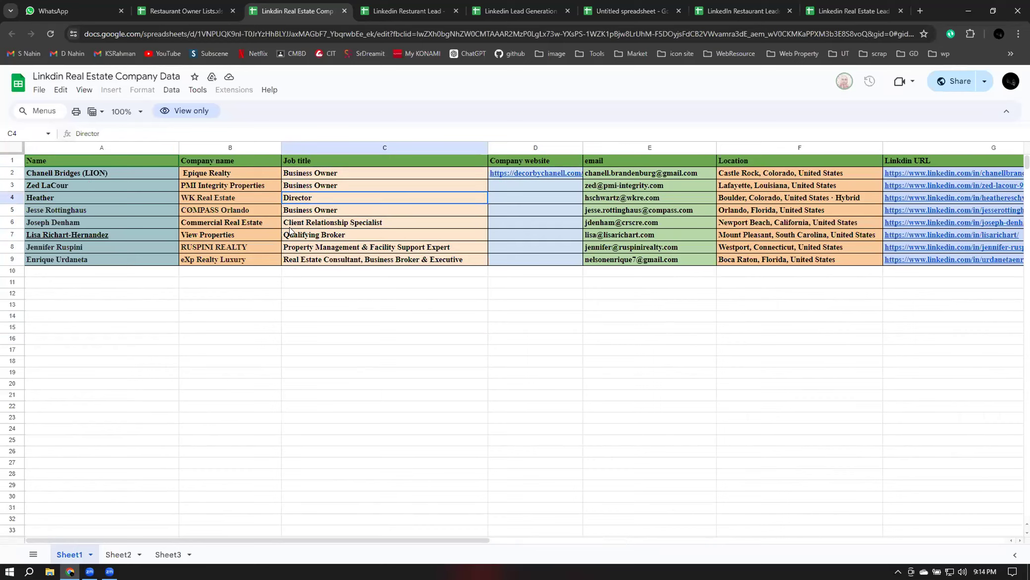
left_click(377, 223)
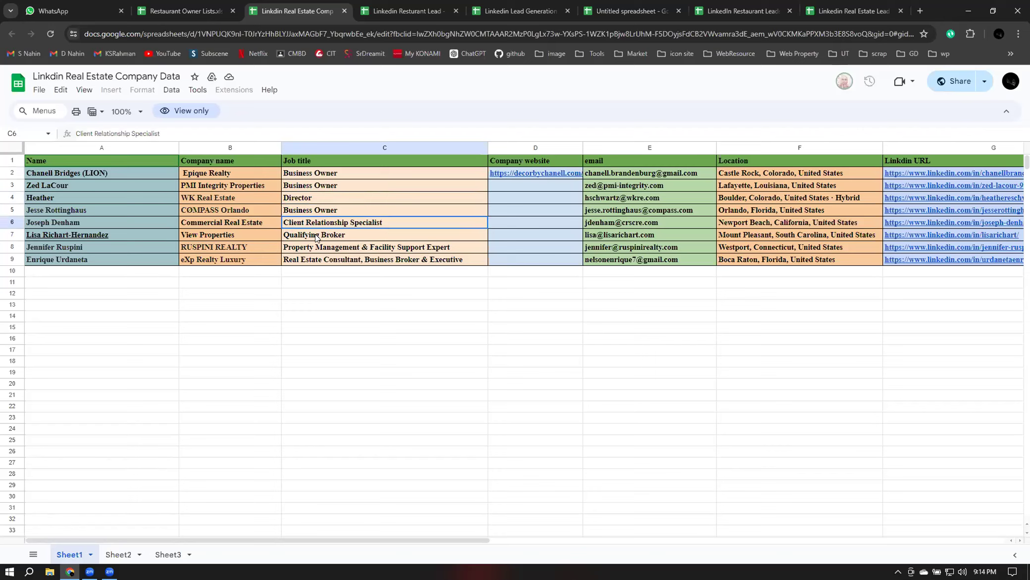
key("Down")
key("Down")
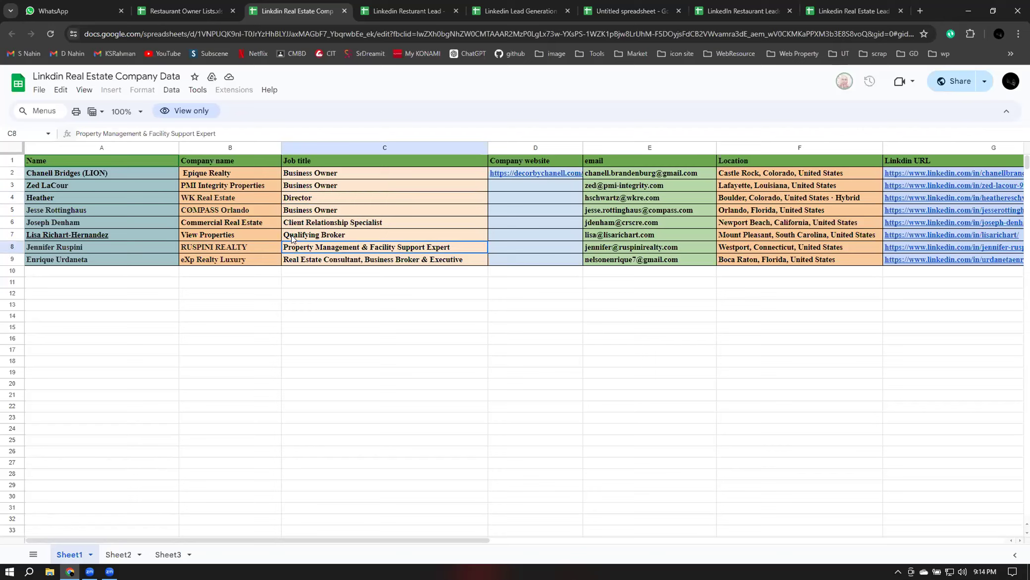
key("Up")
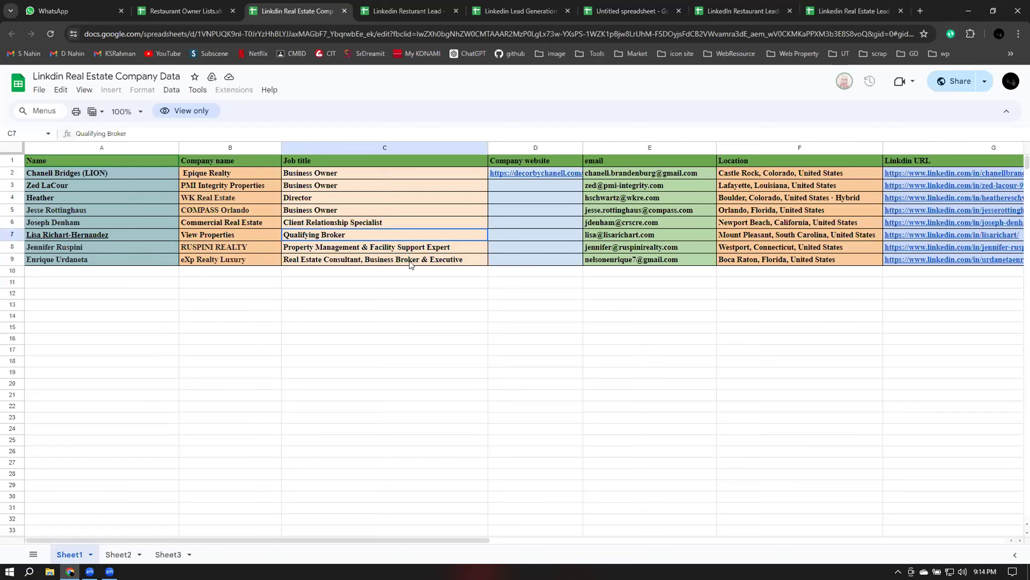
left_click_drag(403, 230, 404, 270)
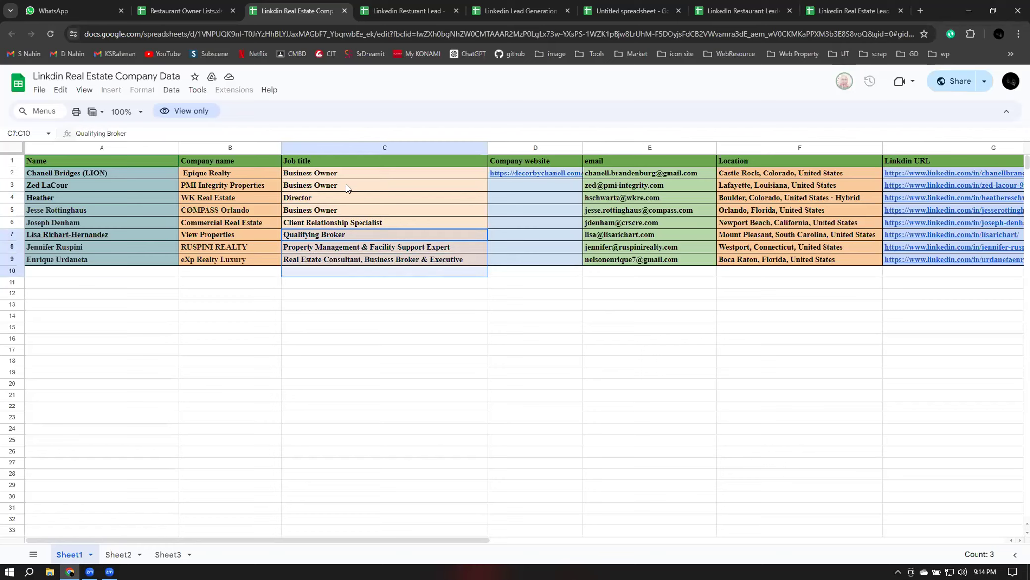
left_click_drag(346, 173, 346, 185)
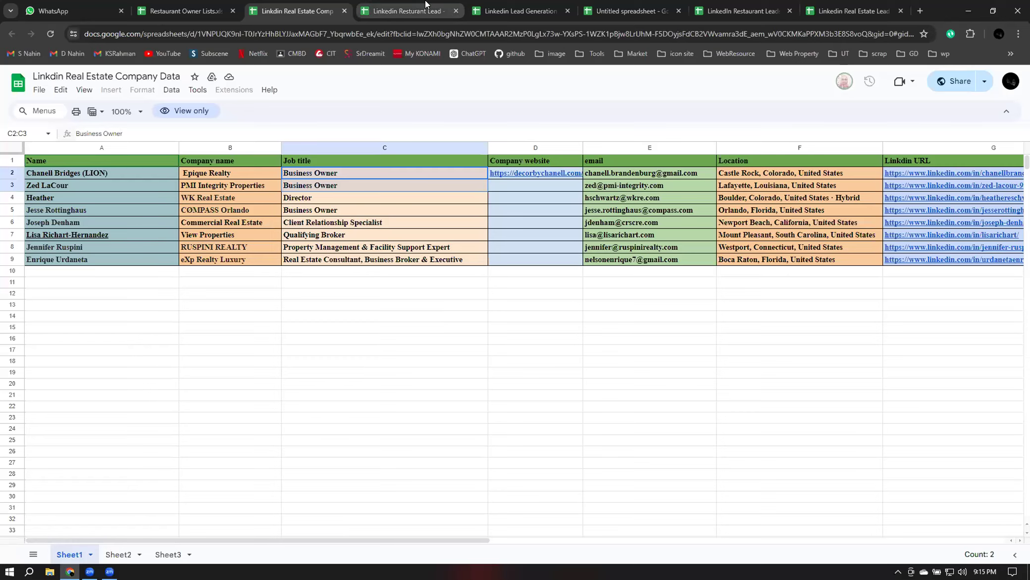
Open the Linkedin Resturant Lead spreadsheet and review its filled lead rows and Country column
key("ctrl+Tab")
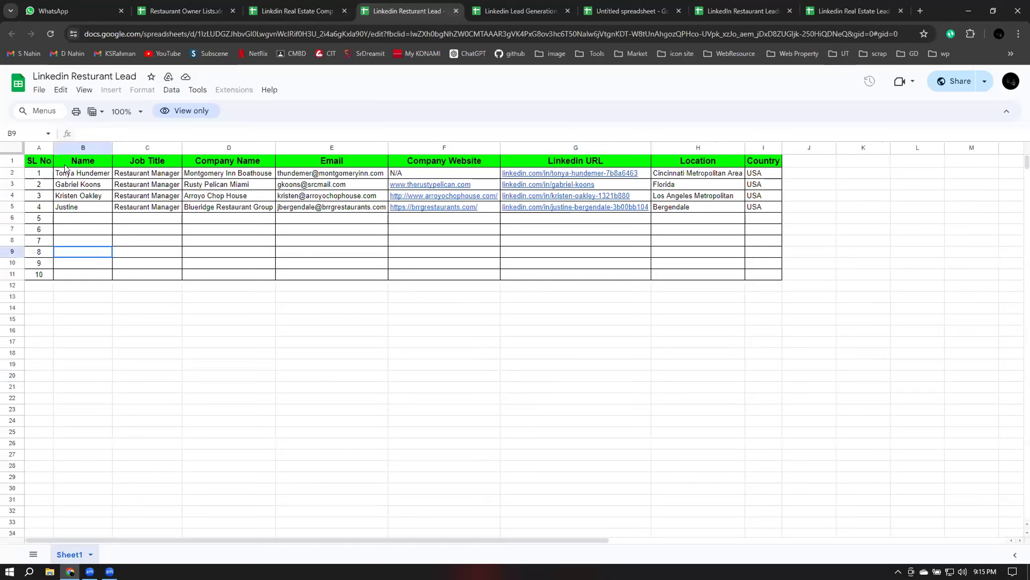
left_click_drag(763, 229, 242, 177)
left_click(764, 174)
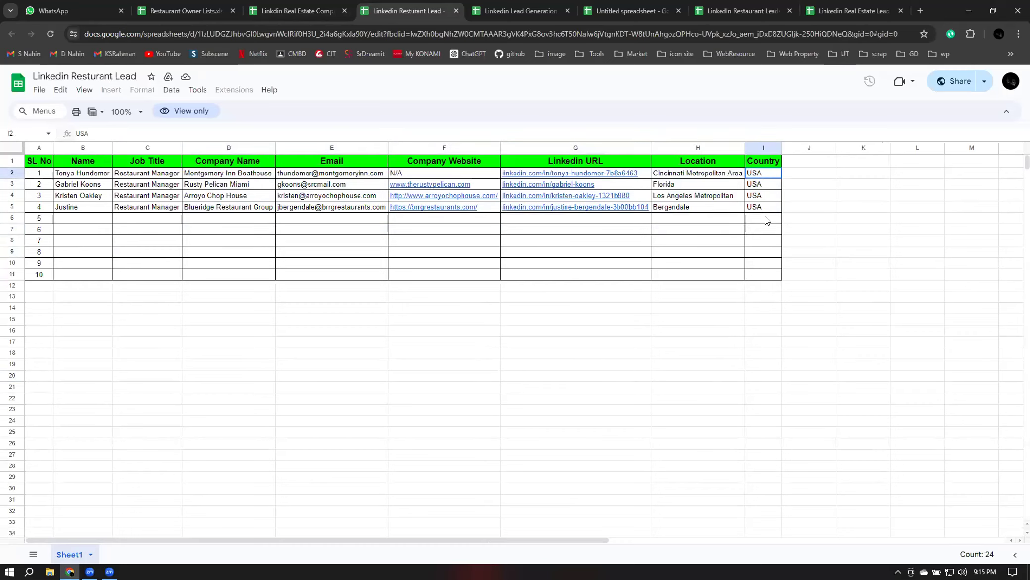
left_click(765, 221, "shift")
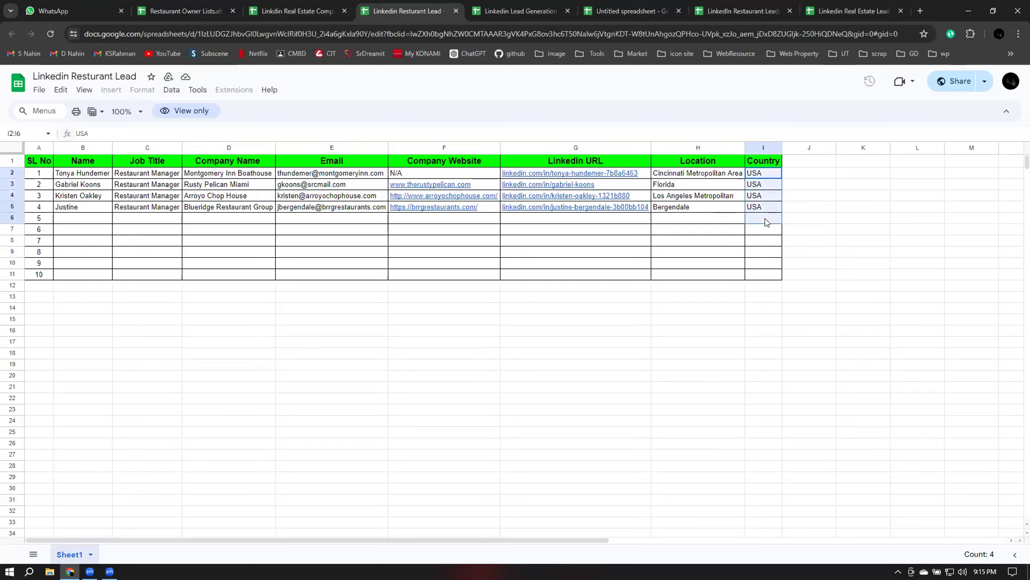
left_click(163, 308)
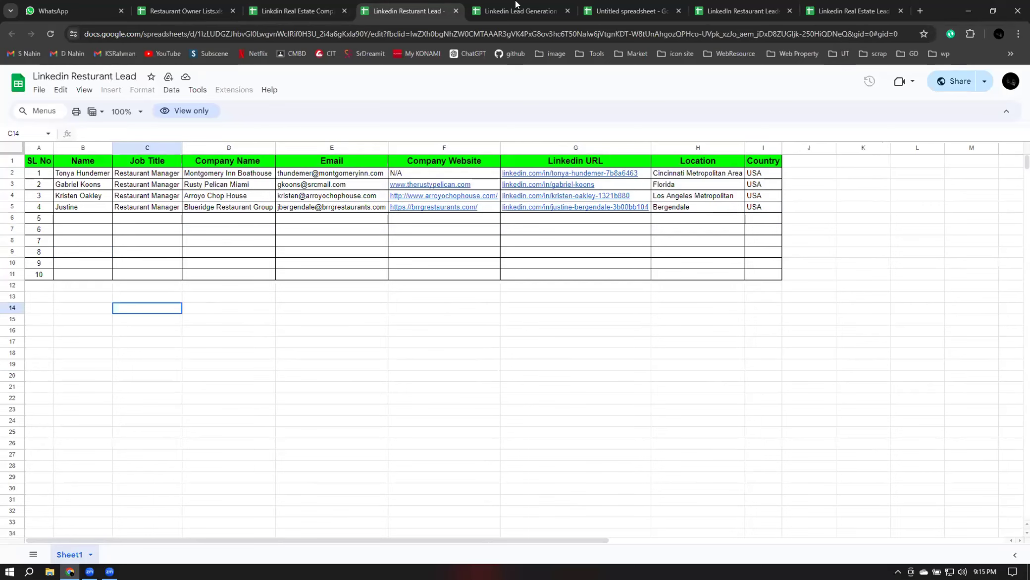
Open the Linkedin Lead Generation spreadsheet and examine the job titles in rows 2 to 7
key("ctrl+Tab")
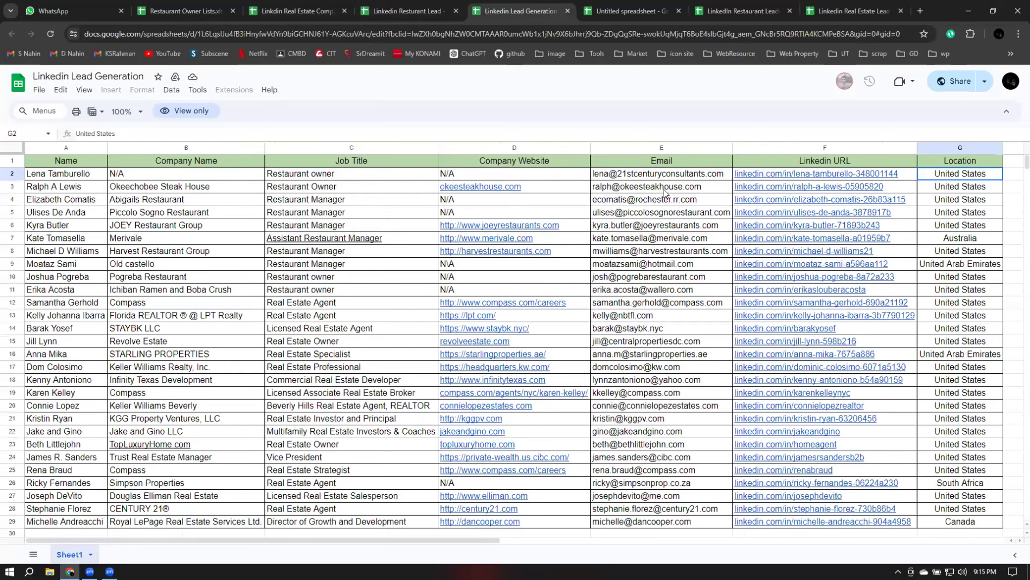
left_click_drag(336, 171, 374, 241)
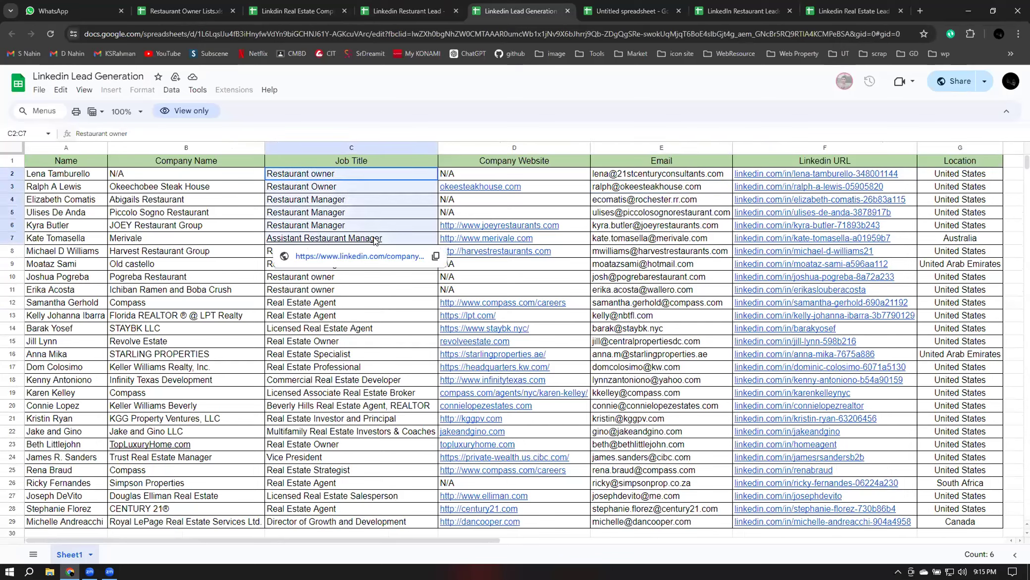
left_click(408, 236)
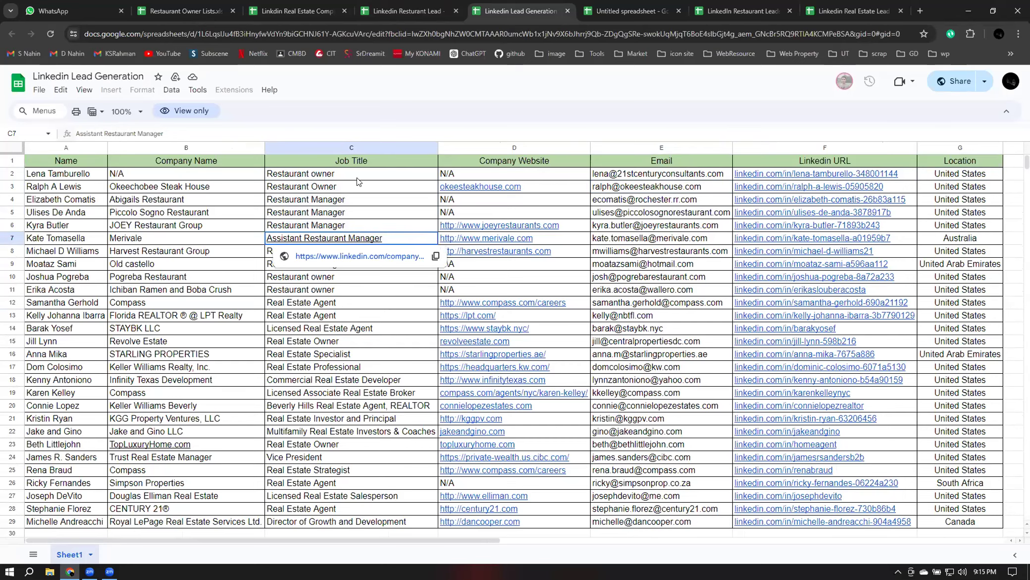
Compare the restaurant job titles in rows 2 to 11 with the real estate titles that start in row 12
scroll(357, 177, "down", 1)
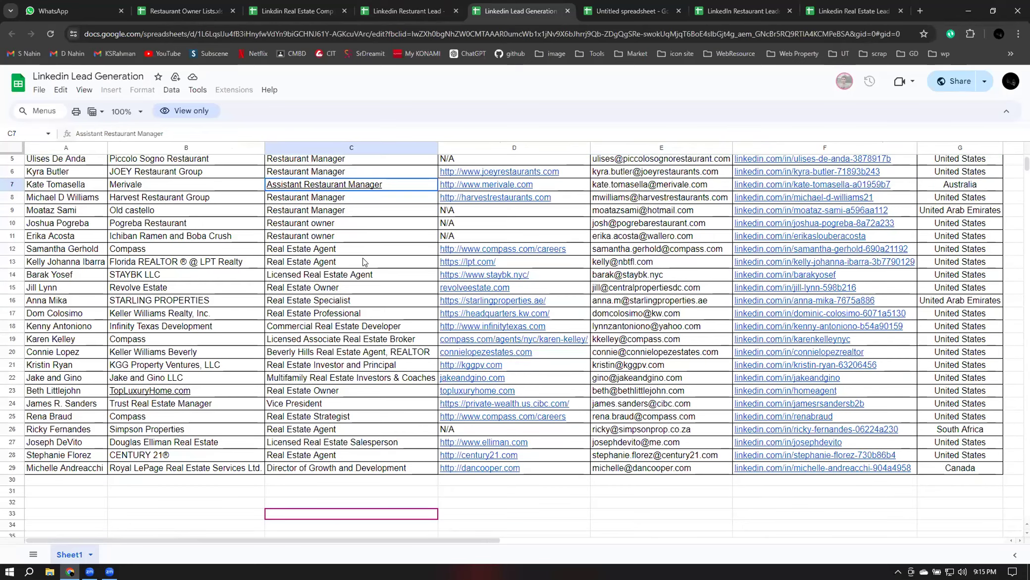
key("Down")
key("shift+Down")
left_click(331, 249)
scroll(337, 208, "up", 1)
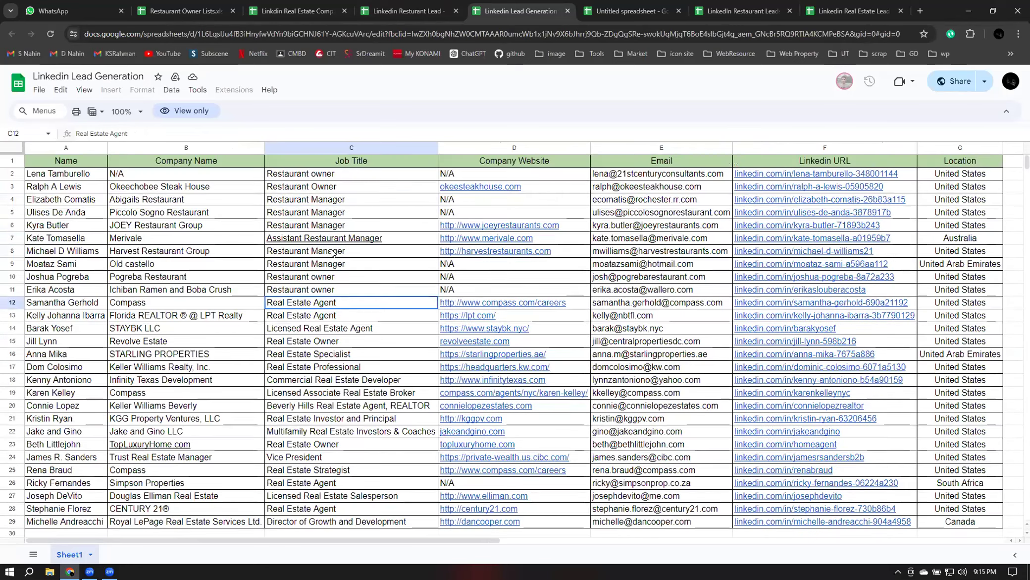
key("ctrl+shift+Up")
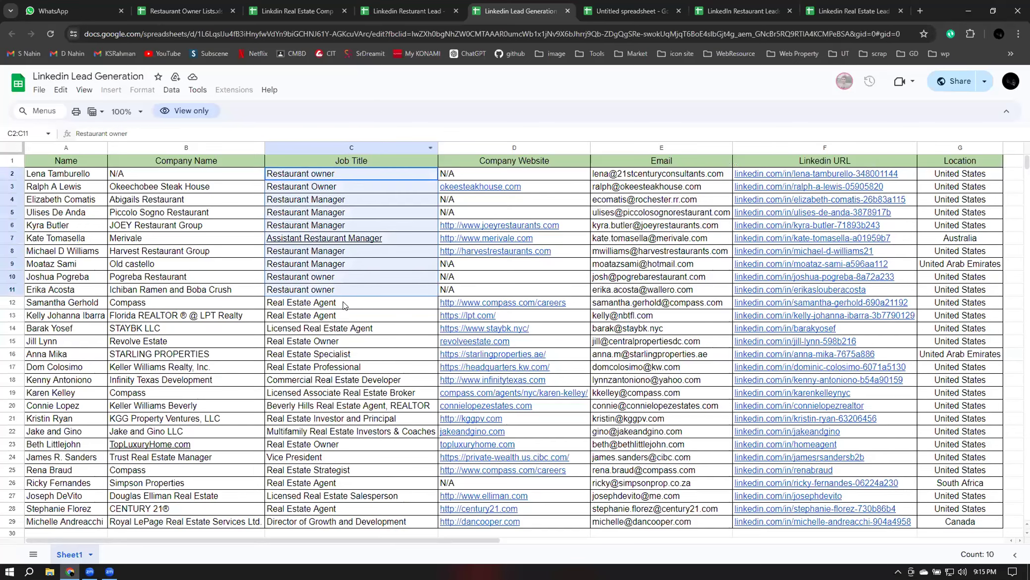
left_click(347, 316, "shift")
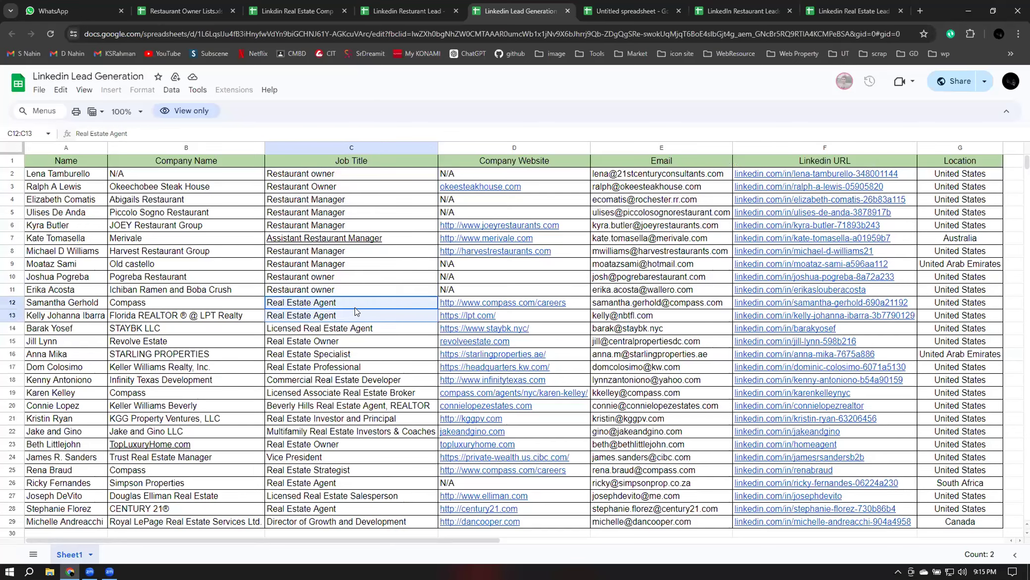
Examine the real estate job titles in rows 12 to 29, checking the row 24 title against its company name
scroll(368, 245, "down", 1)
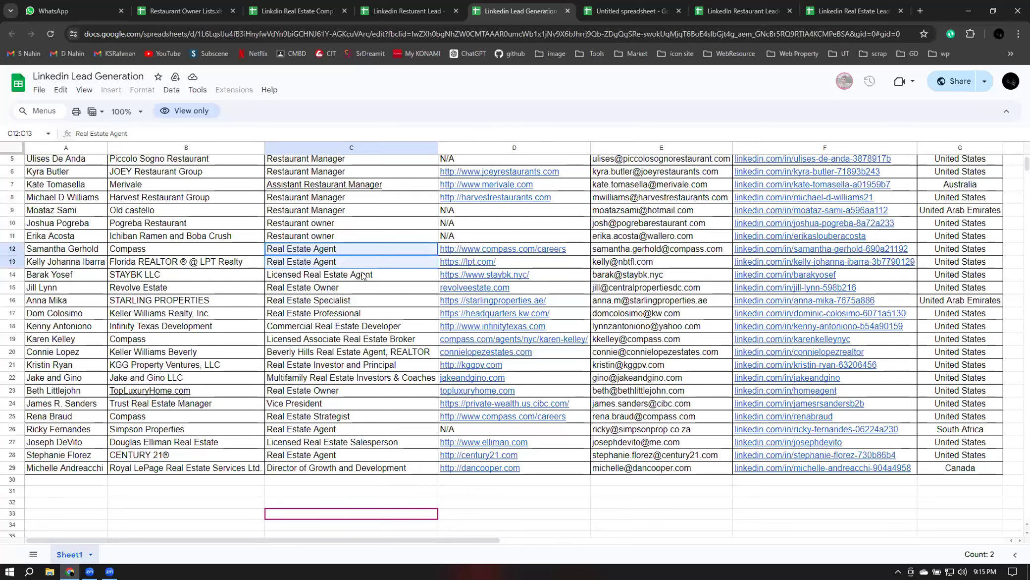
left_click(293, 302)
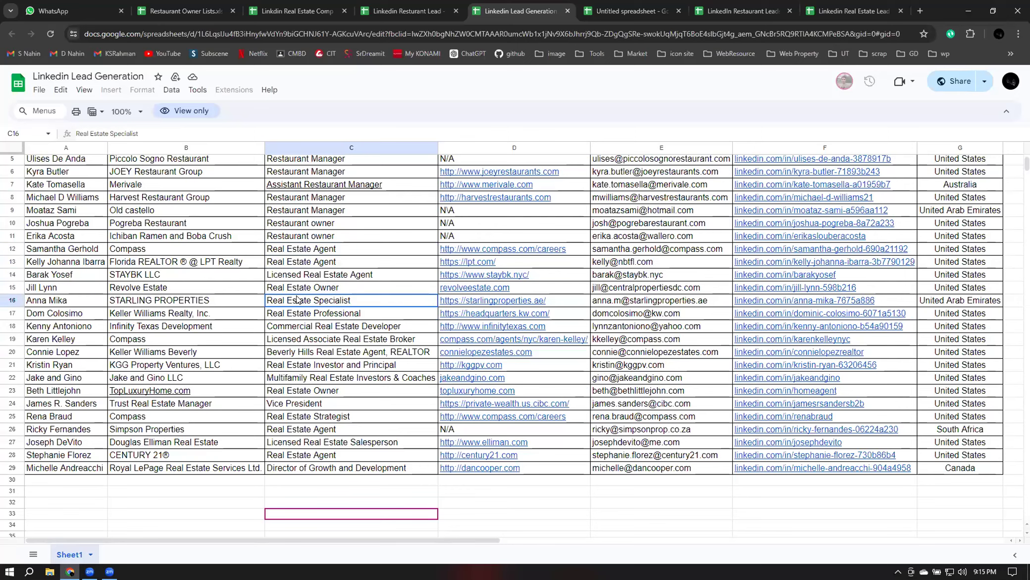
left_click_drag(307, 249, 304, 465)
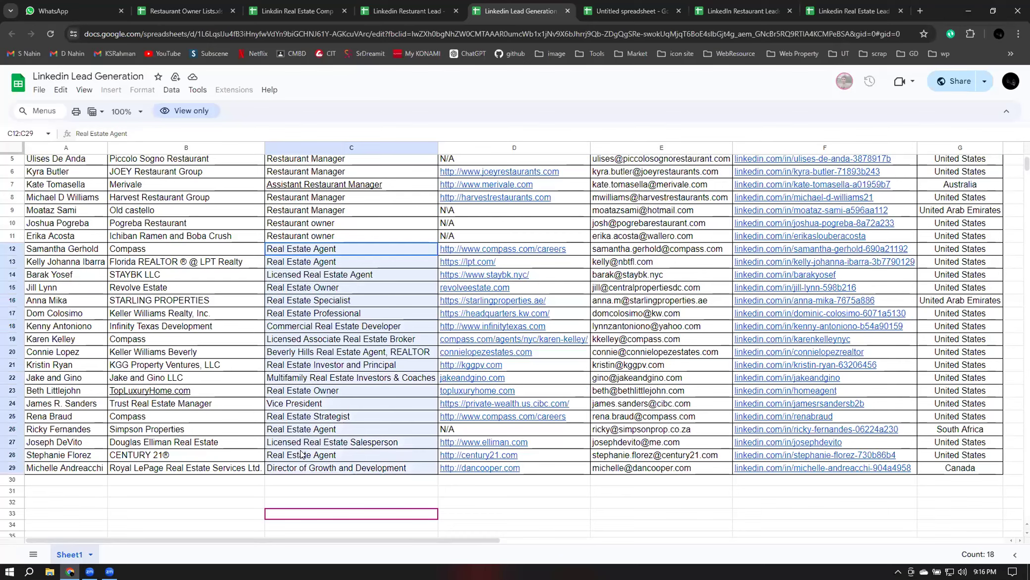
left_click(295, 408)
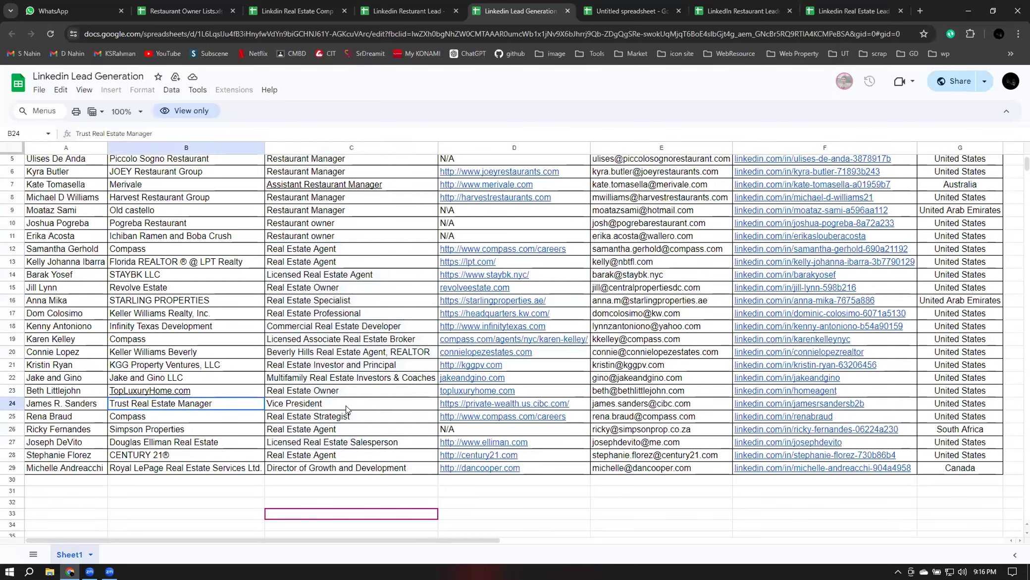
left_click(169, 403)
left_click(344, 400)
key("Up")
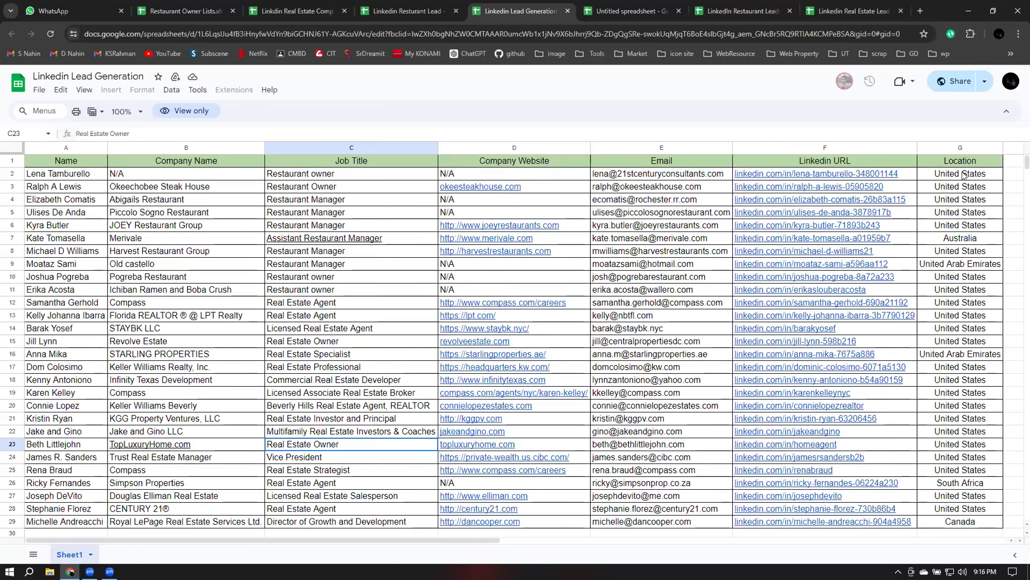
Check the Location column from row 2 down to row 29, including the entries in rows 9 and 16
scroll(969, 177, "up", 2)
left_click_drag(960, 173, 966, 199)
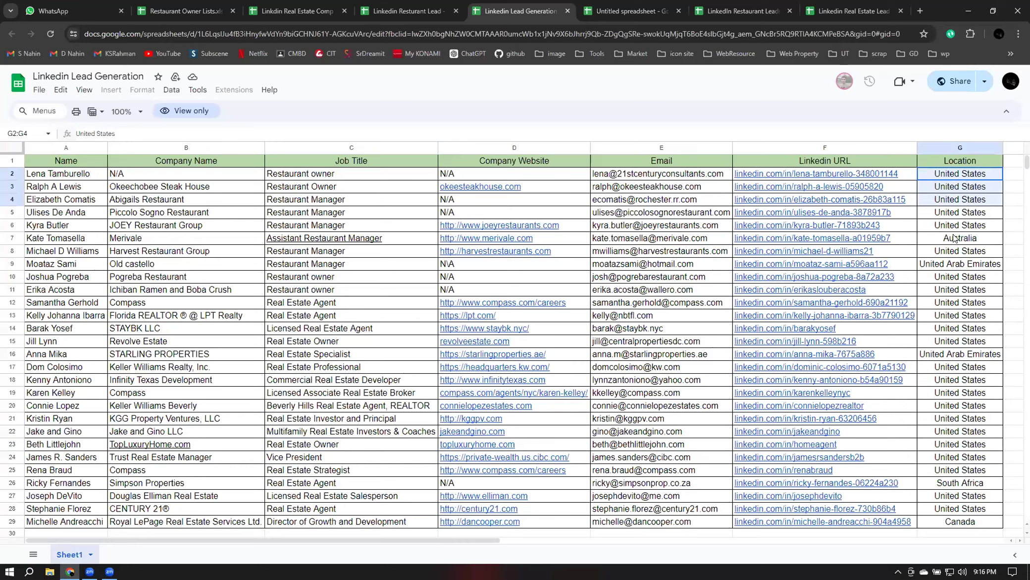
left_click(942, 262)
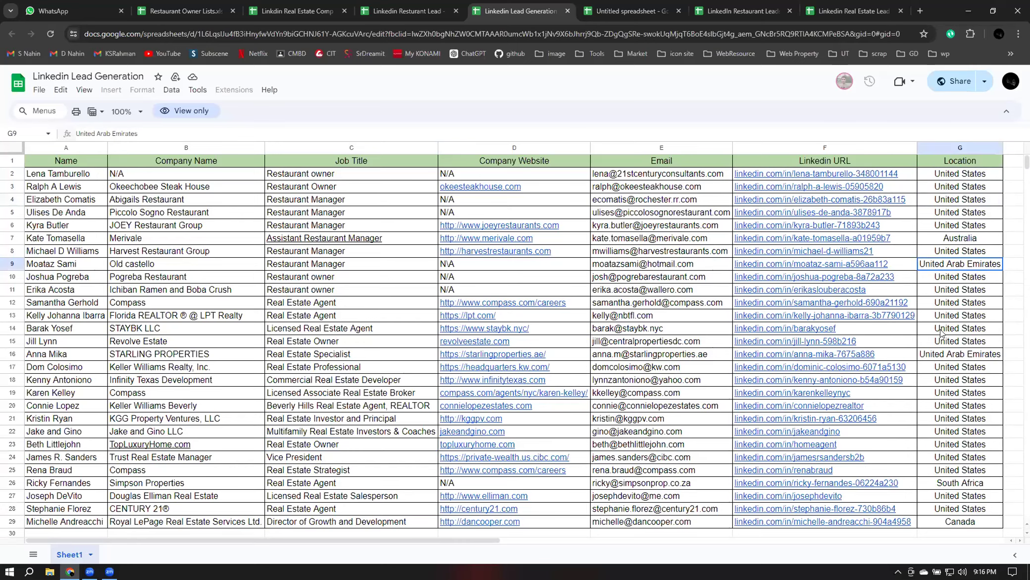
left_click(921, 359)
scroll(951, 394, "down", 2)
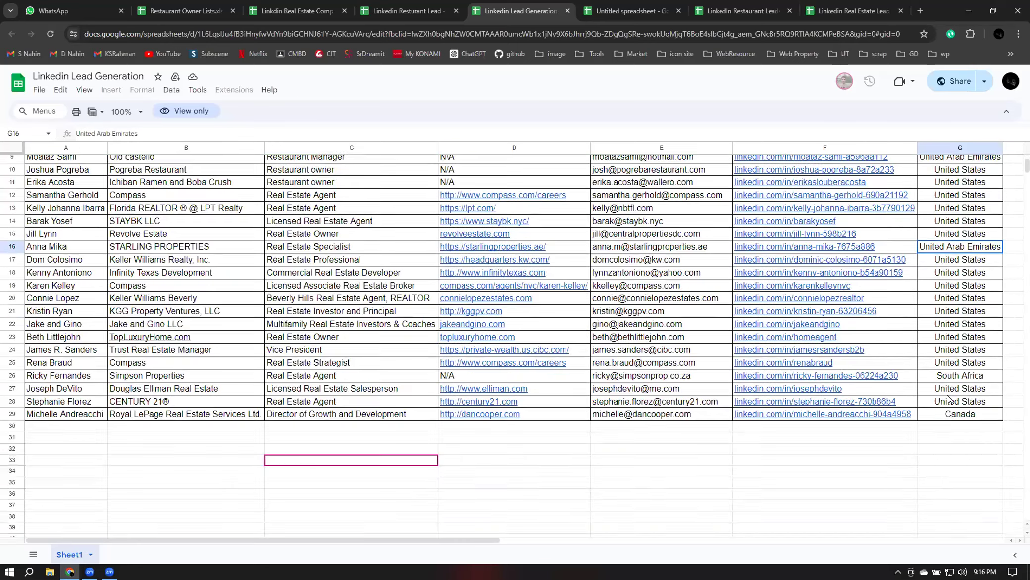
left_click(952, 415)
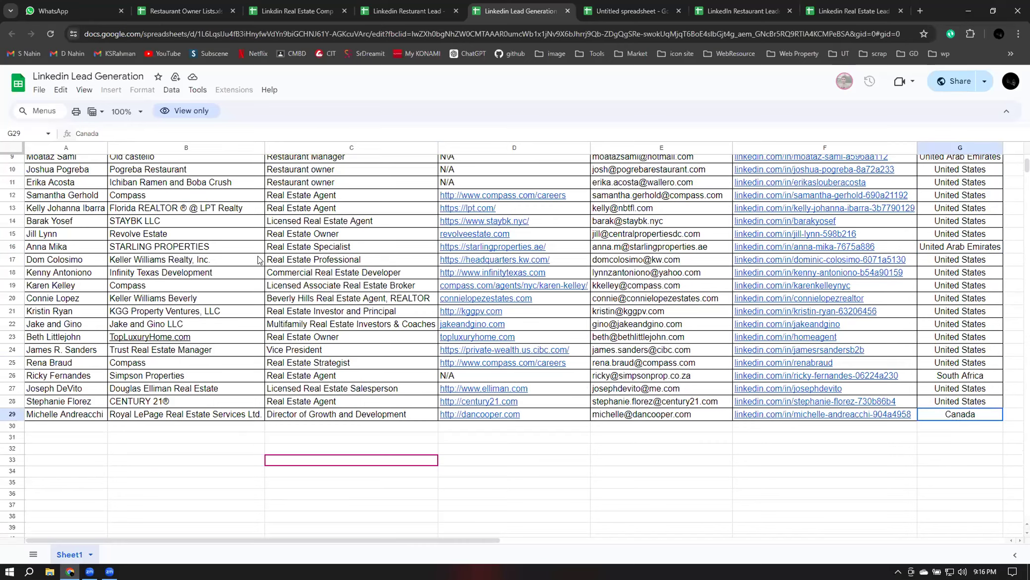
Review the complete lead table from row 2 to row 29, then recheck the locations in rows 26 and 23
scroll(489, 350, "up", 3)
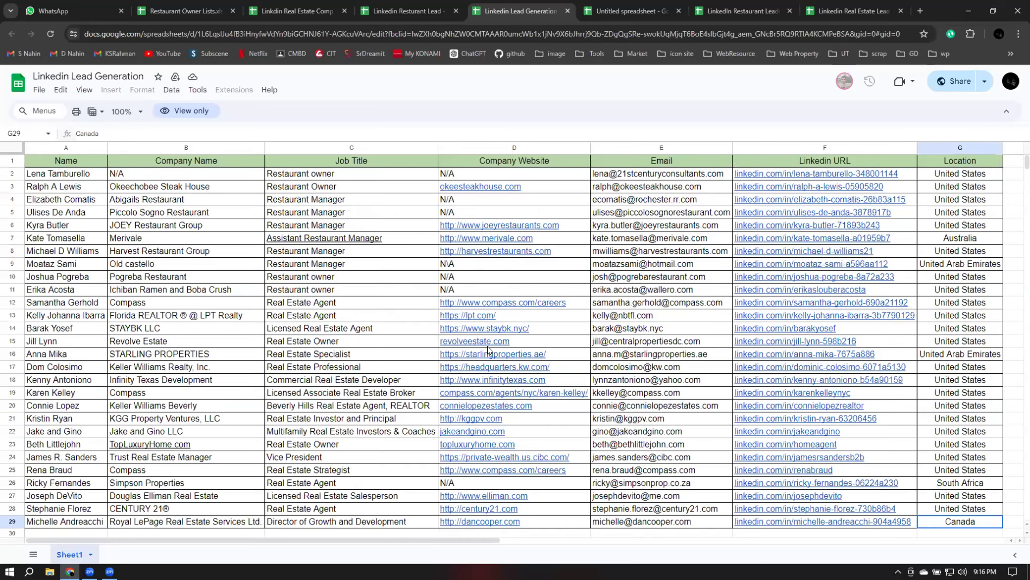
left_click_drag(66, 174, 950, 179)
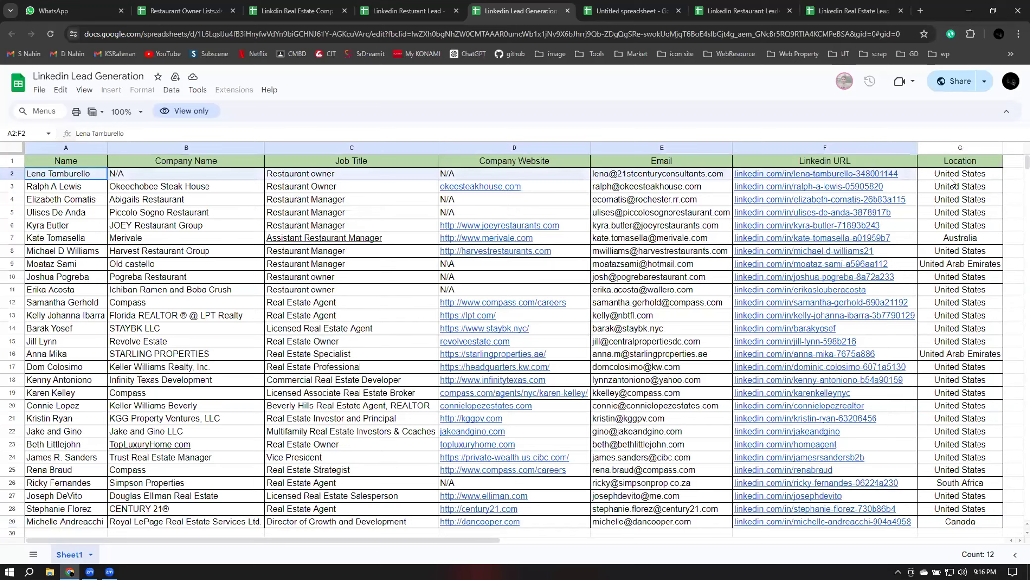
mouse_move(1000, 435)
left_mouse_down()
mouse_move(977, 510)
mouse_move(979, 440)
left_mouse_up()
scroll(979, 440, "down", 2)
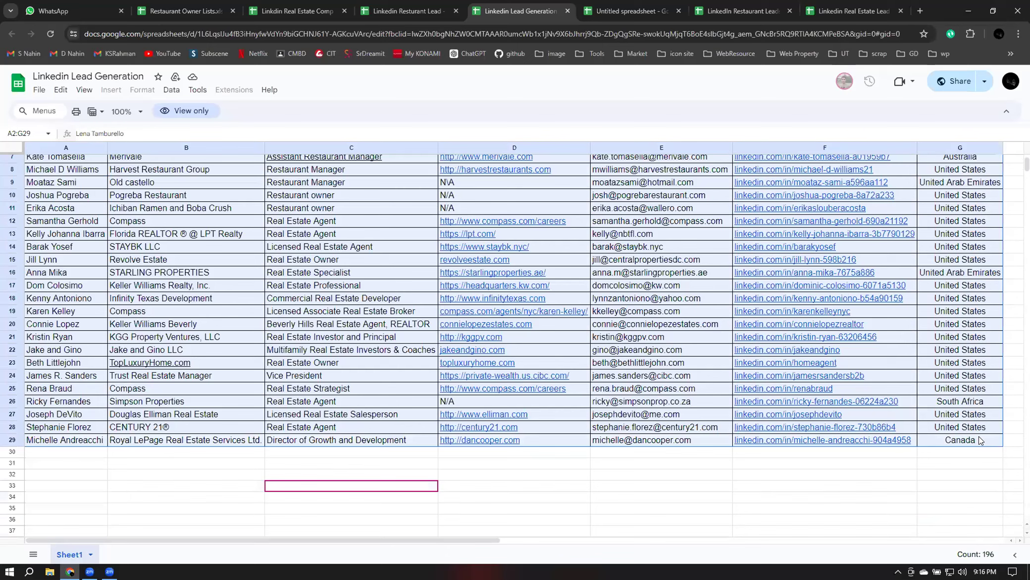
left_click(972, 402)
mouse_move(889, 271)
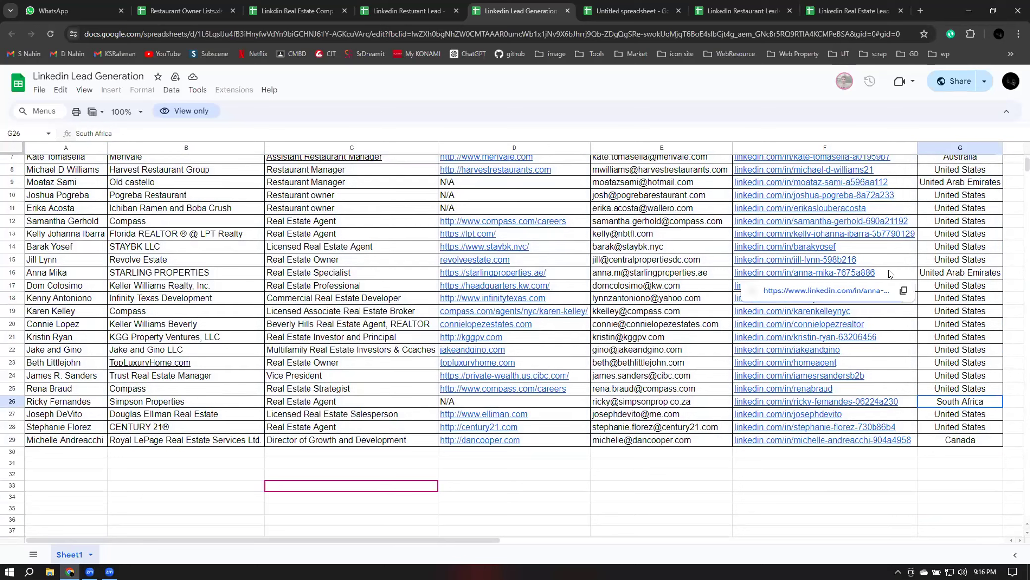
left_click(807, 493)
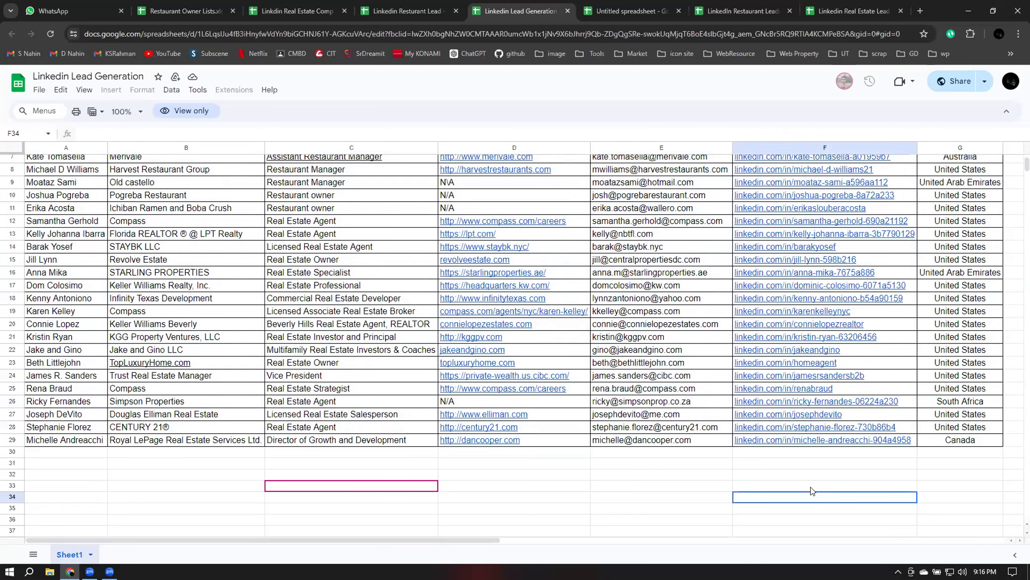
left_click(910, 363)
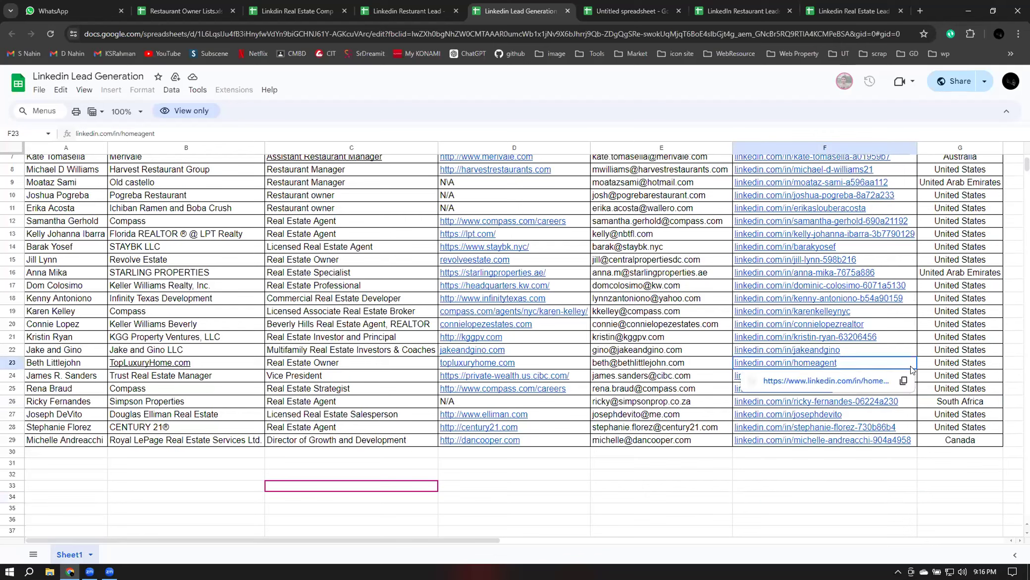
left_click(973, 367)
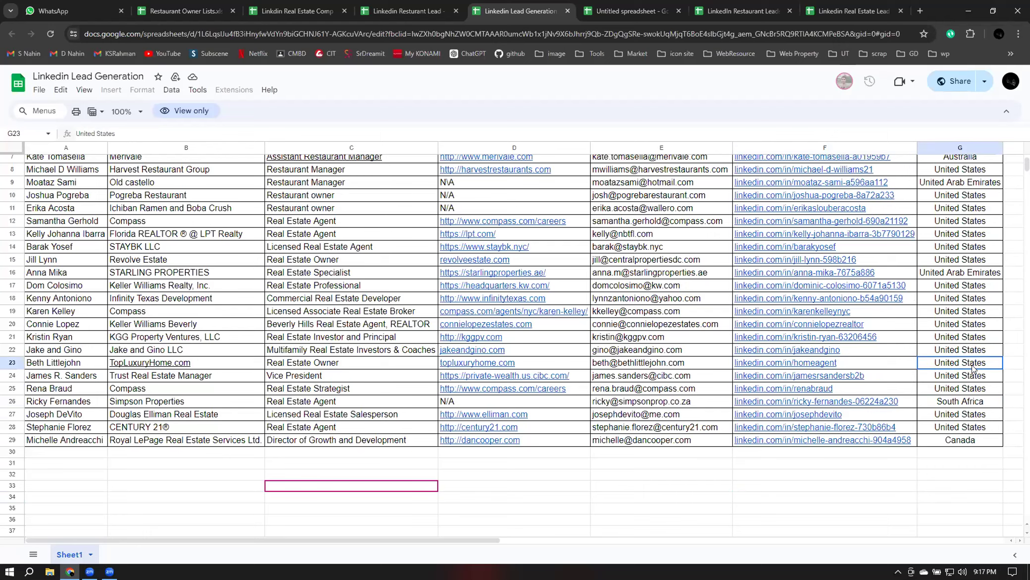
Open the Untitled spreadsheet, review its contact rows and inspect the last name entries in rows 11 to 14
left_click(600, 7)
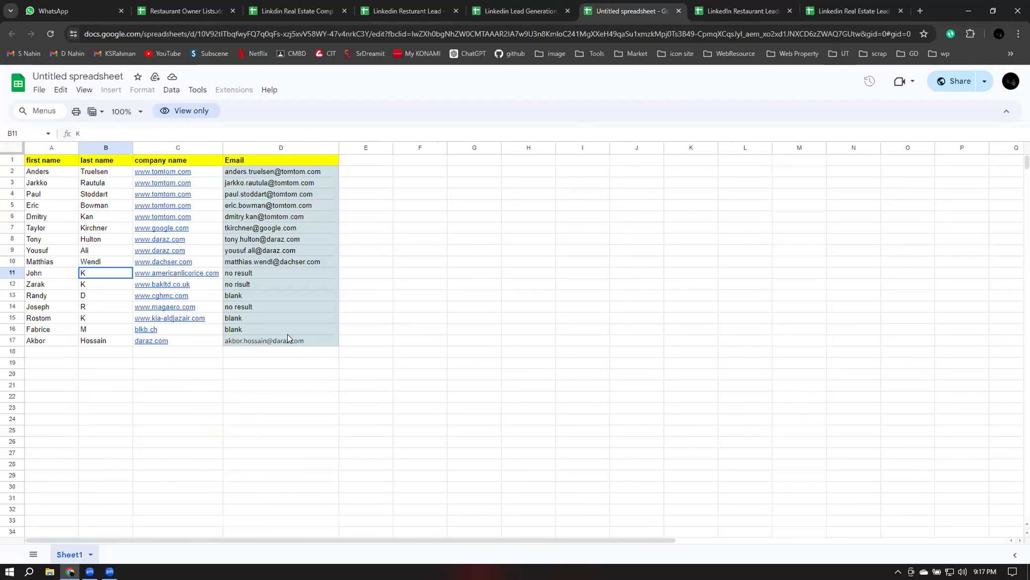
left_click_drag(369, 339, 375, 337)
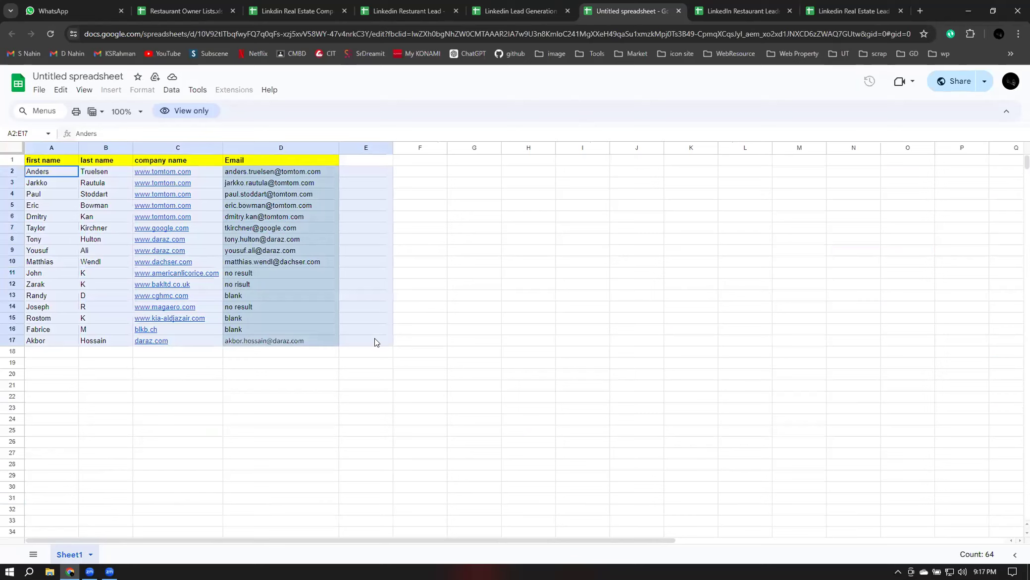
left_click(377, 326, "shift")
left_click(379, 341, "shift")
left_click(87, 274)
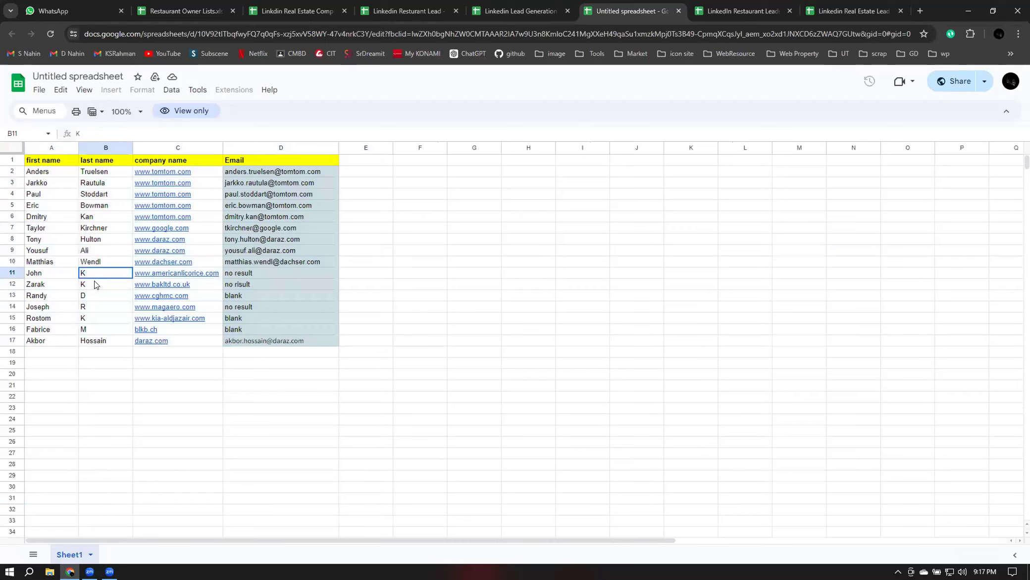
left_click(95, 284)
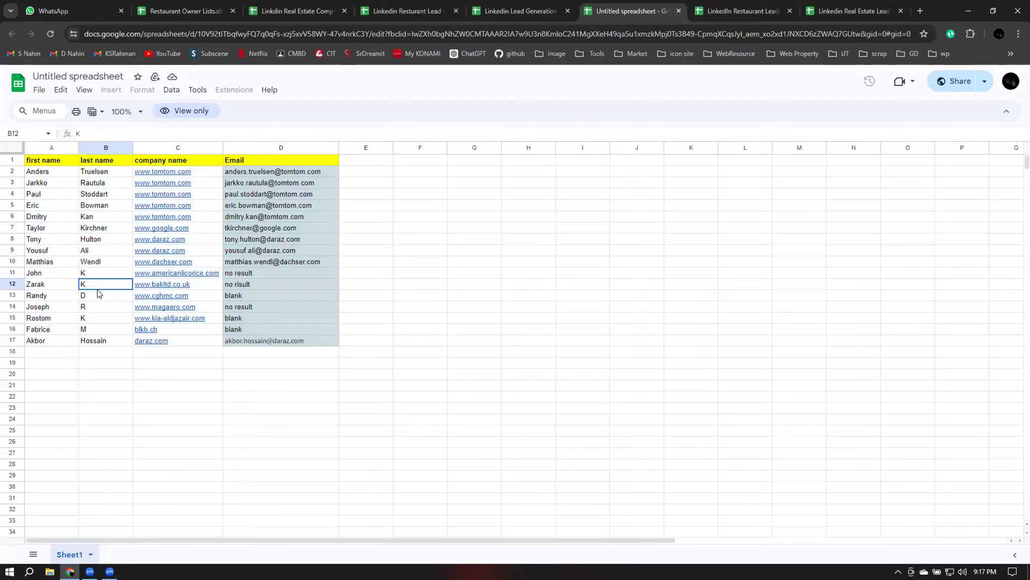
left_click(95, 297)
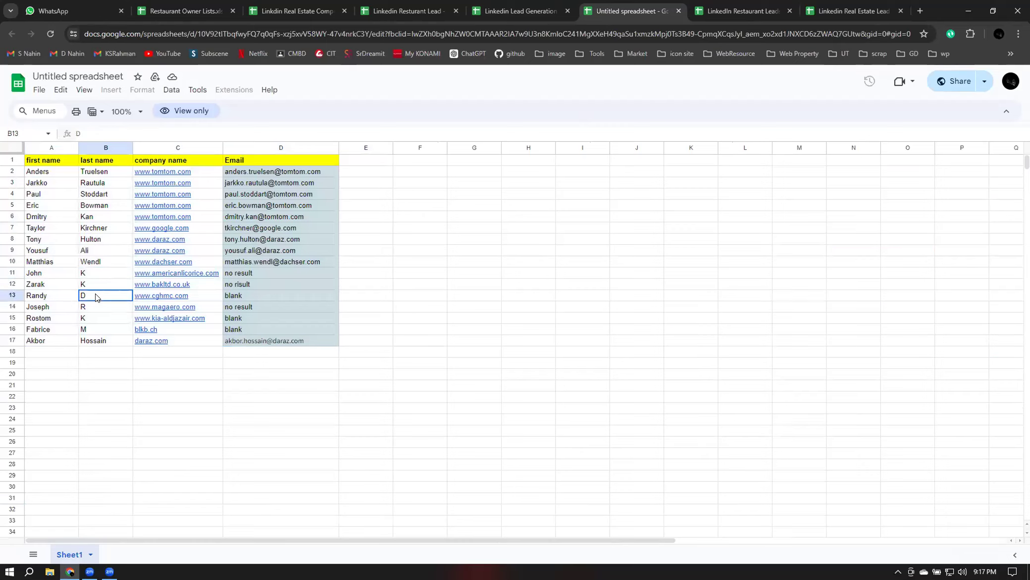
left_click(97, 308)
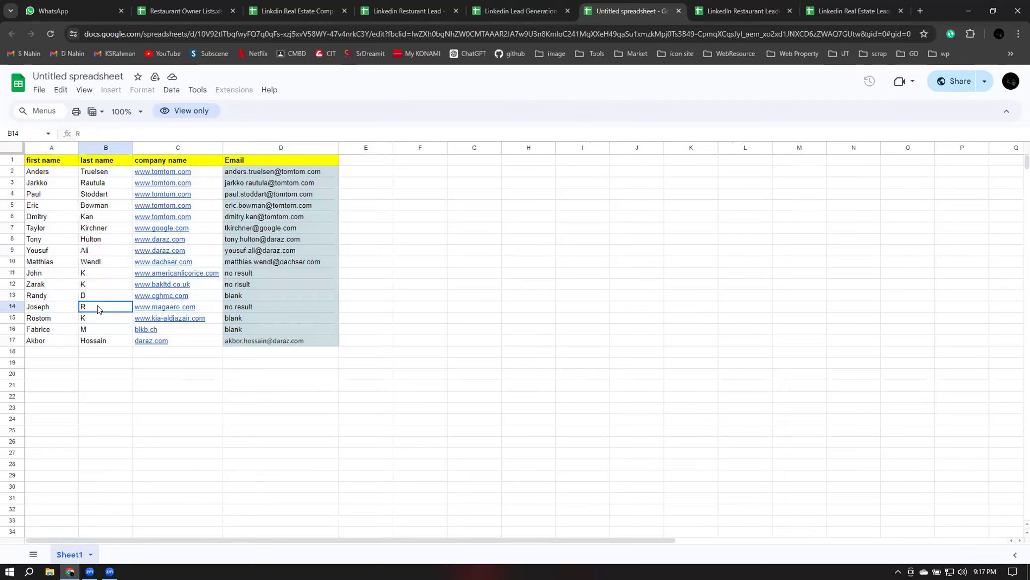
Inspect the company website in row 2 and look over the contact table and the empty columns beside it
left_click(175, 170)
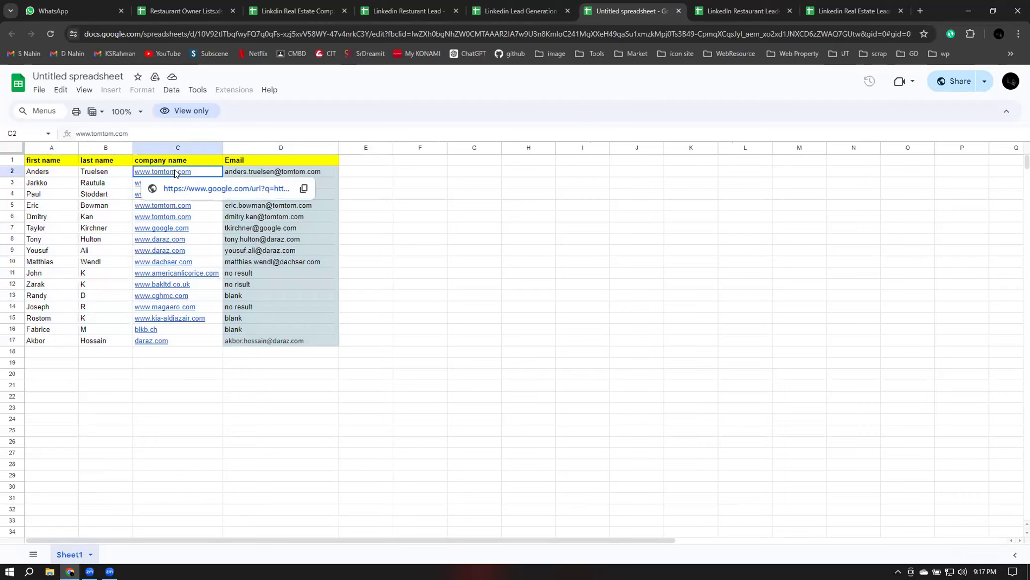
left_click_drag(365, 166, 362, 267)
left_click_drag(420, 160, 422, 339)
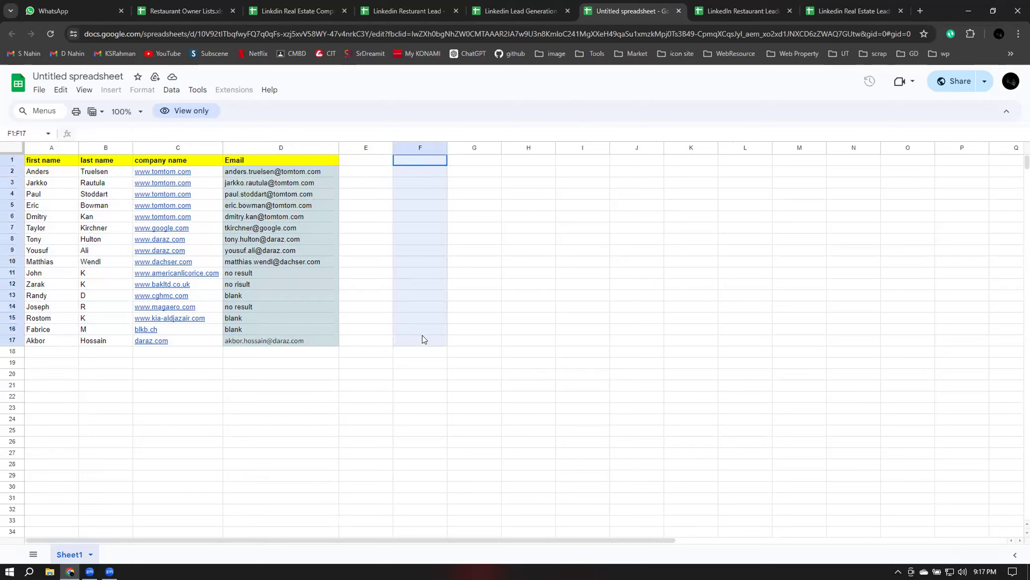
left_click(27, 341, "shift")
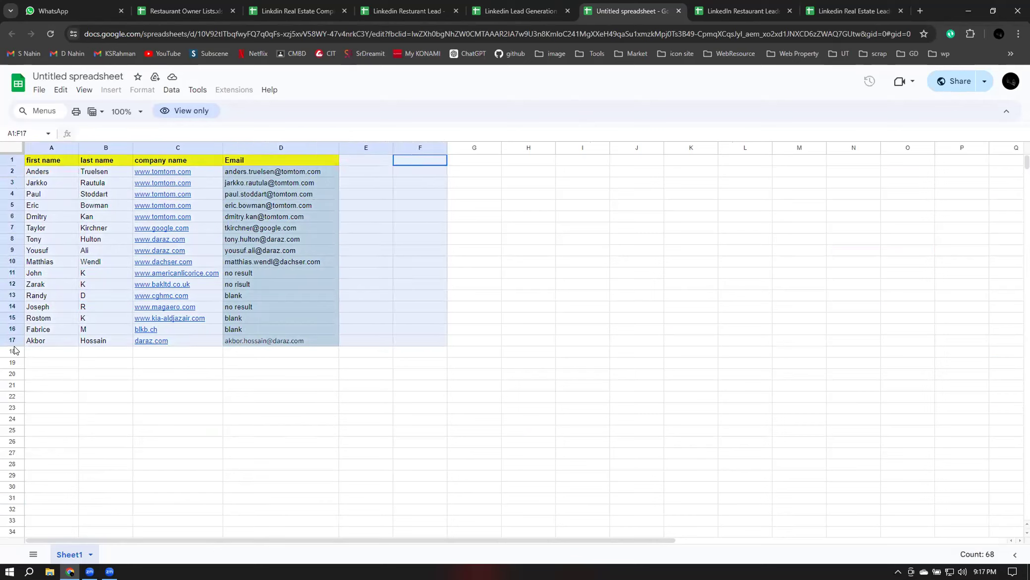
left_click(490, 263)
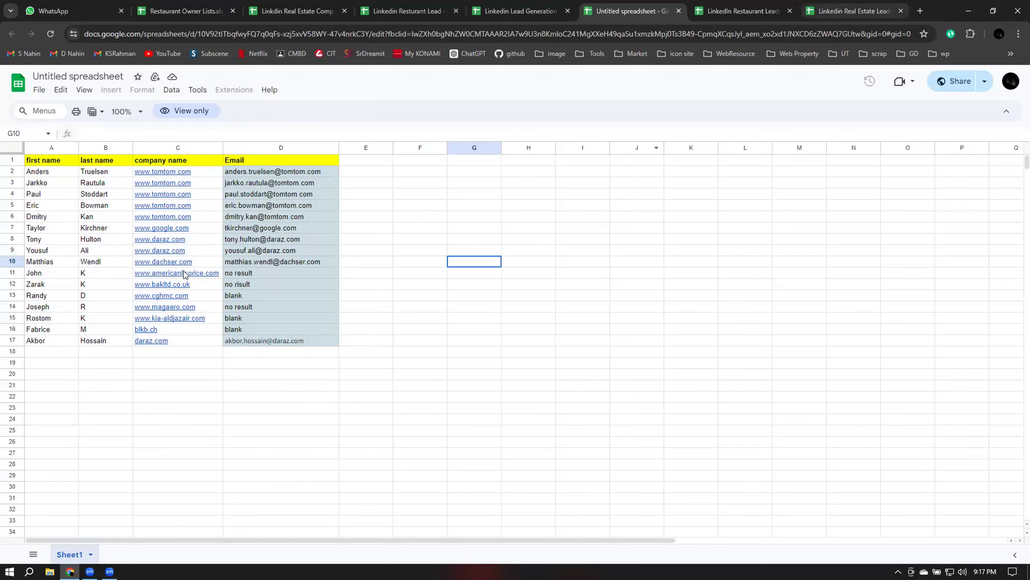
Open the LinkedIn Restaurant Leads spreadsheet and check its Country and E-mail columns in rows 2 to 16
key("ctrl+Tab")
left_click_drag(436, 539, 662, 529)
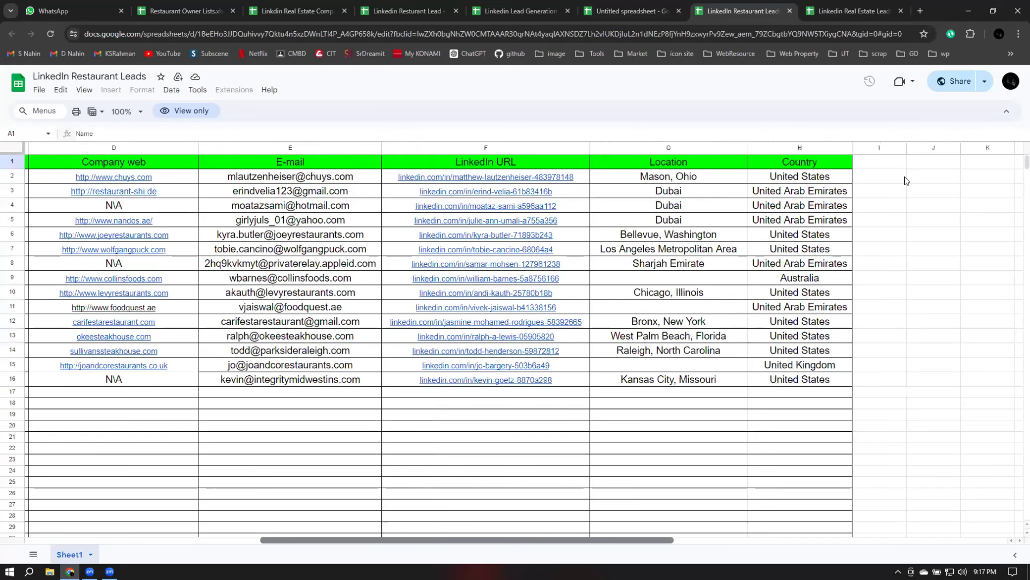
left_click_drag(810, 192, 810, 205)
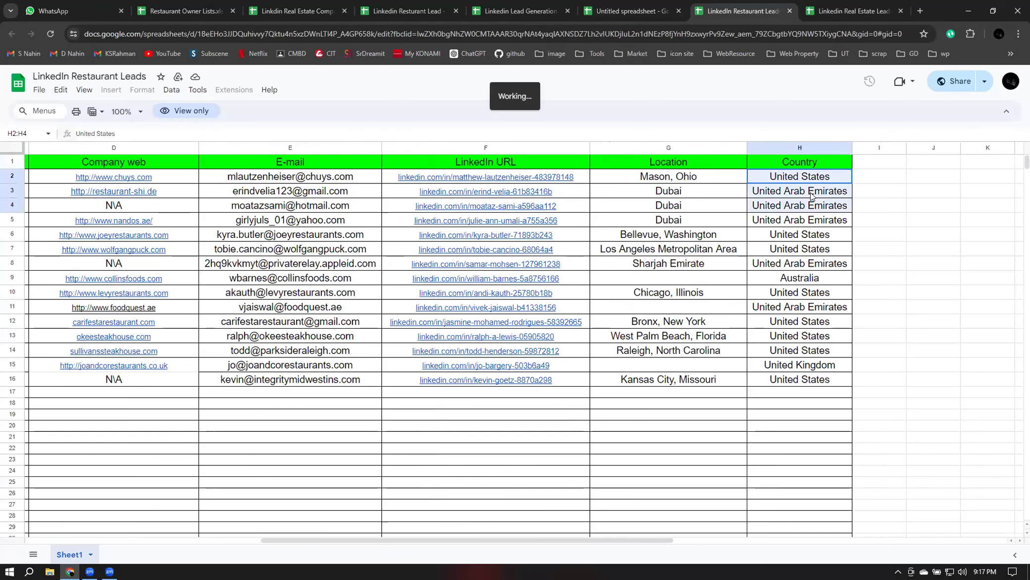
left_click(804, 381)
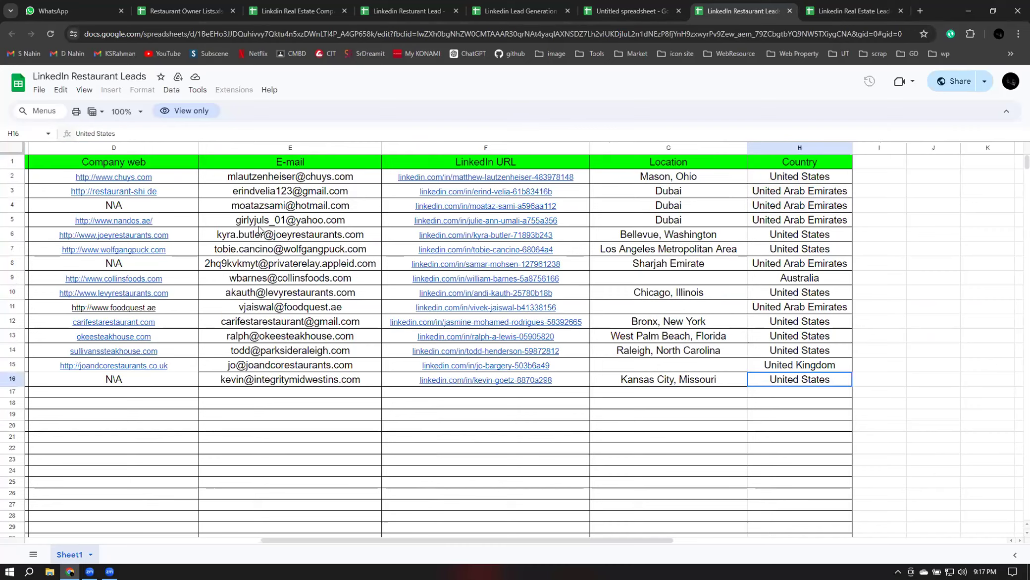
mouse_move(291, 186)
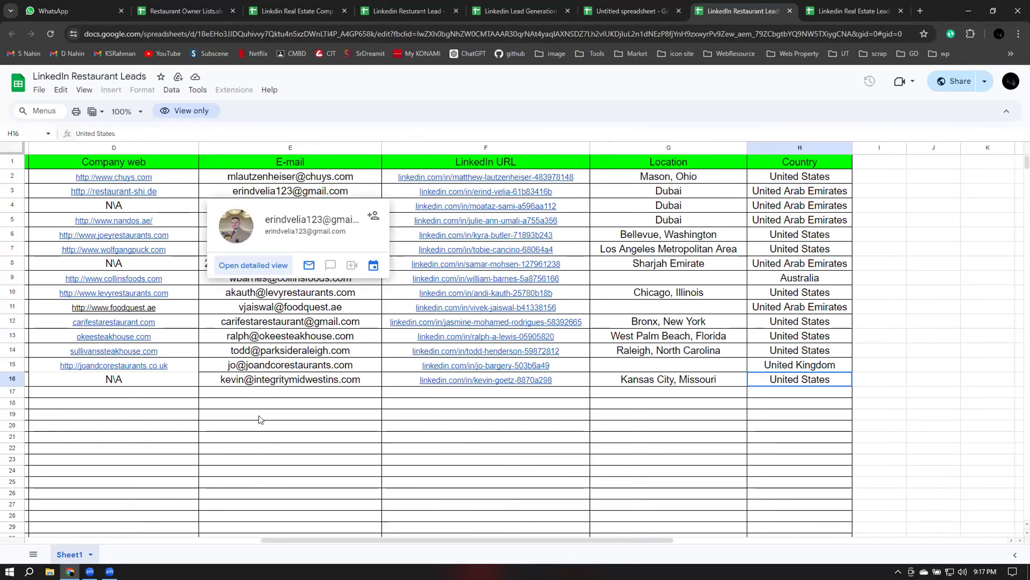
left_click(246, 415)
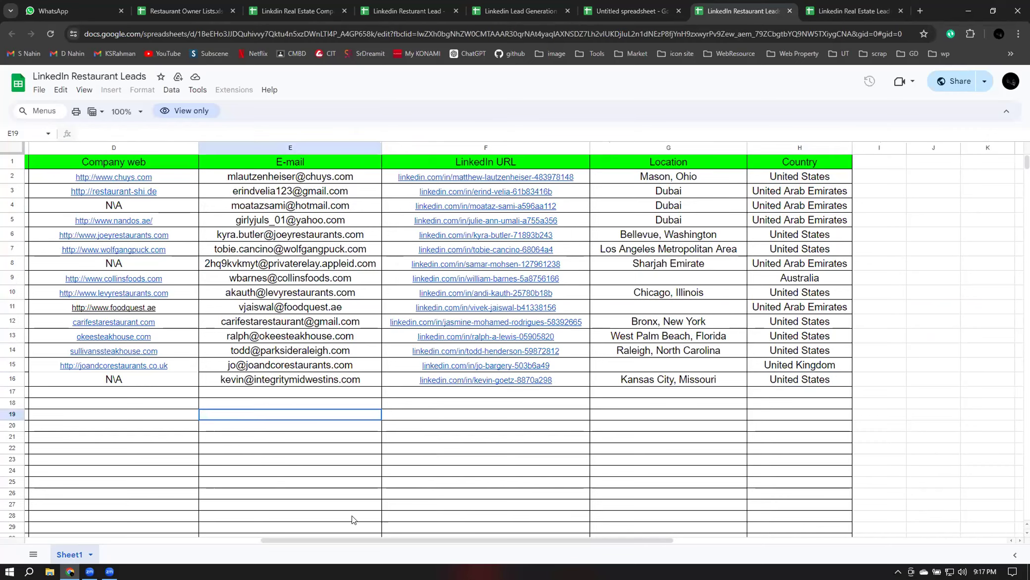
Open the Linkedin Real Estate Leads spreadsheet and check its locations from row 2 and its countries in rows 2 to 20
scroll(489, 533, "left", 2)
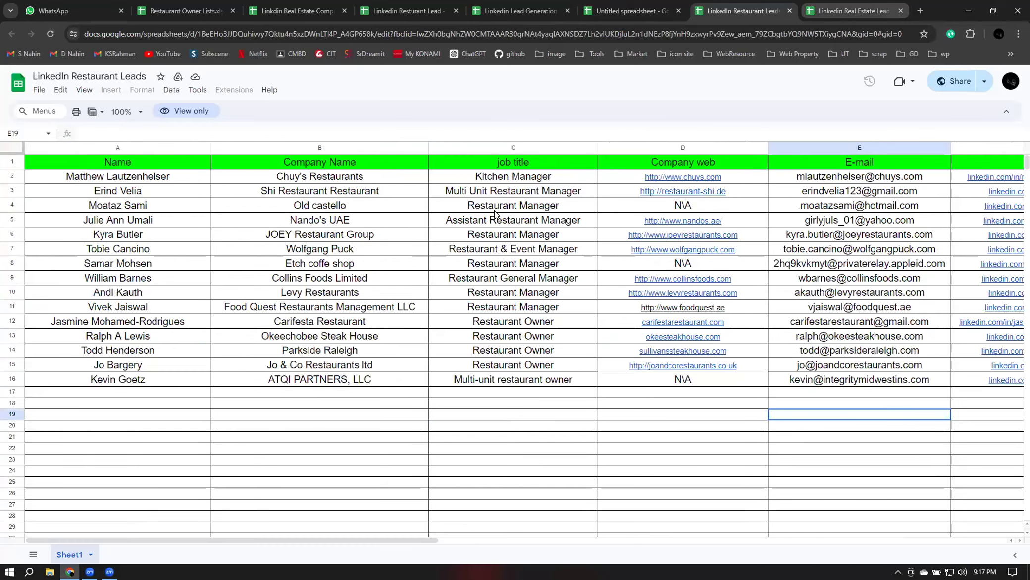
left_click(861, 9)
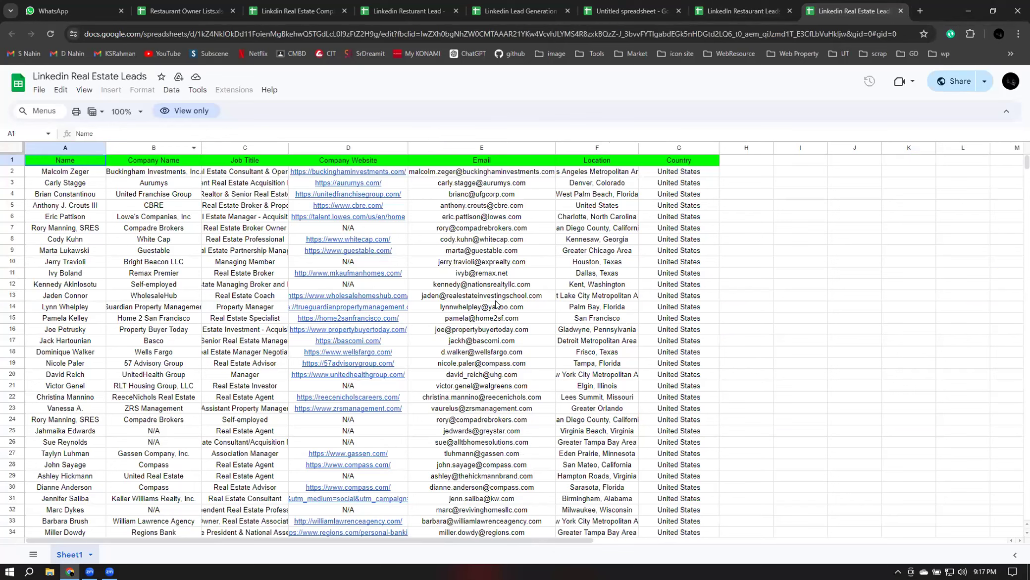
left_click_drag(607, 171, 606, 330)
left_click_drag(679, 177, 682, 378)
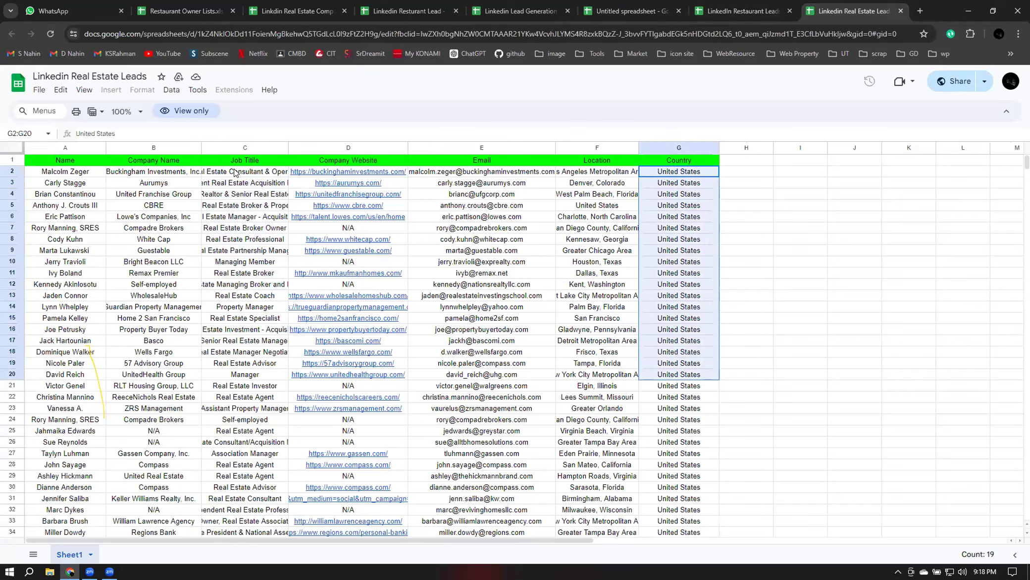
Inspect the full job titles of the real estate leads in rows 3 to 7
left_click(218, 182)
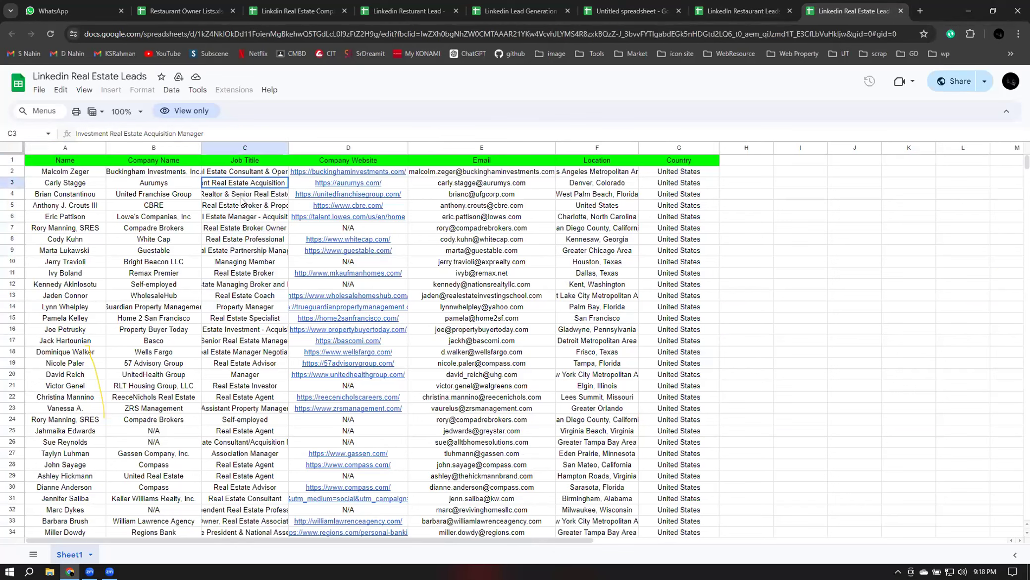
left_click(242, 197)
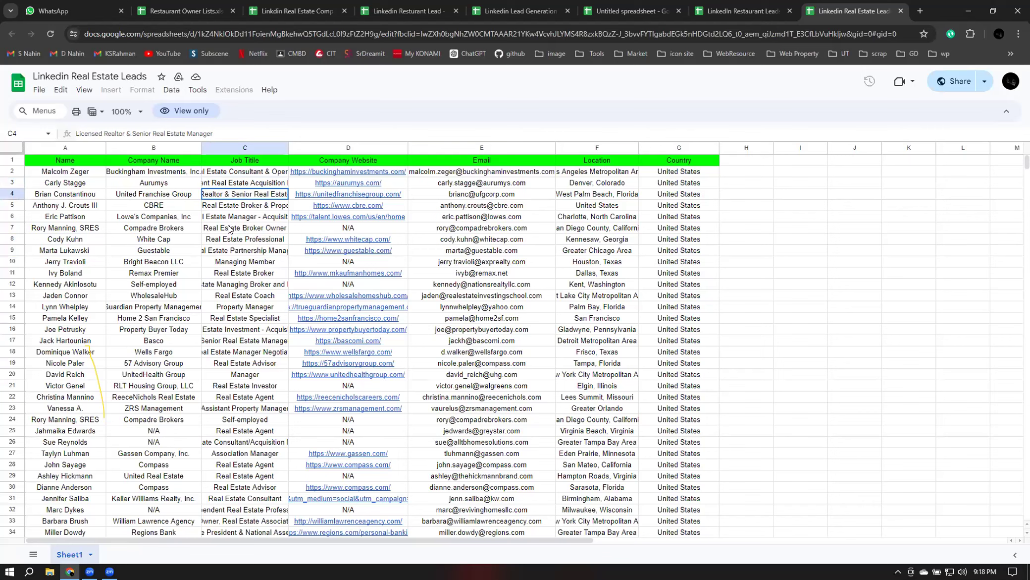
key("Down")
key("Down")
key("Down")
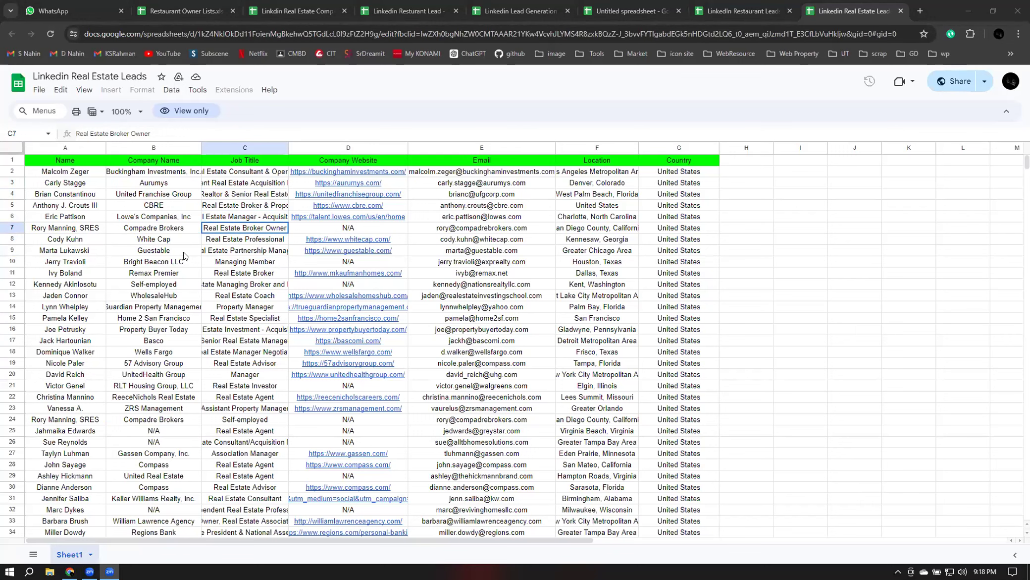
Examine the job titles in the lower half of the table, checking rows 25 to 31 and rows 41 and 42
scroll(246, 276, "down", 3)
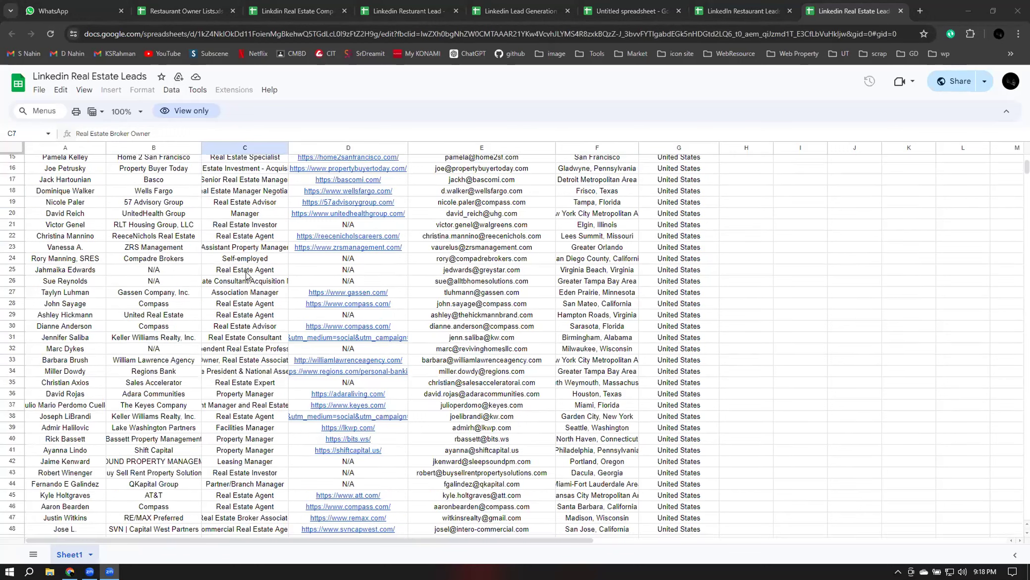
scroll(251, 253, "down", 3)
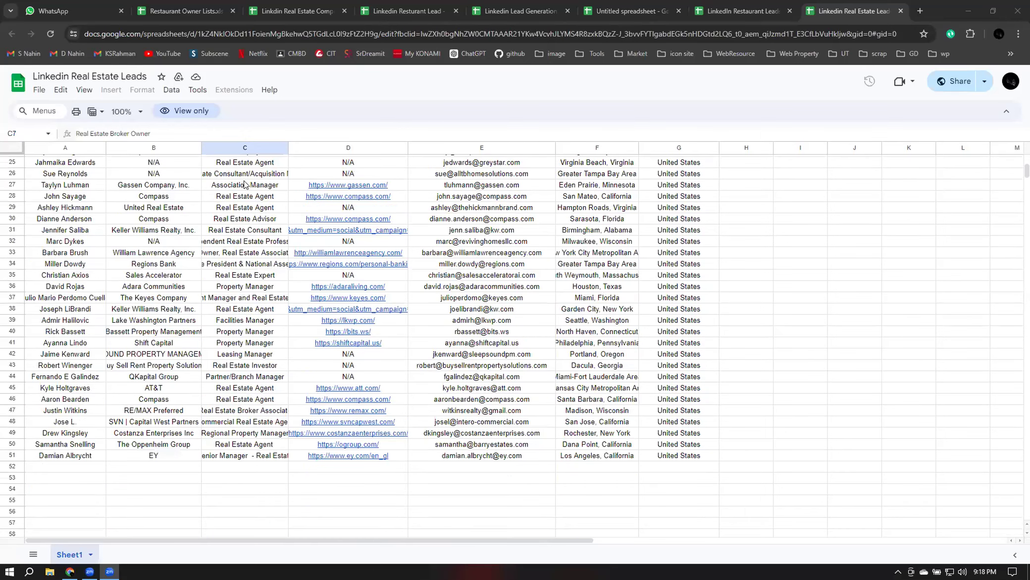
left_click_drag(245, 234, 229, 187)
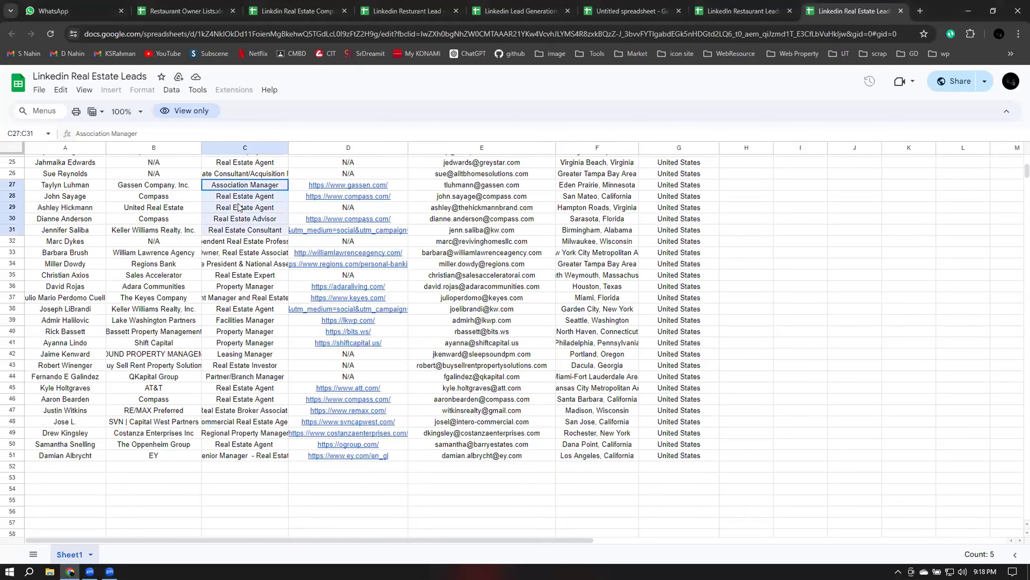
left_click(228, 186)
left_click(258, 162)
left_click(251, 198)
left_click(255, 220)
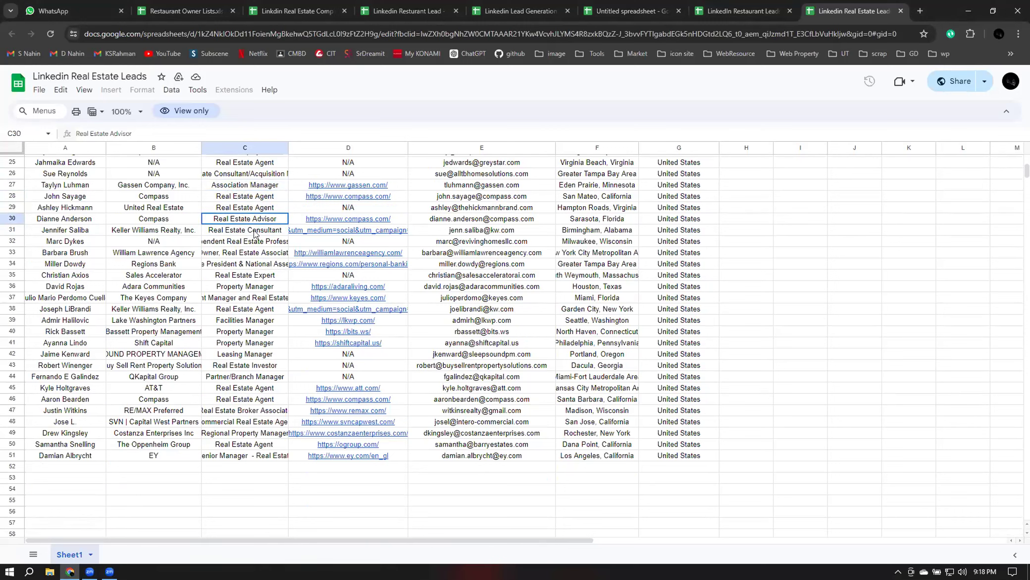
left_click(270, 198)
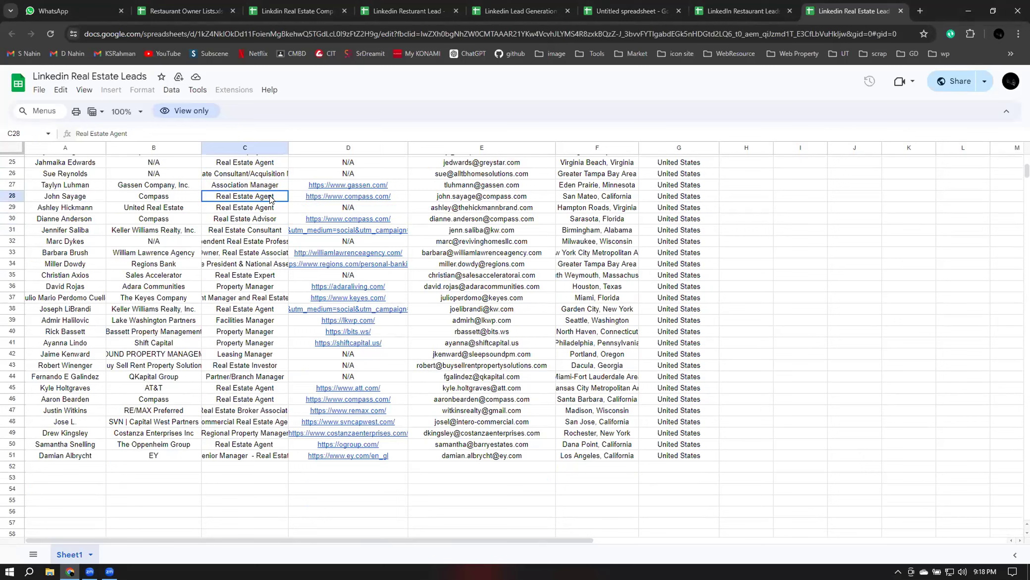
left_click(233, 357)
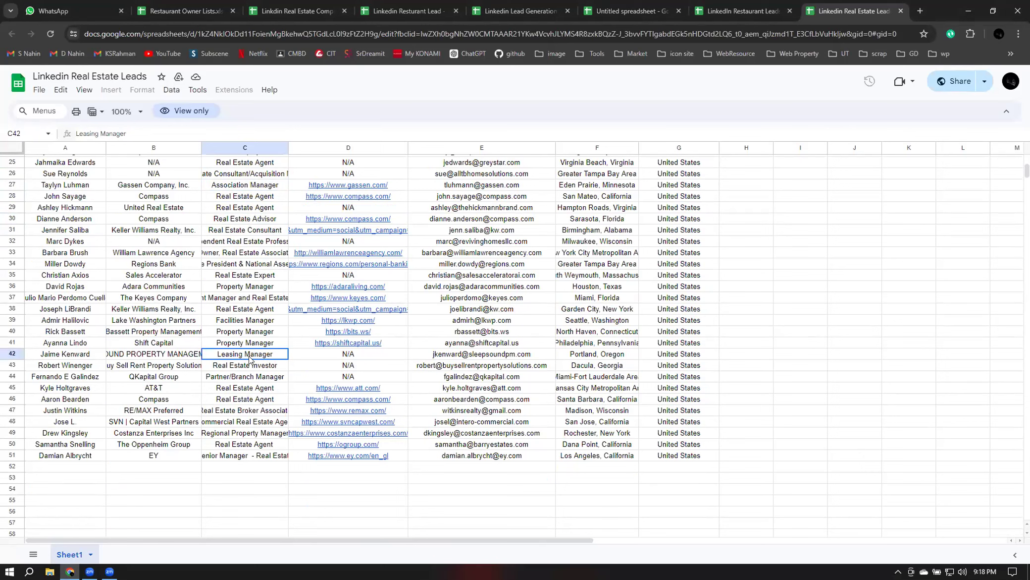
left_click(219, 342)
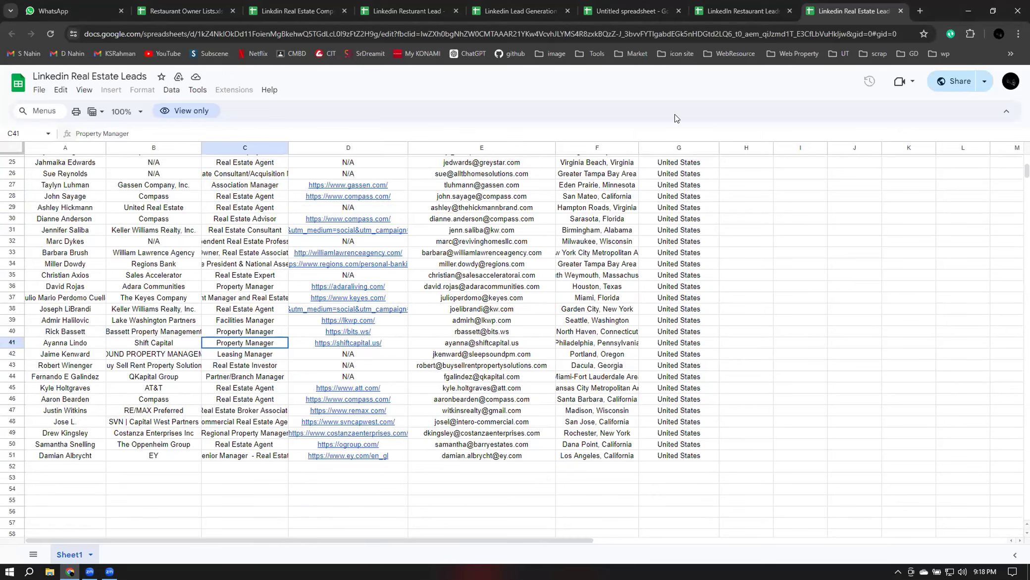
Select all lead records from A2 to G51 and review the full extent of the table
key("ctrl+a")
scroll(654, 163, "up", 5)
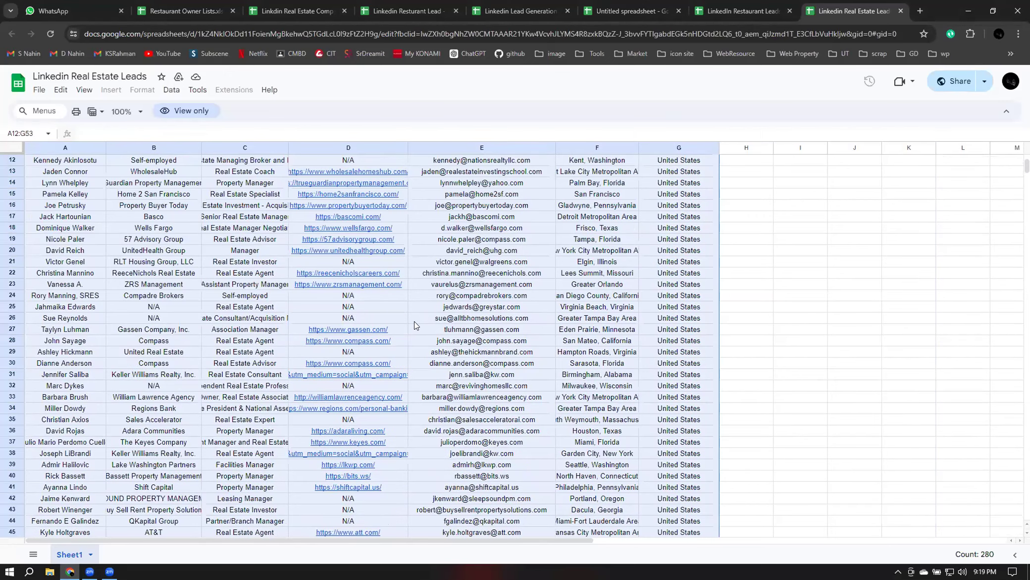
scroll(109, 320, "up", 4)
left_click(110, 320)
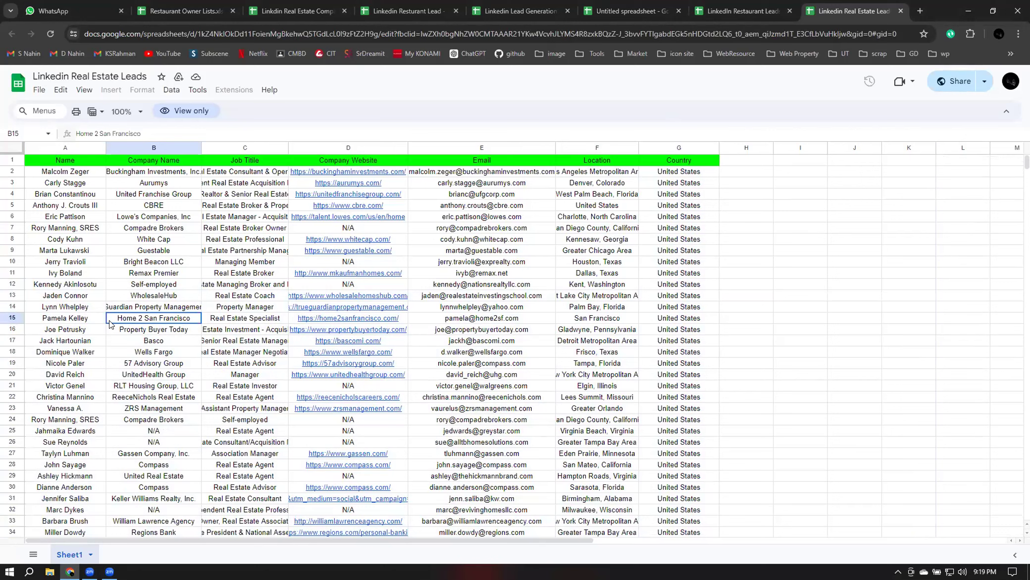
mouse_move(64, 171)
left_mouse_down()
mouse_move(678, 284)
mouse_move(597, 336)
mouse_move(688, 319)
left_mouse_up()
scroll(597, 336, "down", 5)
scroll(675, 315, "down", 5)
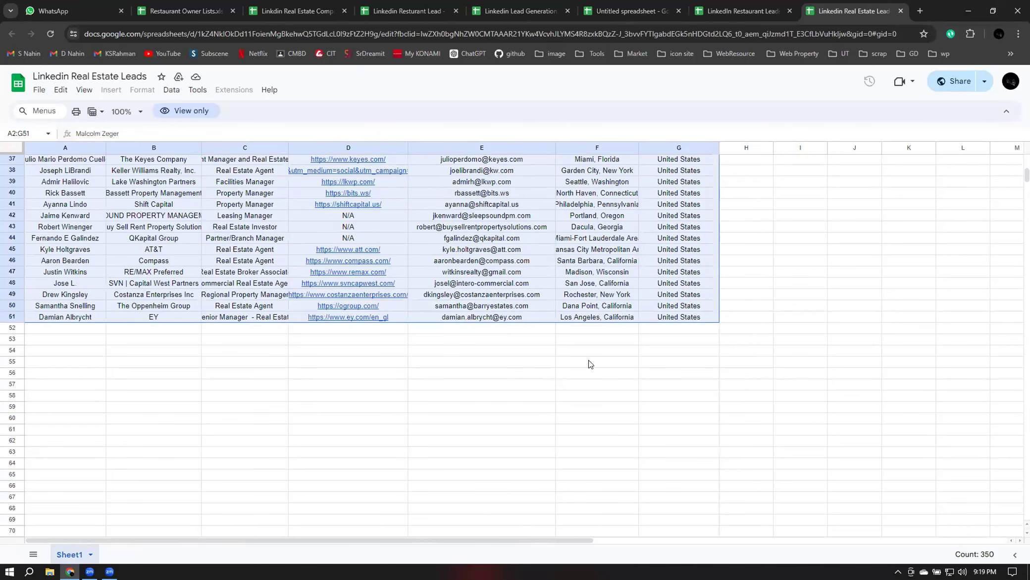
scroll(588, 361, "up", 10)
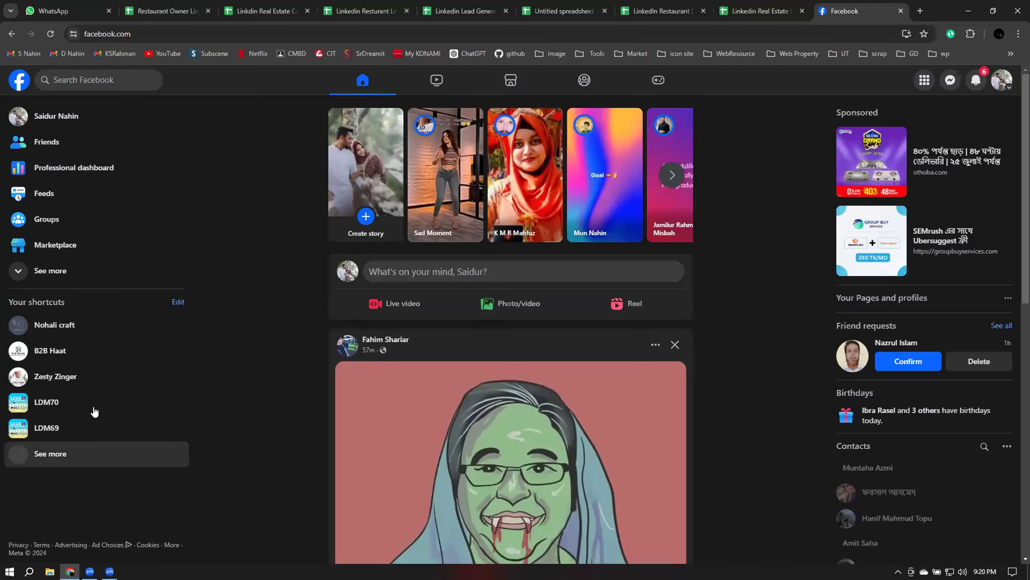
In Facebook, search for ldm63 and open the LDM63 group
left_click(64, 453)
scroll(64, 395, "down", 1)
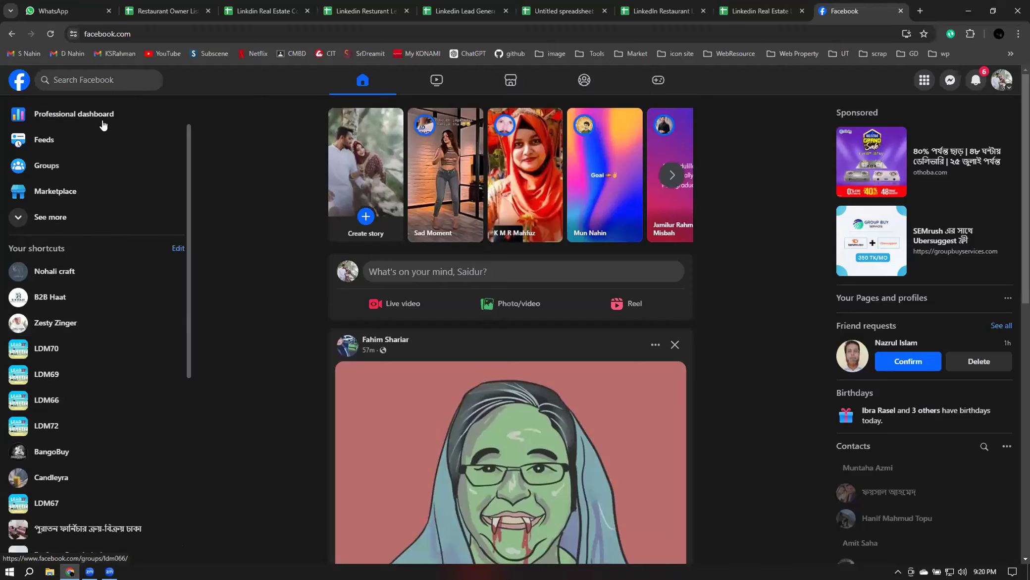
left_click(105, 79)
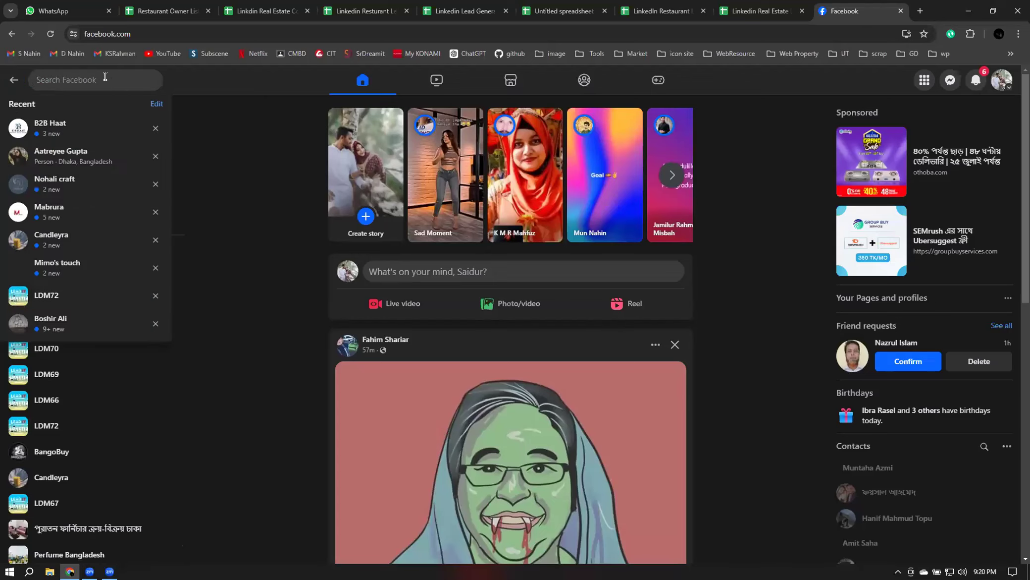
type("ldm63")
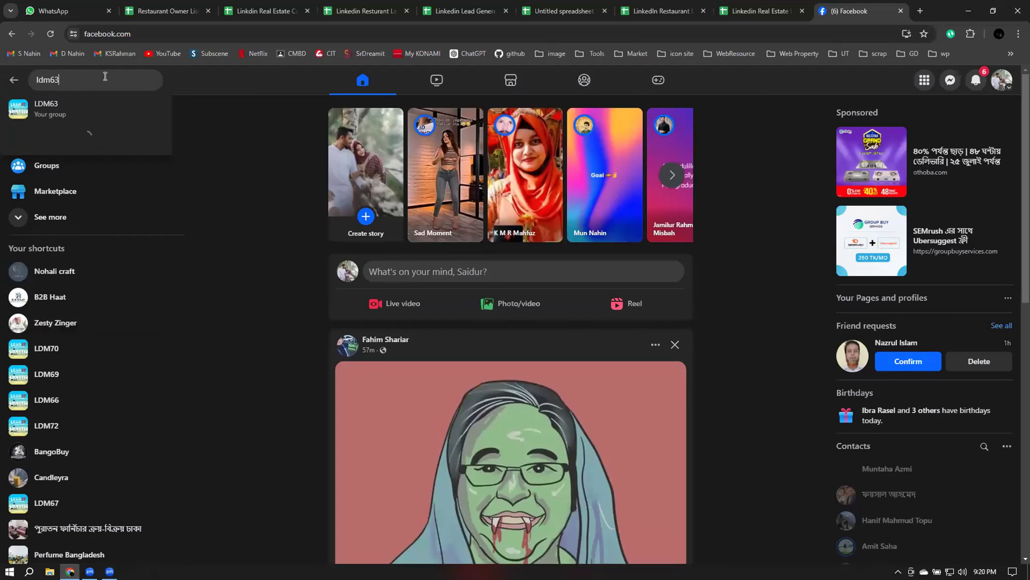
key("Return")
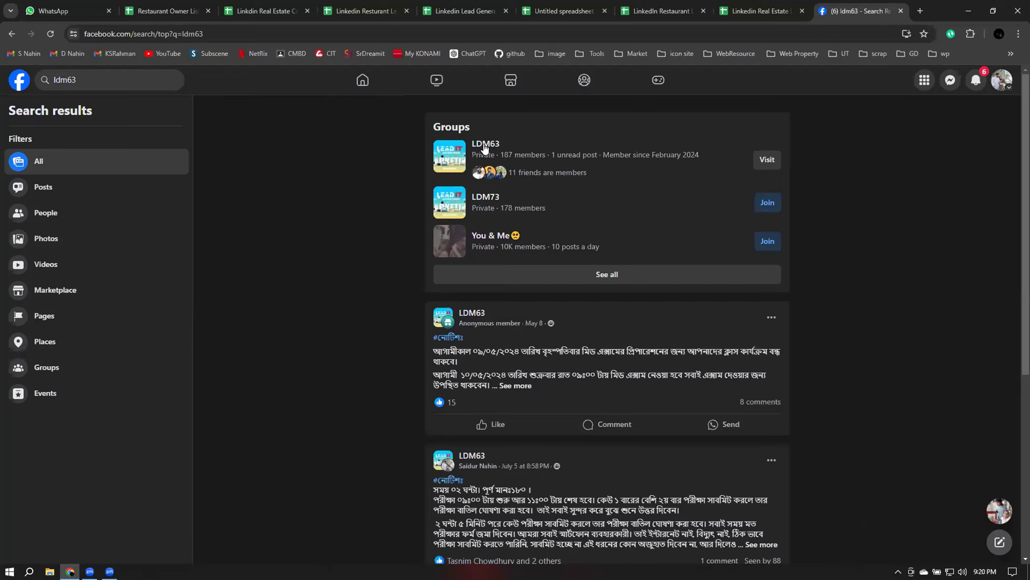
left_click(563, 182)
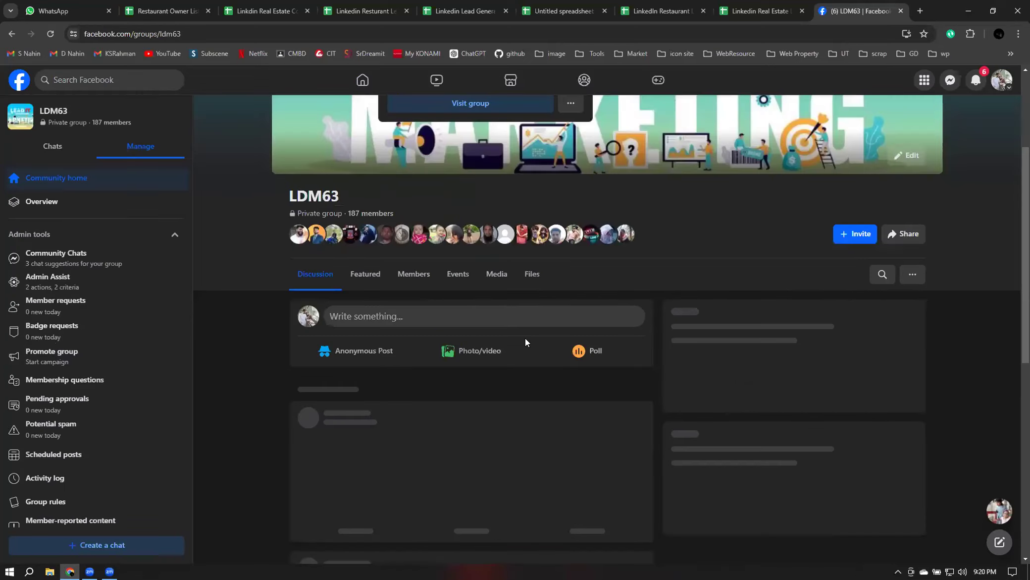
Look through the LDM63 group's posts from the final exam result back to the 23rd class recording on Upwork account creation
scroll(526, 338, "down", 5)
scroll(525, 338, "down", 5)
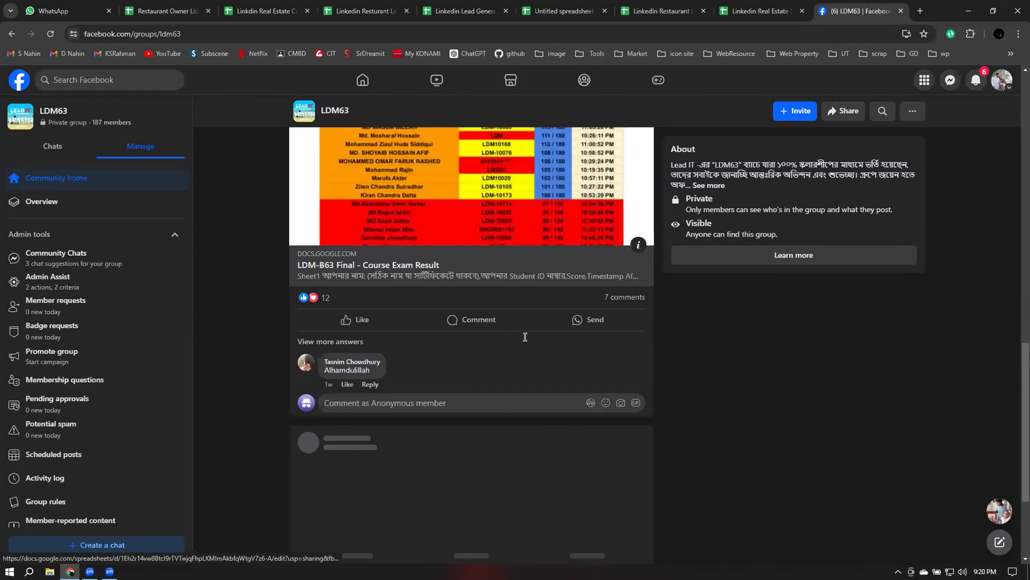
scroll(525, 337, "down", 3)
scroll(498, 342, "down", 5)
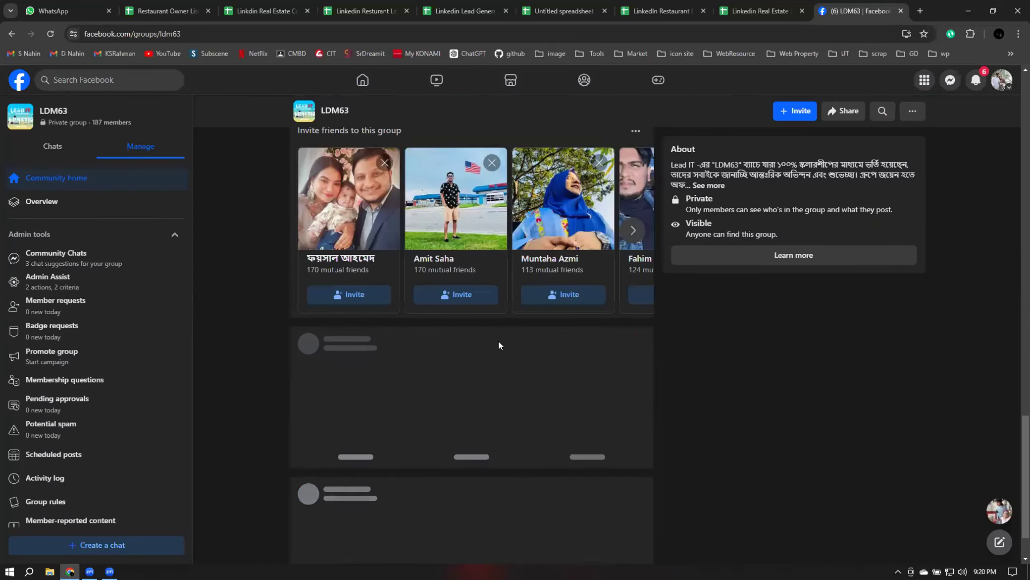
scroll(498, 342, "down", 4)
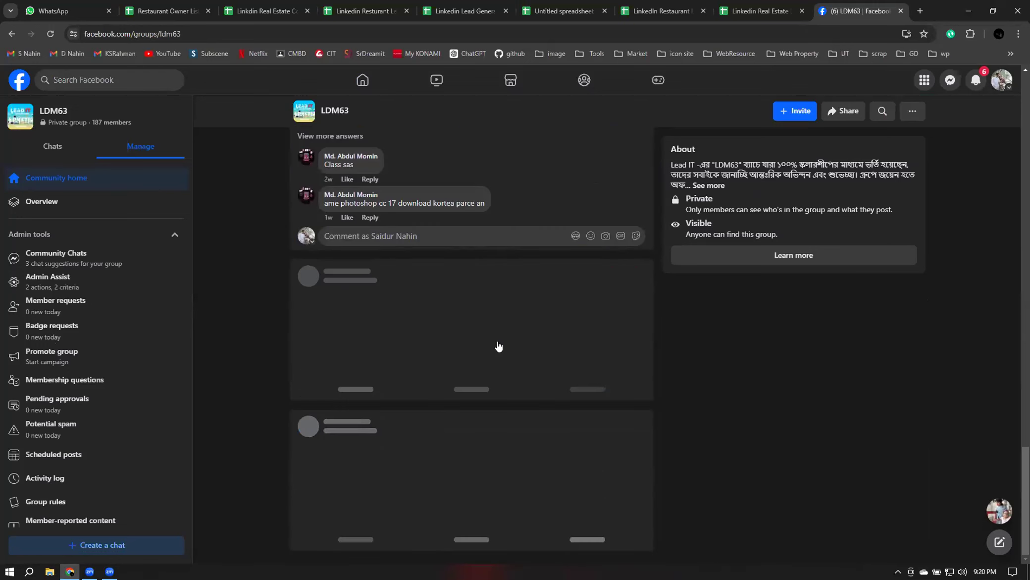
scroll(498, 346, "down", 5)
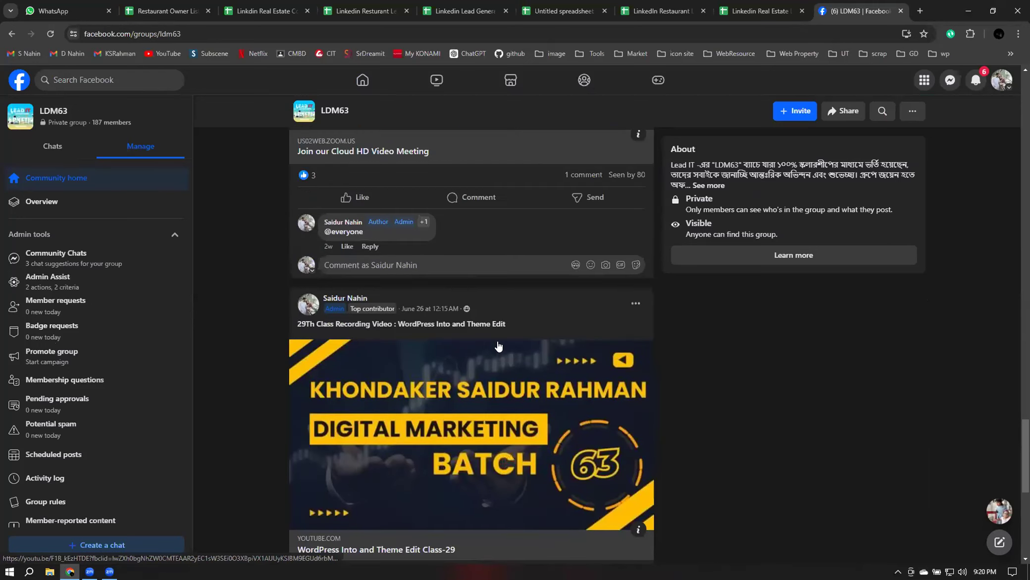
scroll(499, 346, "down", 7)
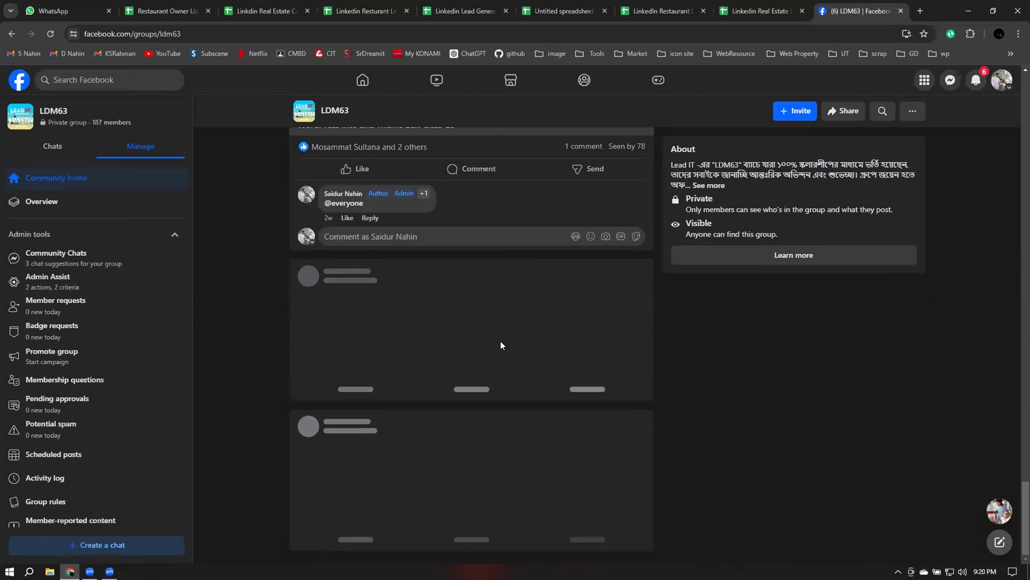
scroll(501, 345, "down", 5)
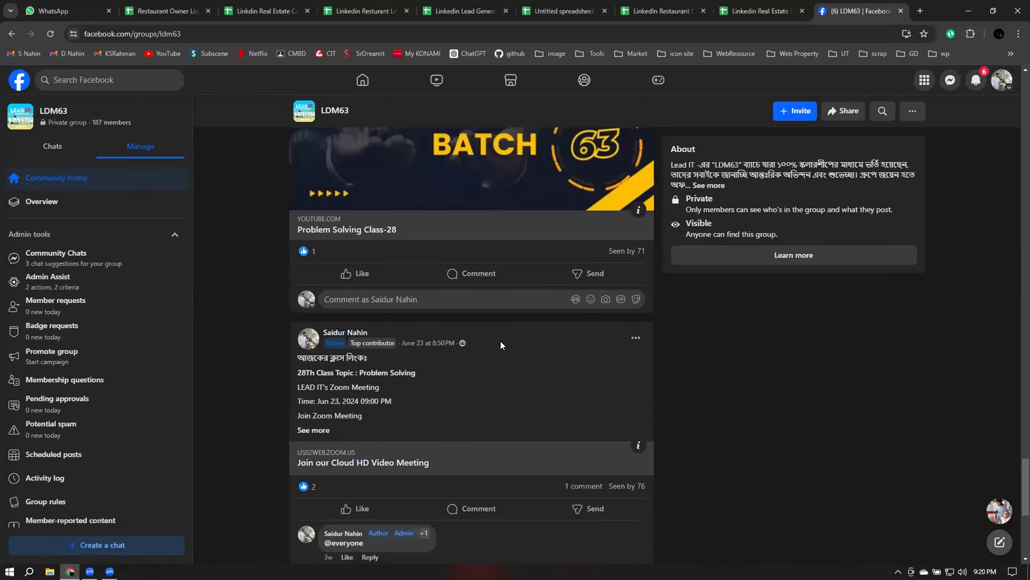
scroll(501, 342, "down", 5)
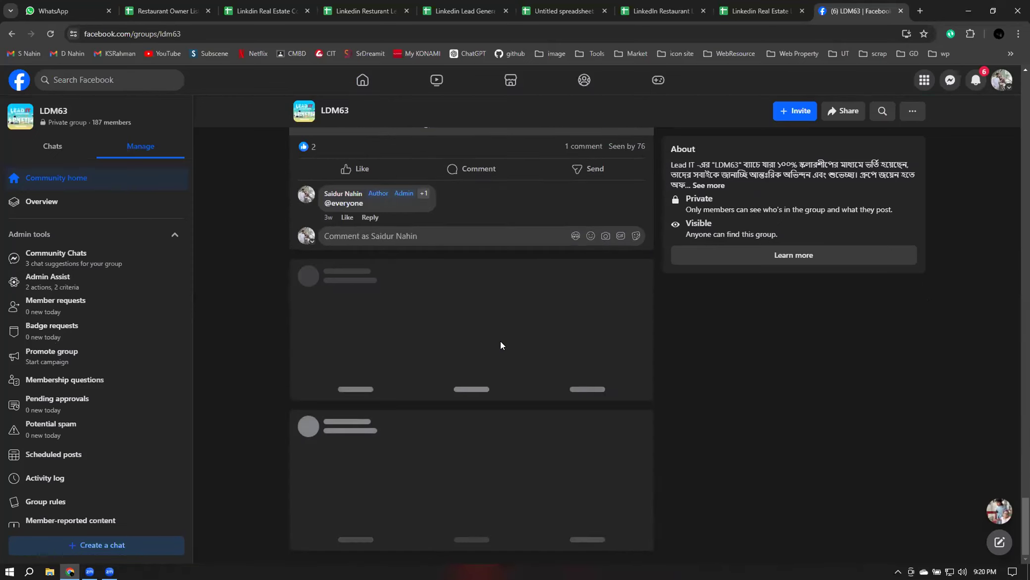
scroll(529, 363, "down", 3)
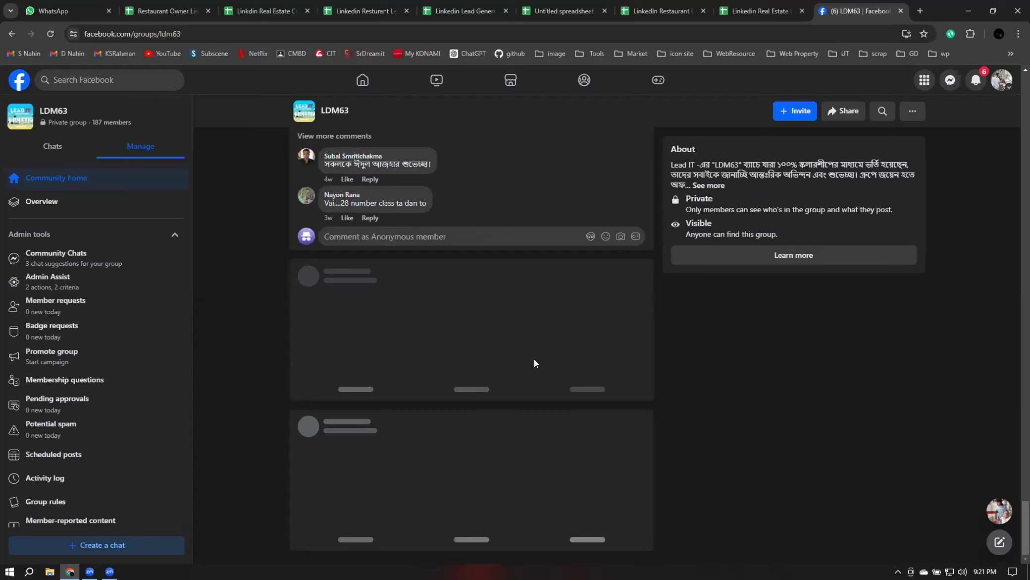
scroll(533, 363, "down", 5)
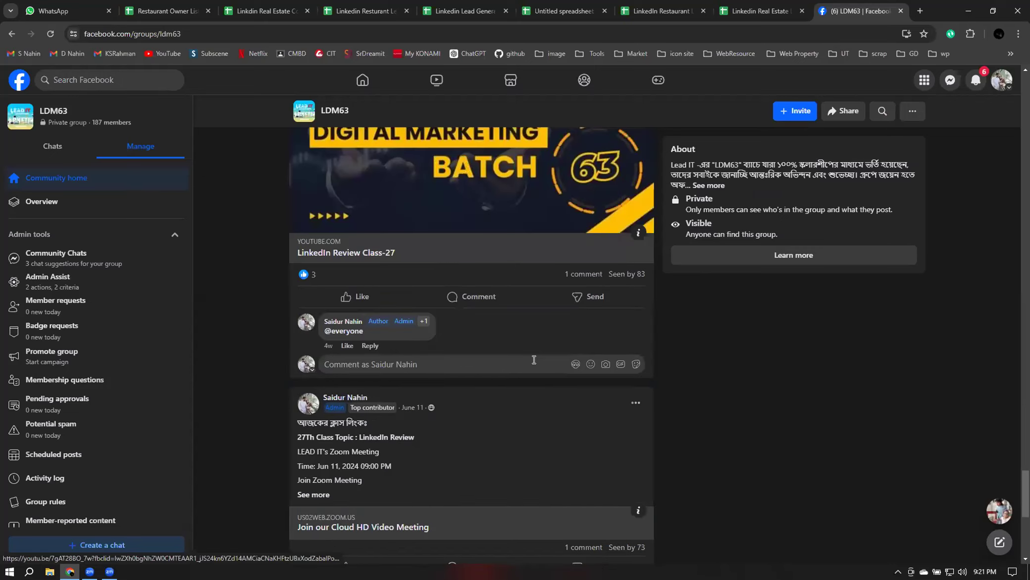
scroll(508, 366, "down", 5)
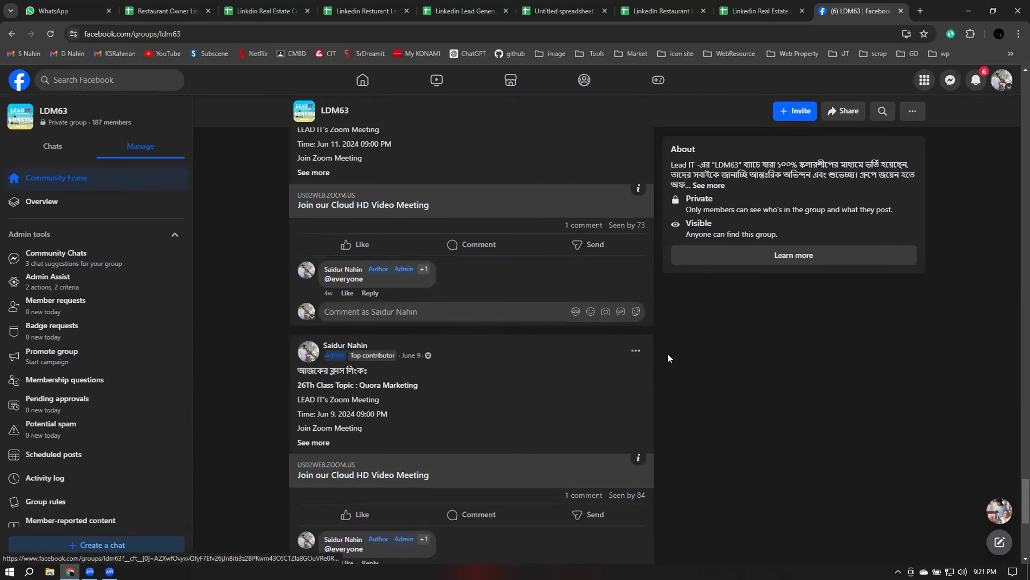
scroll(669, 355, "down", 5)
scroll(669, 355, "down", 5)
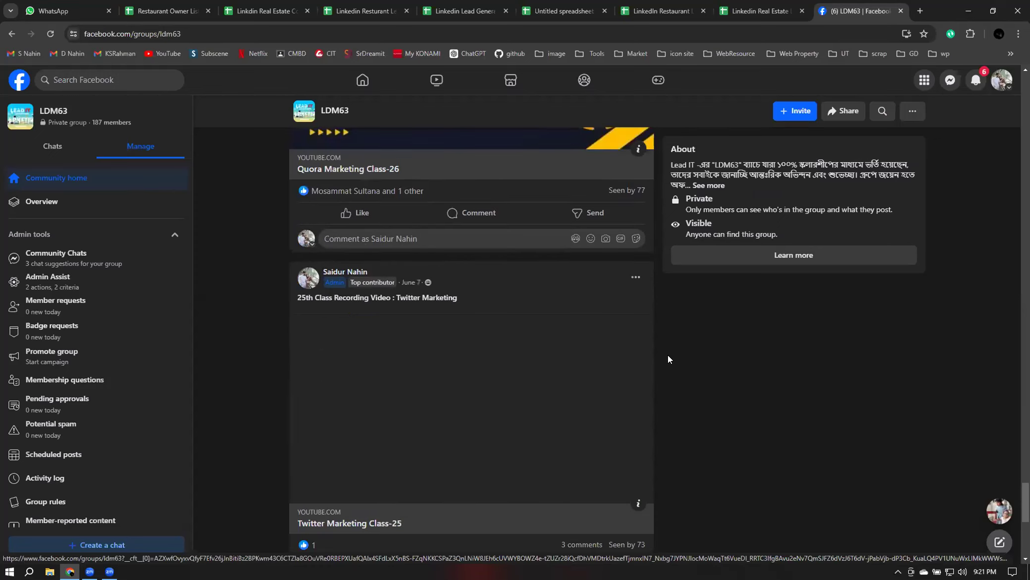
scroll(668, 356, "down", 5)
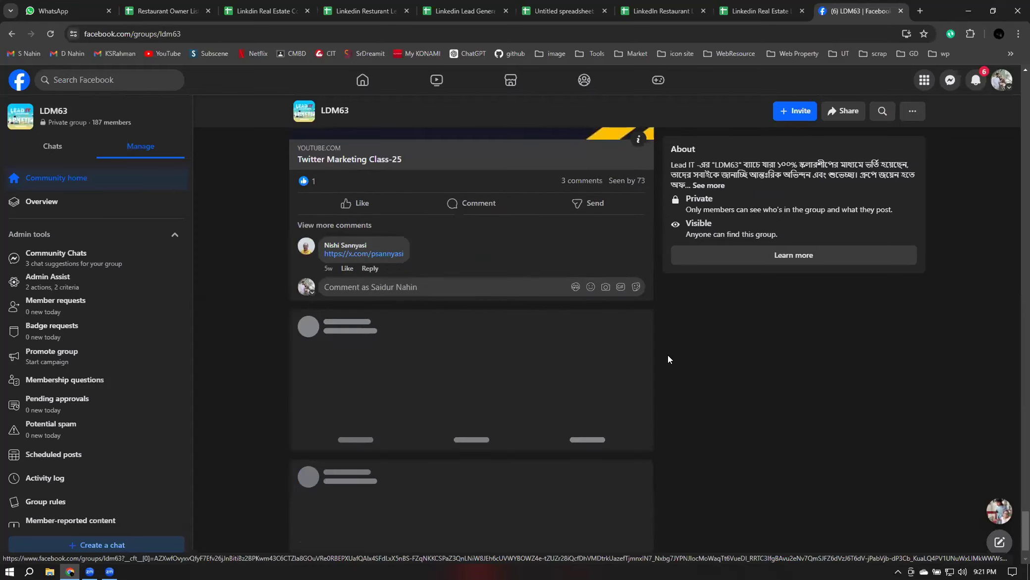
scroll(668, 359, "down", 3)
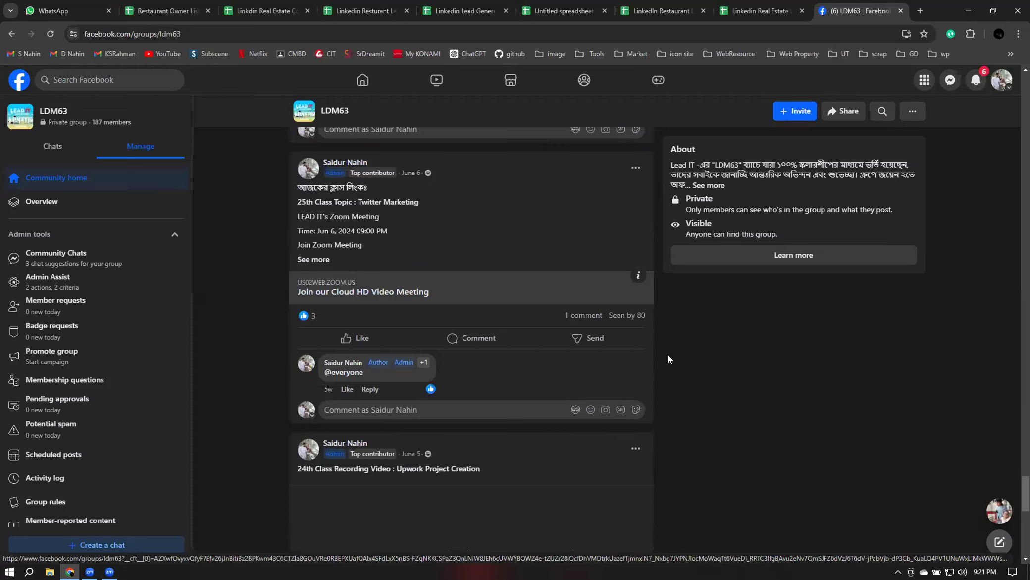
scroll(668, 359, "down", 5)
scroll(668, 355, "down", 5)
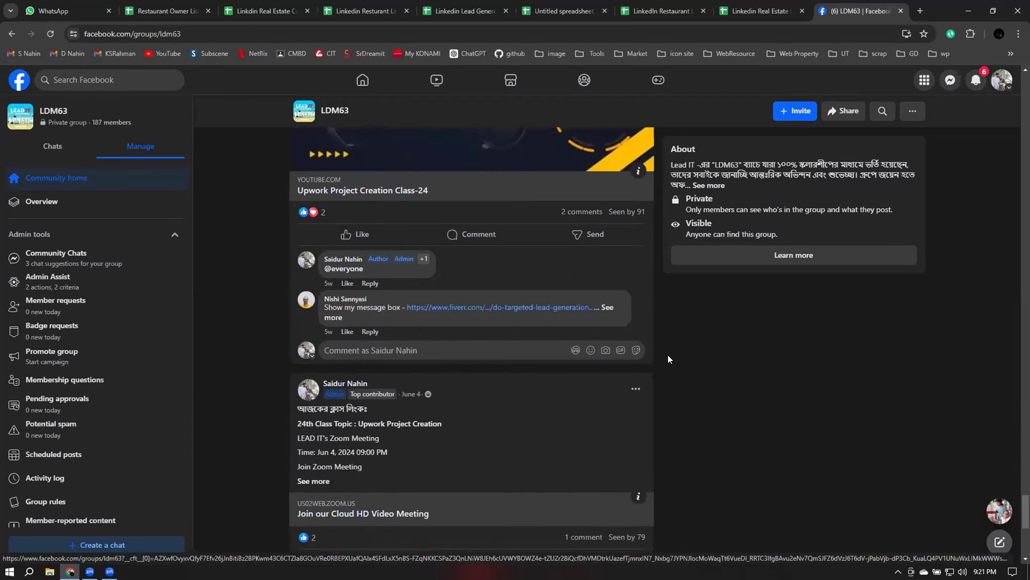
scroll(667, 364, "down", 5)
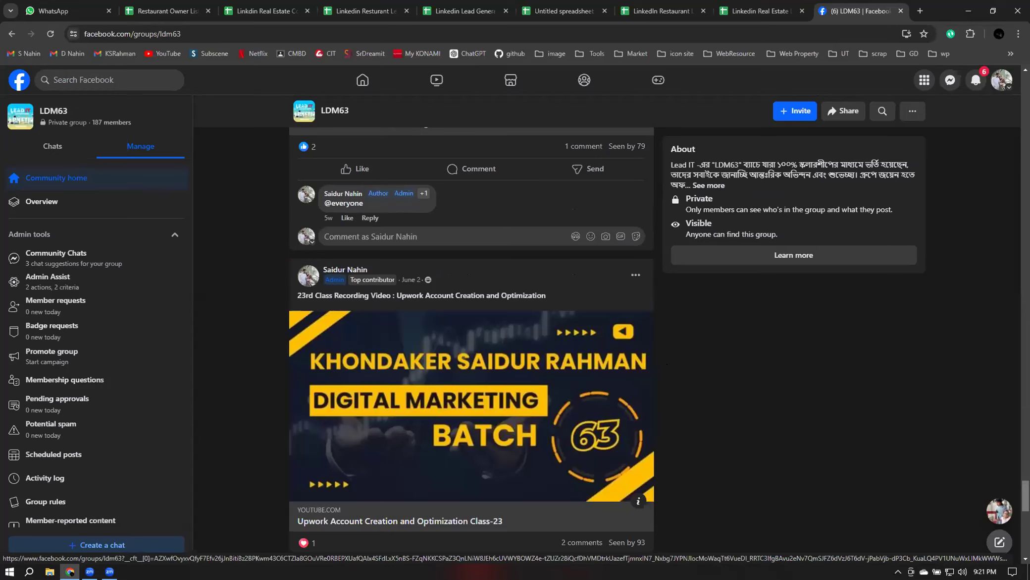
Return to the start of the LDM63 group page and browse its featured posts
scroll(667, 364, "up", 10)
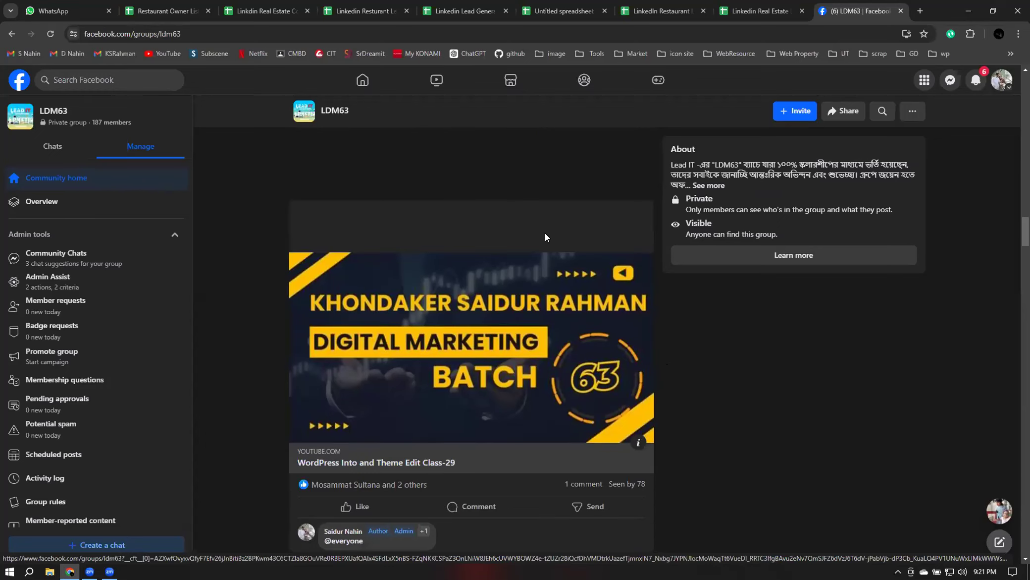
scroll(459, 199, "up", 10)
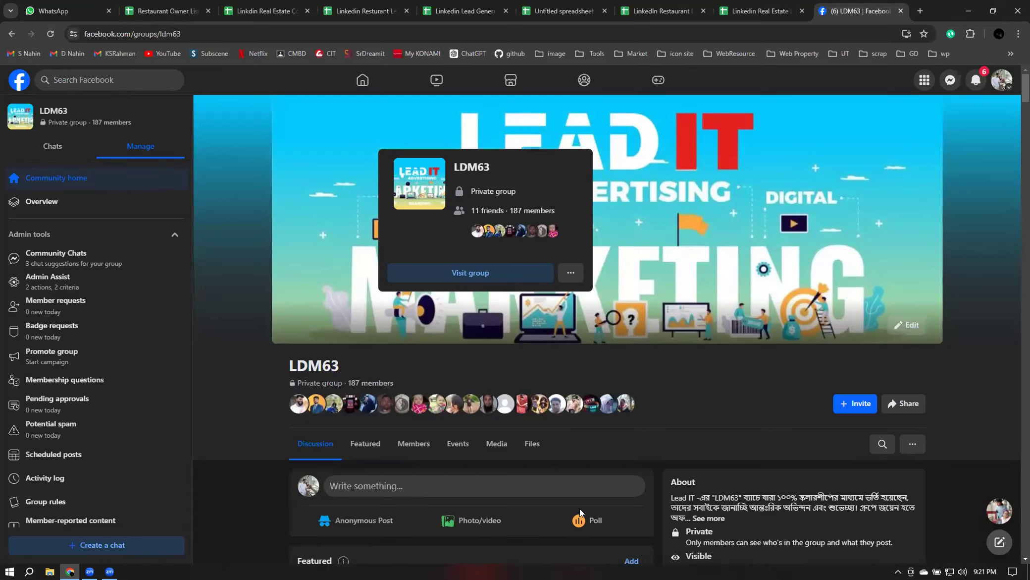
scroll(313, 195, "down", 4)
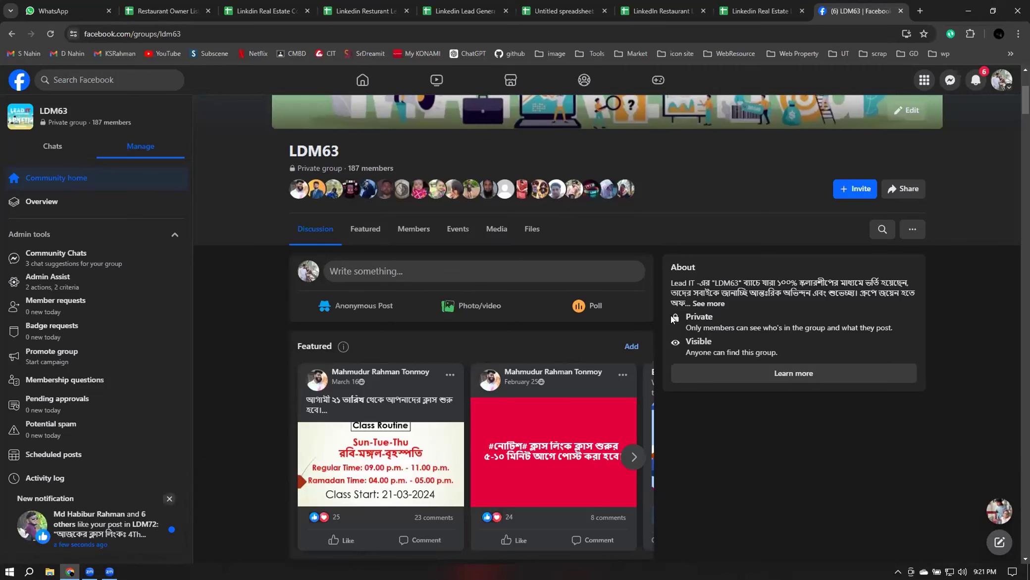
scroll(664, 323, "down", 3)
scroll(634, 248, "down", 1)
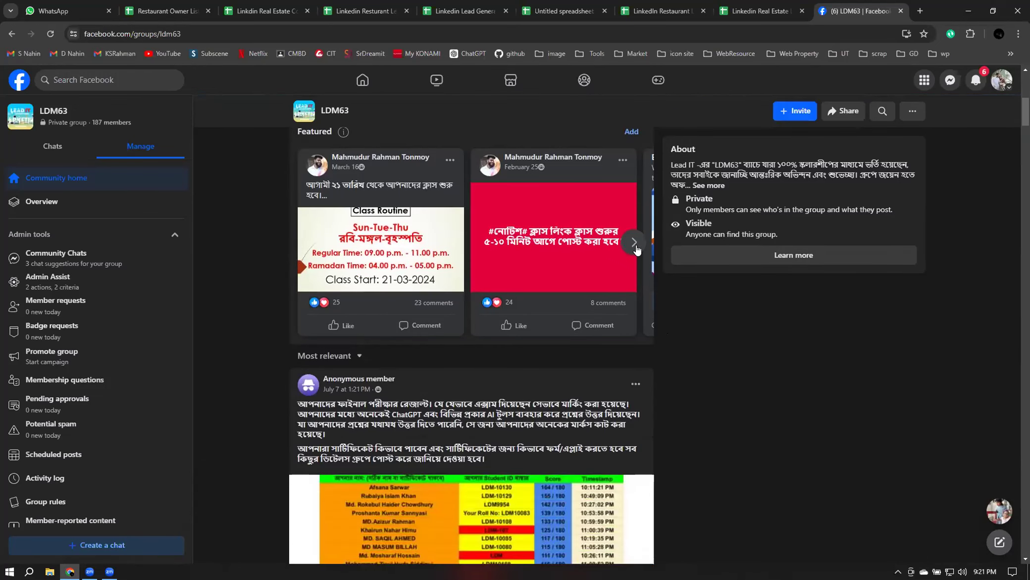
left_click(635, 244)
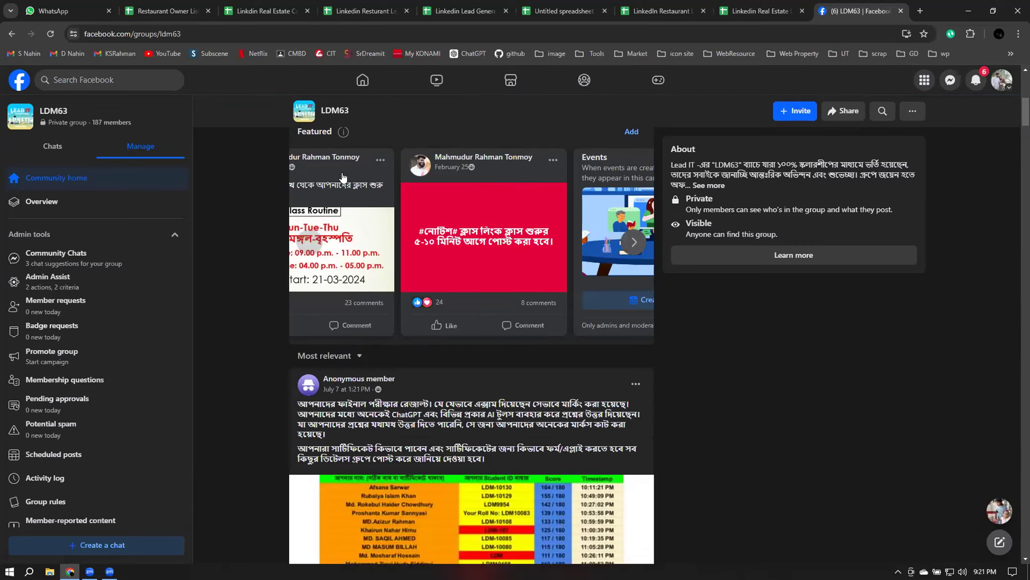
Search the group for md, choose the first suggested member, and open the image in their post about finishing a first Freelancer.com project
scroll(496, 275, "down", 5)
scroll(496, 274, "down", 5)
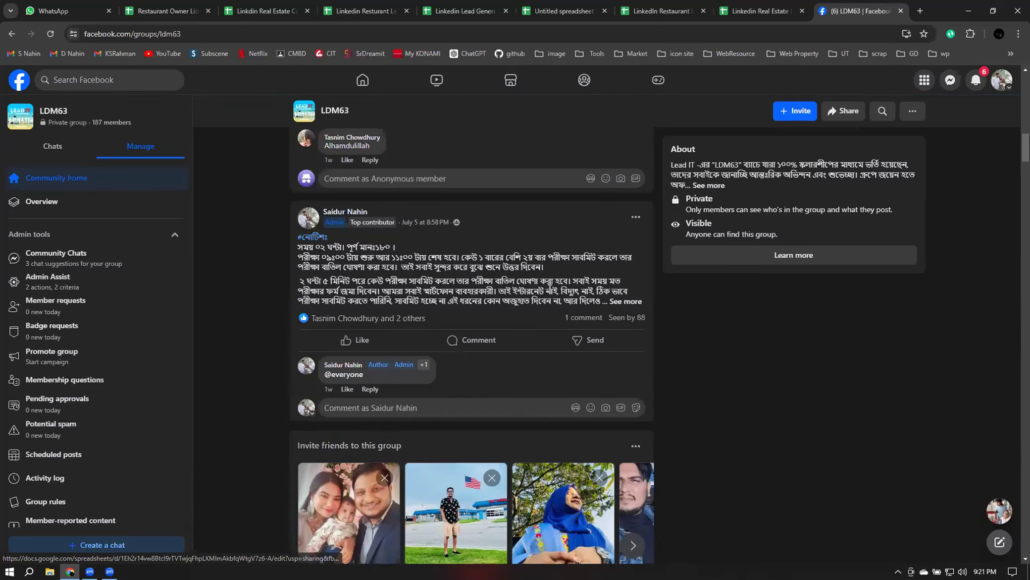
scroll(658, 293, "down", 7)
scroll(659, 293, "down", 10)
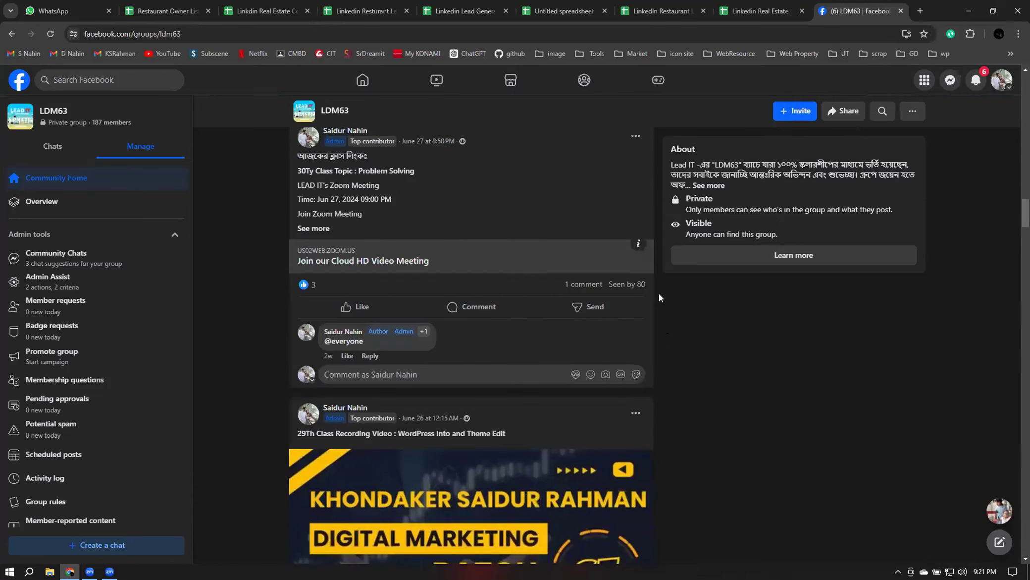
scroll(658, 293, "up", 3)
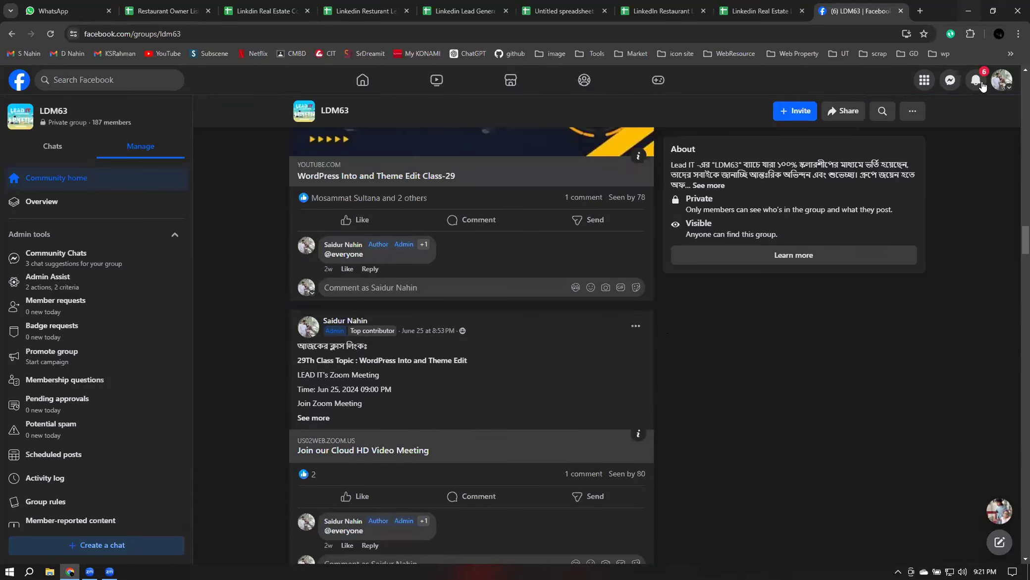
left_click(881, 112)
type("m")
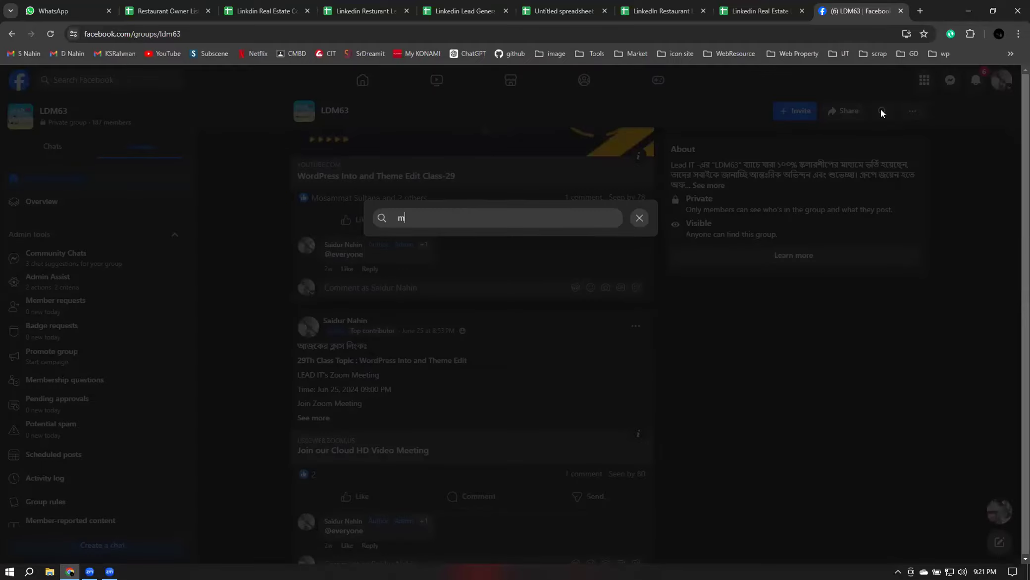
type("d")
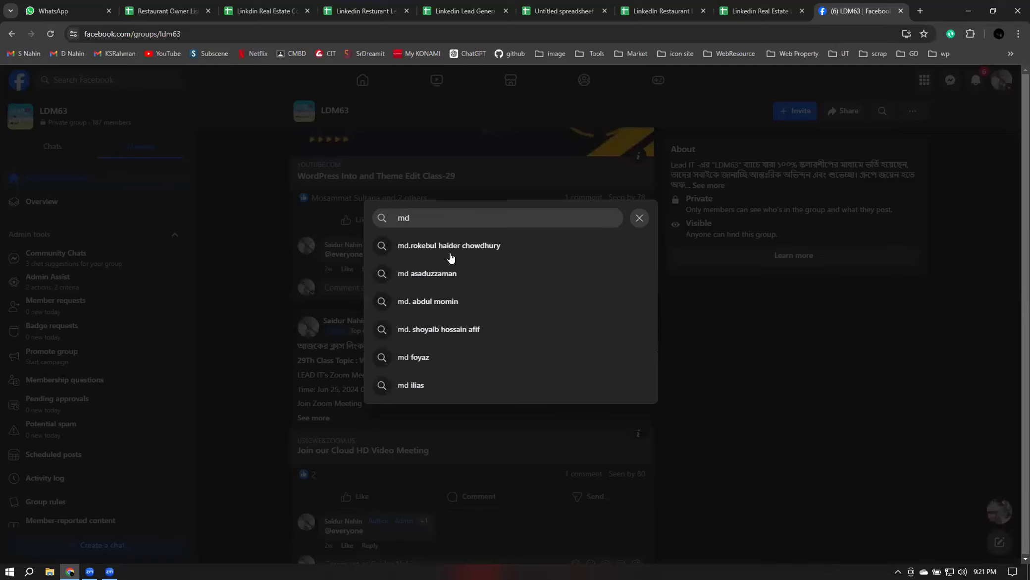
left_click(452, 246)
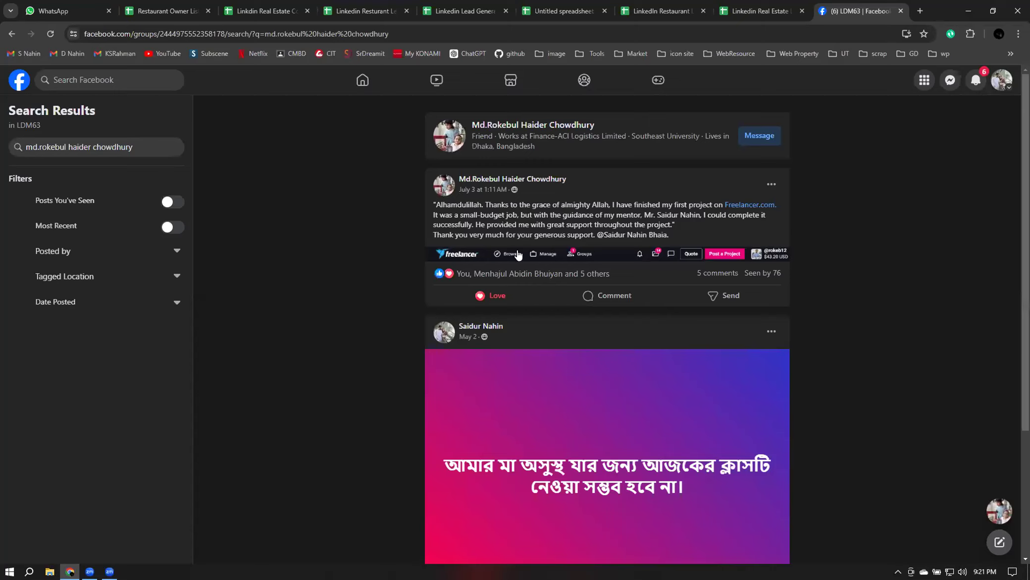
left_click(730, 258)
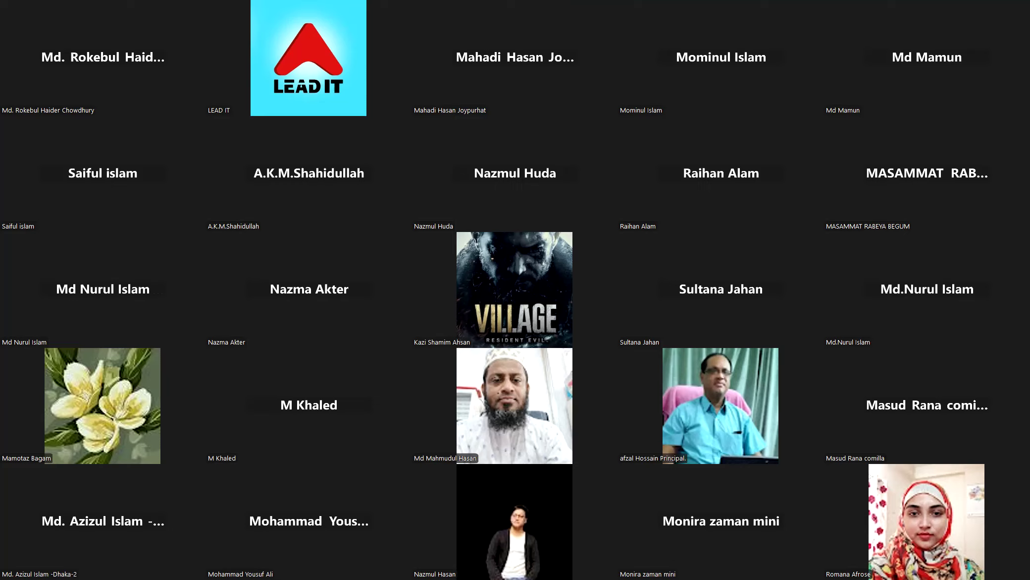
In the Zoom meeting, browse through the gallery pages to review the participants
key("Page_Down")
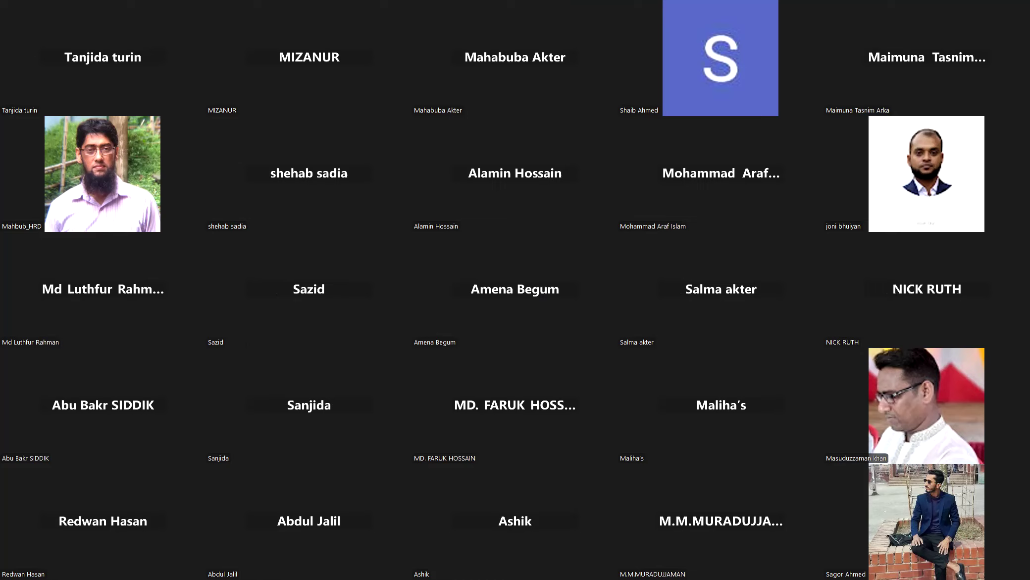
key("Page_Up")
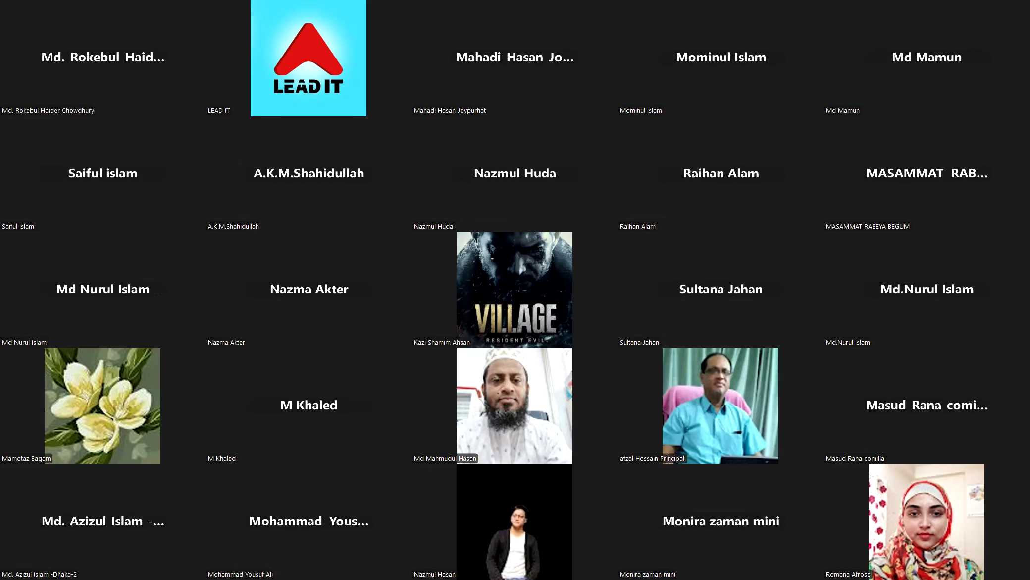
key("Page_Down")
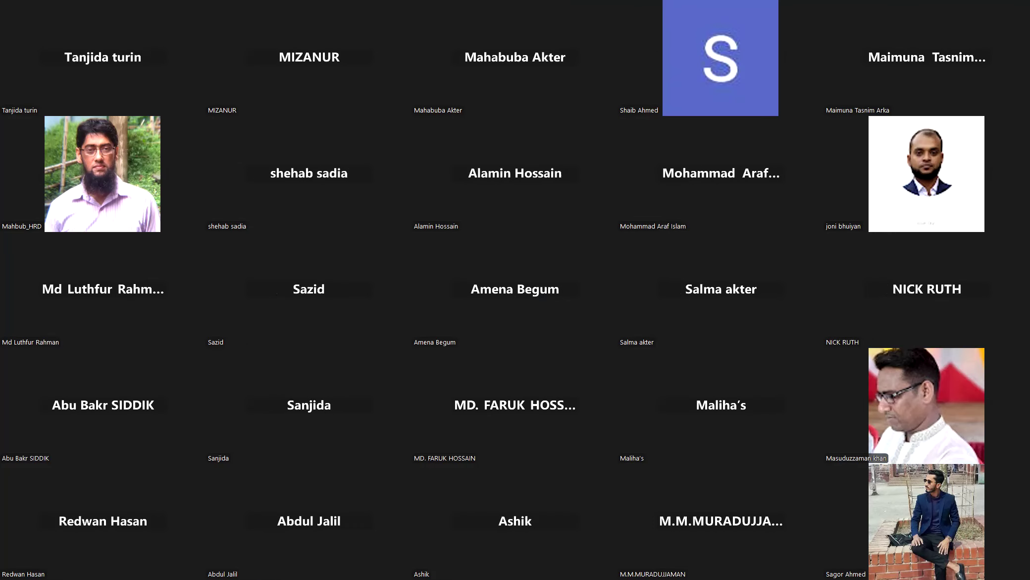
key("Page_Down")
key("Page_Down")
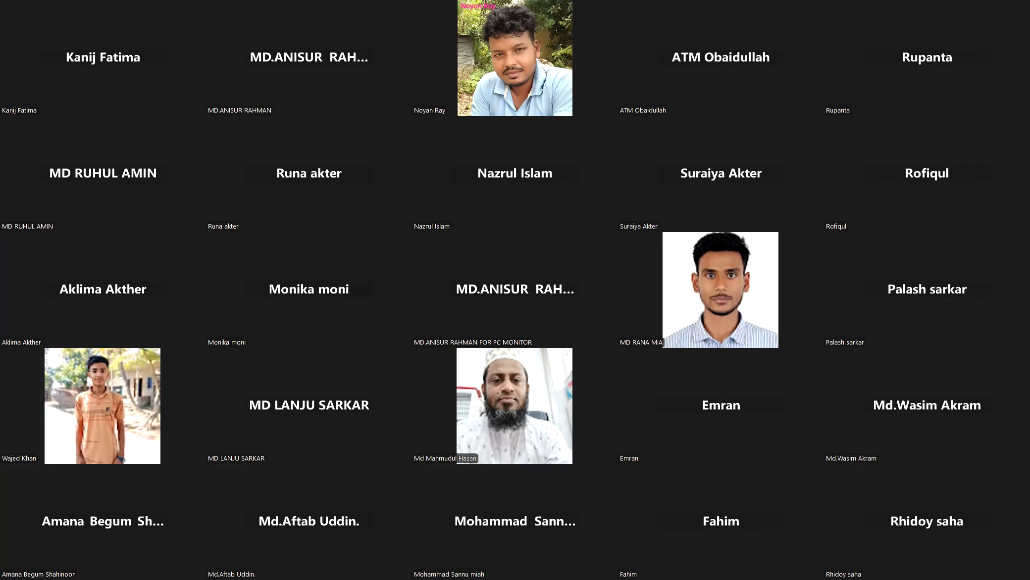
key("Page_Up")
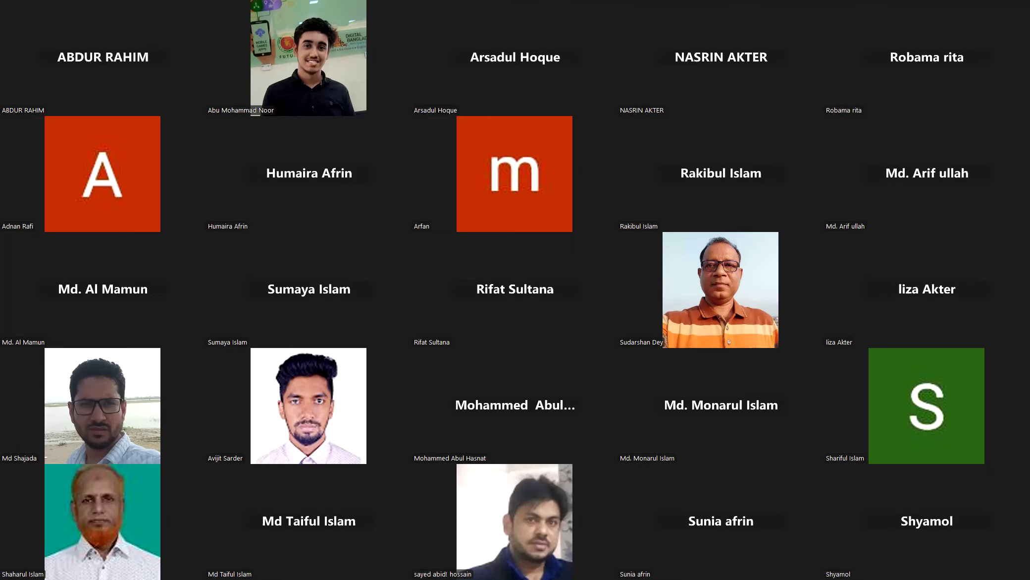
key("Page_Down")
key("Page_Down")
key("Page_Down")
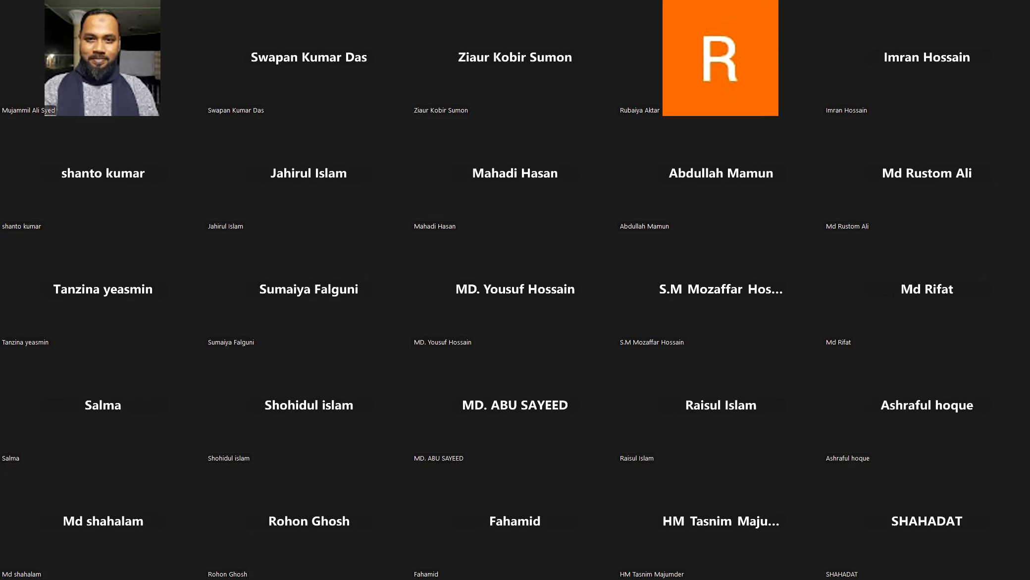
key("Page_Down")
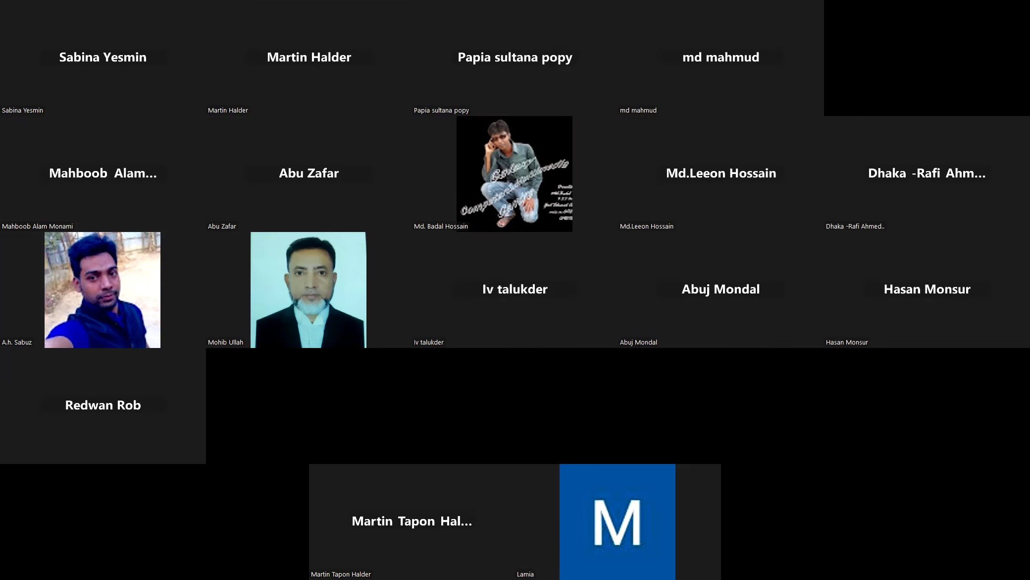
key("Page_Up")
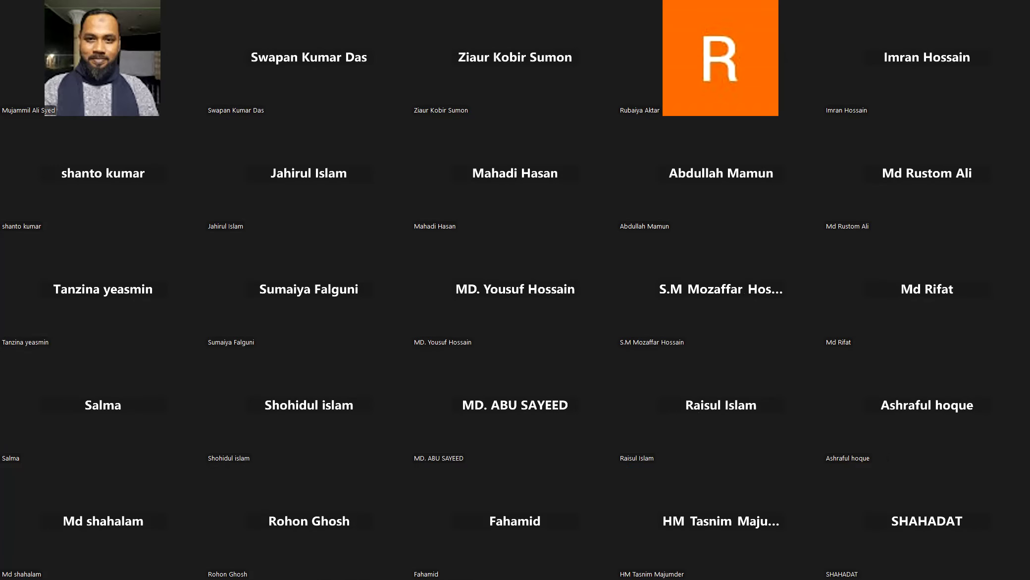
Page further through the Zoom gallery to view more of the class participants
key("Page_Down")
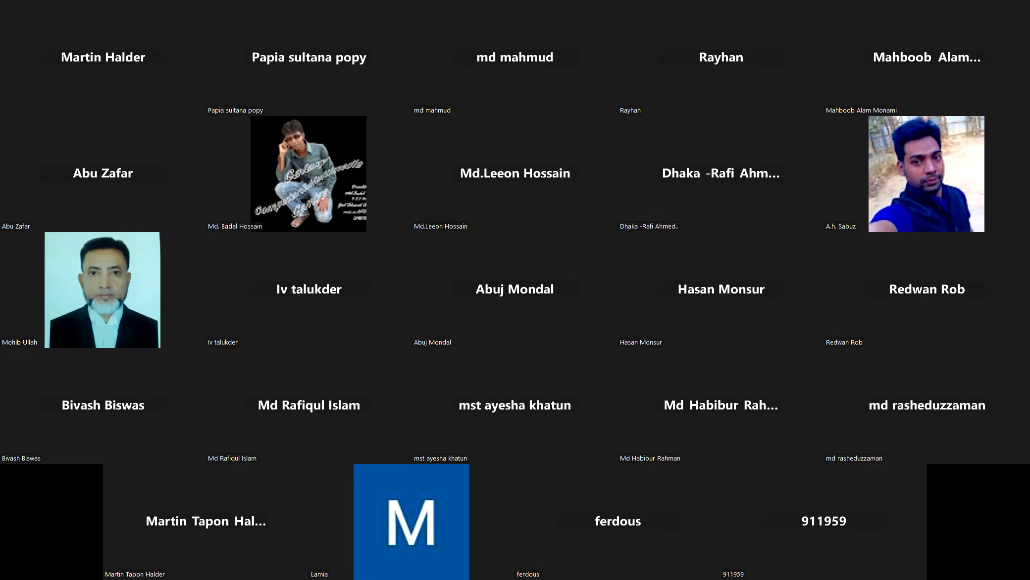
key("Page_Down")
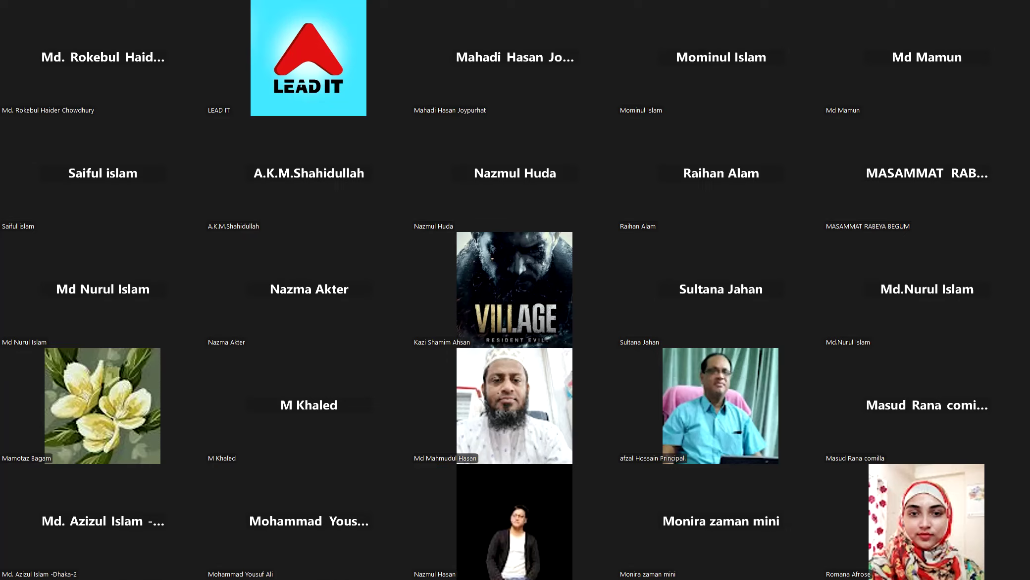
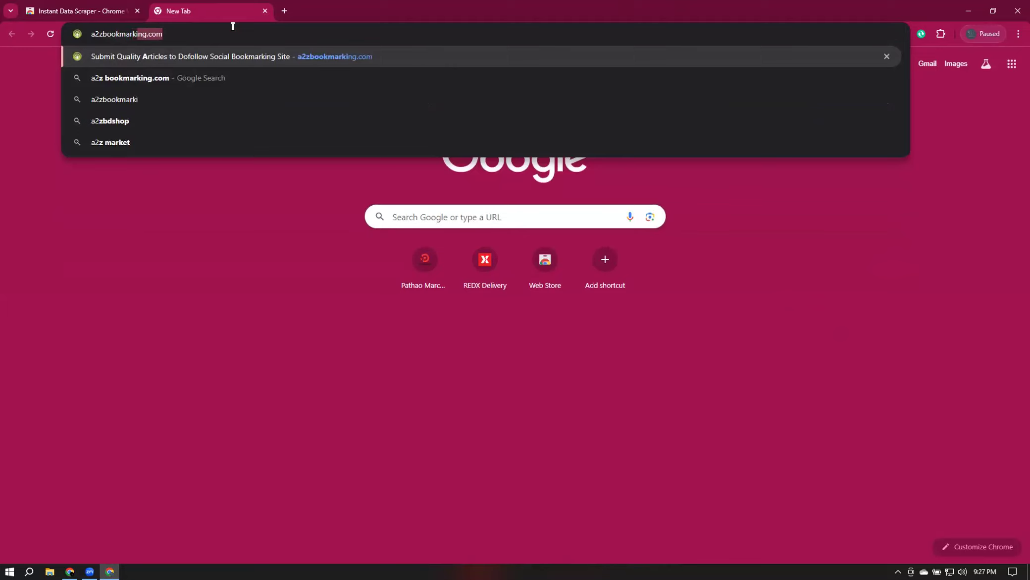
Open a2zbookmarking.com in the browser and dismiss the full-page advertisement that covers the site
type(".com")
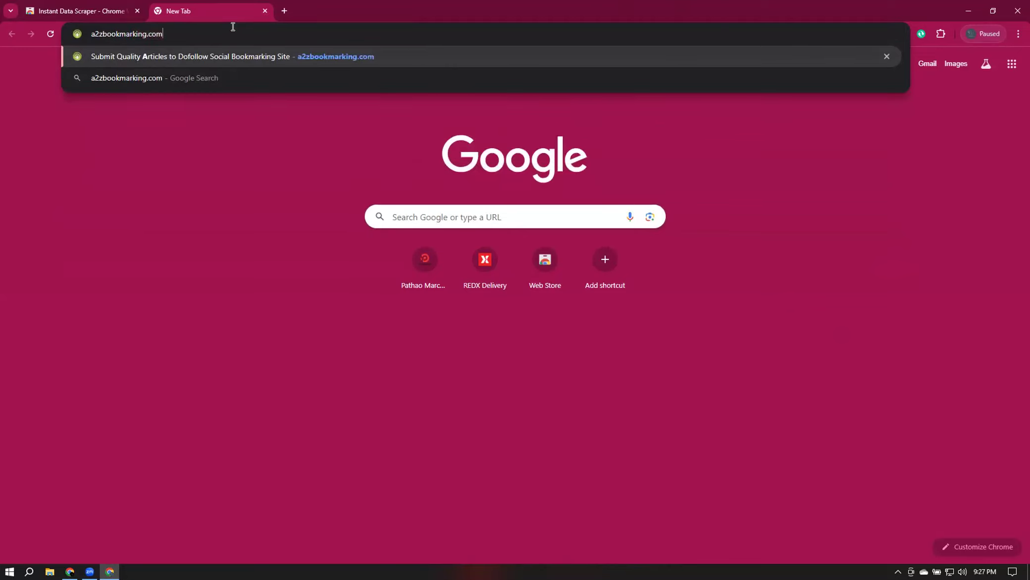
key("Return")
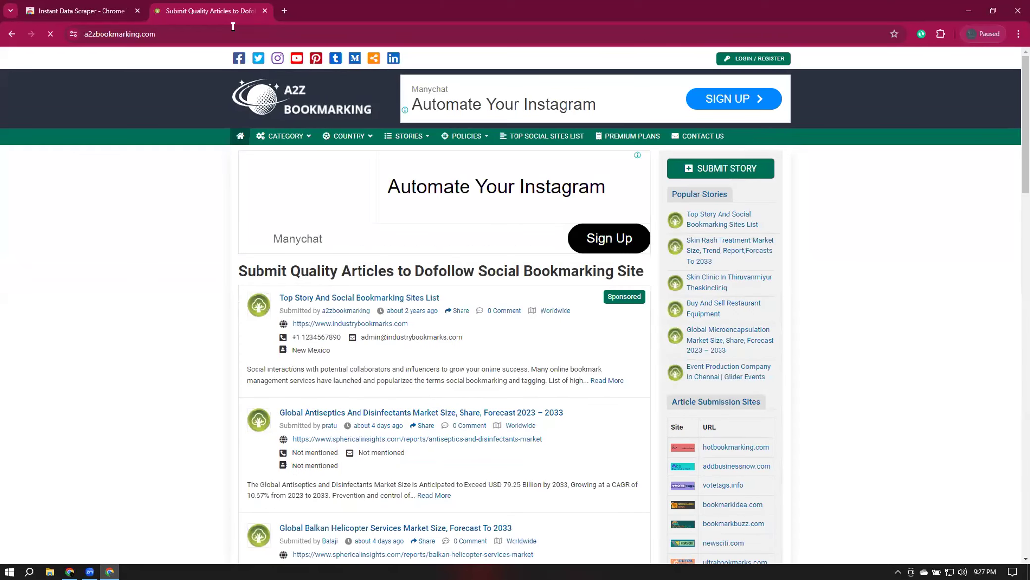
mouse_move(465, 136)
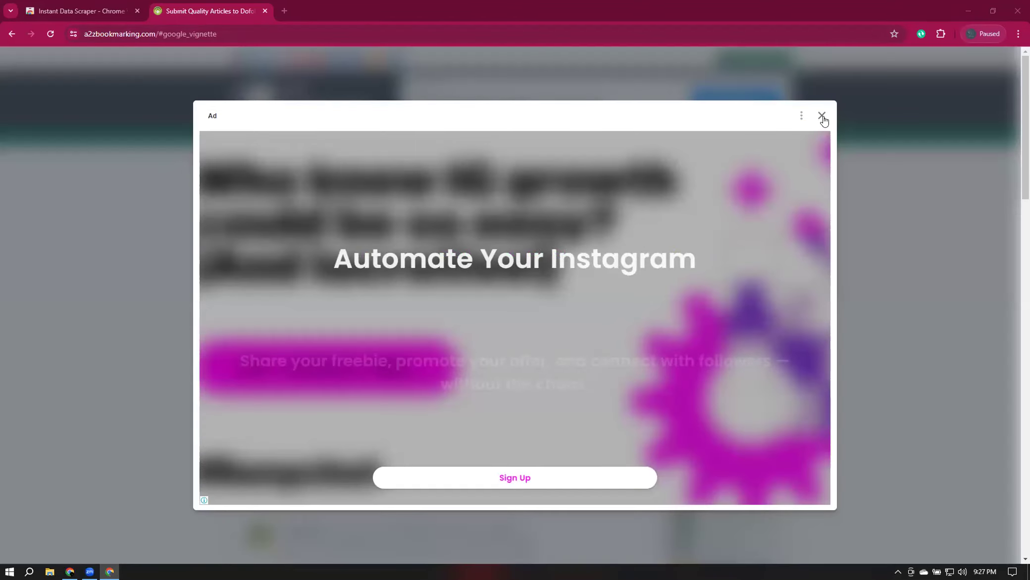
left_click(822, 116)
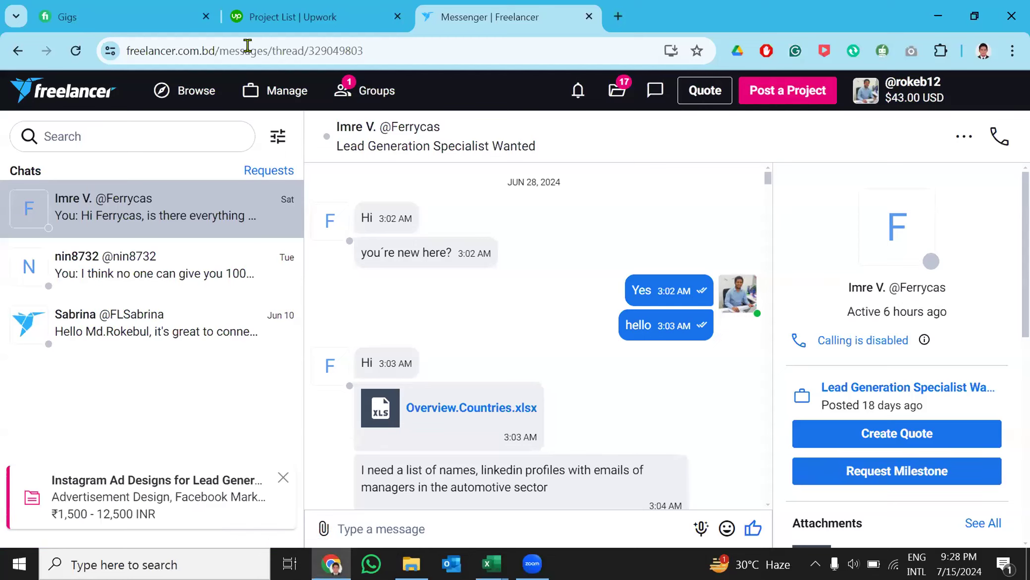
In Freelancer's Messenger, glance at the recent projects list, then read the Lead Generation Specialist Wanted chat's requirements, country choice and delivery time
left_click(617, 90)
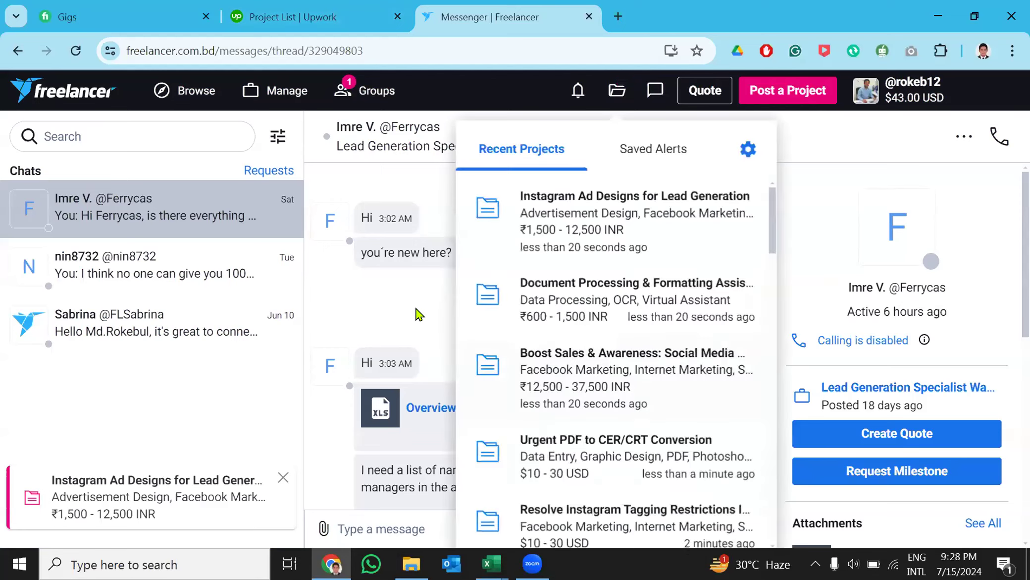
left_click(416, 309)
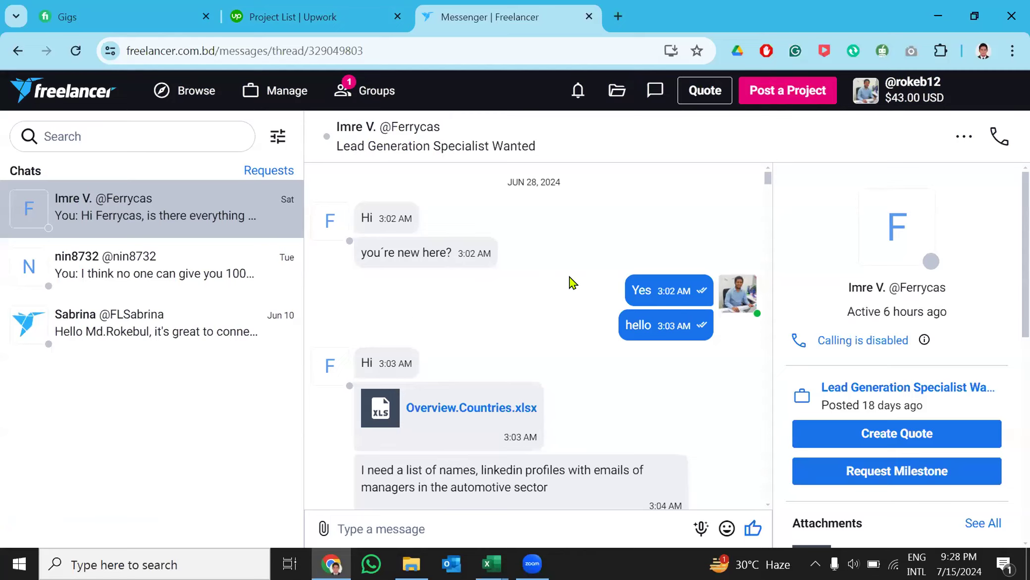
scroll(555, 322, "down", 2)
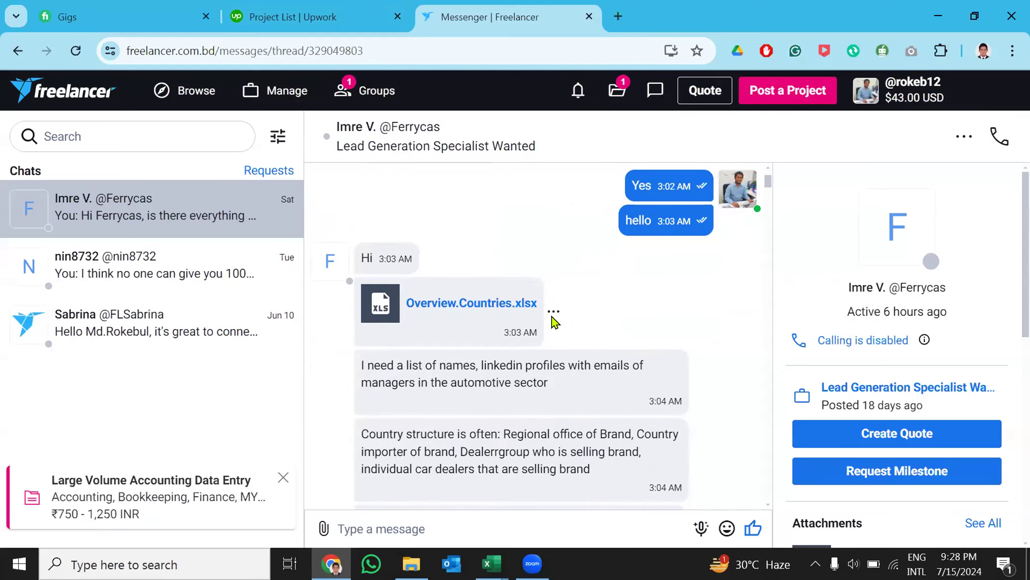
scroll(555, 322, "down", 4)
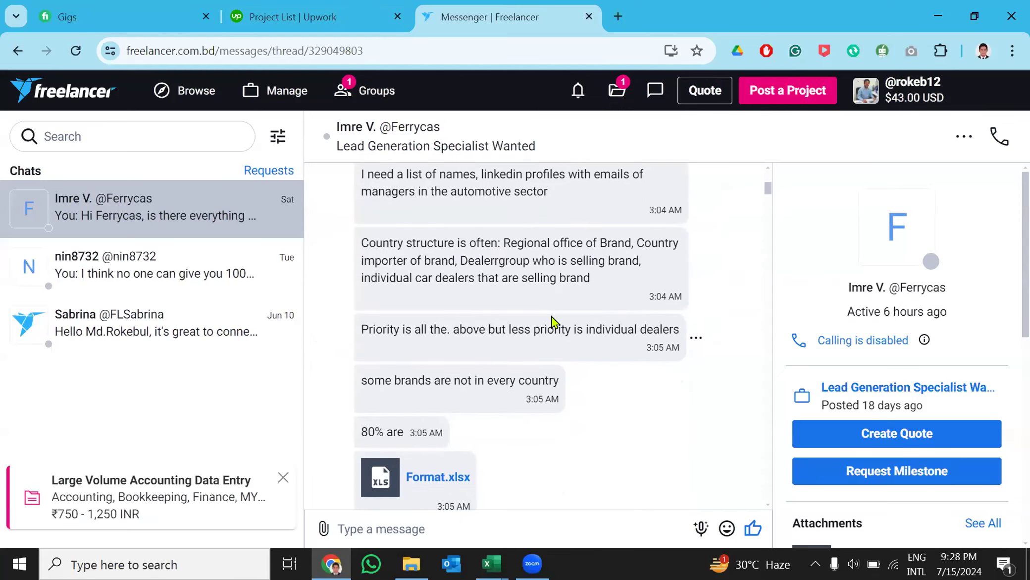
scroll(554, 322, "down", 3)
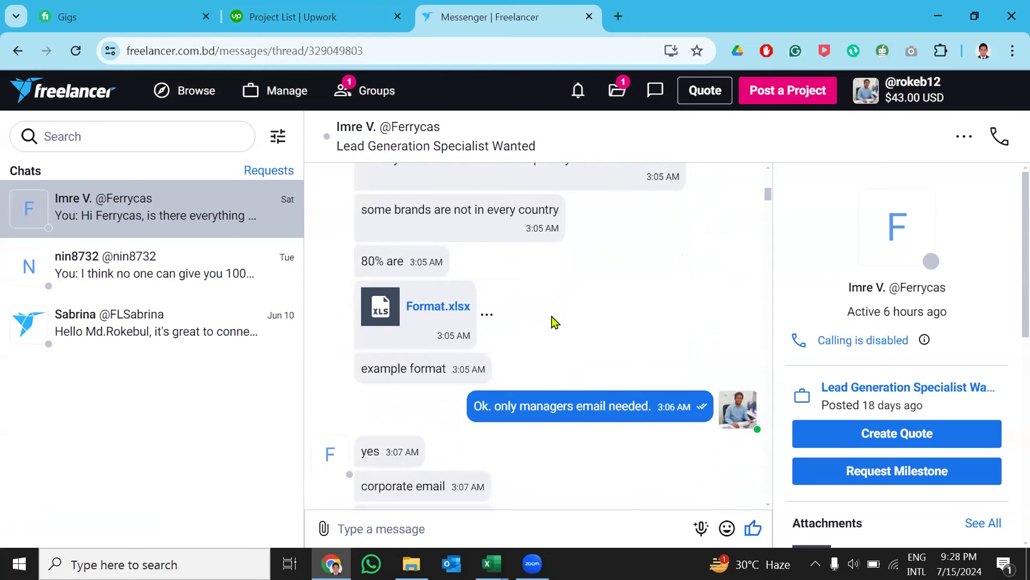
scroll(555, 322, "down", 4)
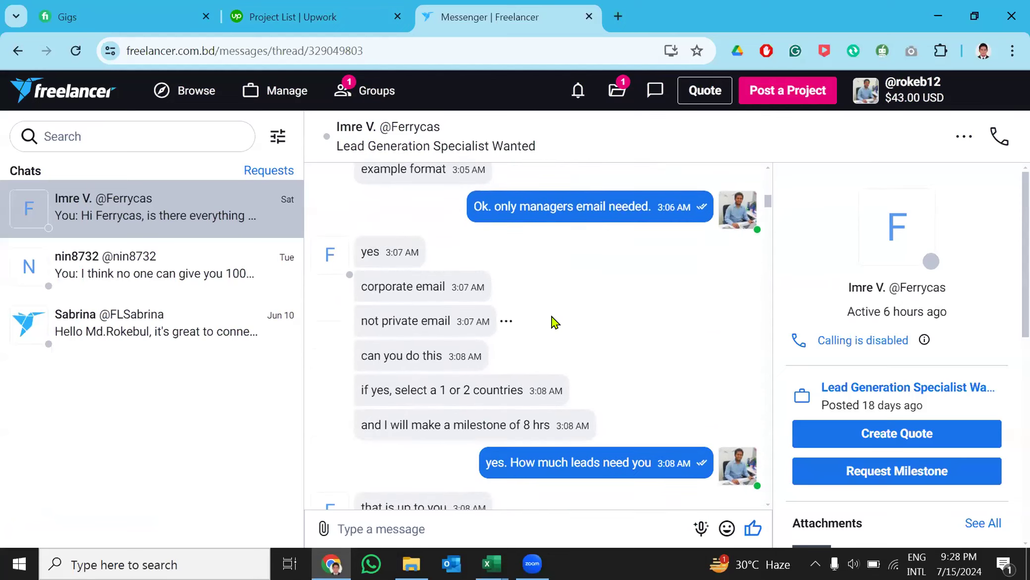
scroll(555, 322, "down", 4)
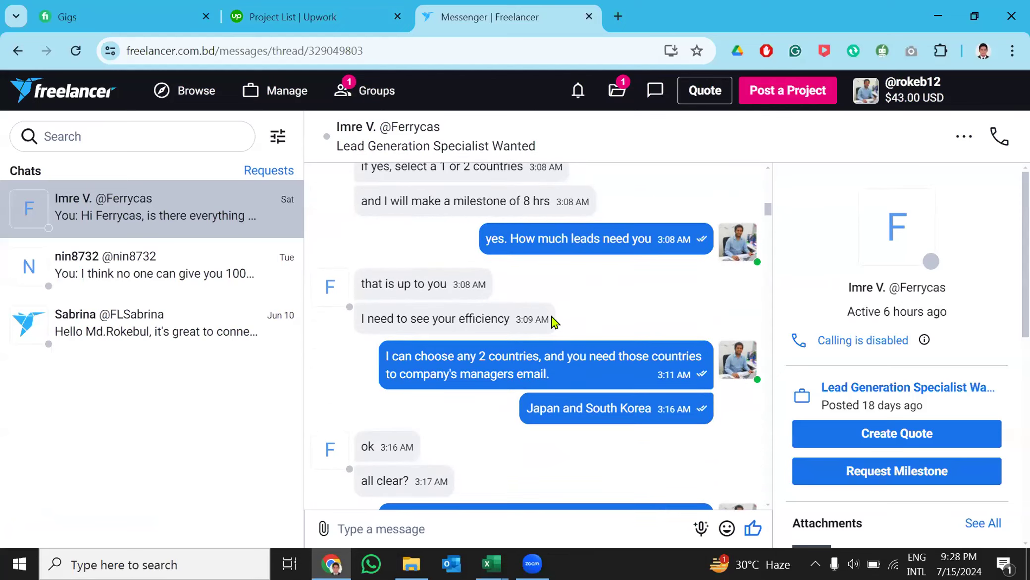
scroll(554, 322, "down", 9)
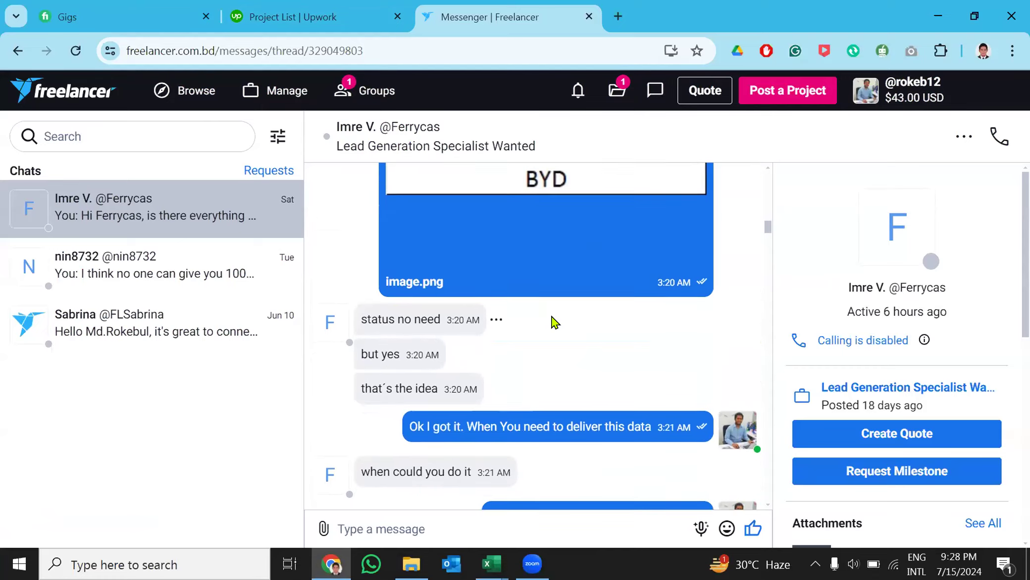
scroll(555, 322, "down", 6)
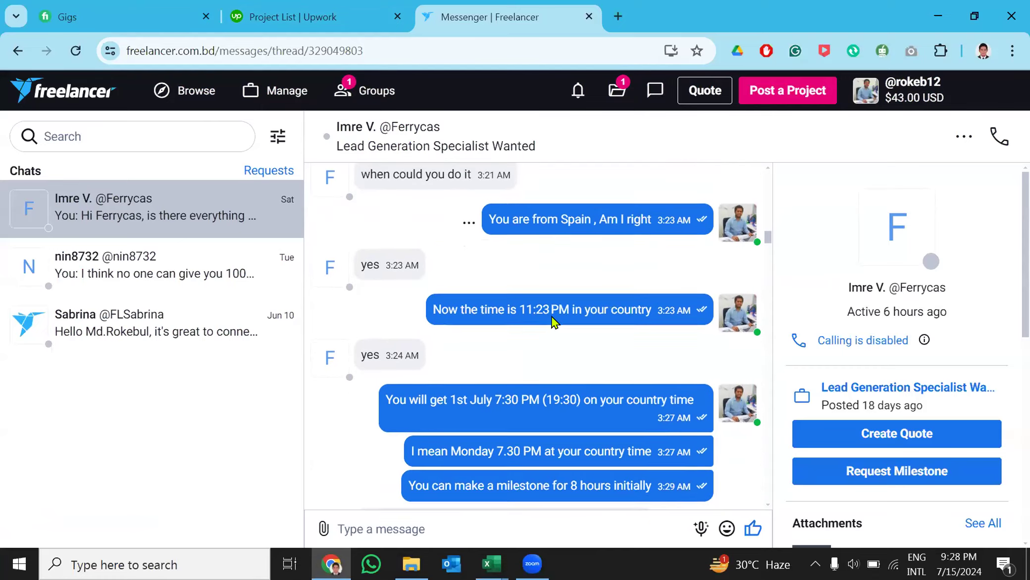
Read the chat's hourly rate negotiation, the bid award and the milestone payment messages
scroll(554, 322, "down", 3)
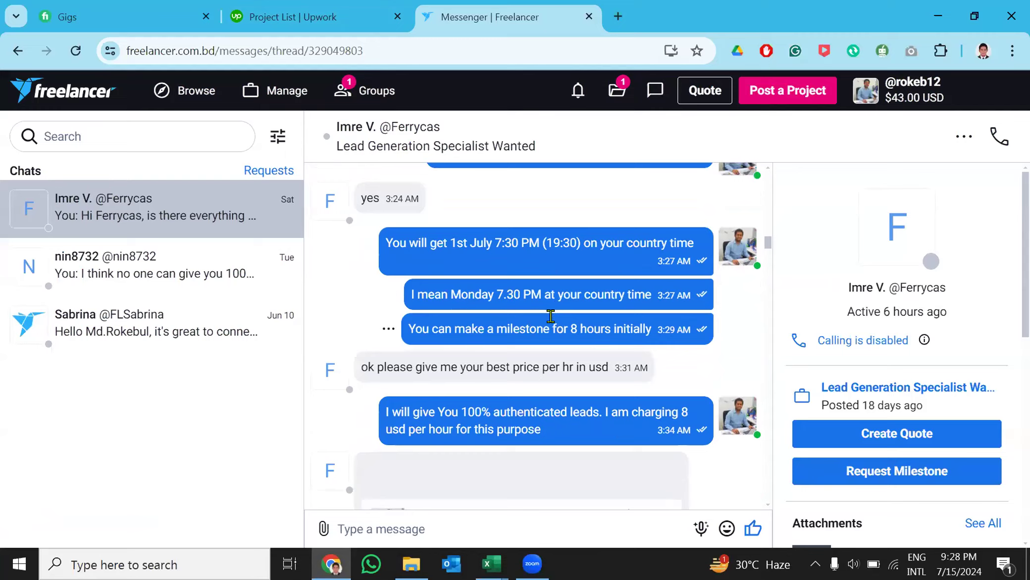
scroll(551, 315, "down", 5)
scroll(553, 319, "down", 3)
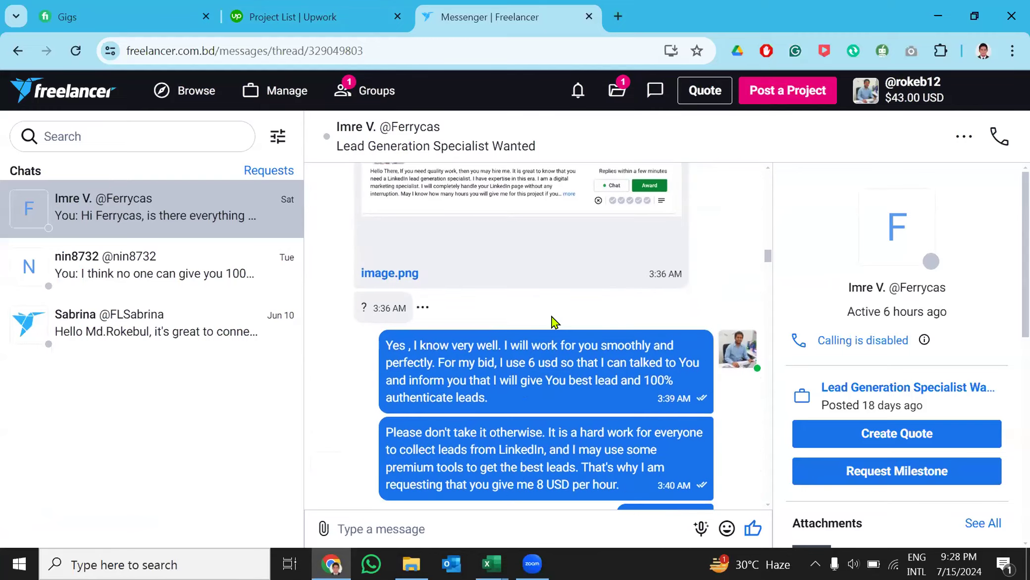
scroll(555, 322, "down", 2)
scroll(555, 321, "down", 4)
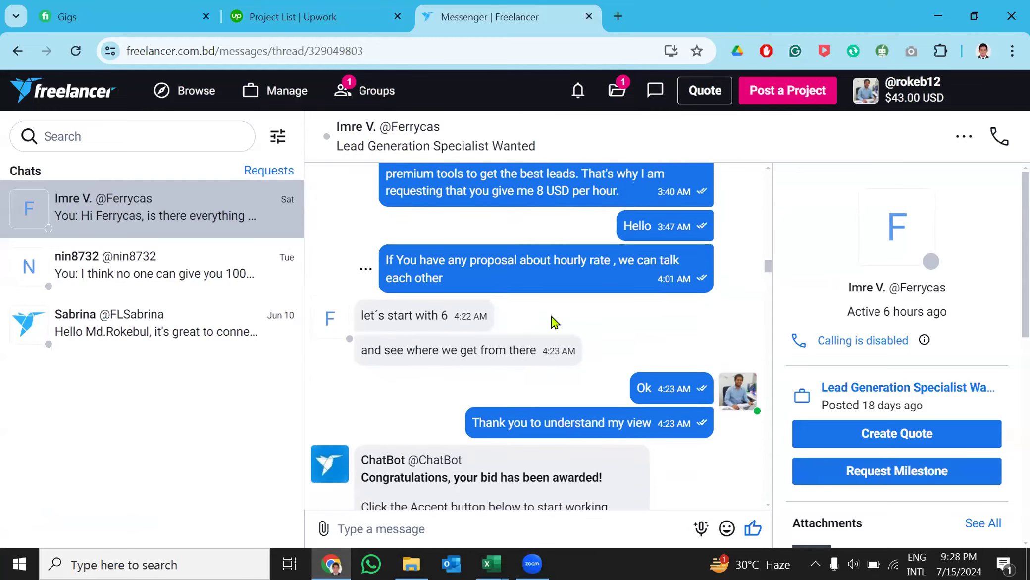
scroll(554, 322, "down", 3)
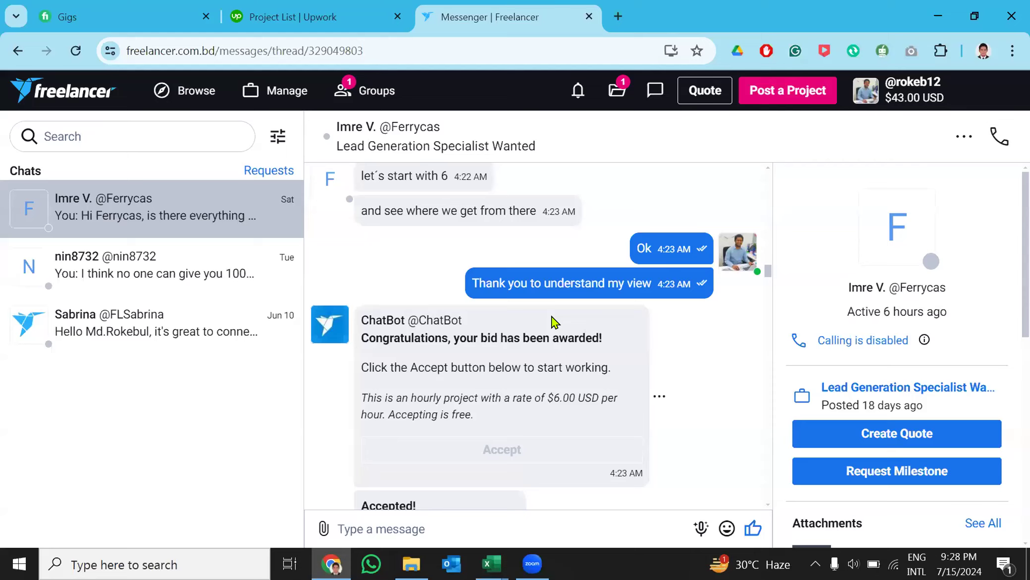
scroll(421, 288, "down", 8)
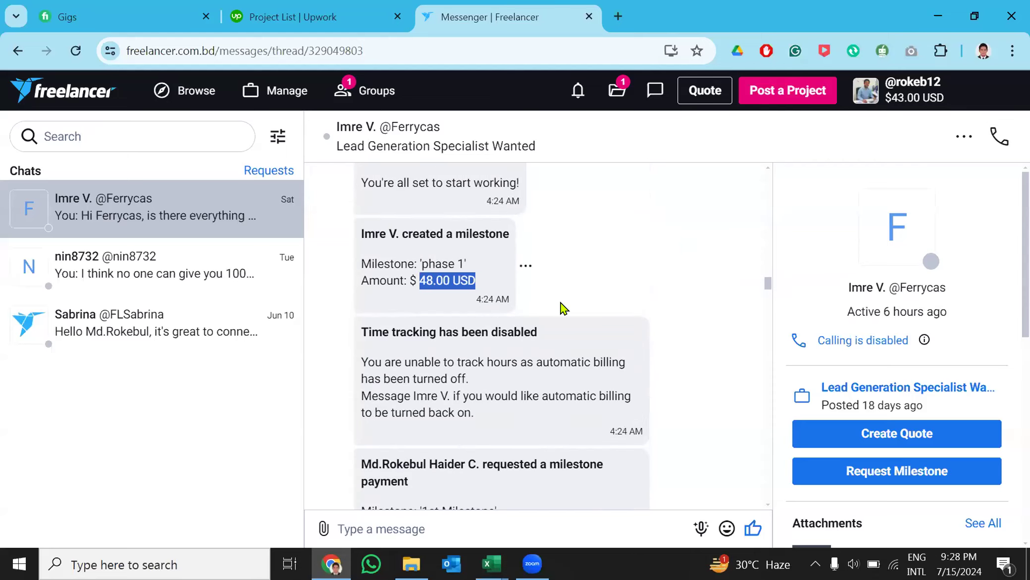
scroll(563, 308, "down", 7)
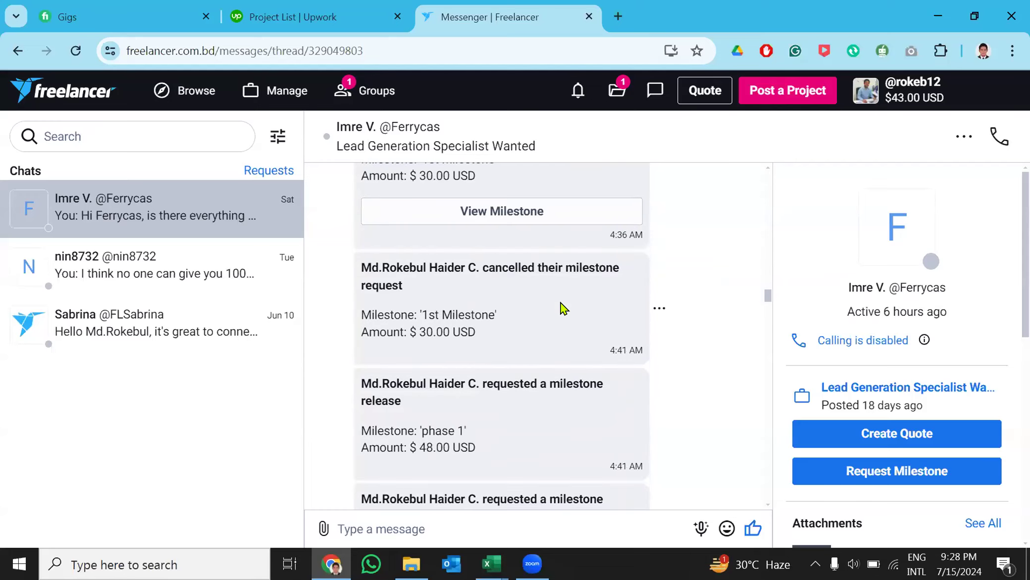
scroll(564, 308, "down", 7)
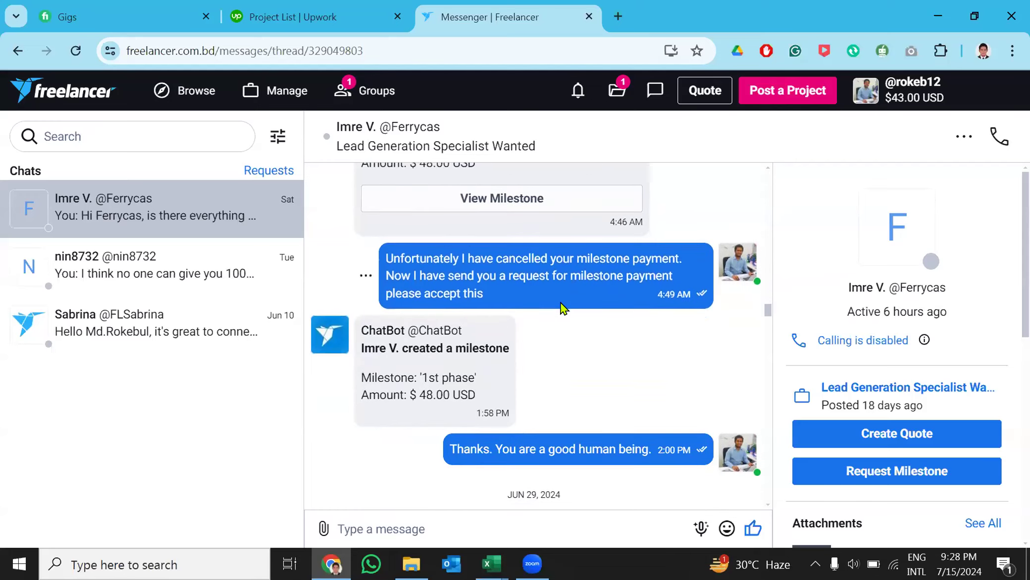
Examine the client's feedback image and comments on the first lead sample, Automotive_ Japan.xlsx
scroll(560, 302, "down", 14)
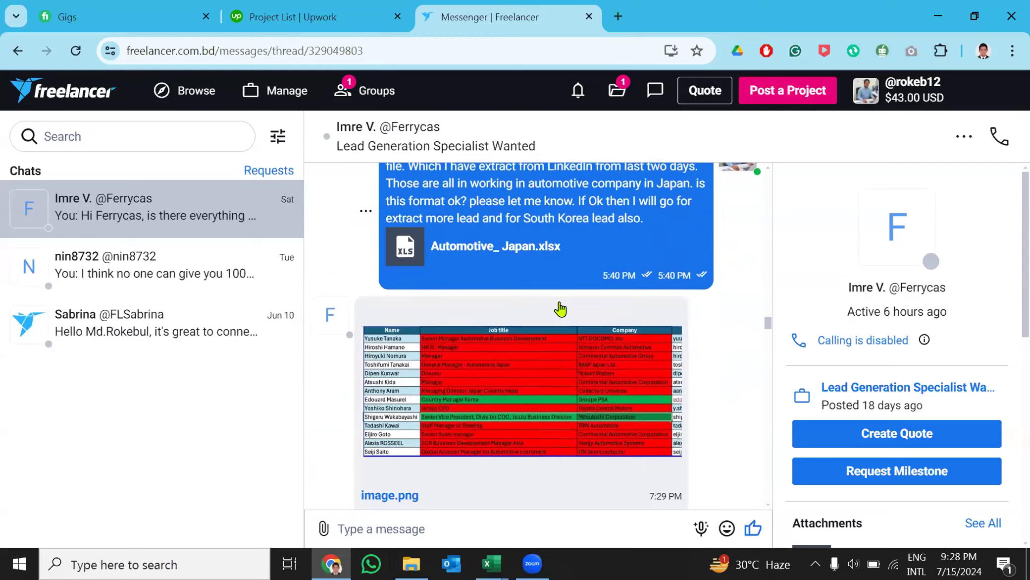
scroll(563, 308, "down", 4)
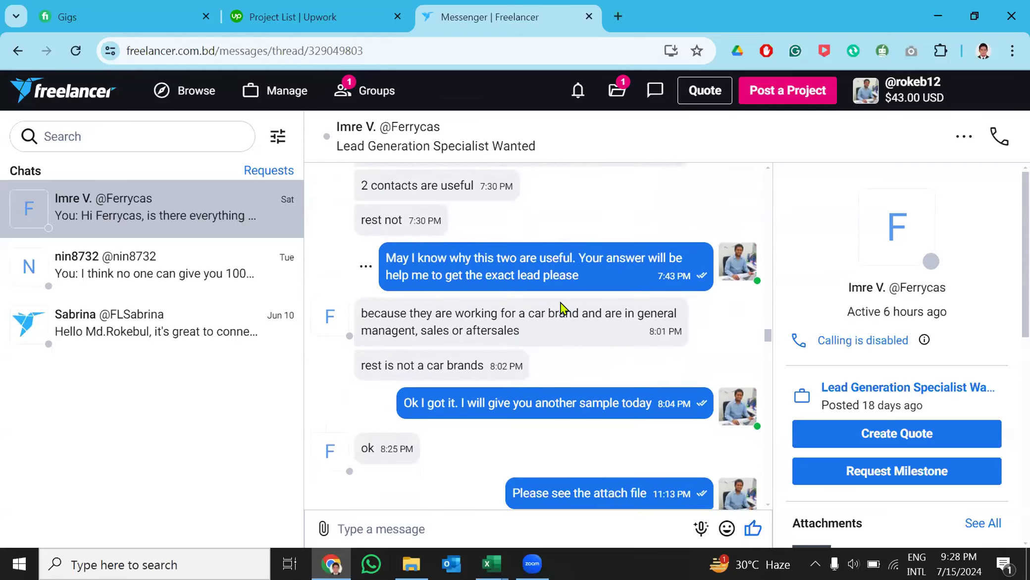
scroll(563, 308, "up", 2)
scroll(564, 308, "up", 1)
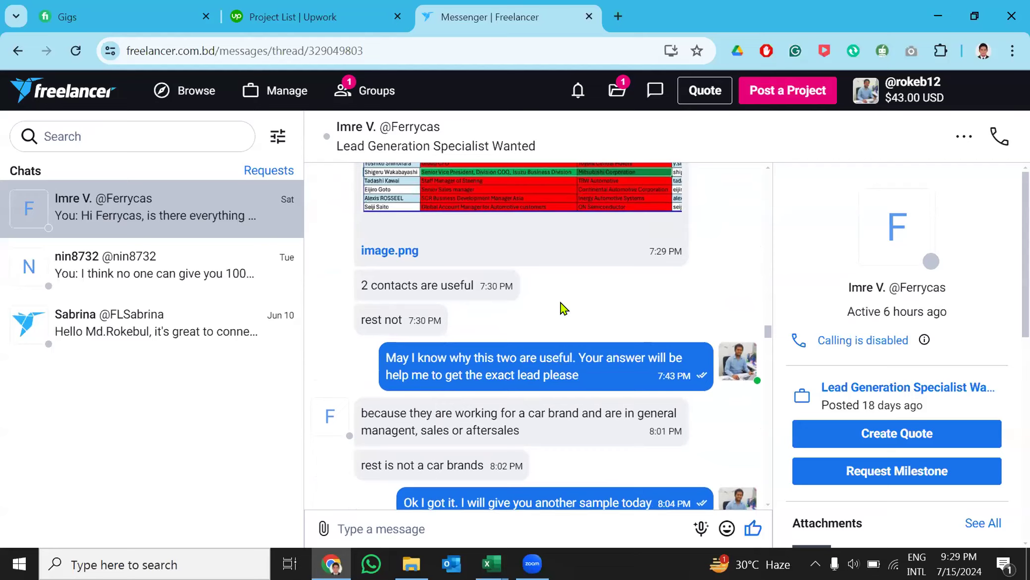
scroll(564, 308, "up", 2)
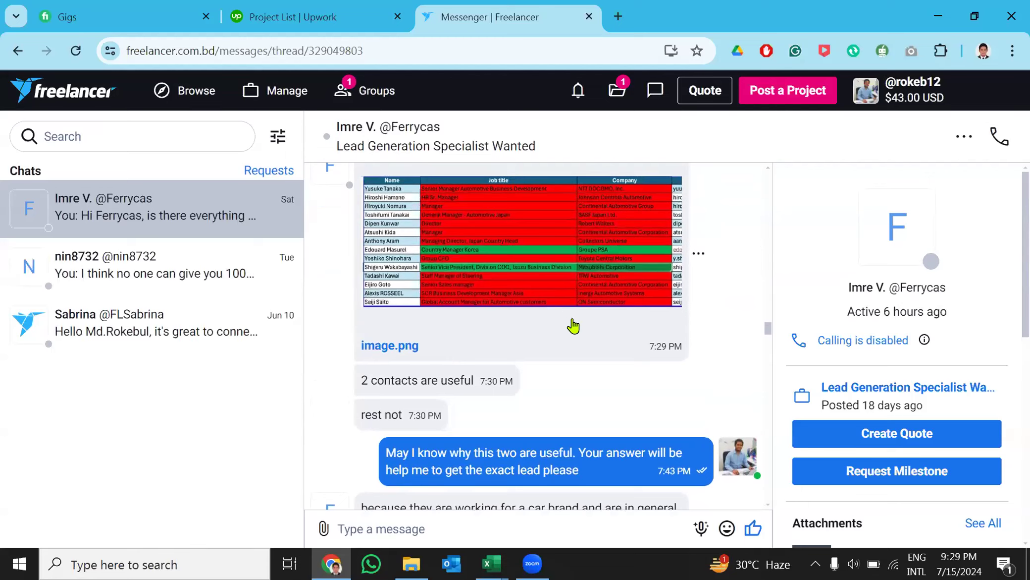
mouse_move(770, 332)
left_mouse_down()
mouse_move(769, 317)
mouse_move(769, 336)
left_mouse_up()
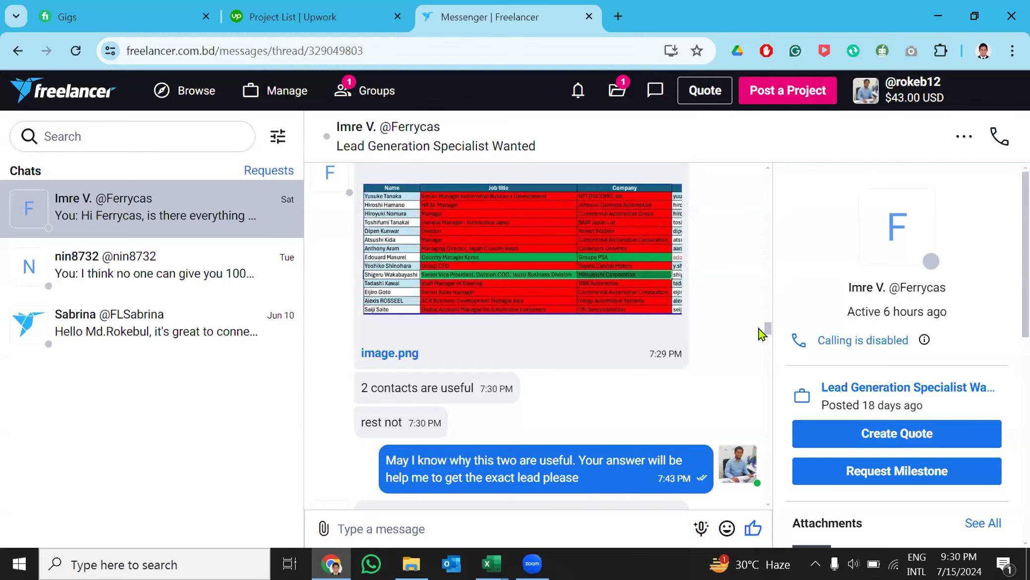
scroll(767, 332, "down", 1)
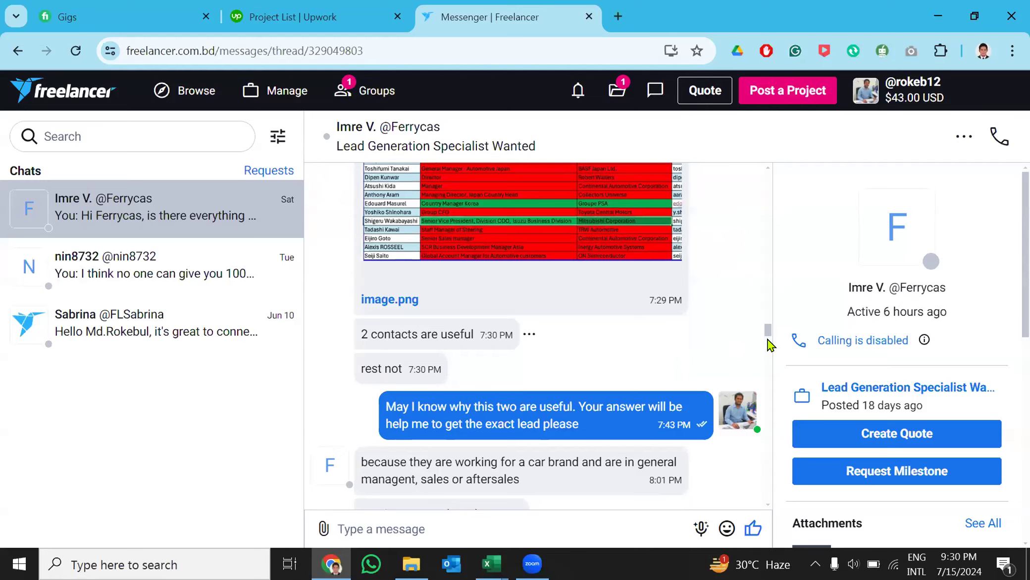
Examine the second lead sample, Japan.xlsx, and the client's marked-up images of its job titles
scroll(769, 344, "down", 5)
scroll(769, 349, "down", 2)
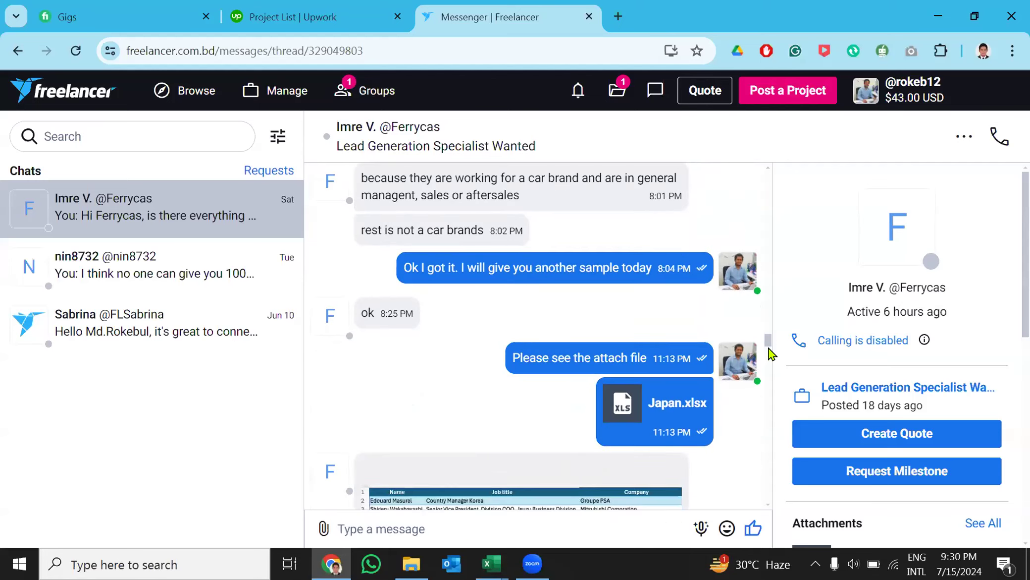
scroll(767, 352, "down", 10)
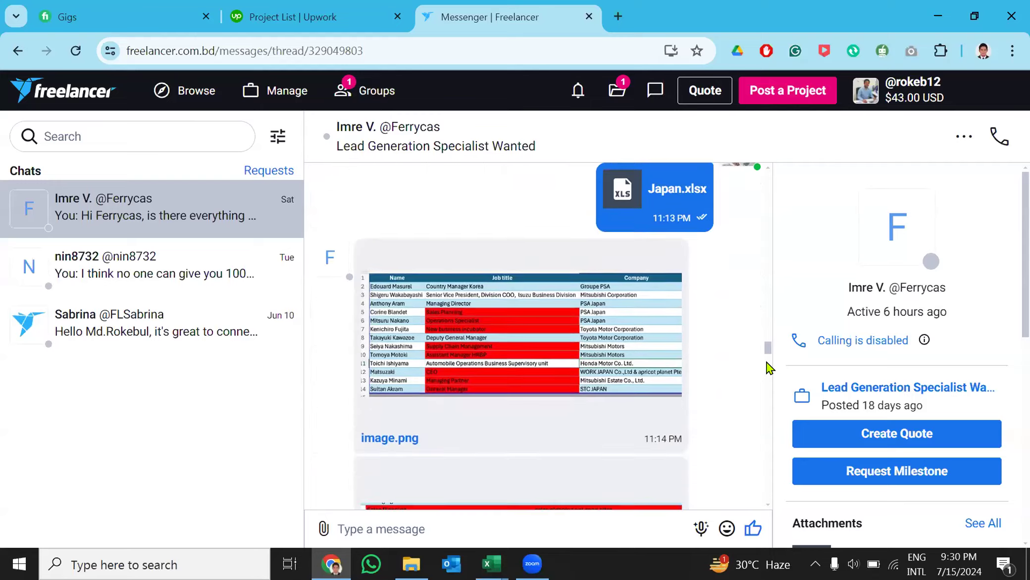
scroll(695, 359, "down", 3)
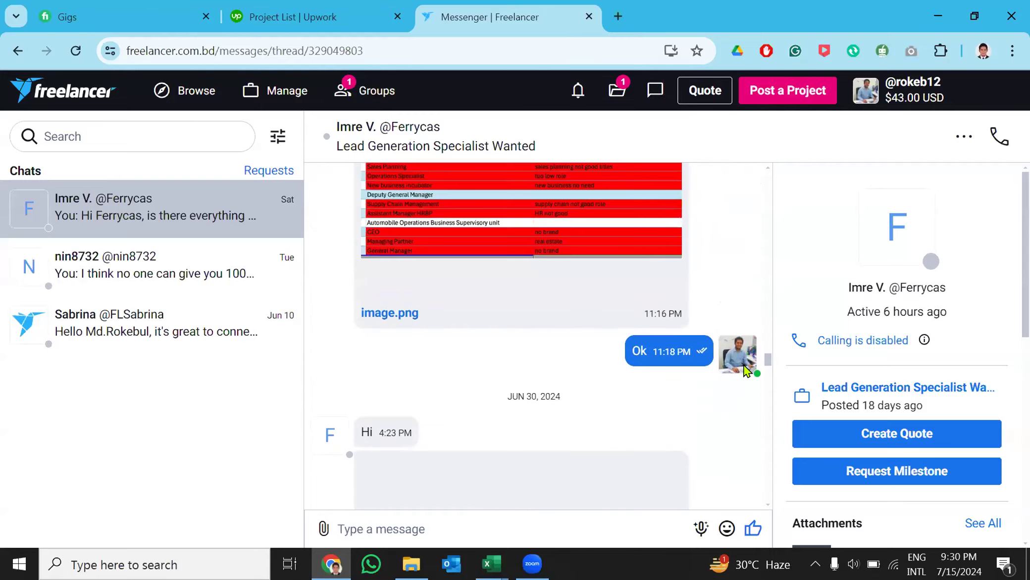
scroll(714, 362, "up", 3)
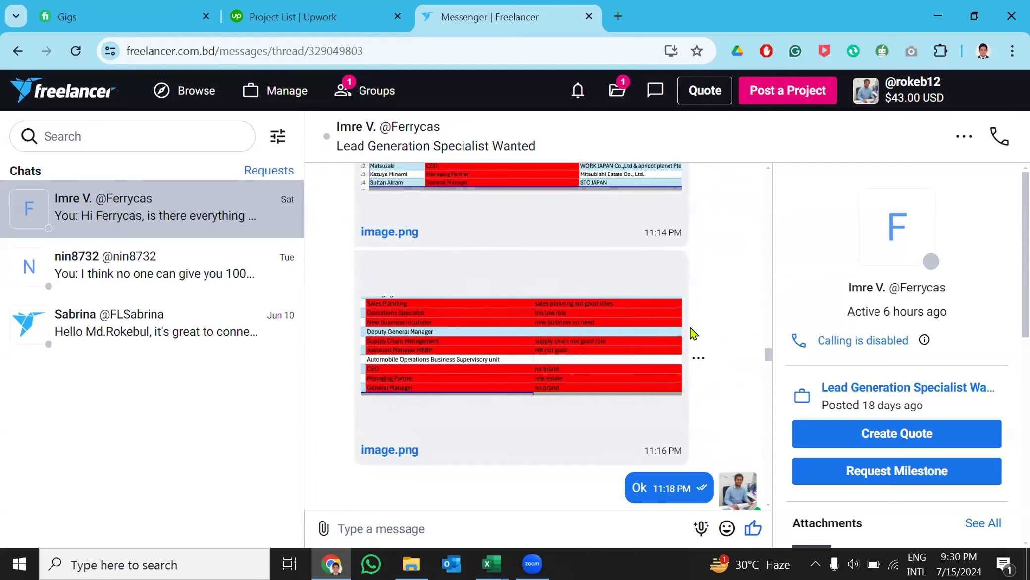
scroll(721, 322, "up", 5)
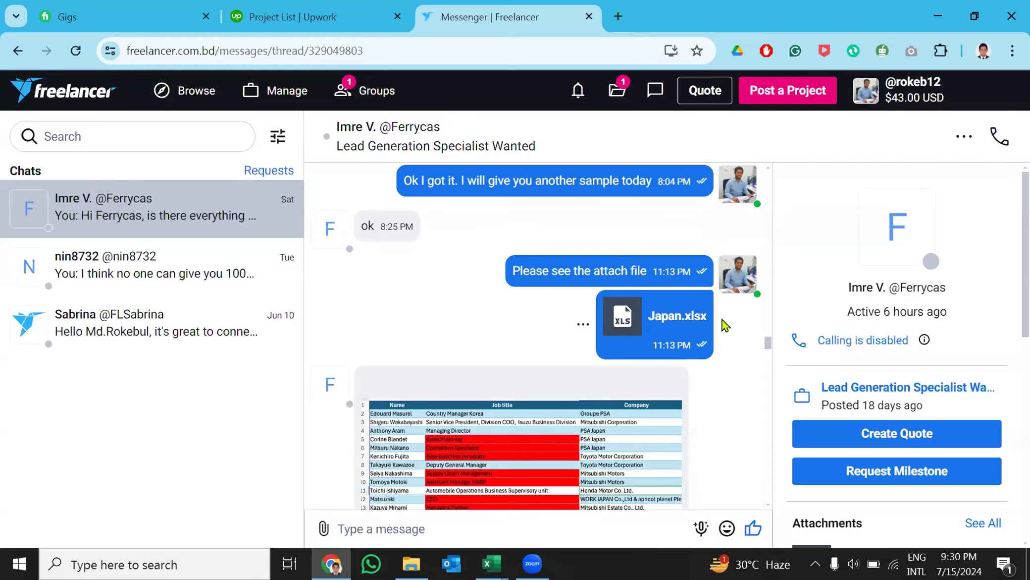
scroll(732, 370, "up", 3)
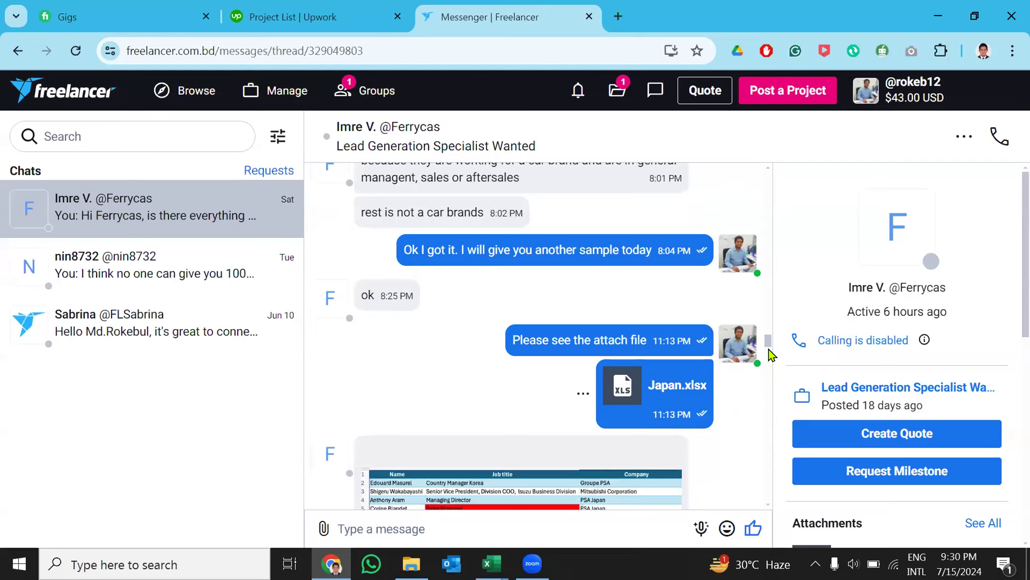
Read the chat from the client's marked-up job-title images through the ConnectionsSample.xls and Connections.v1.xls files to the time and price messages
scroll(426, 441, "up", 1)
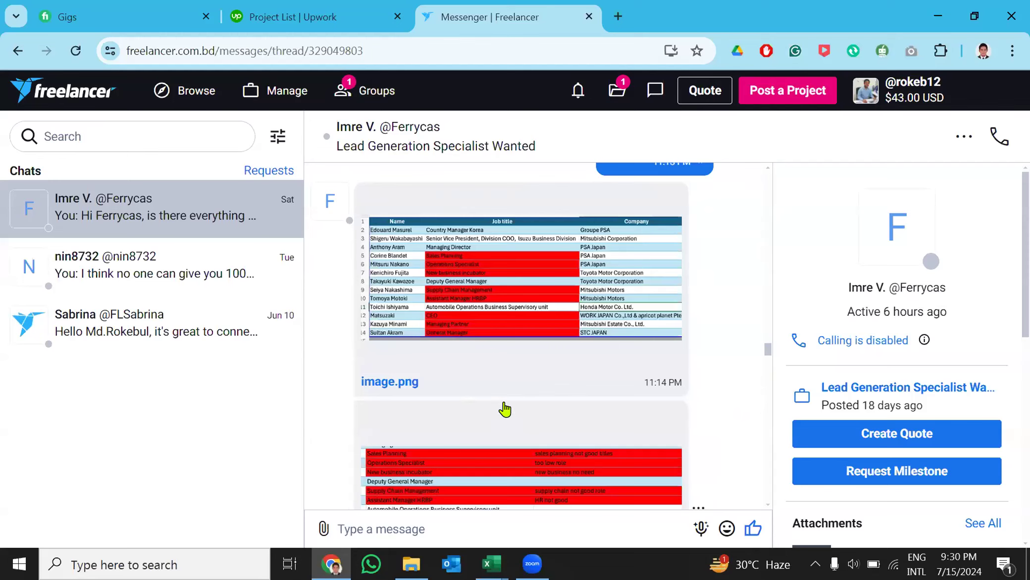
scroll(531, 339, "down", 2)
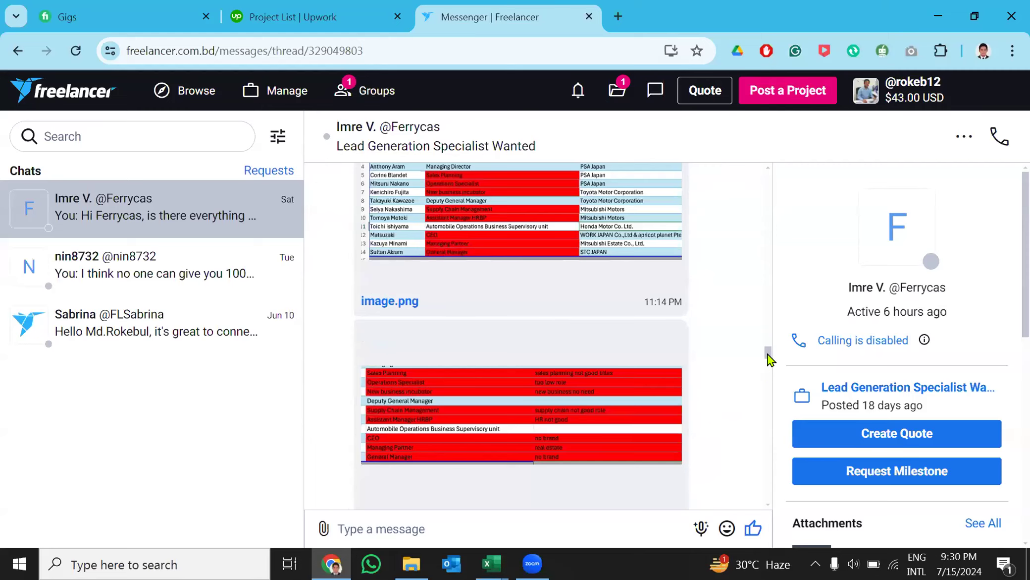
scroll(751, 367, "up", 1)
scroll(744, 369, "down", 5)
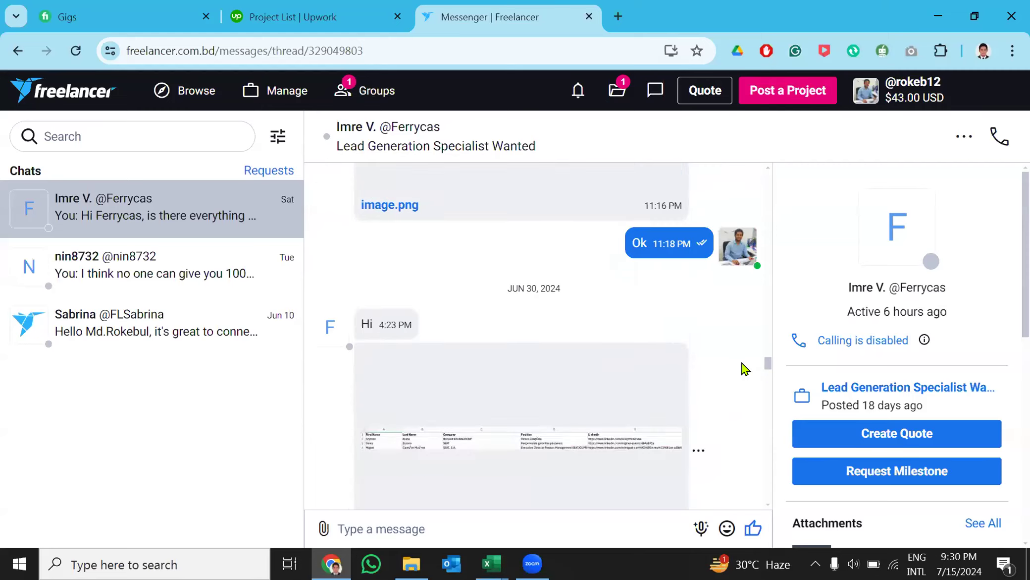
scroll(744, 369, "down", 5)
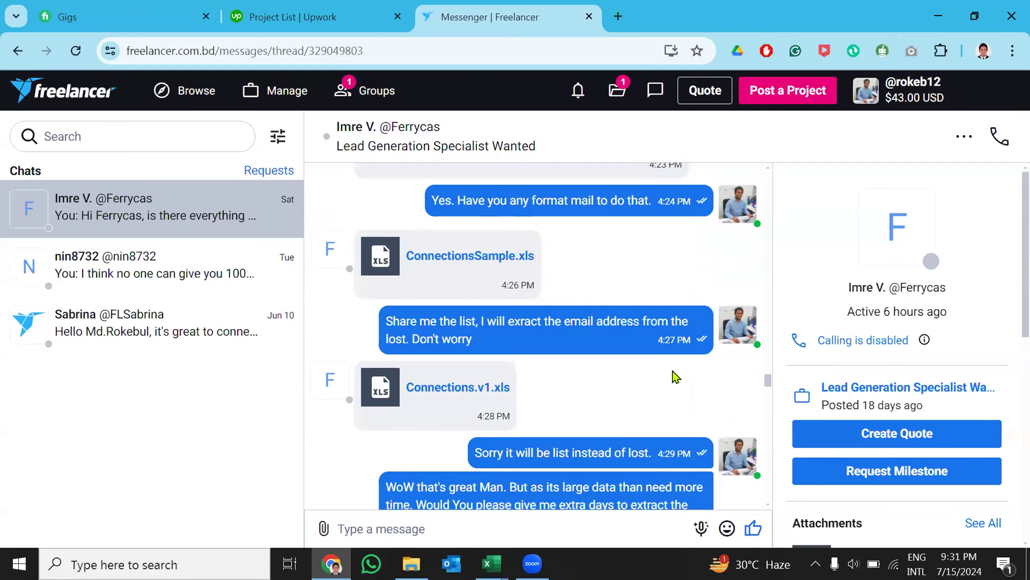
scroll(673, 375, "down", 3)
scroll(672, 369, "down", 2)
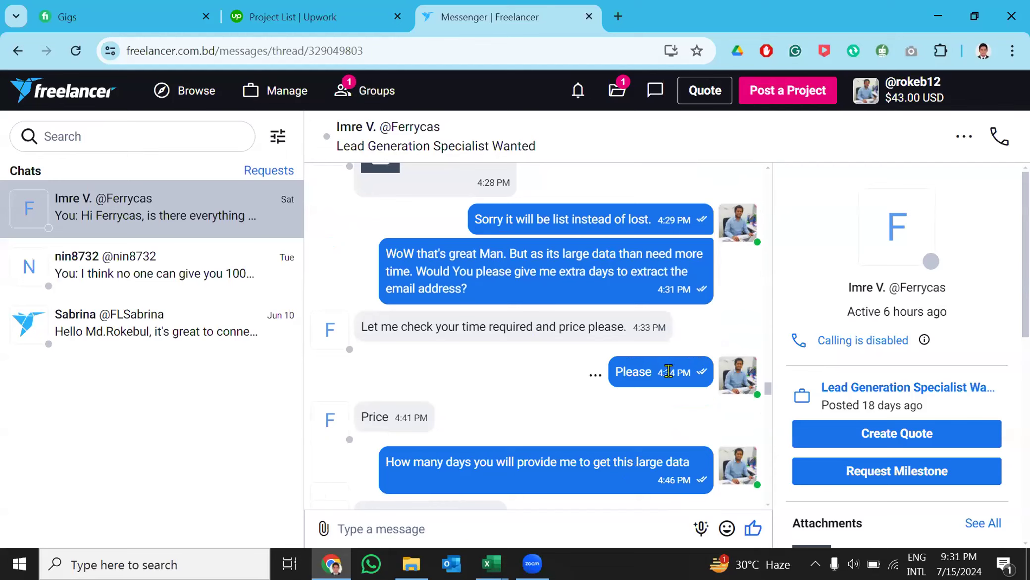
scroll(673, 369, "down", 2)
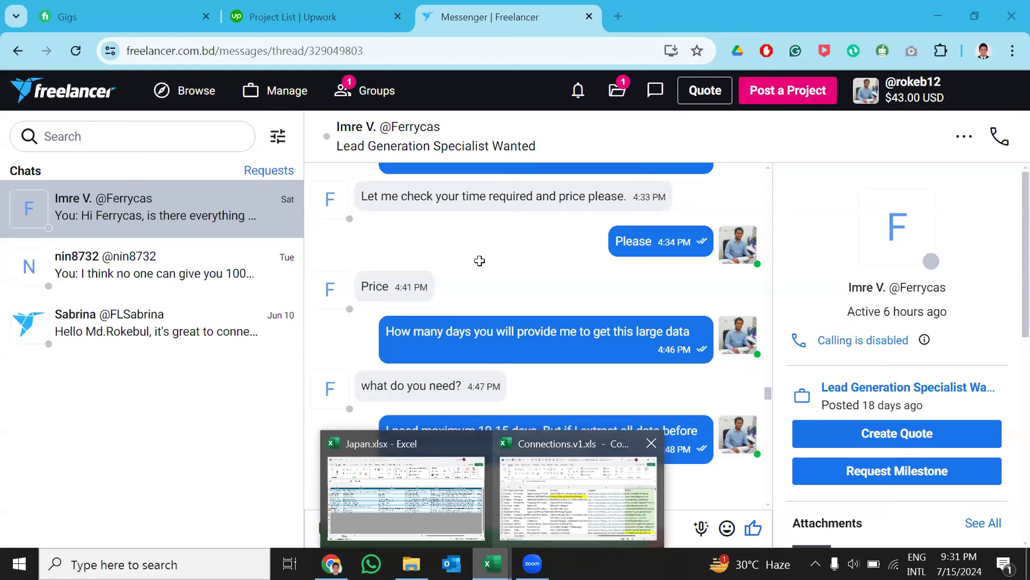
Switch to Connections.v1.xls in Excel, select the whole Company column, and return to the Freelancer chat
key("alt+Tab")
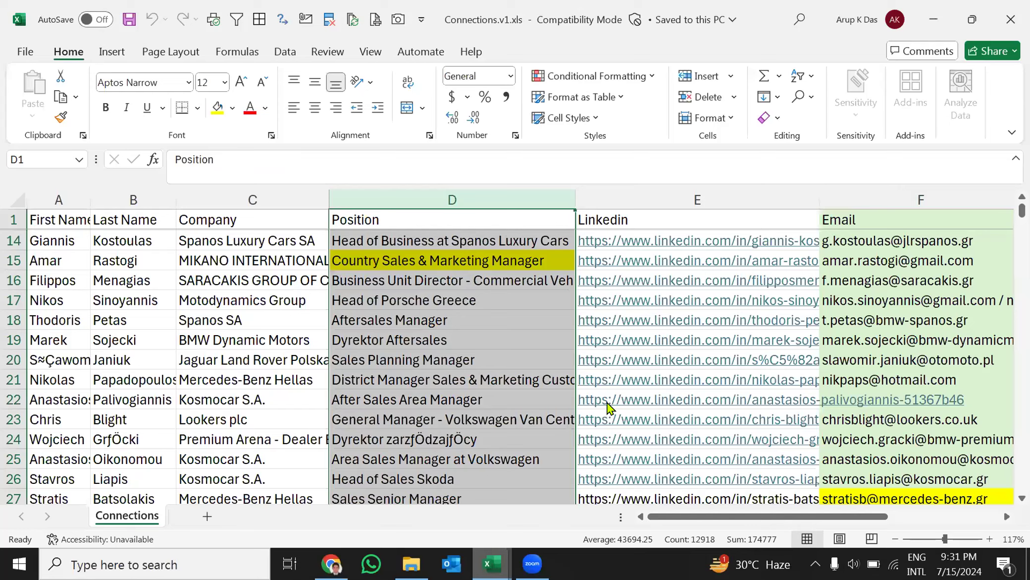
key("Left")
key("ctrl+space")
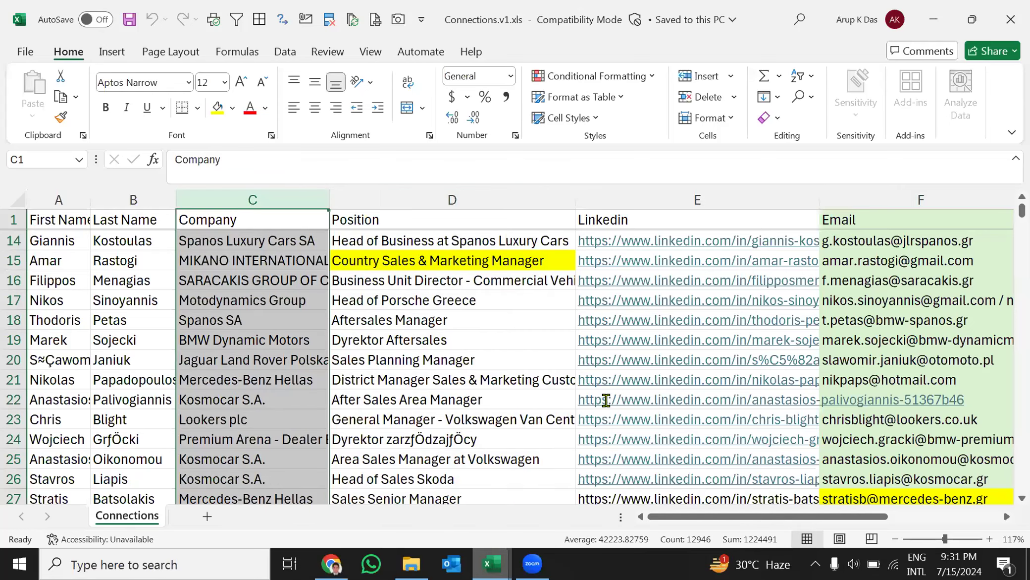
key("alt+Tab")
Read the messages on price per 1K and delivery time, and go back to the shared Connections files
scroll(610, 407, "down", 5)
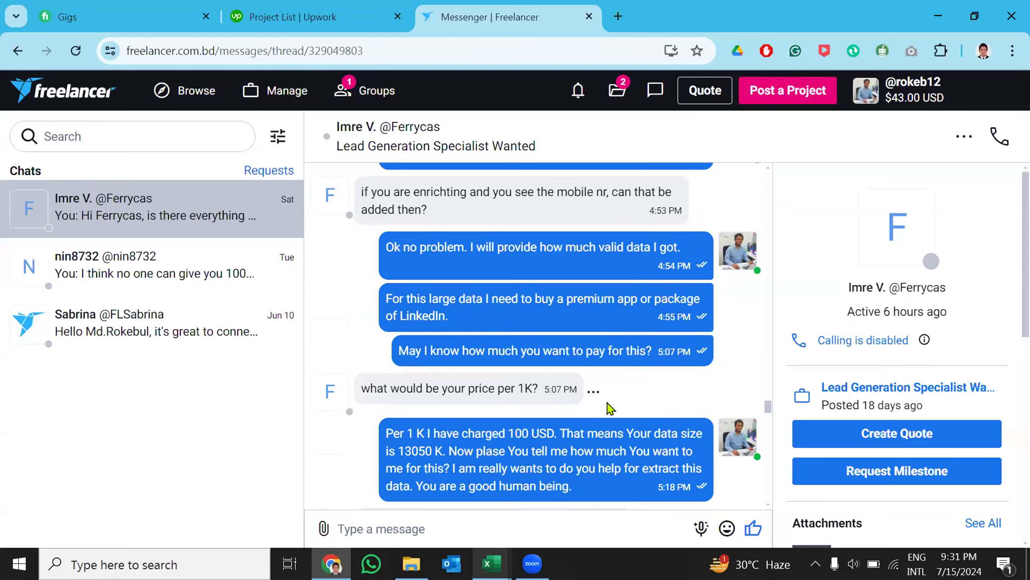
scroll(611, 407, "up", 2)
scroll(611, 407, "up", 5)
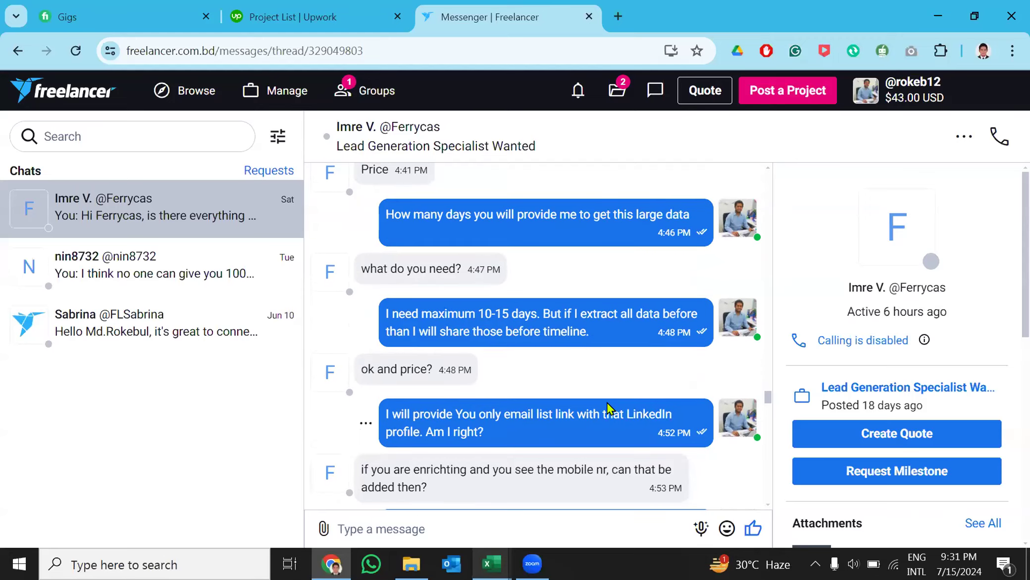
scroll(610, 408, "up", 5)
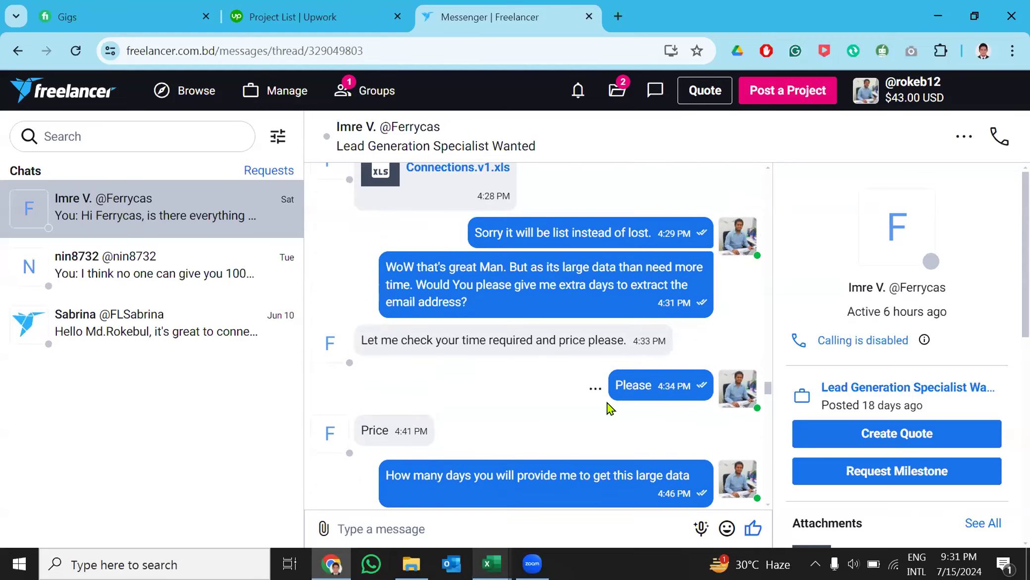
scroll(611, 407, "up", 2)
scroll(610, 407, "up", 2)
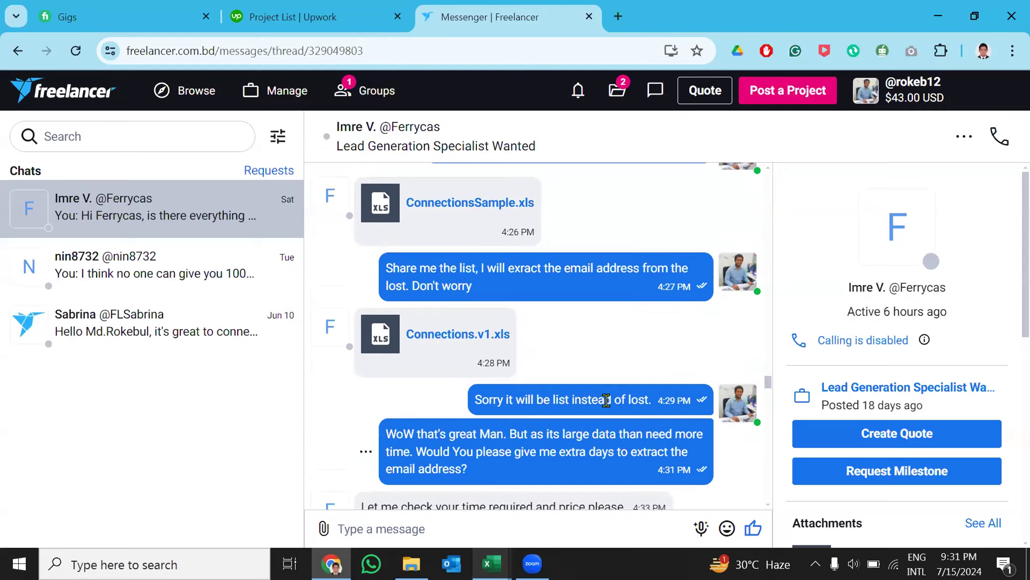
scroll(611, 407, "up", 2)
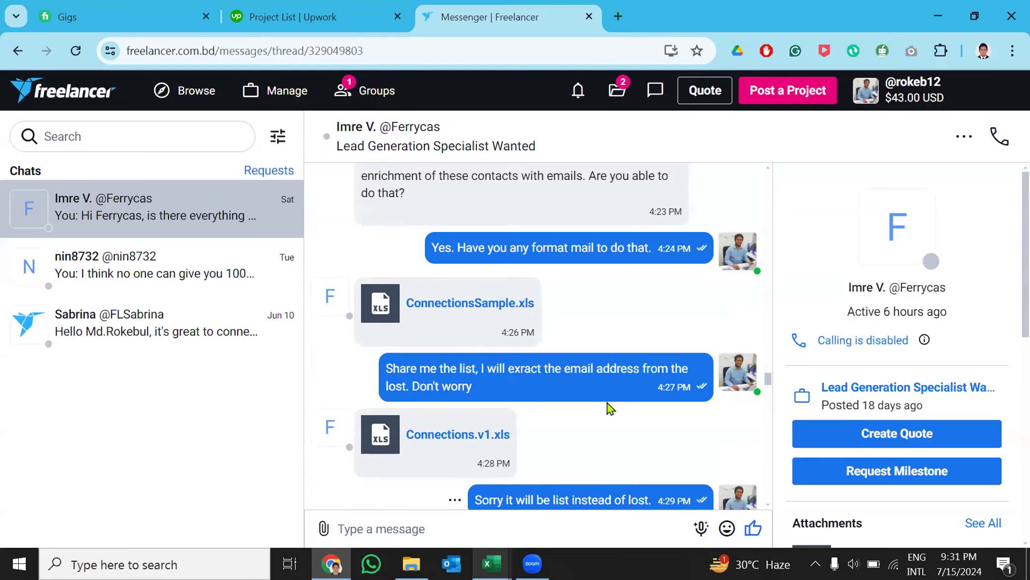
Highlight the client's message about enriching 13050 LinkedIn connections with emails, and clear the highlight
scroll(520, 293, "up", 1)
left_click_drag(360, 197, 613, 248)
left_click(612, 247)
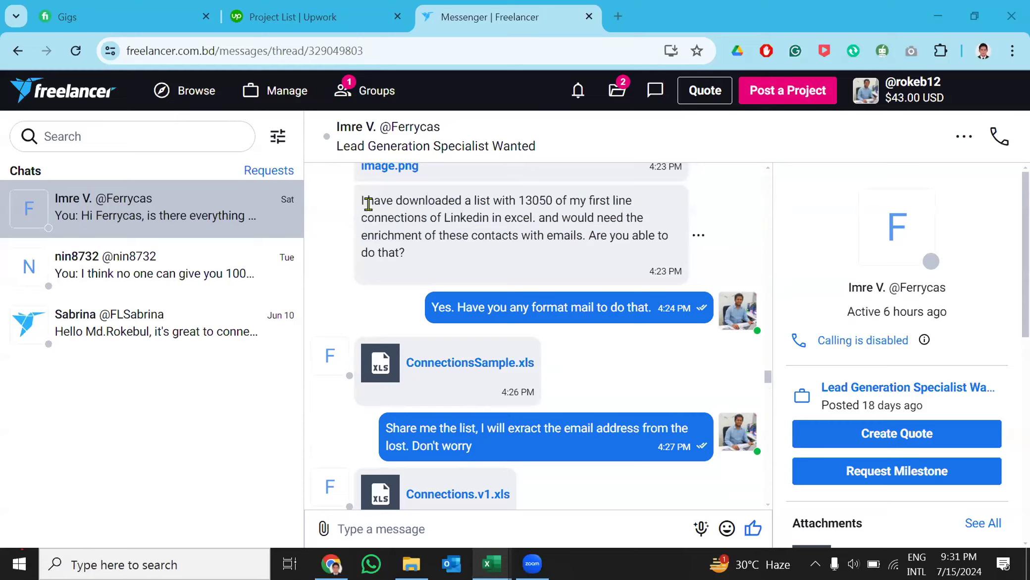
left_click_drag(362, 201, 425, 258)
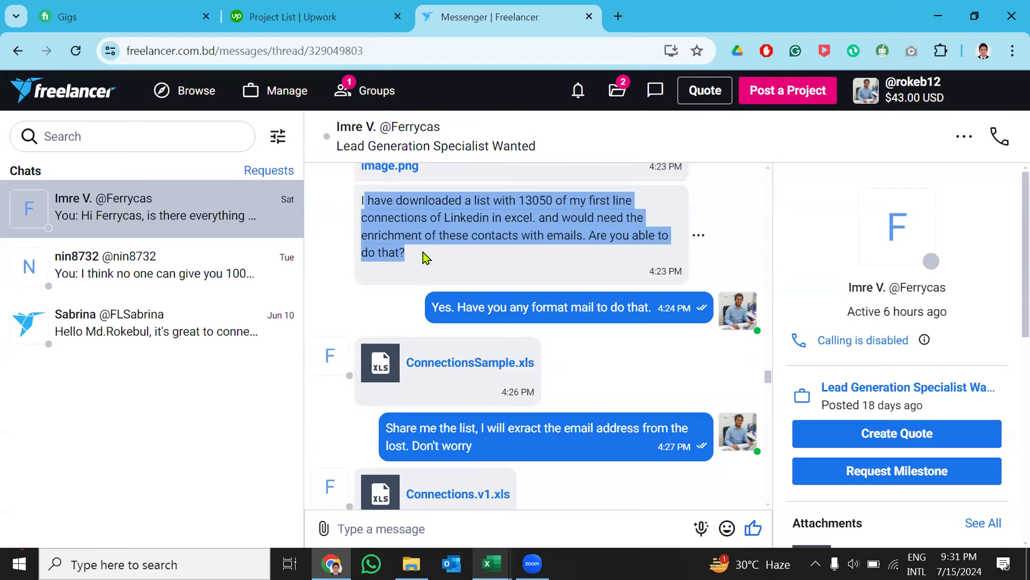
left_click(448, 258)
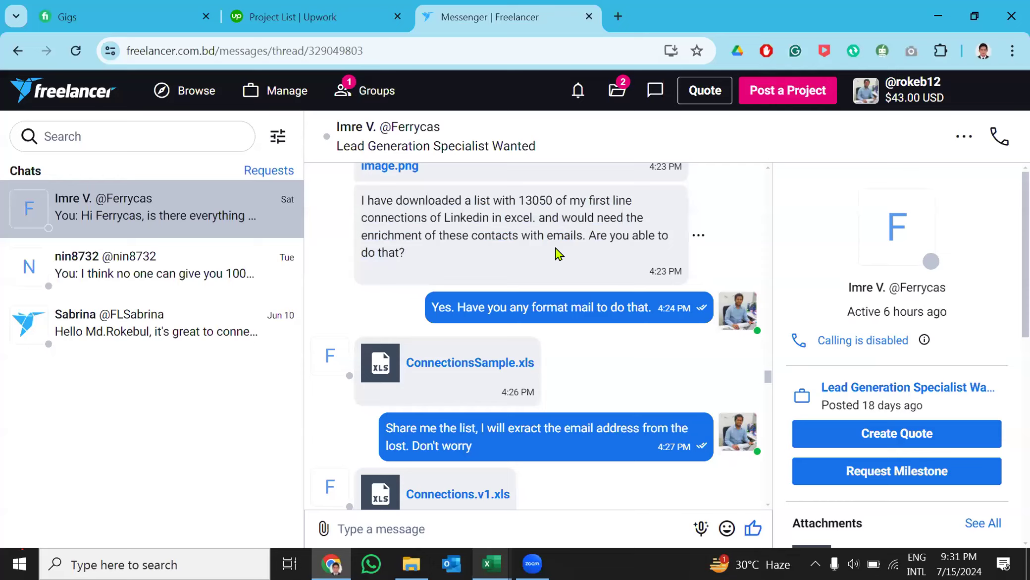
scroll(558, 254, "down", 1)
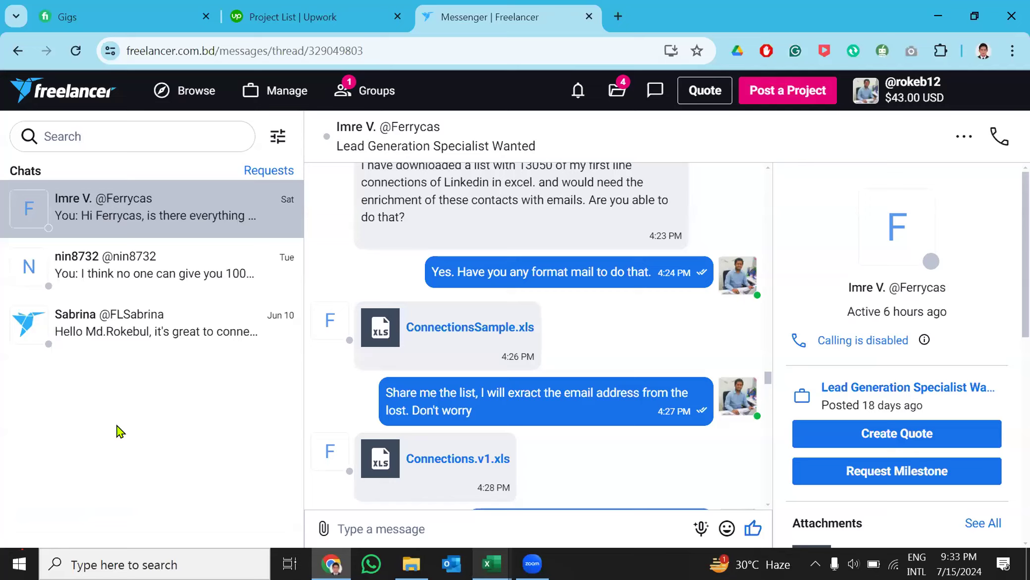
Open the Bitcoin Leads Generation Expert Needed chat and go back to its first messages
left_click(157, 271)
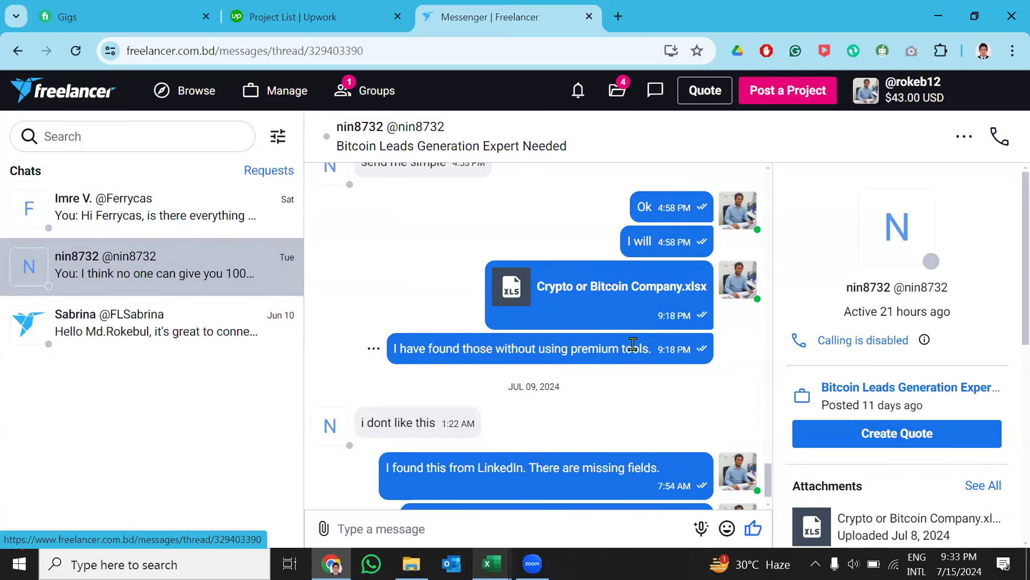
scroll(634, 347, "up", 10)
scroll(638, 350, "up", 15)
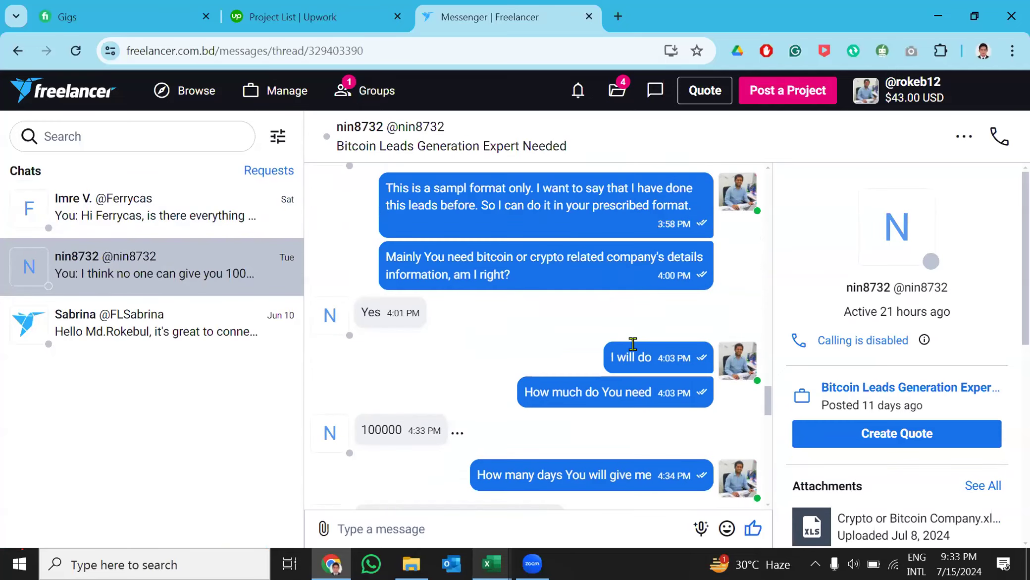
scroll(633, 343, "up", 5)
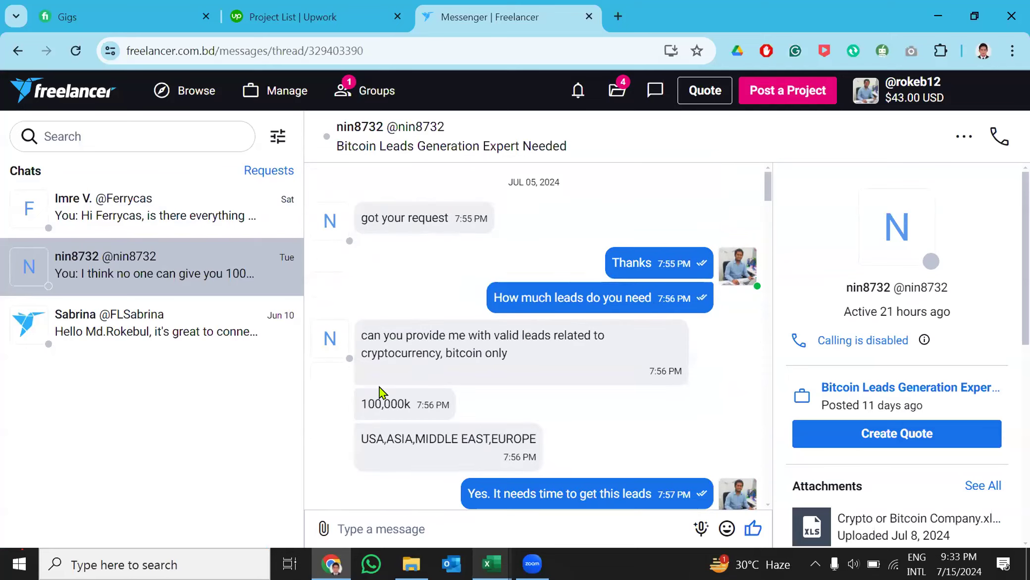
Highlight the client's cryptocurrency, bitcoin topic and the 100,000k lead quantity, and read on to the delivery time messages
left_click_drag(425, 399, 515, 408)
left_click(519, 407)
left_click_drag(479, 352, 361, 350)
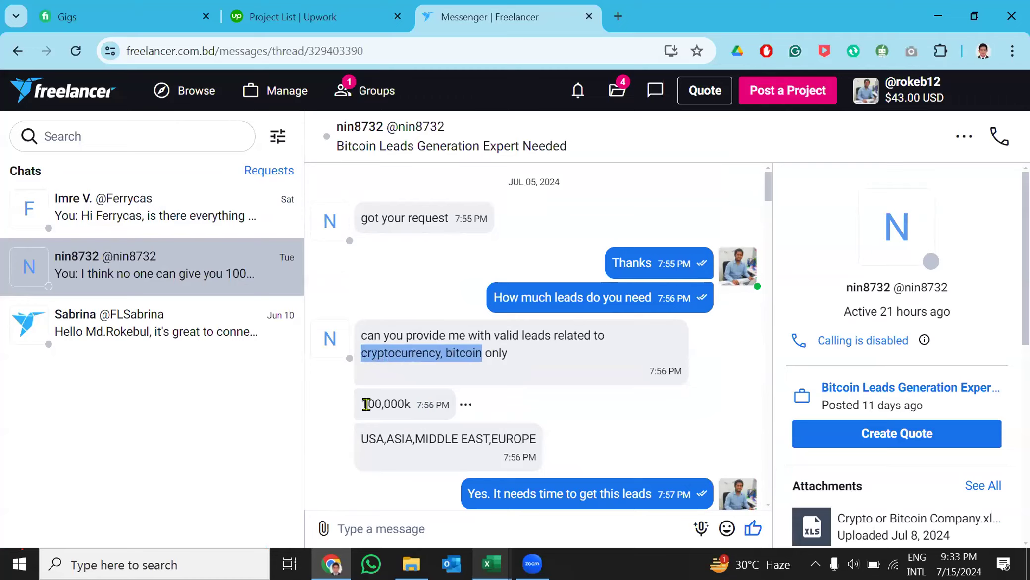
left_click_drag(368, 403, 403, 401)
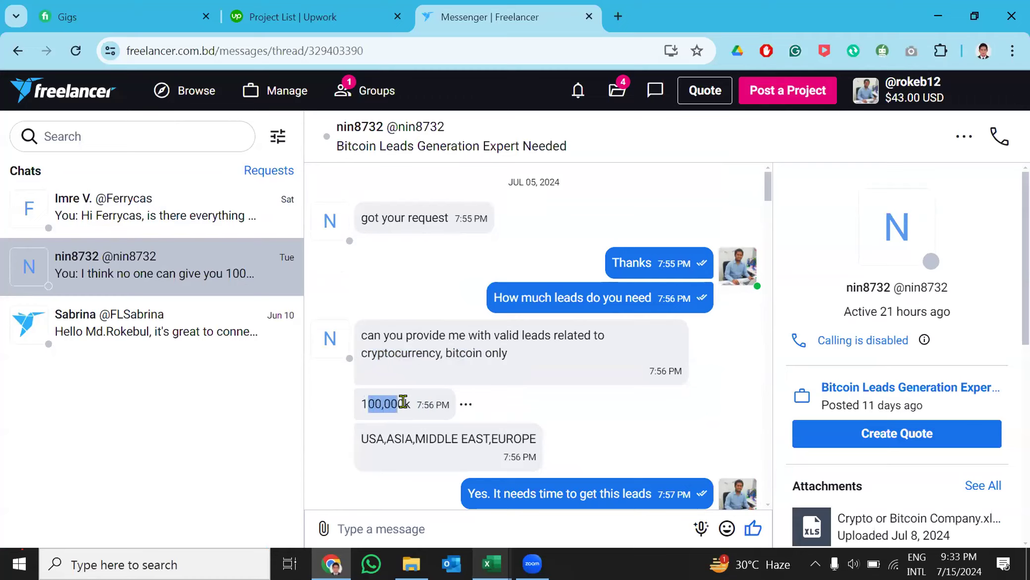
left_click(373, 437)
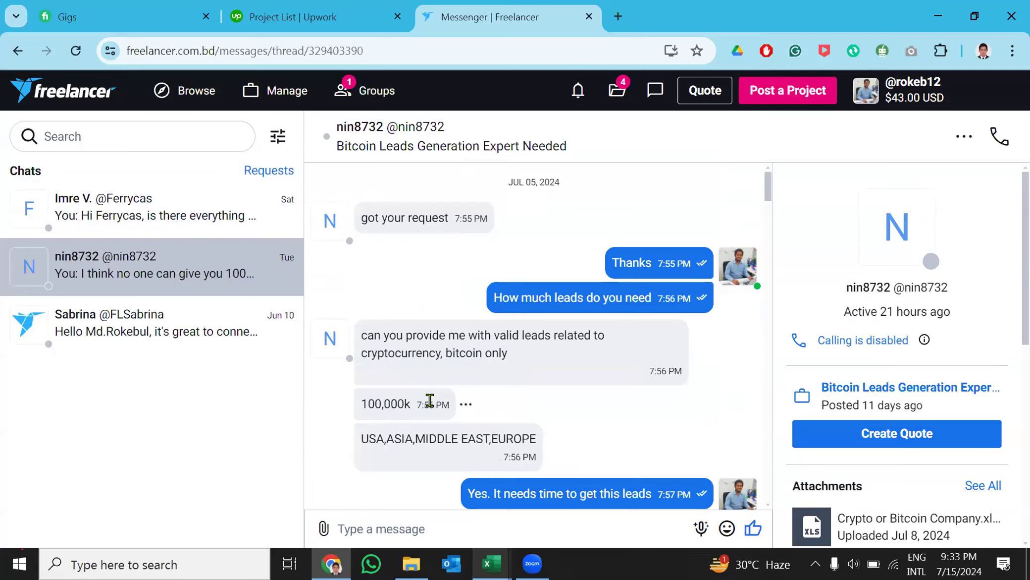
left_click_drag(361, 404, 424, 404)
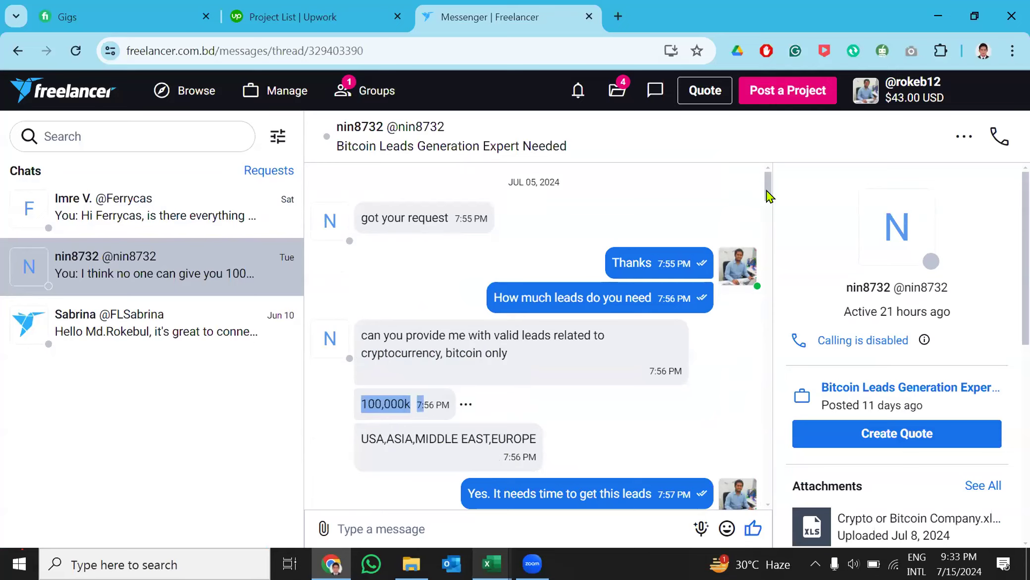
left_click_drag(767, 196, 768, 223)
scroll(672, 392, "down", 1)
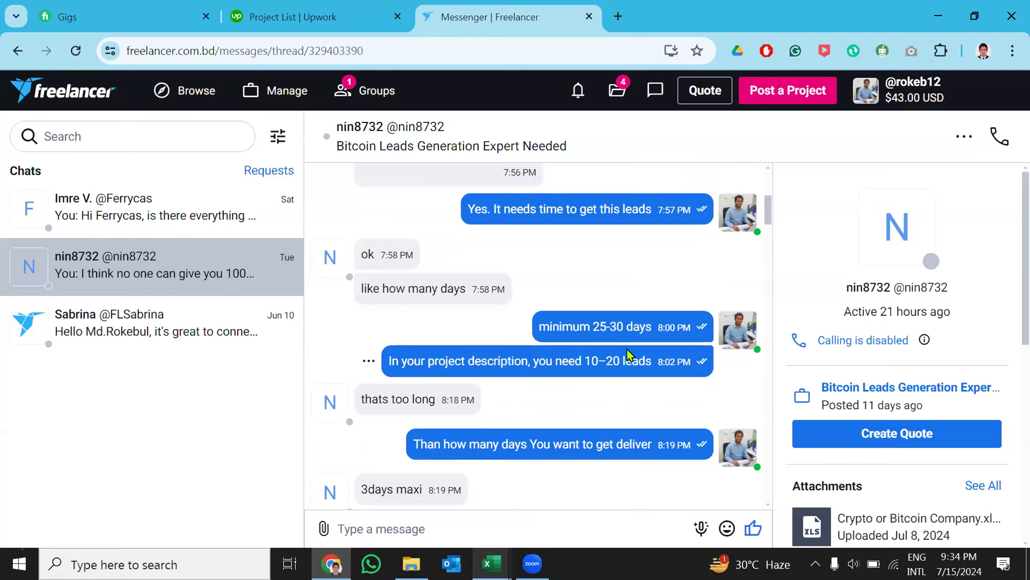
Check the account menu with its finances section and look at the notifications
left_click(896, 98)
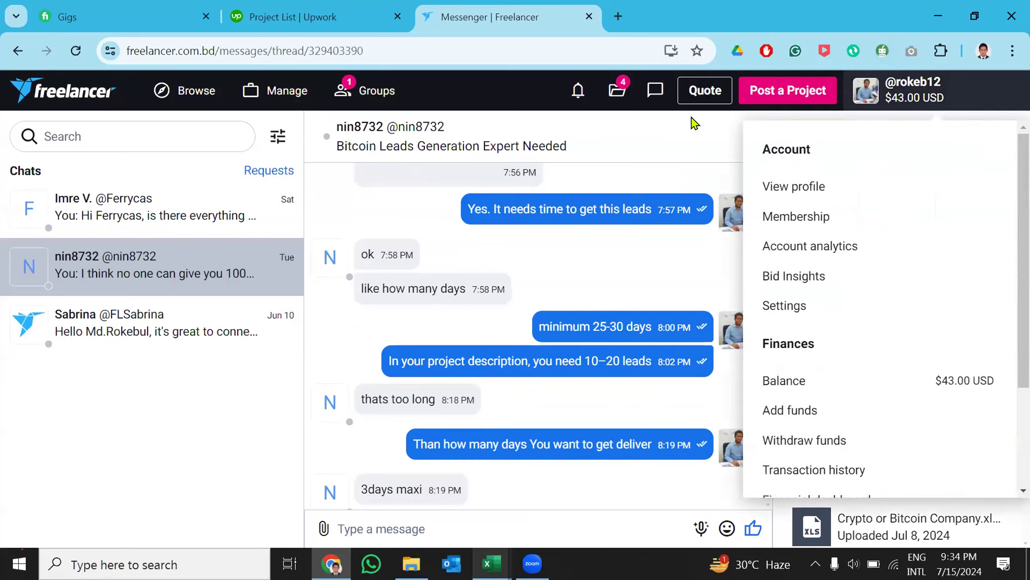
left_click(690, 144)
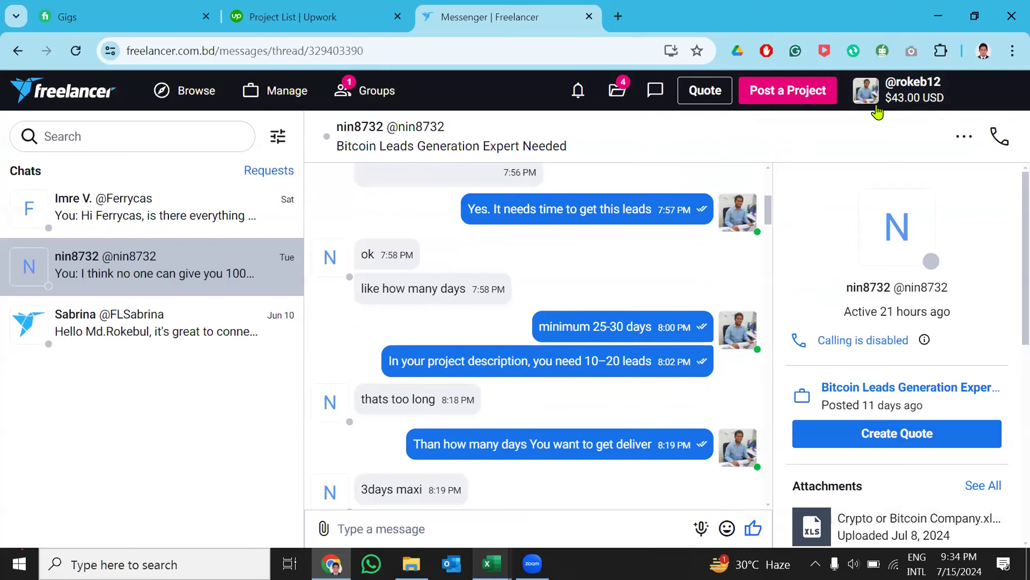
left_click(897, 106)
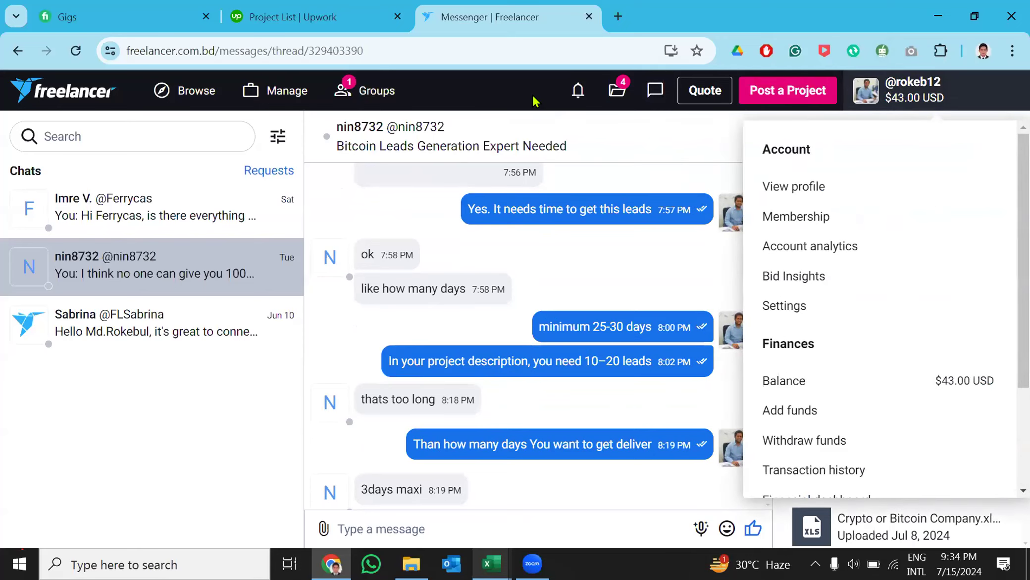
left_click(578, 90)
left_click(766, 157)
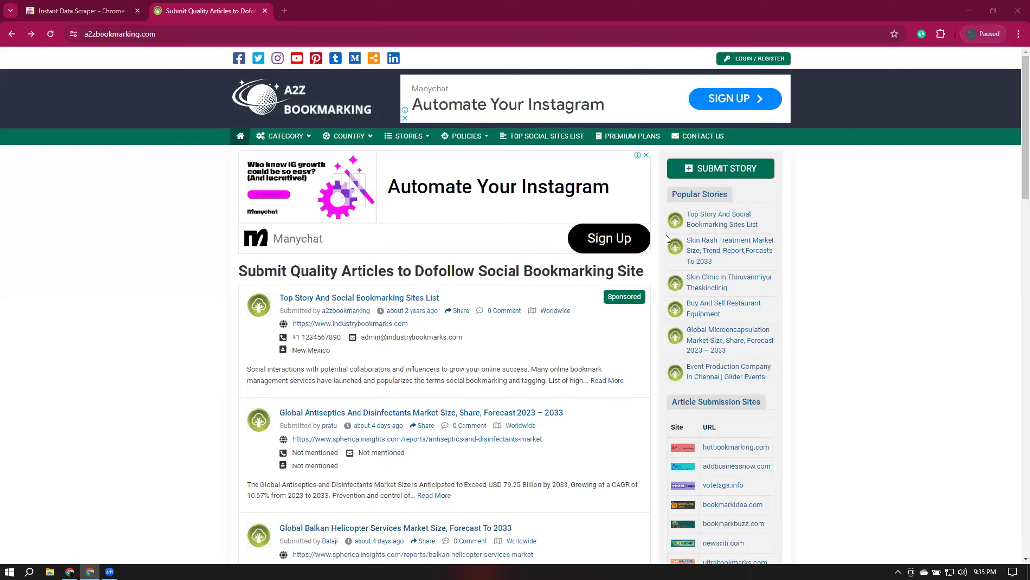
On a2zbookmarking.com, review the business categories, open Fashion & Jewelry and close the ad that covers it
left_click(845, 135)
left_click(567, 301)
mouse_move(286, 137)
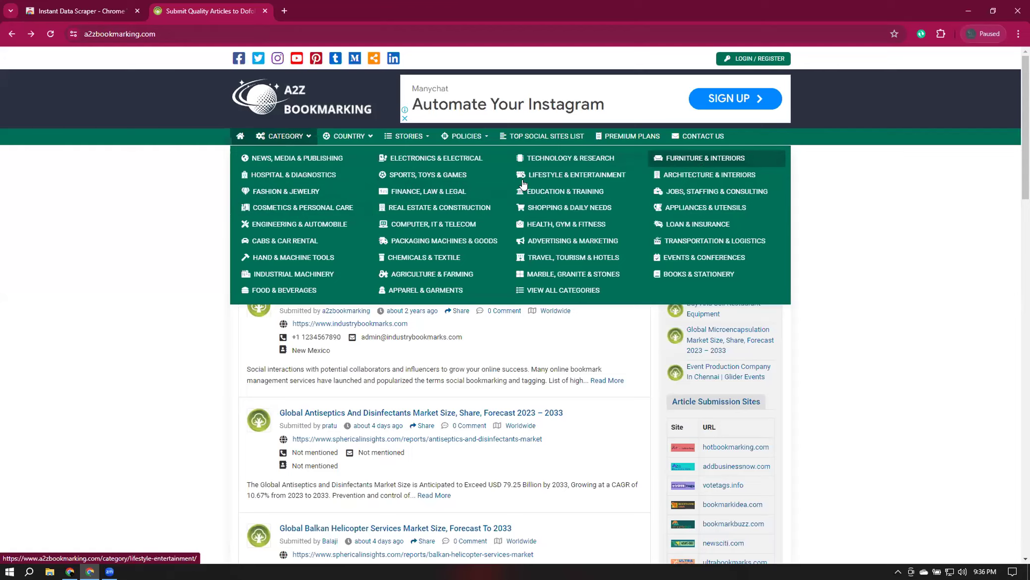
left_click(279, 196)
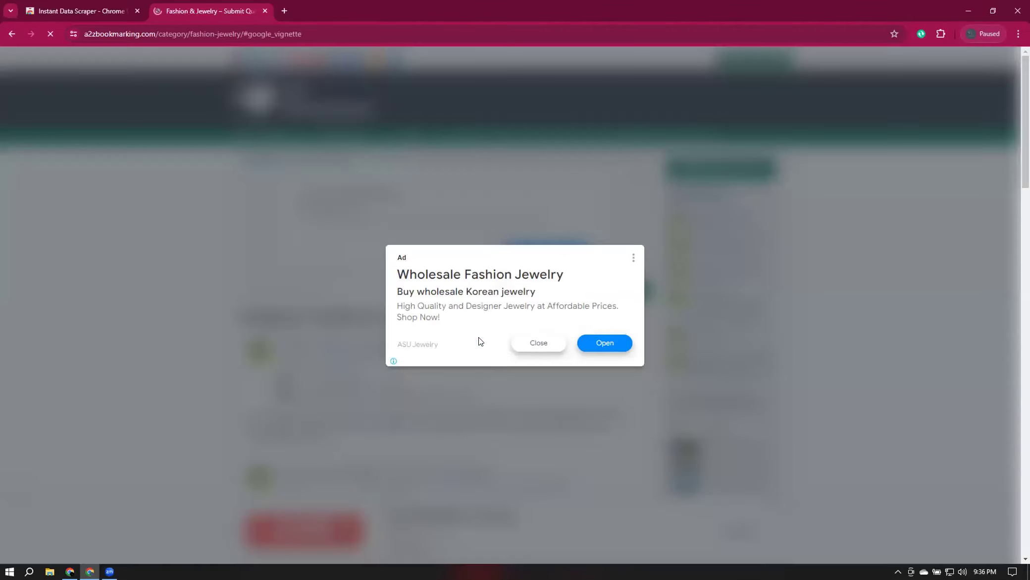
left_click(538, 342)
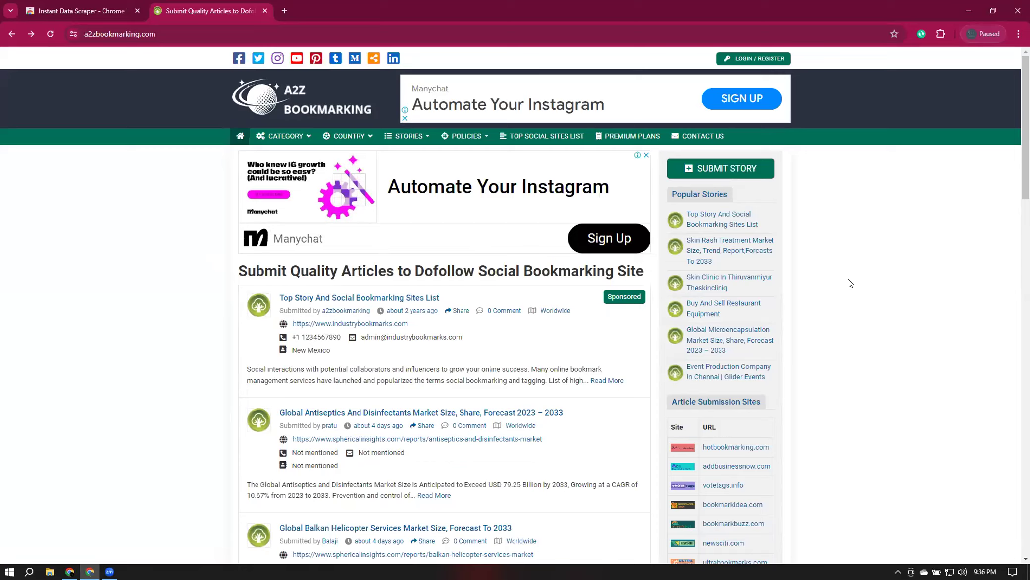
Open the United Arab Emirates location on a2zbookmarking.com and look through its listings and their contact details
scroll(848, 282, "down", 1)
scroll(768, 240, "up", 1)
left_click(340, 136)
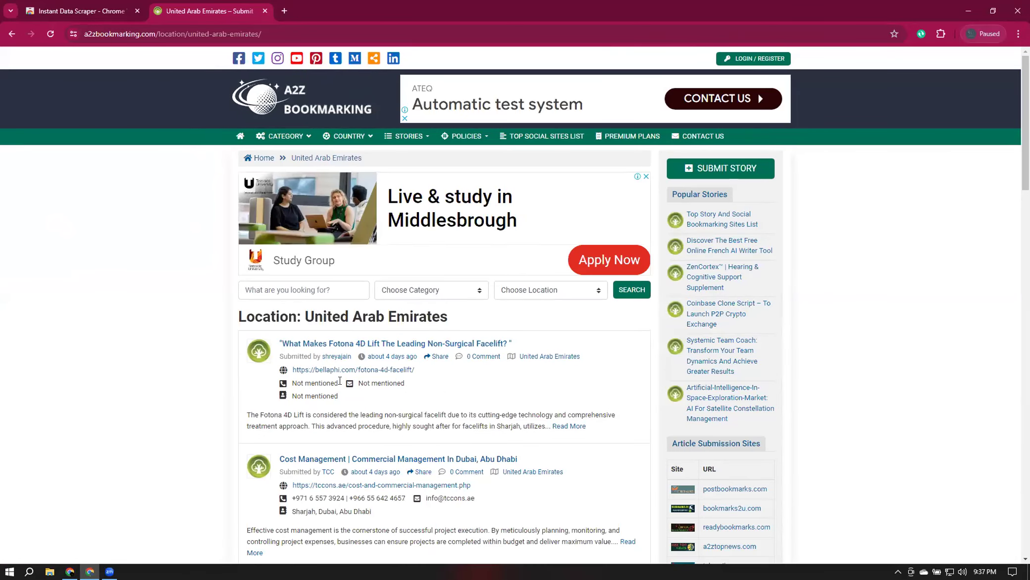
scroll(295, 306, "down", 2)
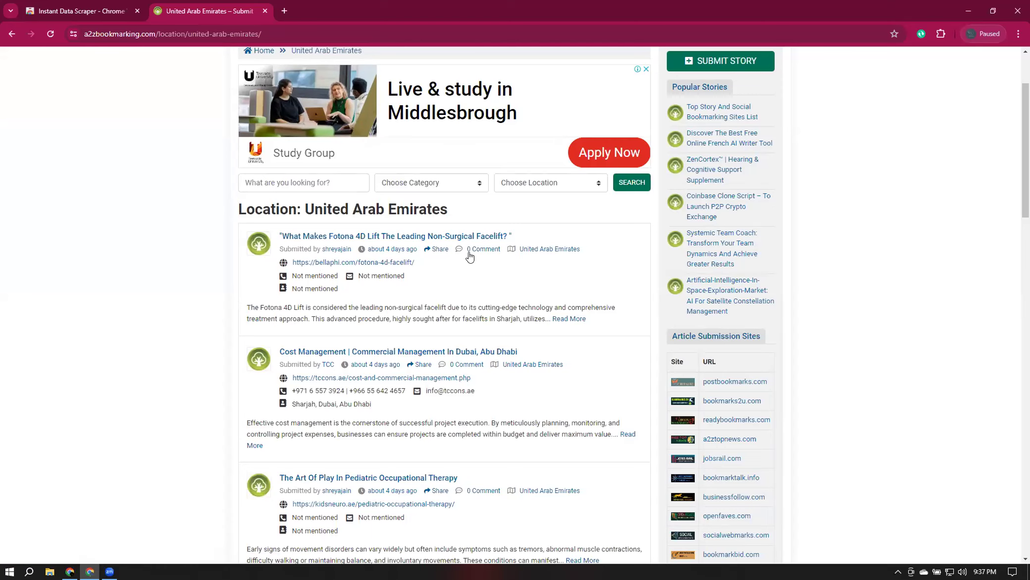
scroll(472, 254, "down", 1)
scroll(472, 253, "down", 20)
scroll(474, 255, "up", 6)
scroll(473, 255, "up", 15)
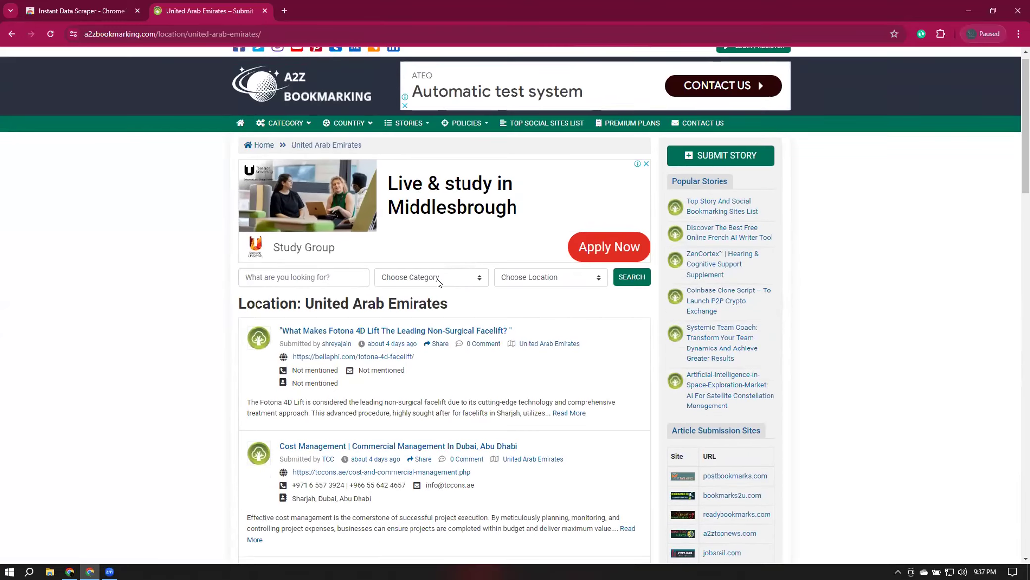
Highlight the e-mail and address fields of the Fotona 4D facelift listing among the United Arab Emirates stories
scroll(437, 279, "down", 2)
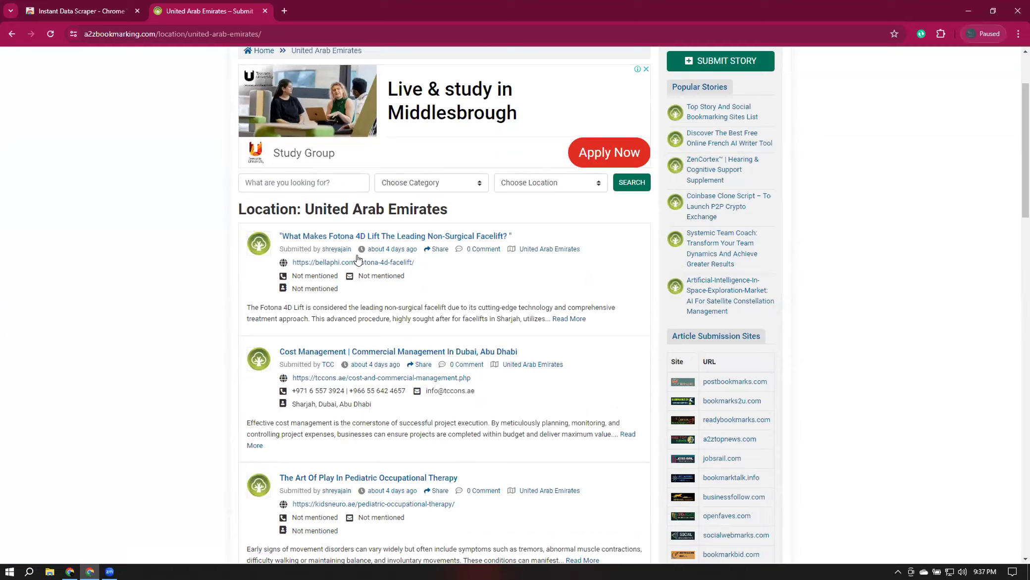
left_click_drag(296, 277, 400, 277)
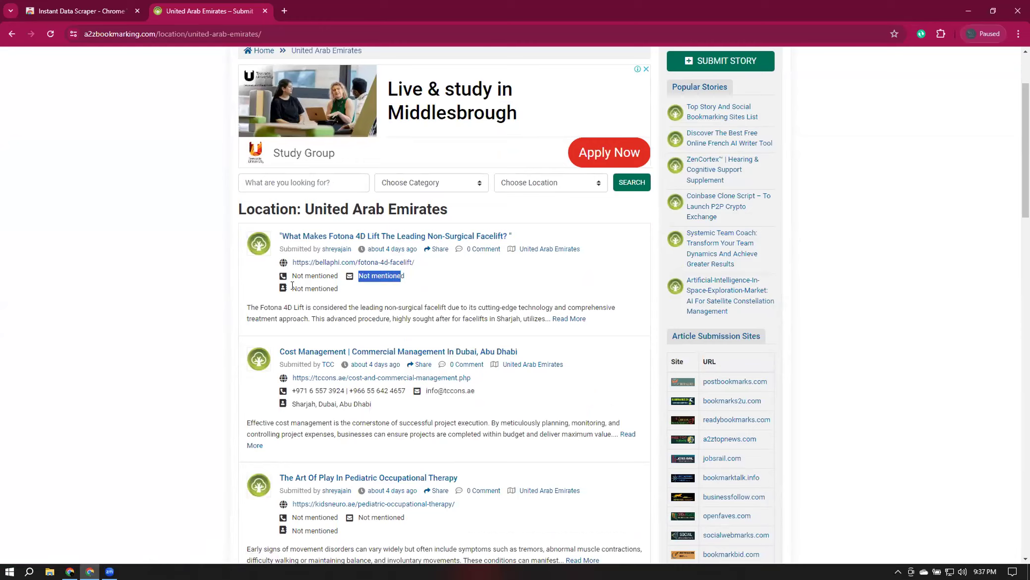
left_click_drag(292, 287, 339, 289)
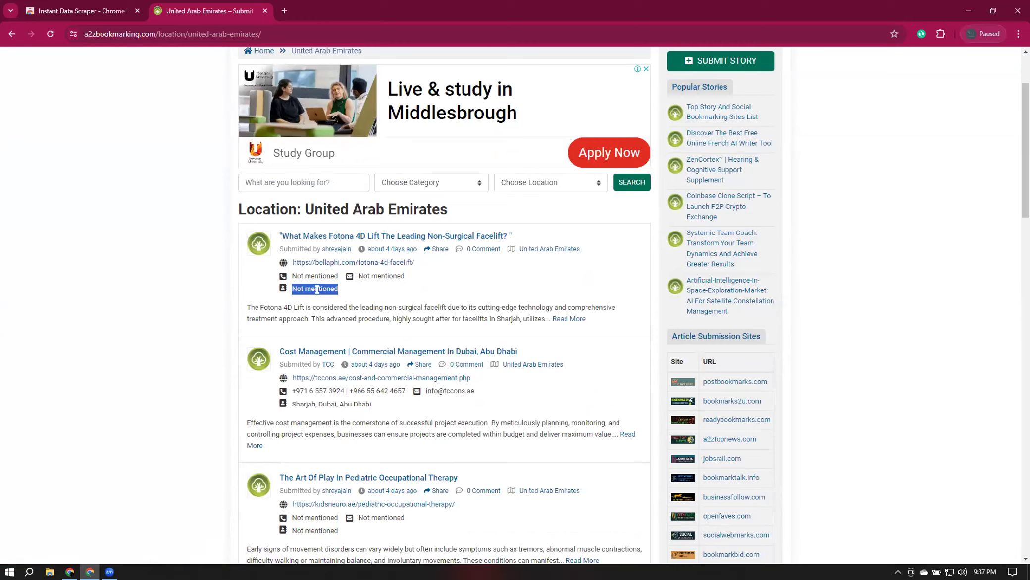
left_click(317, 290)
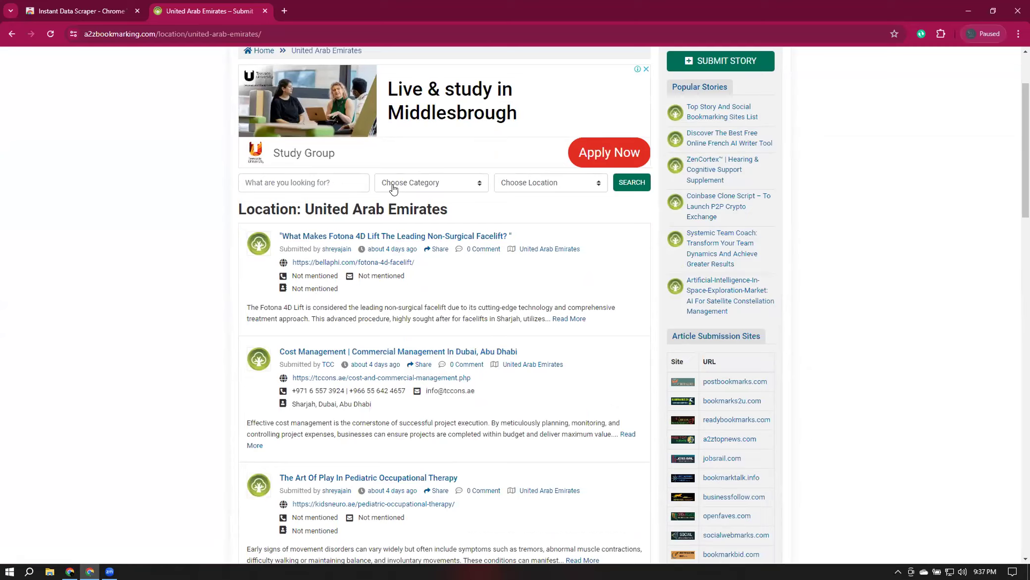
Search the stories with the category Fashion & Jewelry and the location United States of America
left_click(426, 184)
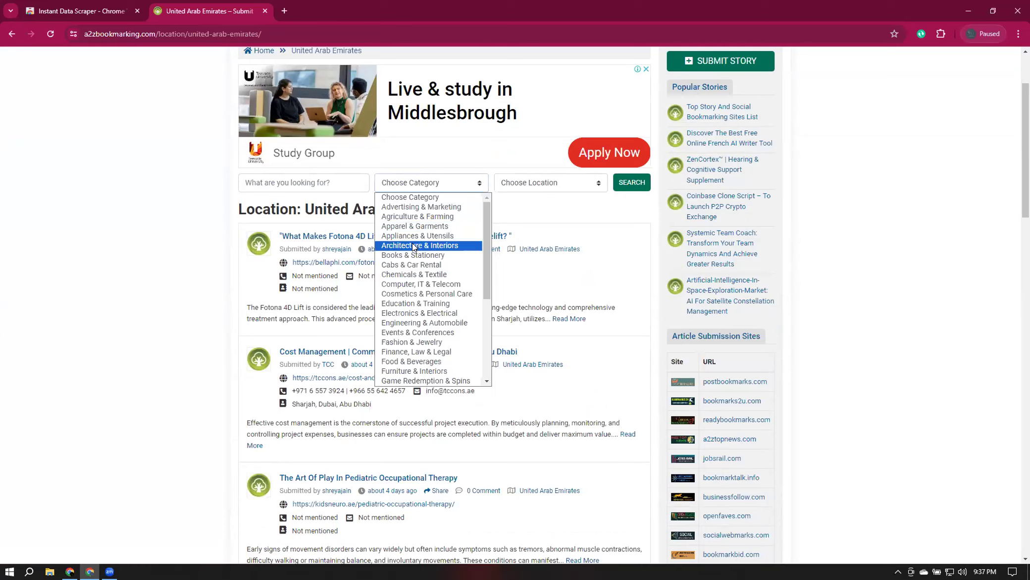
left_click(400, 342)
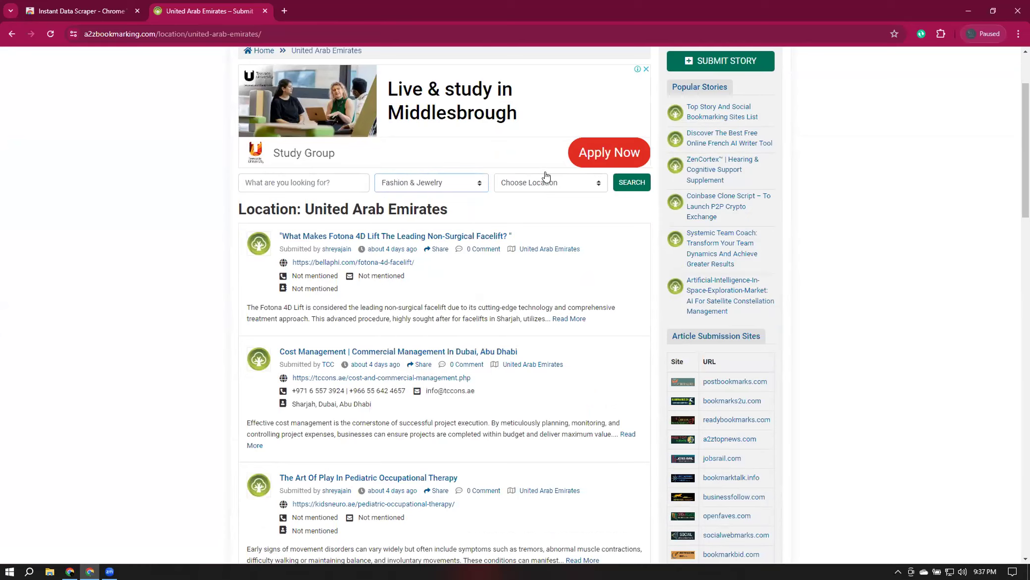
left_click(536, 182)
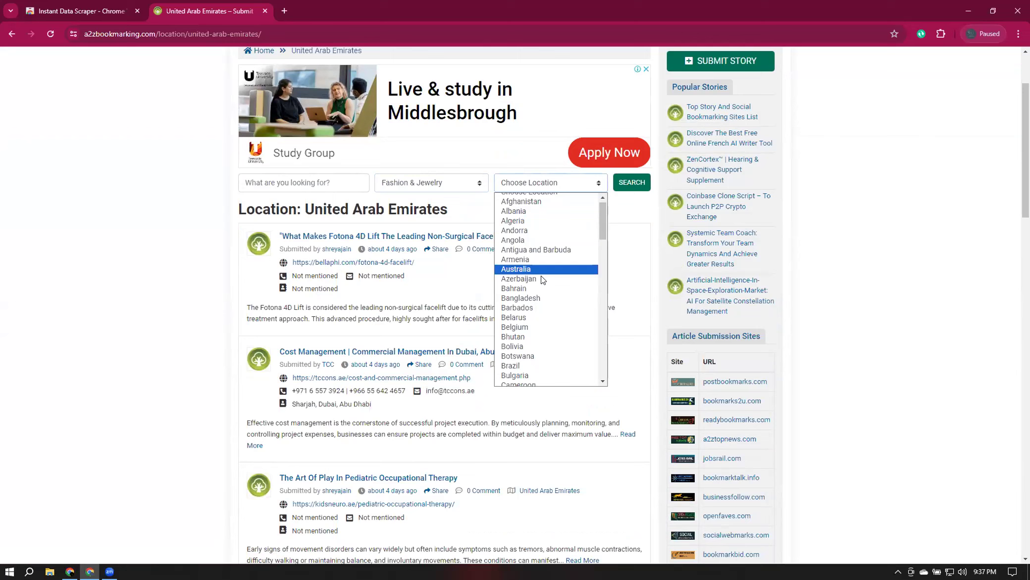
scroll(541, 275, "down", 20)
left_click(533, 326)
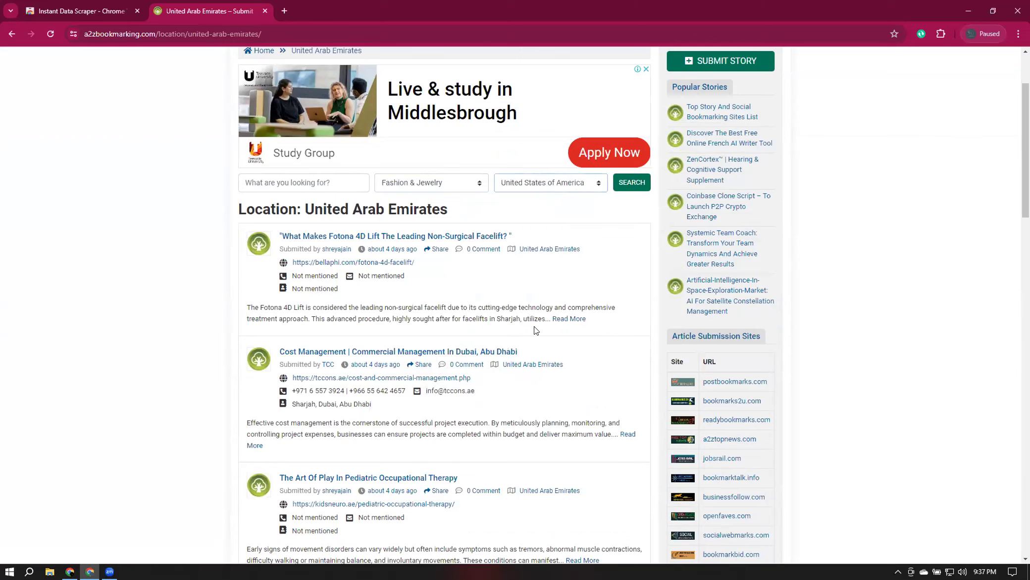
left_click(623, 184)
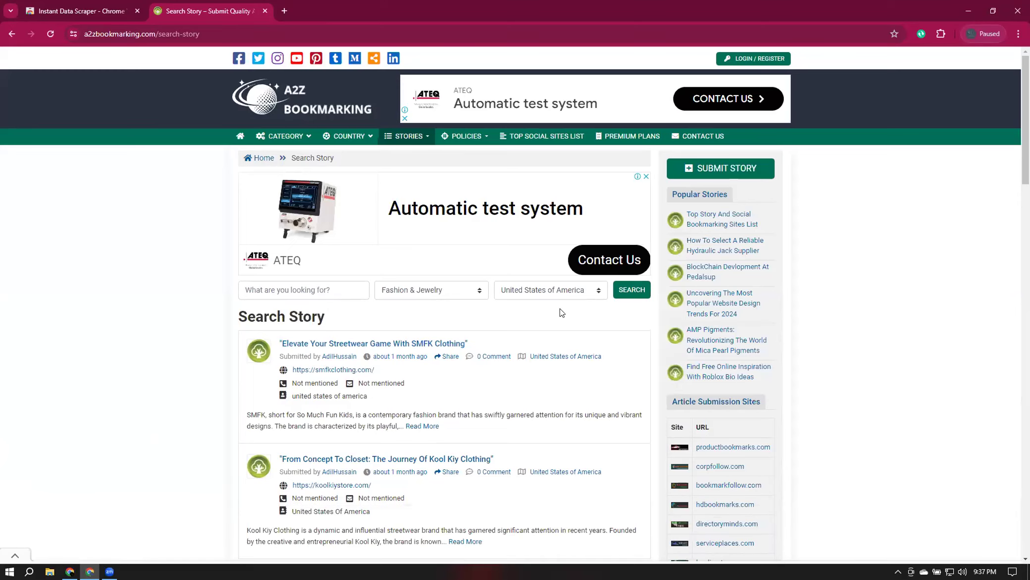
Go through the results and highlight the contact fields of the Affordable Elegance, Aime Leon Dore and Baggy Cargo Pants listings
scroll(342, 325, "down", 1)
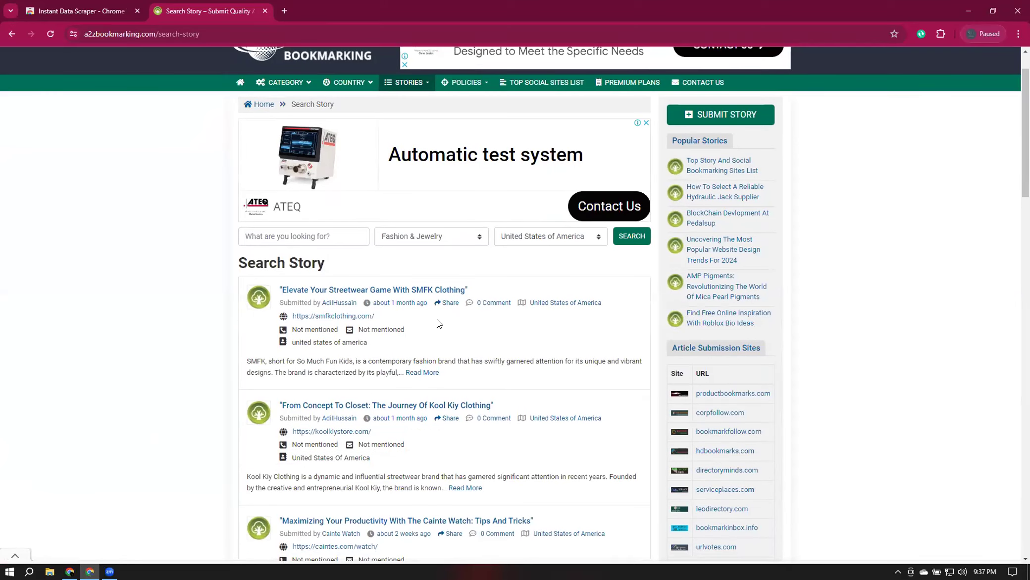
scroll(540, 307, "down", 2)
scroll(539, 355, "down", 12)
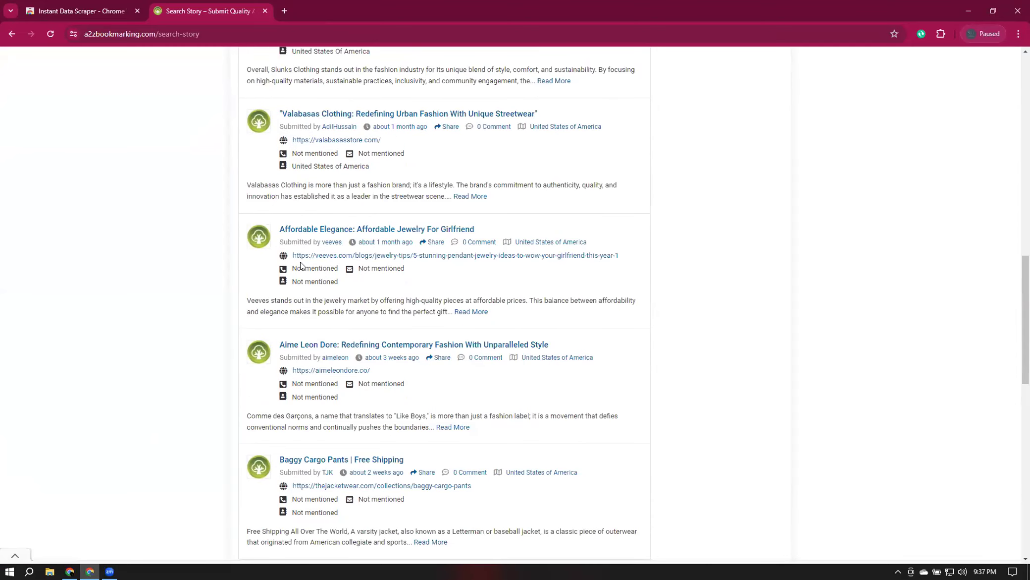
left_click_drag(292, 264, 343, 282)
left_click_drag(296, 385, 334, 399)
scroll(334, 399, "down", 1)
left_click_drag(293, 444, 321, 445)
Highlight the phone, e-mail and city details of the Beautiful Blue Topaz Jewelry listing
scroll(333, 449, "down", 1)
scroll(334, 449, "down", 2)
left_click_drag(291, 399, 437, 400)
left_click(403, 402)
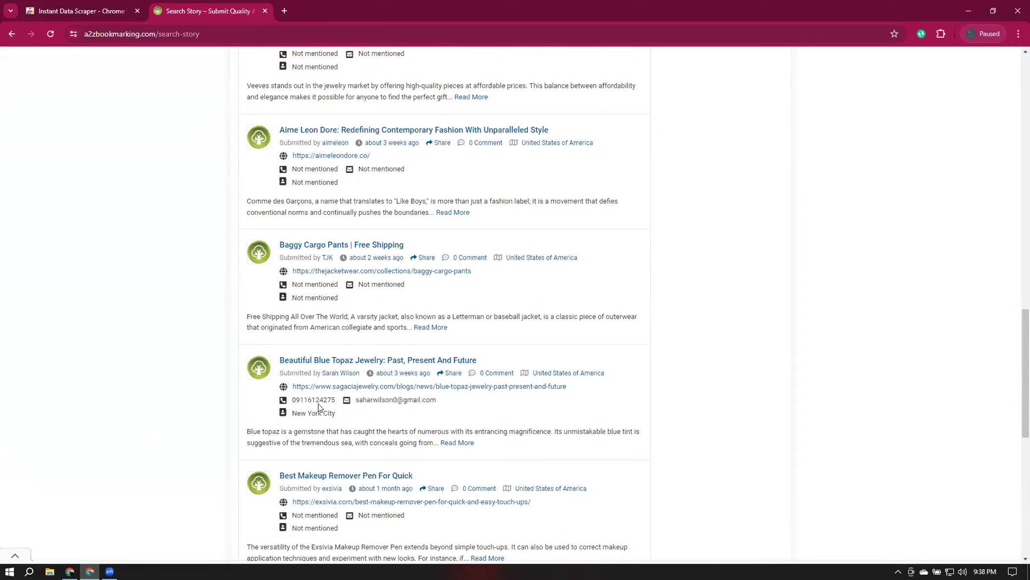
left_click_drag(291, 417, 335, 421)
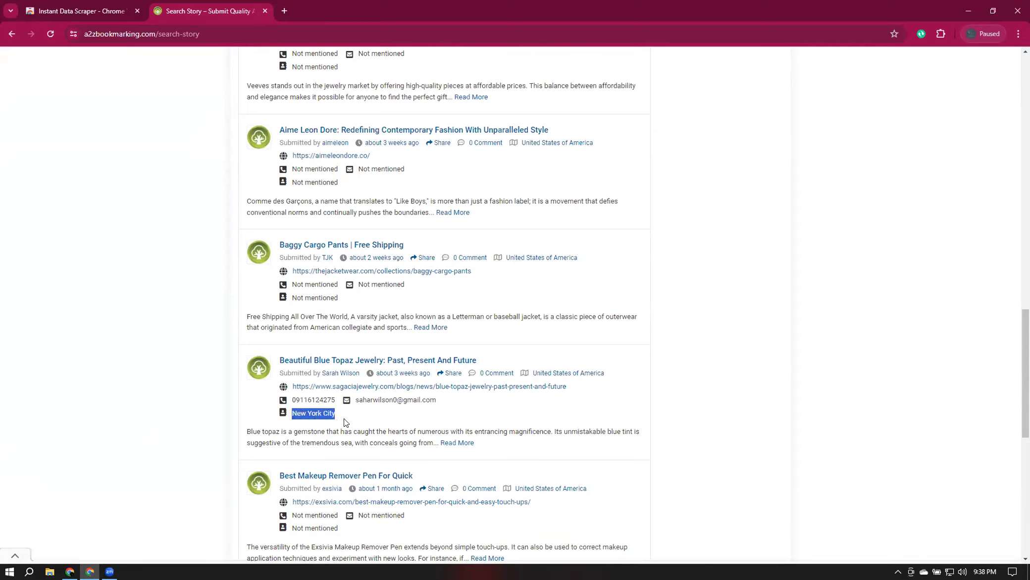
Switch the search location to United Arab Emirates and run the Fashion & Jewelry search again
scroll(571, 374, "up", 15)
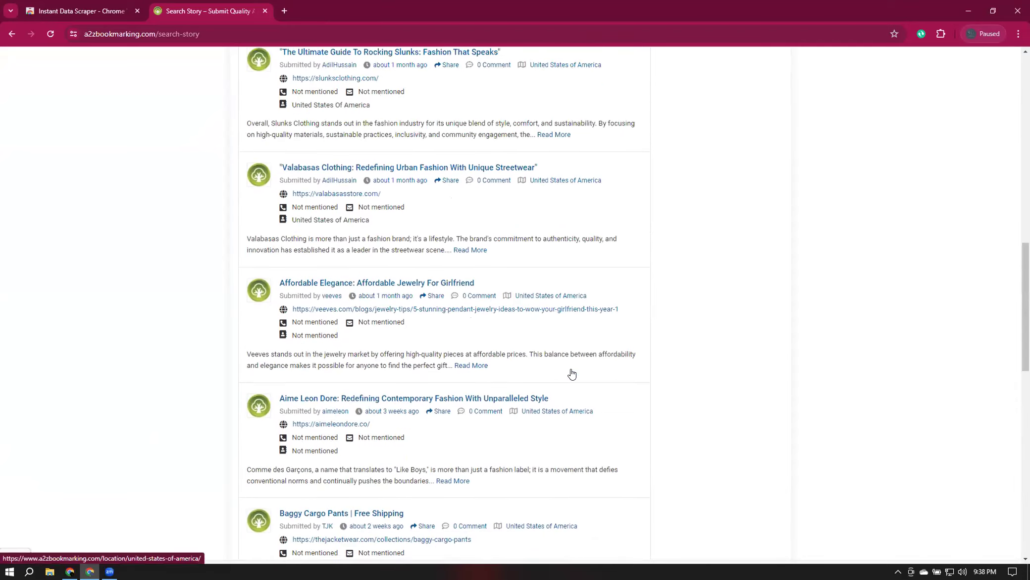
scroll(571, 374, "up", 2)
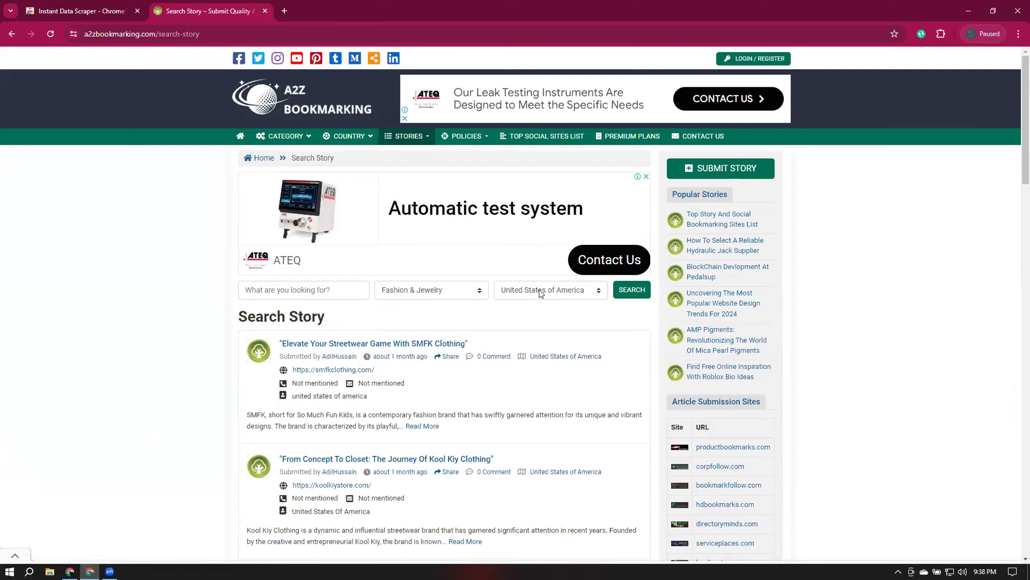
left_click(539, 289)
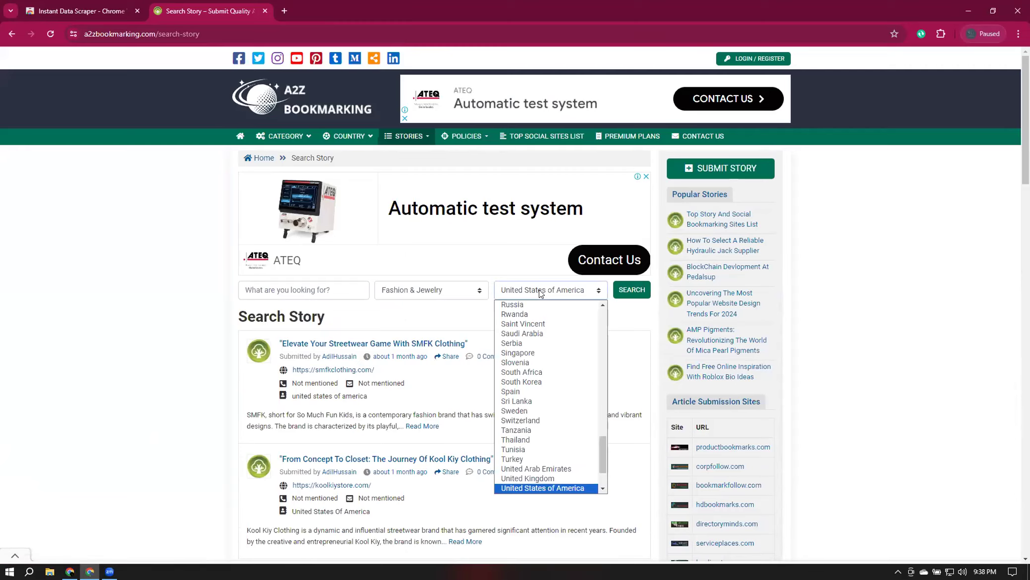
scroll(541, 390, "down", 2)
left_click(545, 411)
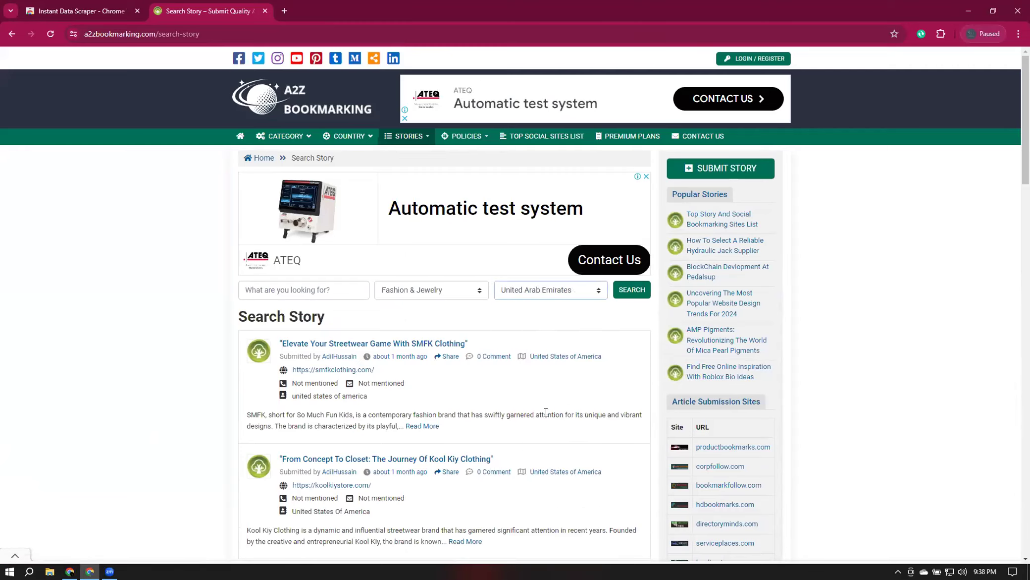
left_click(630, 293)
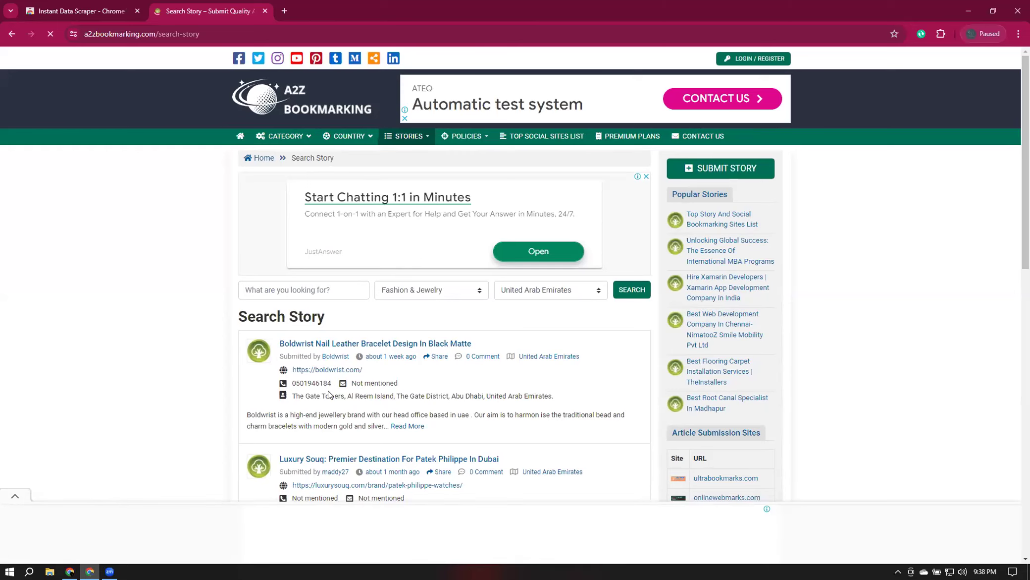
Highlight the contact details of the Boldwrist bracelet listing and the Luxury Souq Patek Philippe listing
left_click_drag(292, 383, 398, 385)
left_click_drag(292, 396, 555, 410)
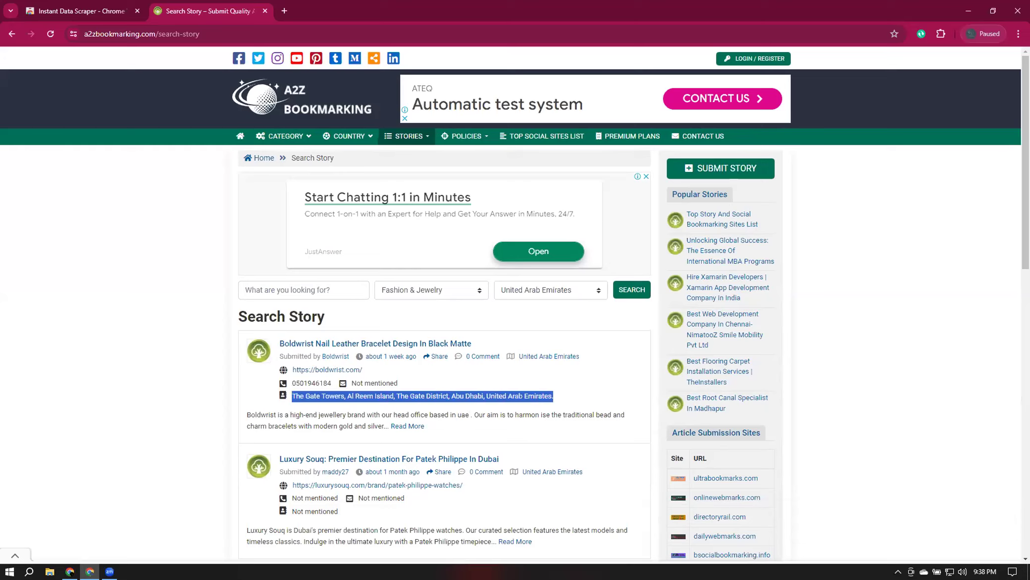
key("alt+Tab")
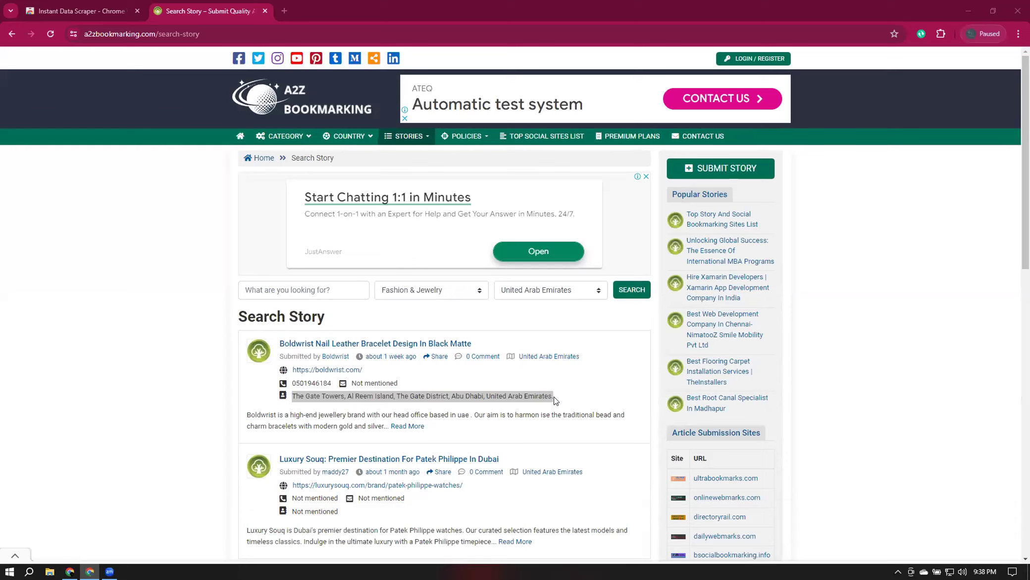
left_click(510, 396)
scroll(517, 392, "down", 2)
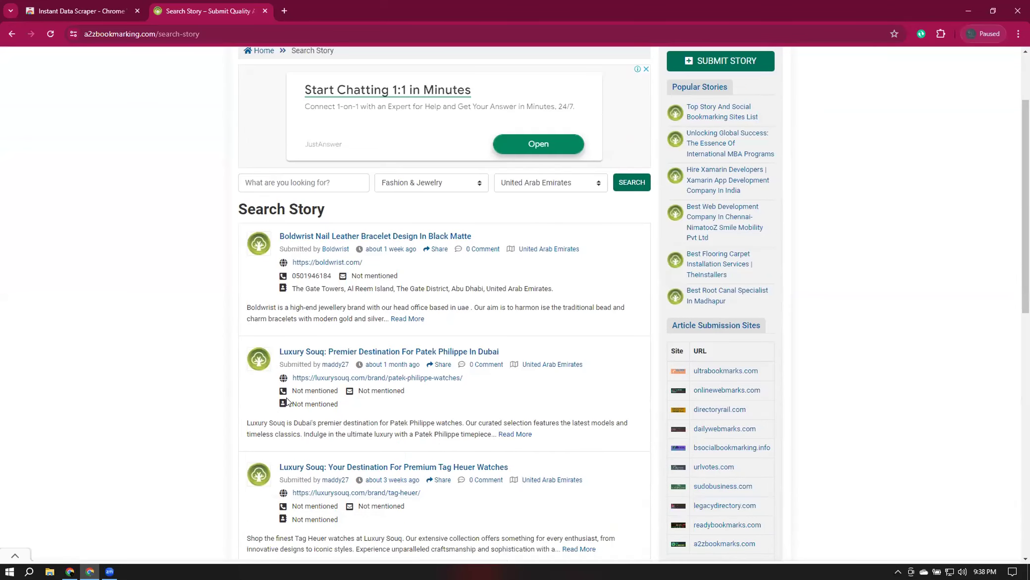
left_click_drag(291, 388, 346, 410)
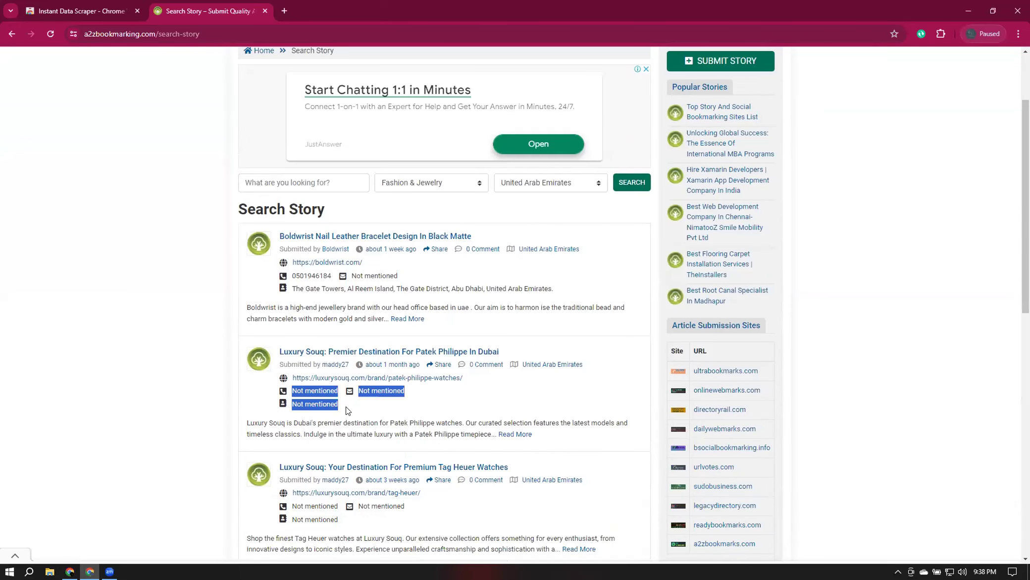
left_click(307, 392)
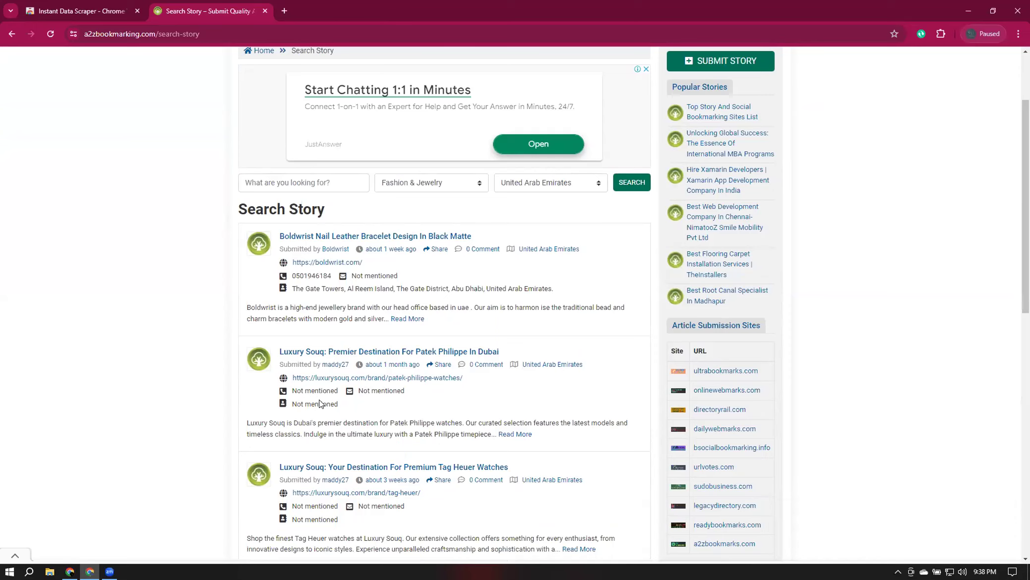
Check the number of listings stated at the end of the United Arab Emirates results and look over the entries again
scroll(320, 402, "down", 10)
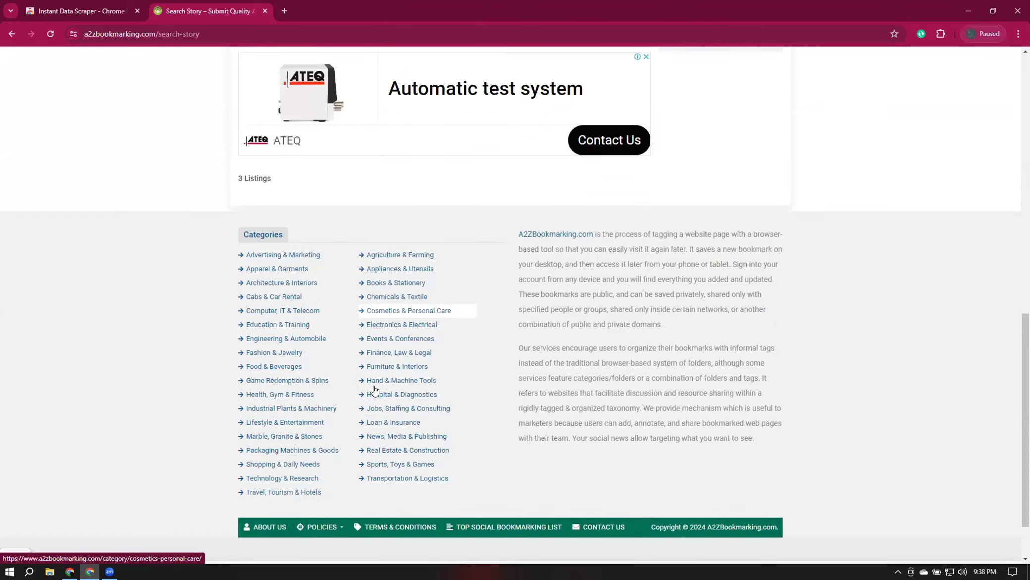
scroll(375, 391, "up", 4)
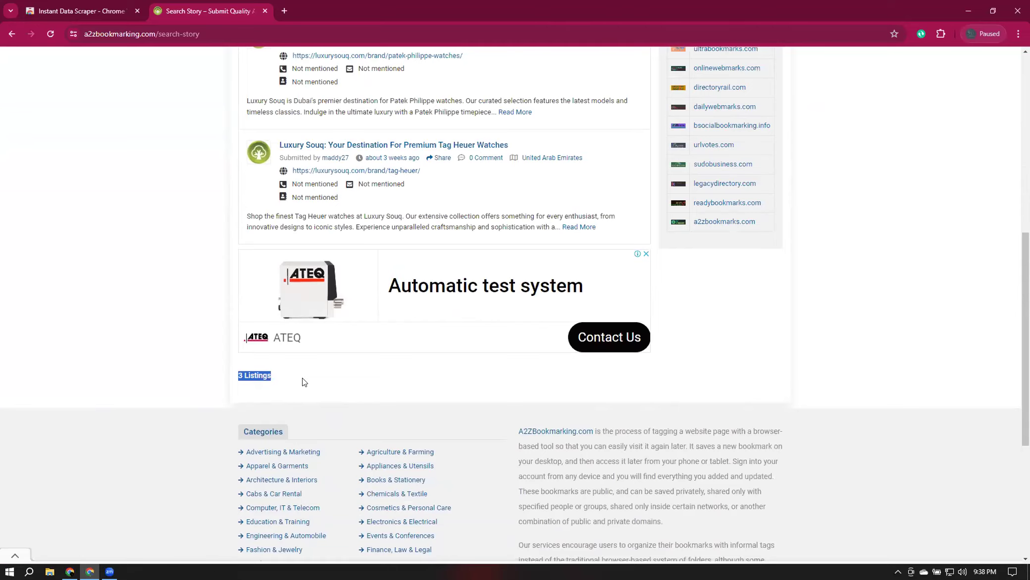
scroll(464, 378, "up", 9)
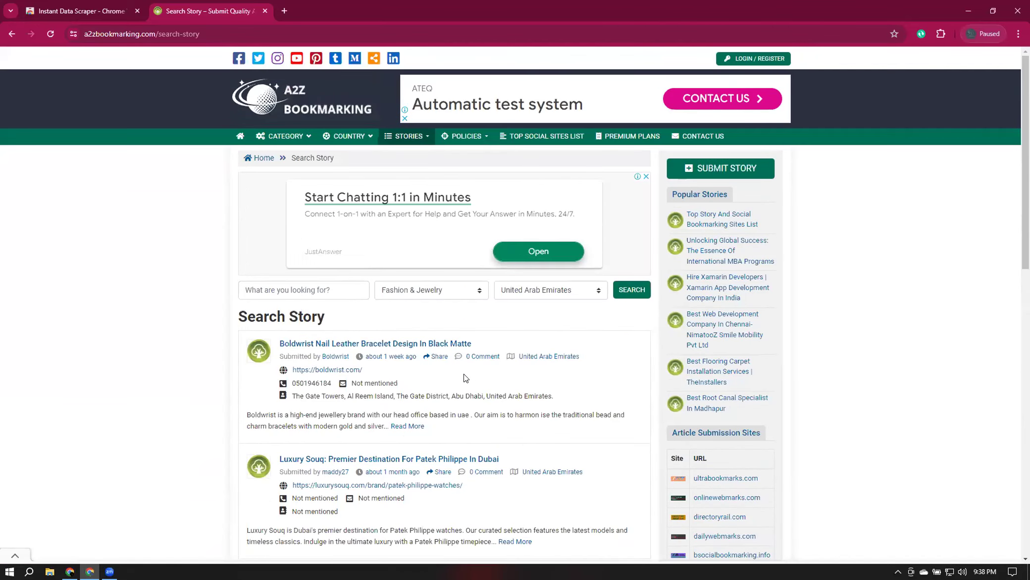
scroll(465, 378, "down", 1)
scroll(465, 378, "down", 9)
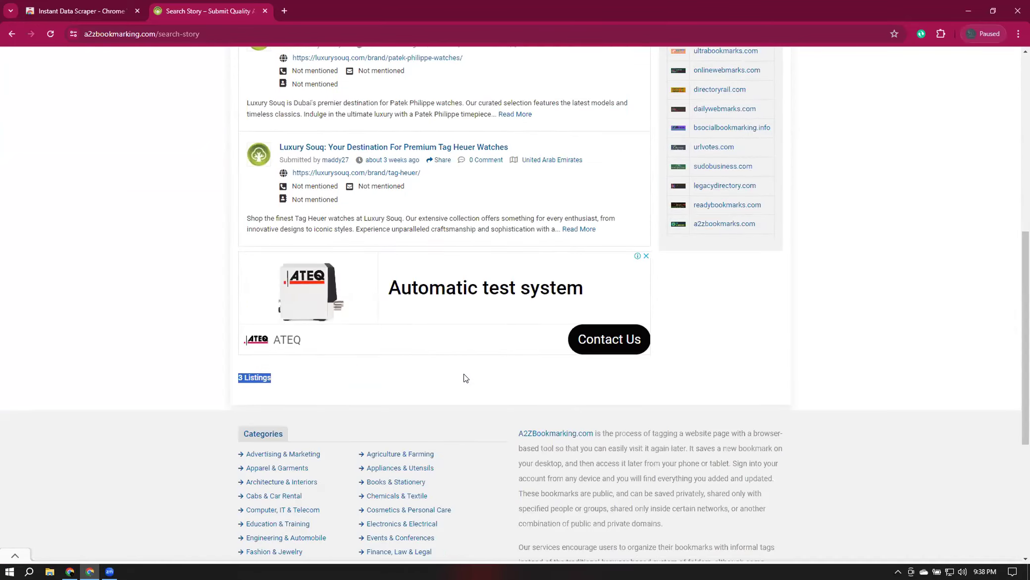
scroll(464, 377, "up", 3)
scroll(465, 377, "up", 7)
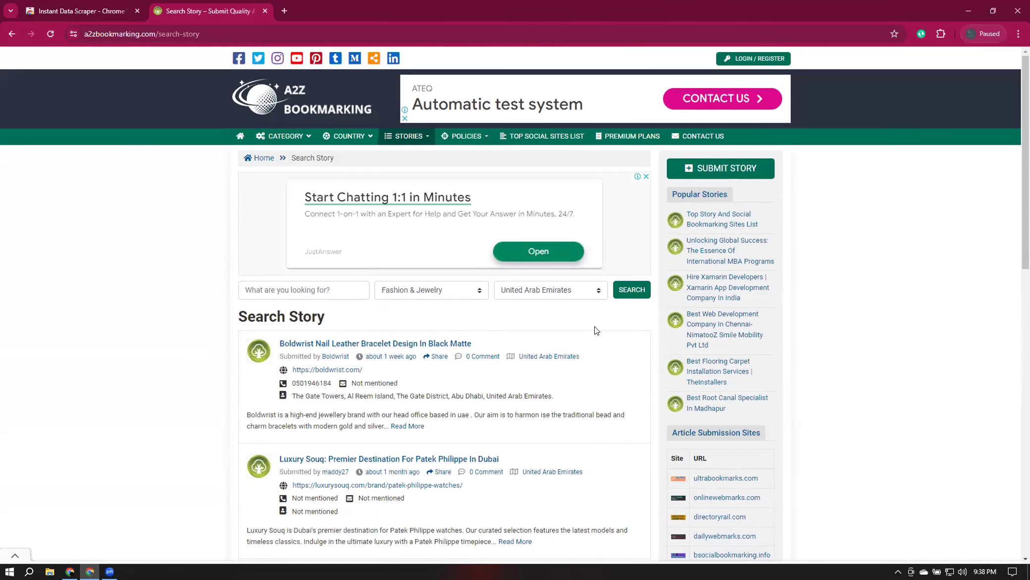
Set the search location back to United States of America and rerun the Fashion & Jewelry search
left_click(567, 294)
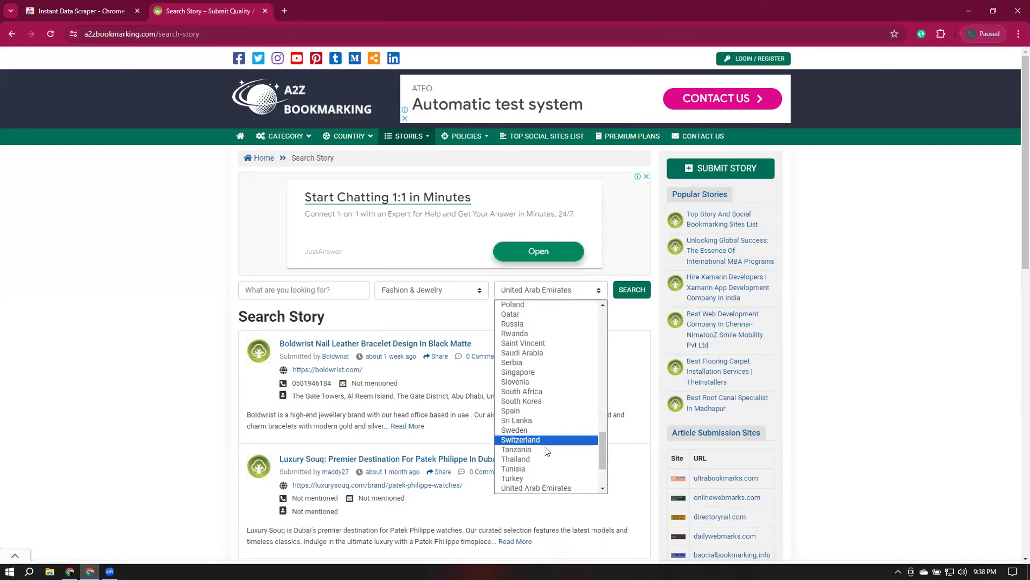
scroll(554, 461, "down", 3)
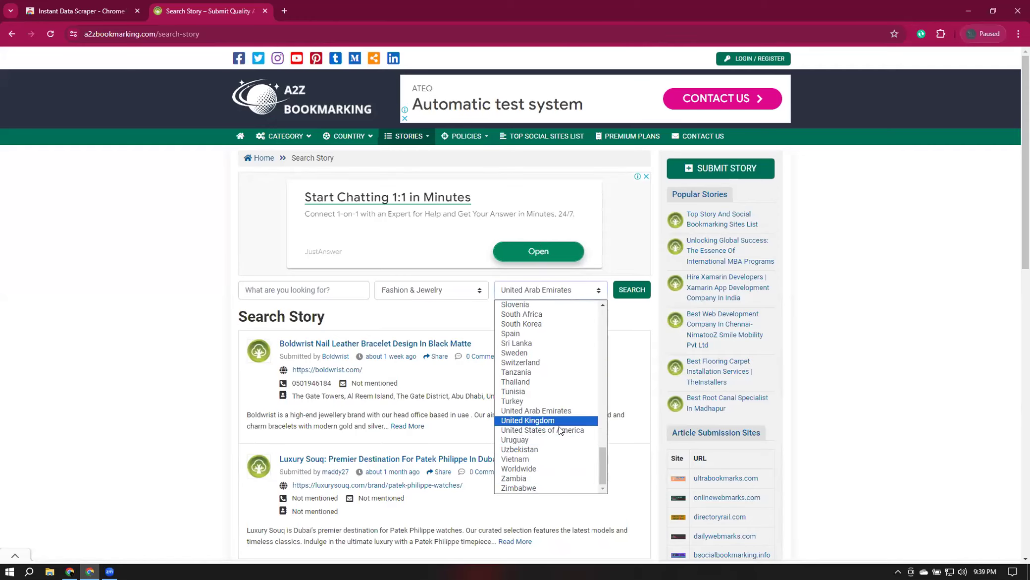
left_click(558, 427)
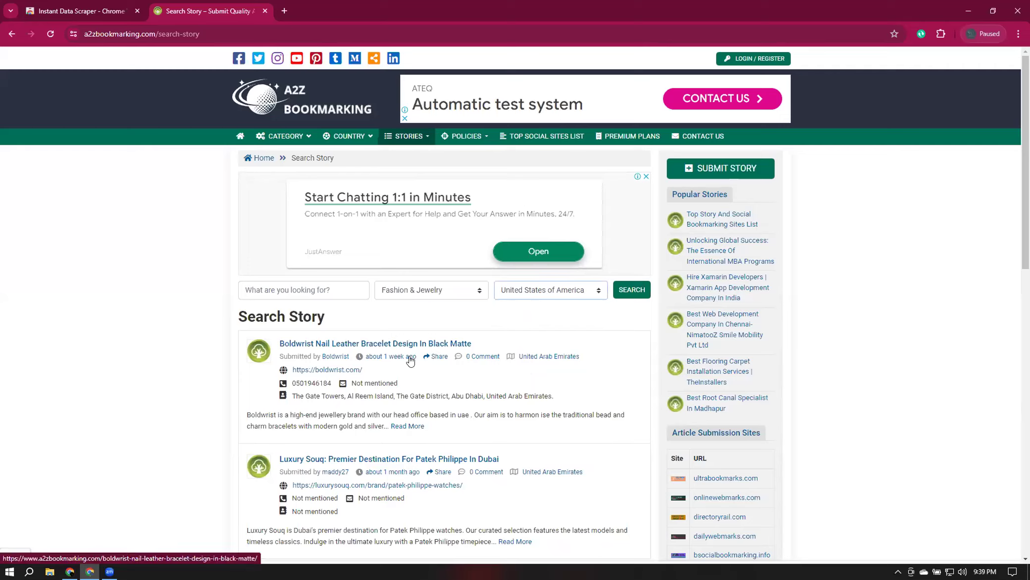
left_click(629, 291)
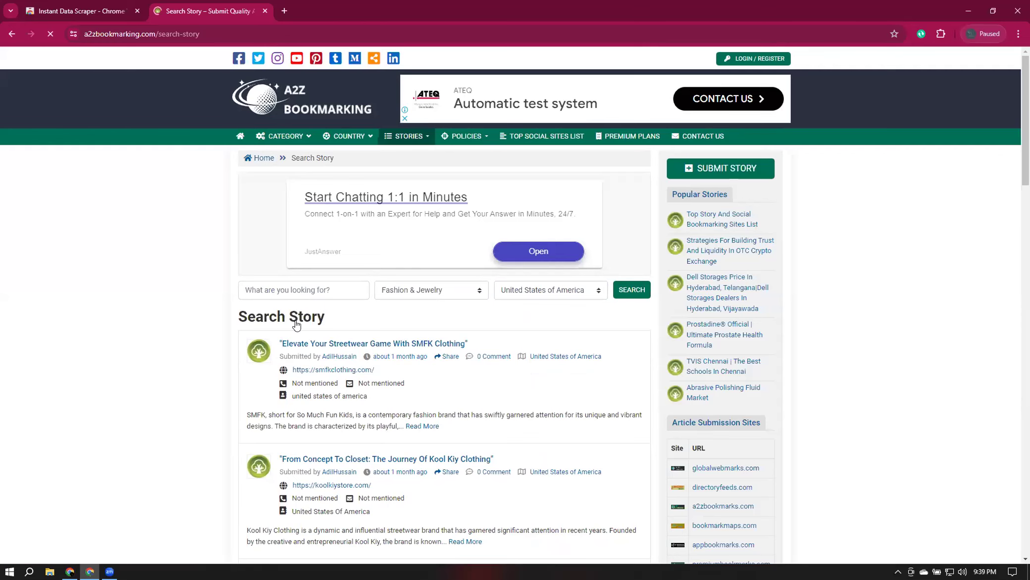
Look through the United States results down to the listing count and return to the first entries
scroll(296, 324, "down", 4)
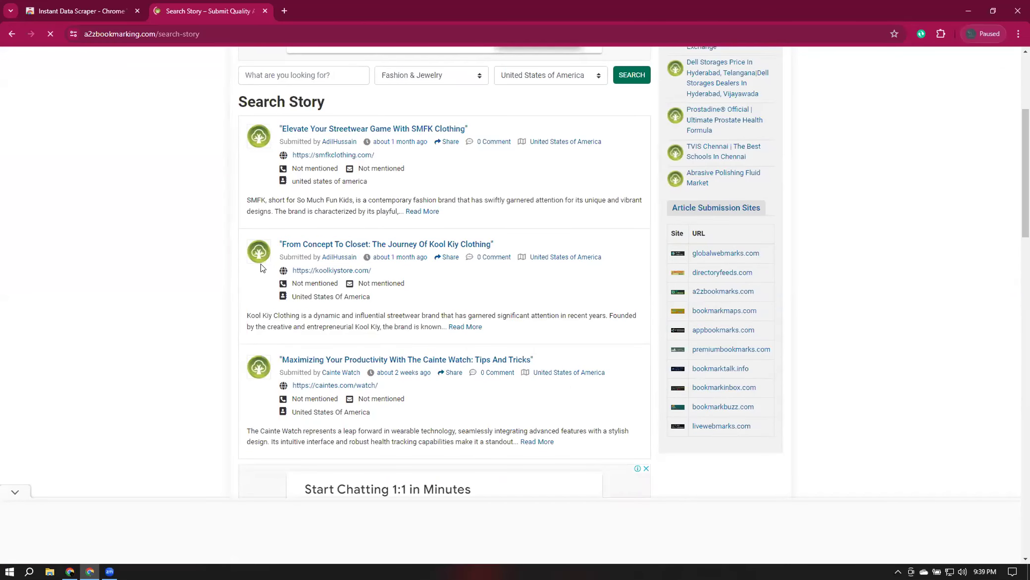
scroll(260, 263, "down", 20)
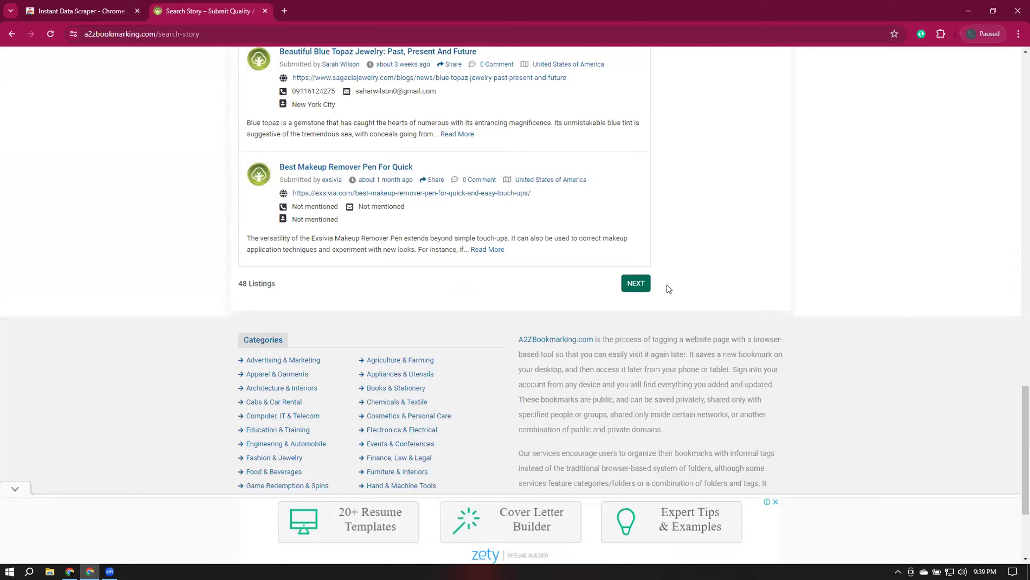
scroll(666, 289, "up", 10)
scroll(667, 286, "up", 10)
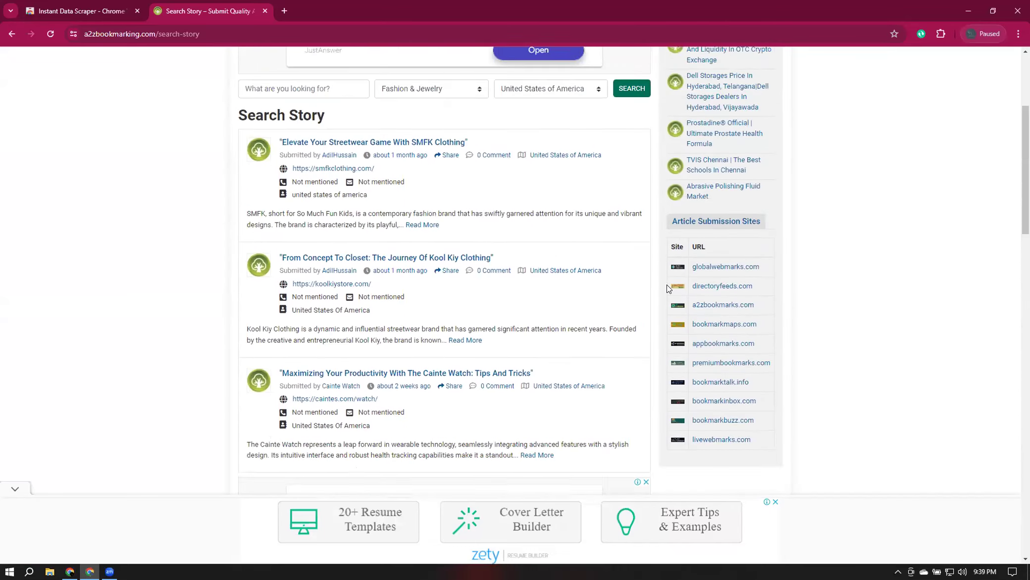
Collapse the bottom banner ad and highlight the contact fields of the SMFK Clothing and Kool Kiy Clothing listings
left_click(18, 488)
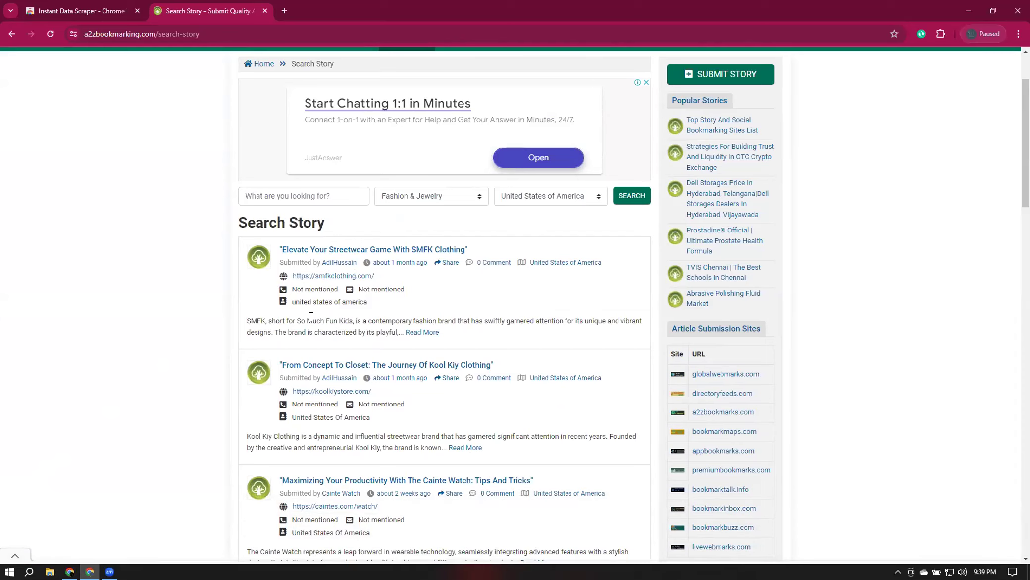
triple_click(405, 286)
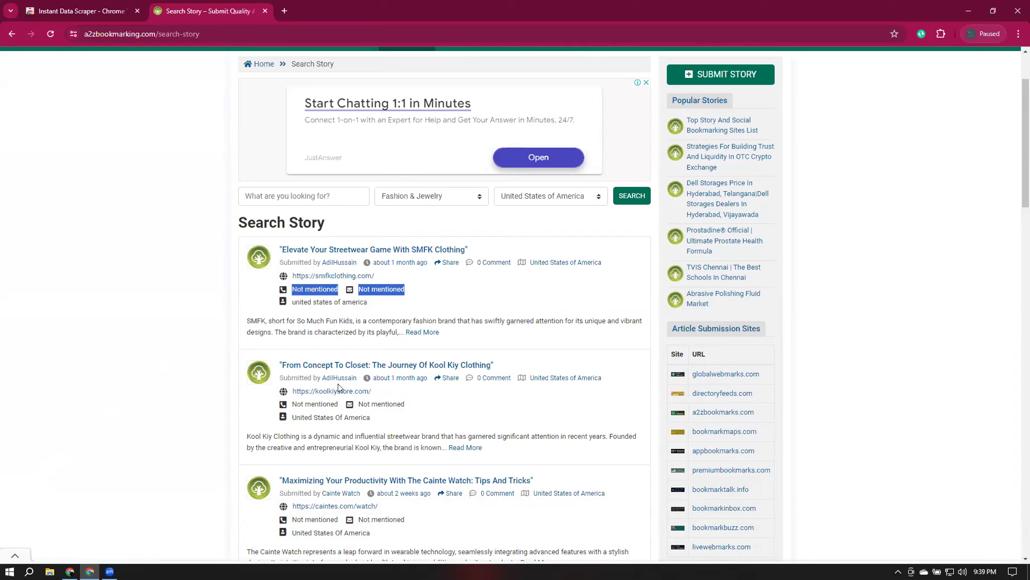
triple_click(311, 402)
left_click_drag(291, 420, 382, 420)
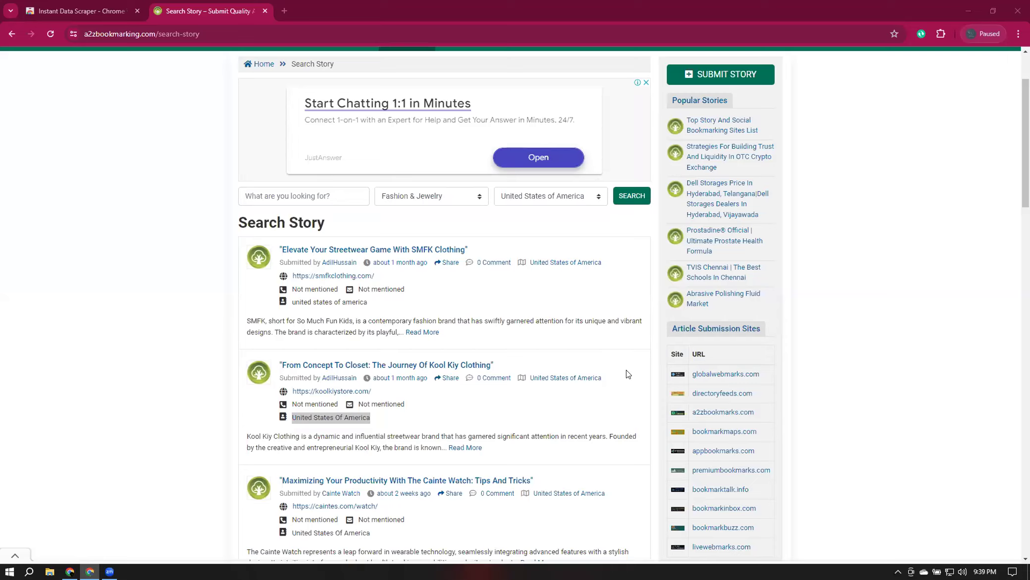
left_click(849, 322)
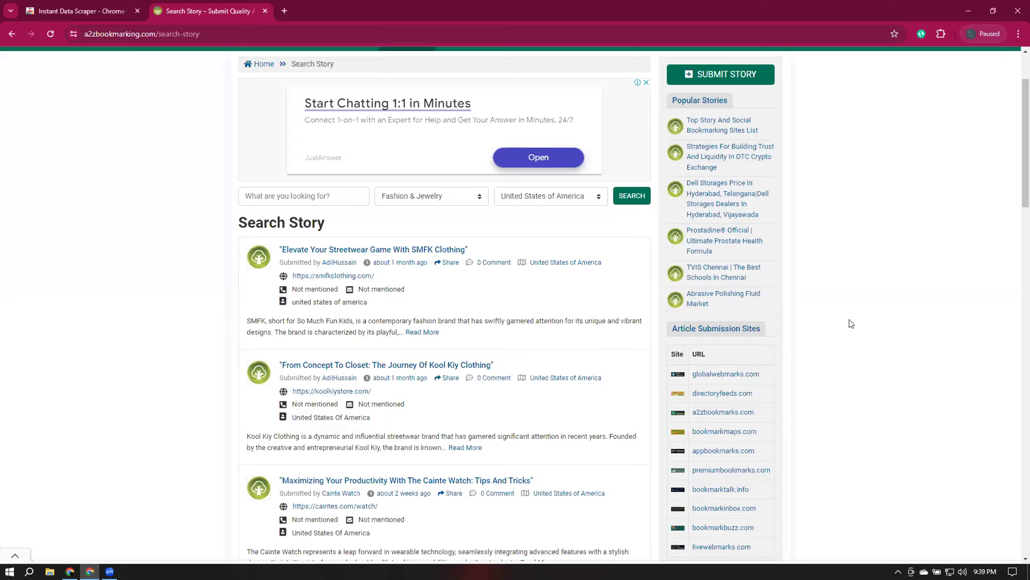
Dismiss the full-page ad, launch the Instant Data Scraper extension on the search results and move its window clear of the listings
scroll(849, 323, "up", 2)
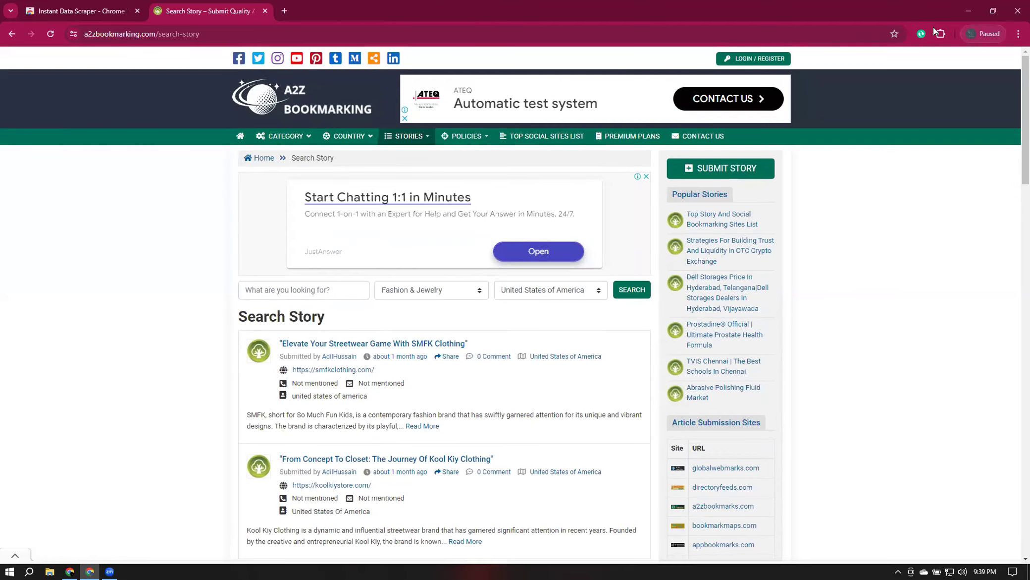
left_click(938, 32)
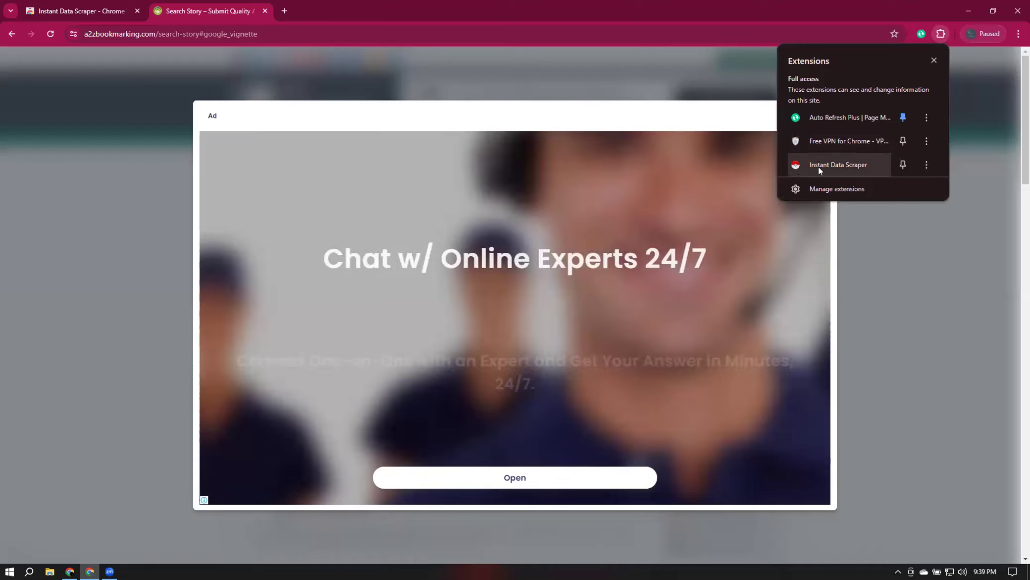
left_click(650, 4)
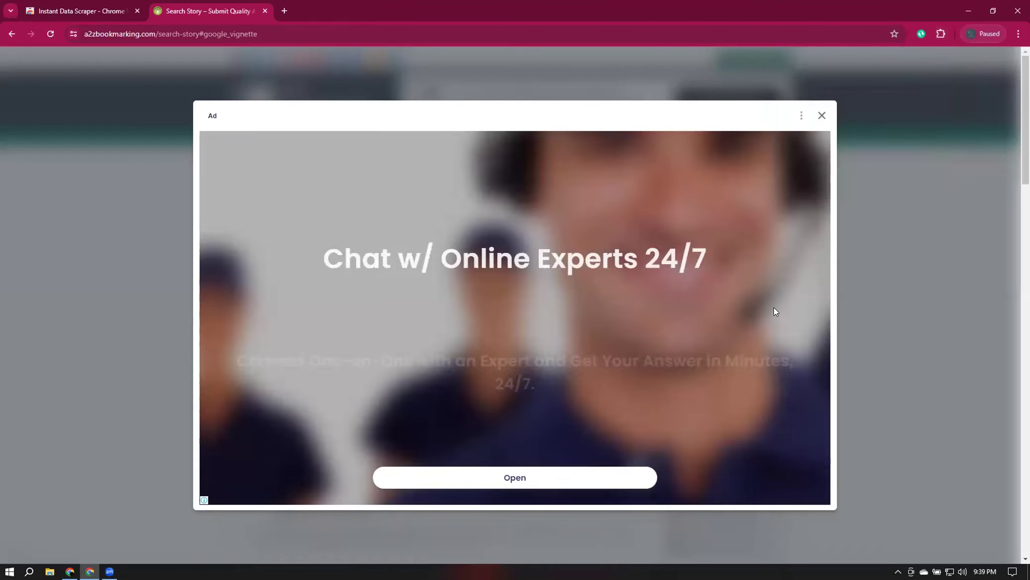
left_click(821, 117)
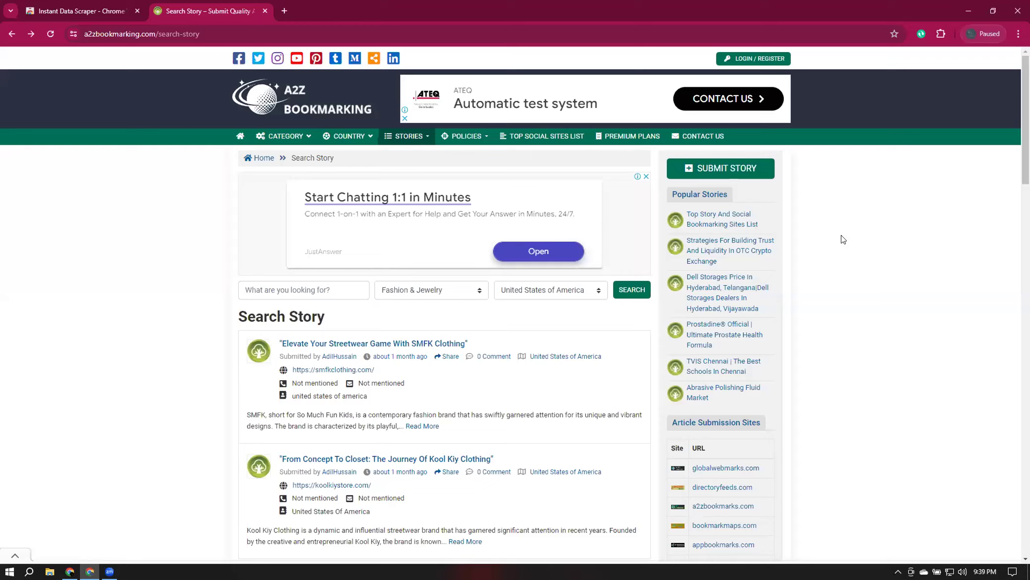
left_click(939, 34)
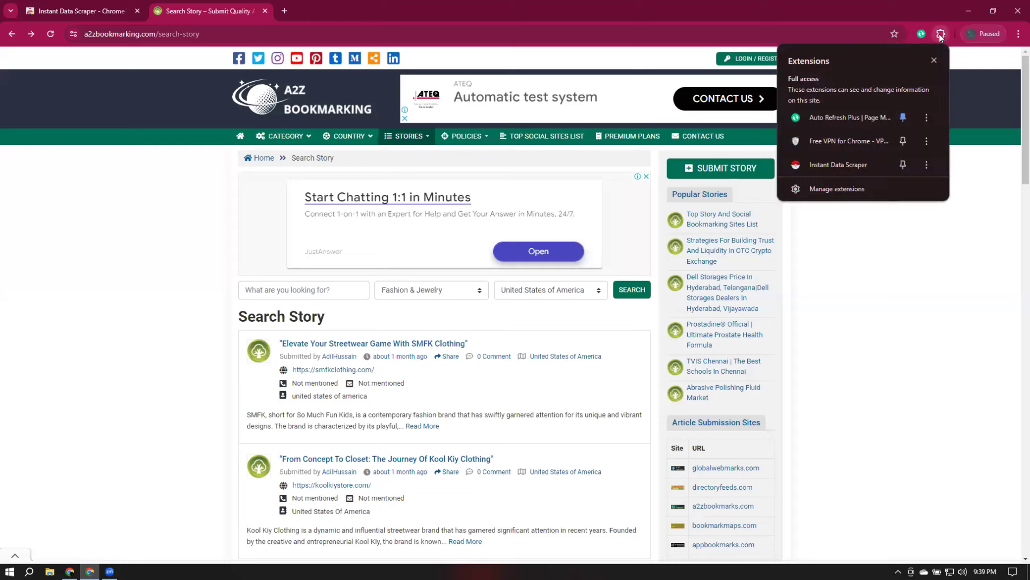
left_click(827, 169)
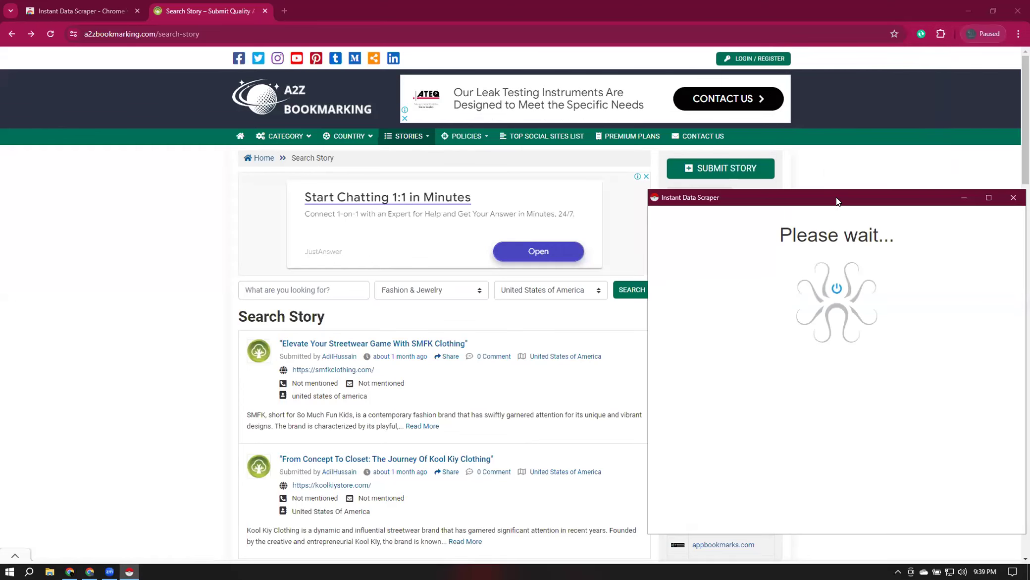
left_click_drag(837, 197, 827, 31)
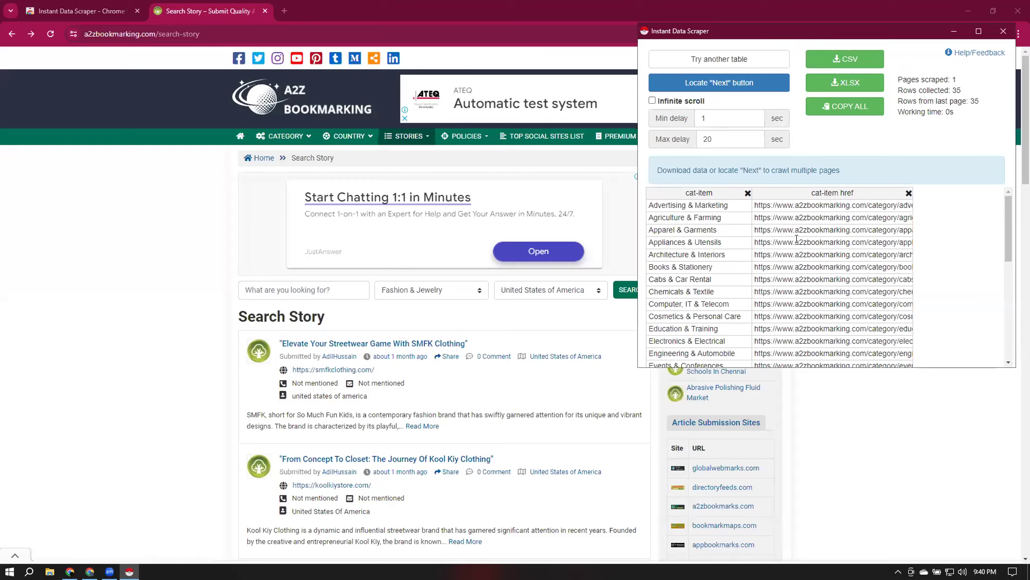
Inspect the scraped category names and links in the Advertising & Marketing and Apparel & Garments rows
left_click(649, 204)
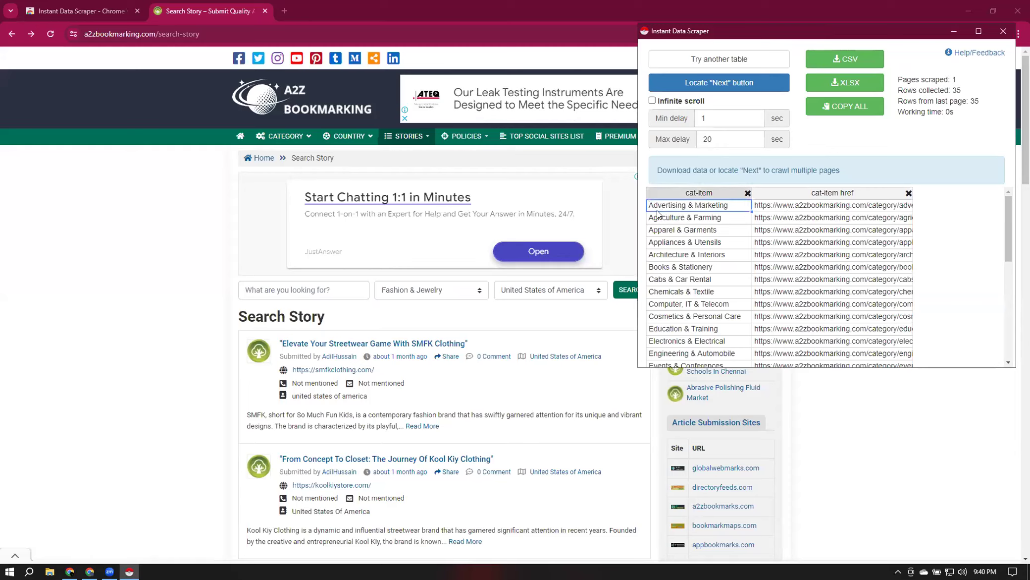
left_click(706, 230)
left_click(828, 231)
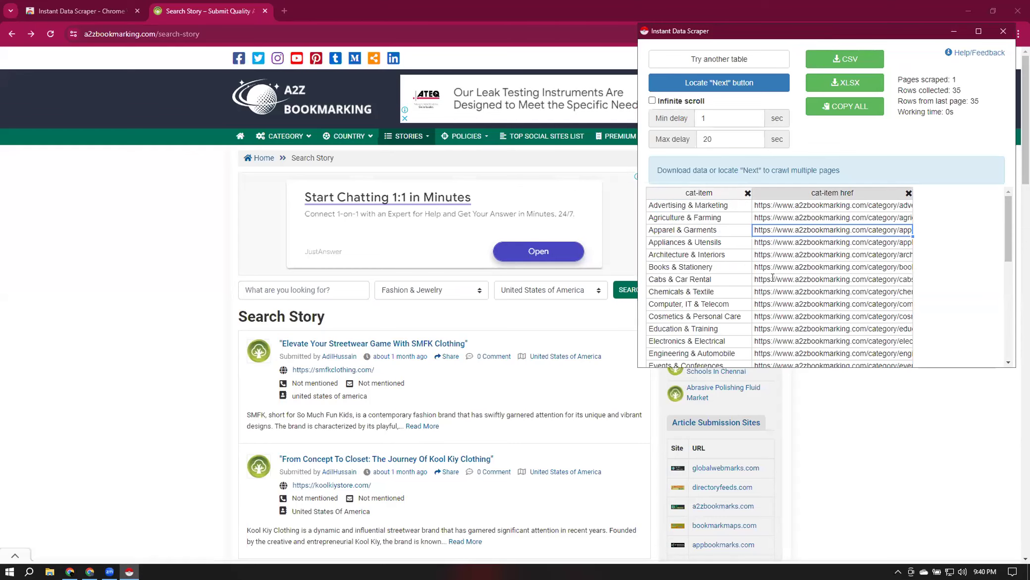
Compare the story listings and the Categories block on the page with the rows in the scraper's table
scroll(845, 413, "down", 20)
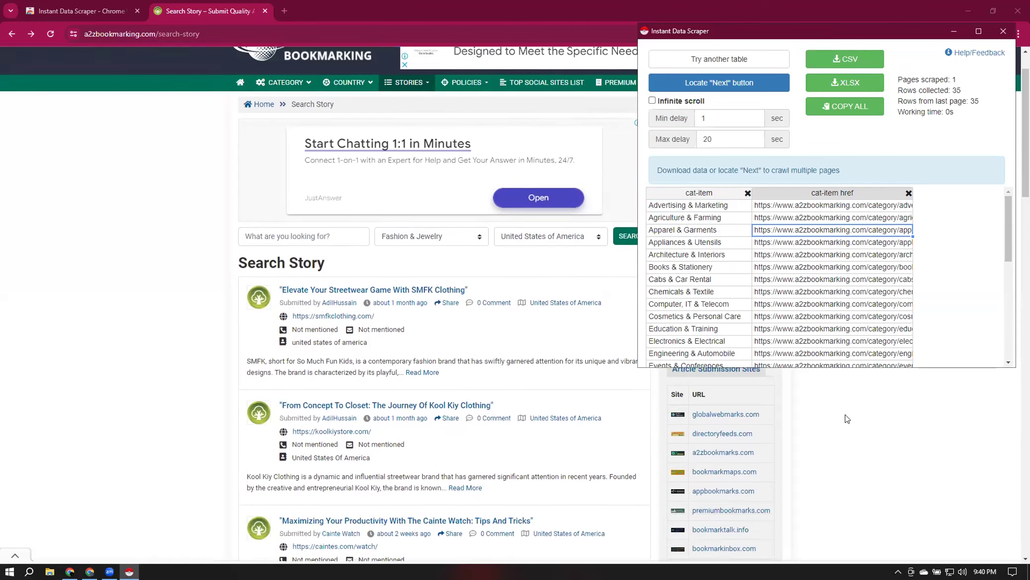
scroll(609, 400, "up", 20)
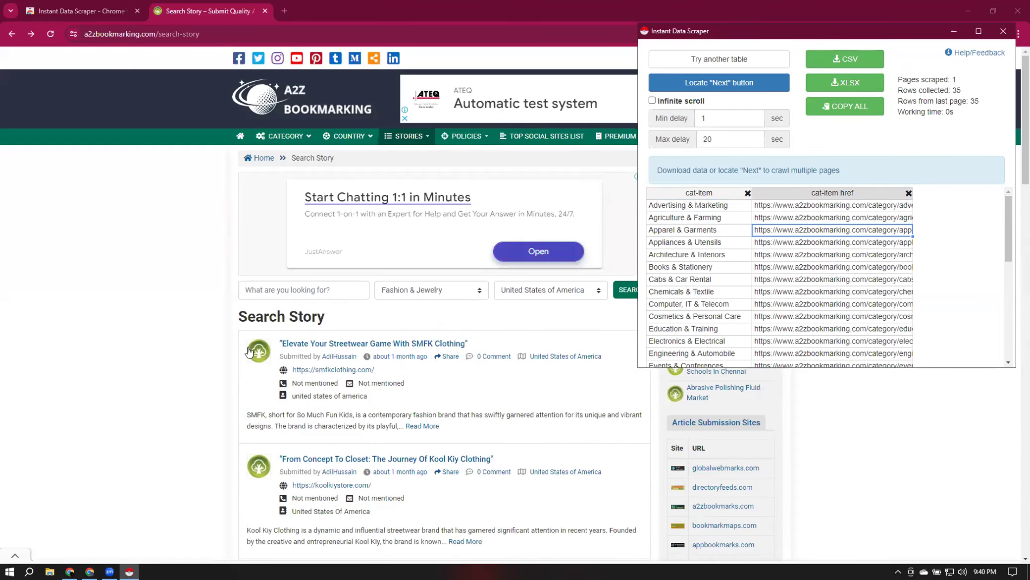
scroll(511, 359, "down", 8)
scroll(488, 362, "down", 8)
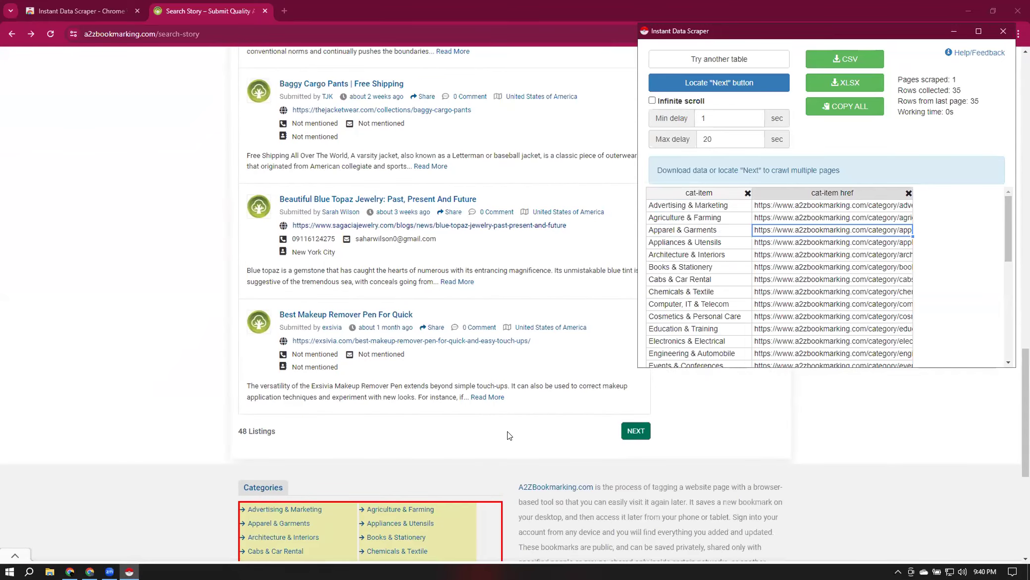
scroll(329, 363, "down", 2)
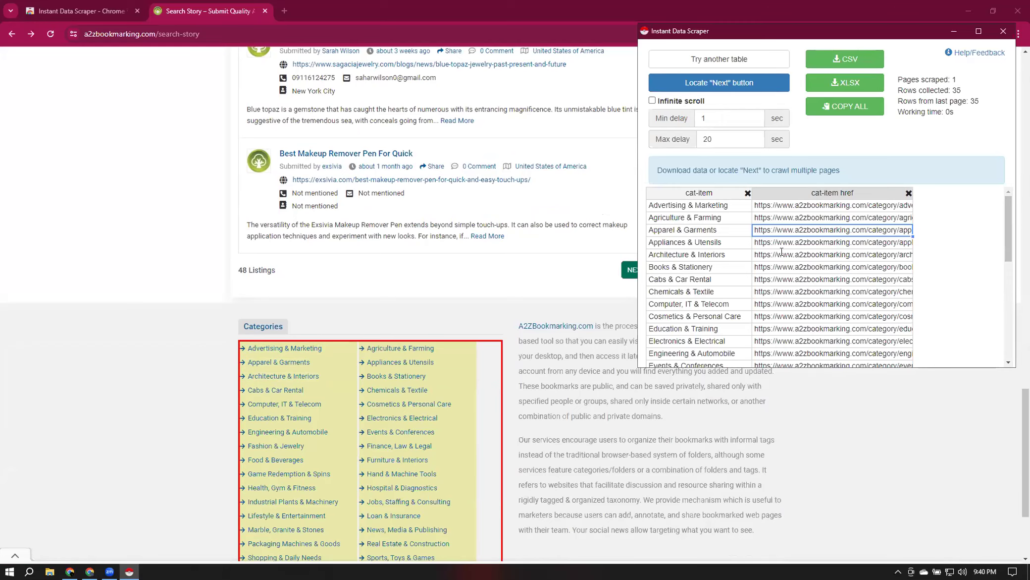
scroll(501, 145, "up", 15)
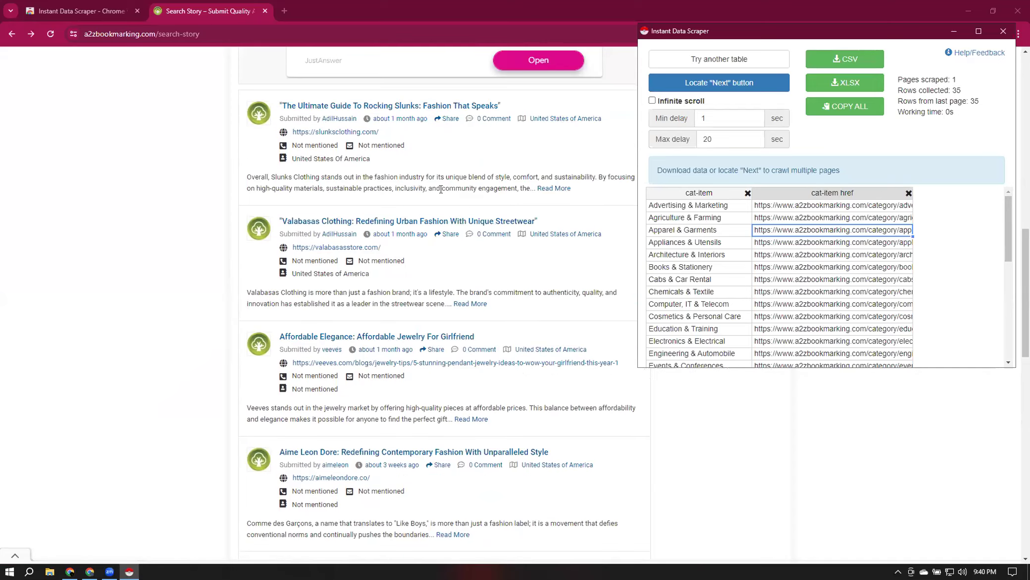
scroll(500, 145, "up", 4)
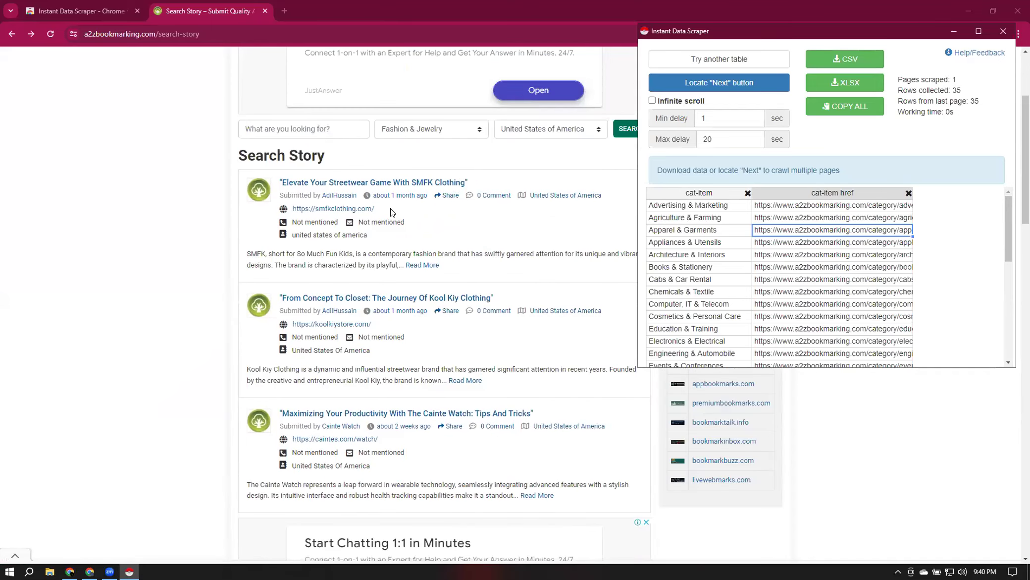
left_click(718, 82)
key("Escape")
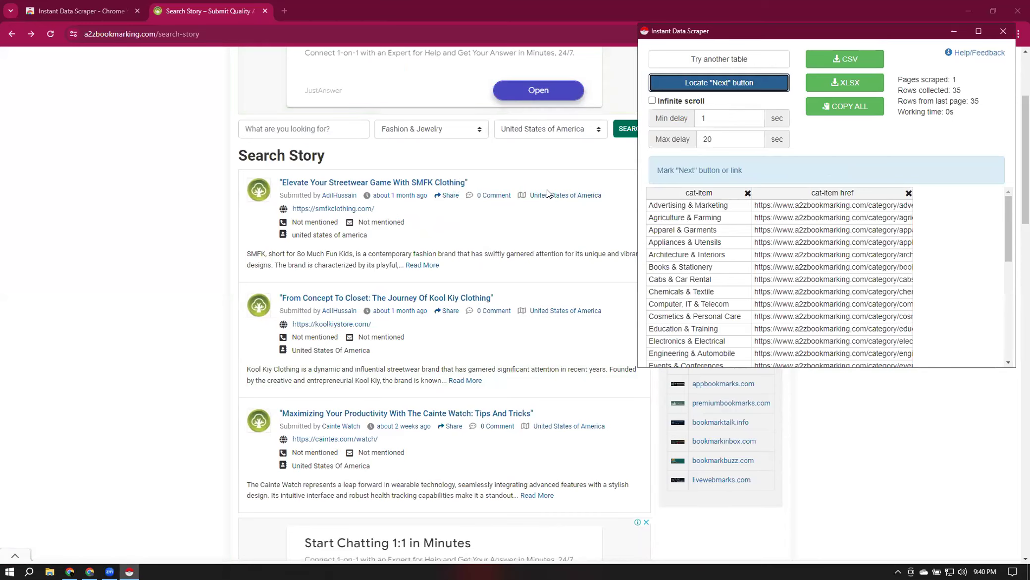
scroll(548, 194, "up", 3)
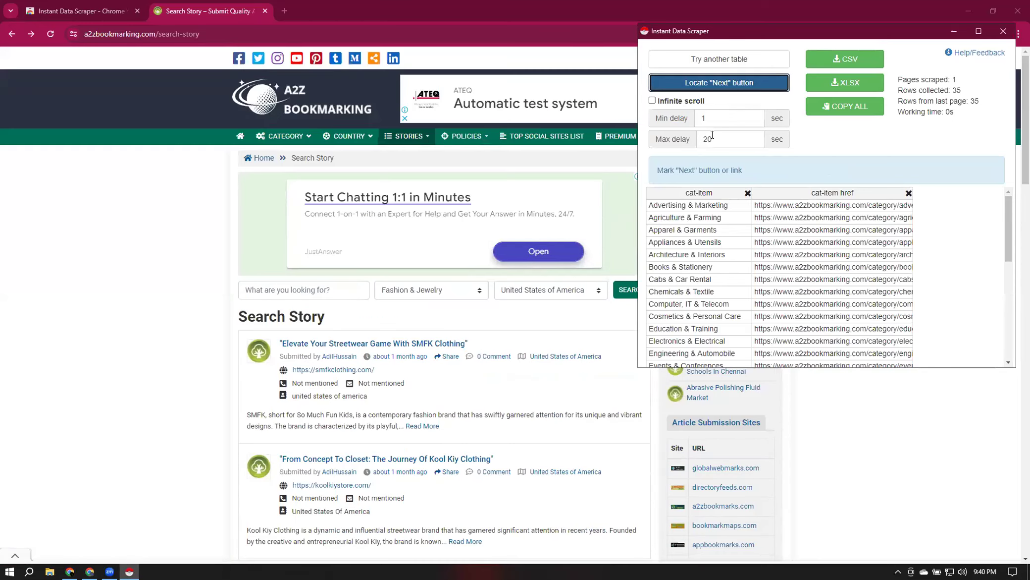
left_click(716, 85)
left_click(129, 571)
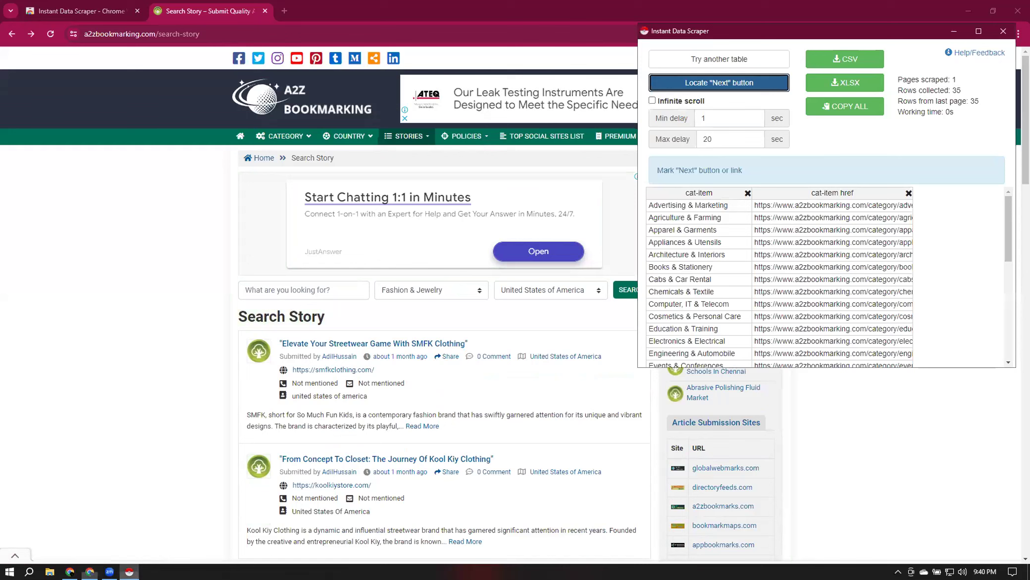
Switch the scraper to the story listings table and move its window clear of the listings
left_click(721, 60)
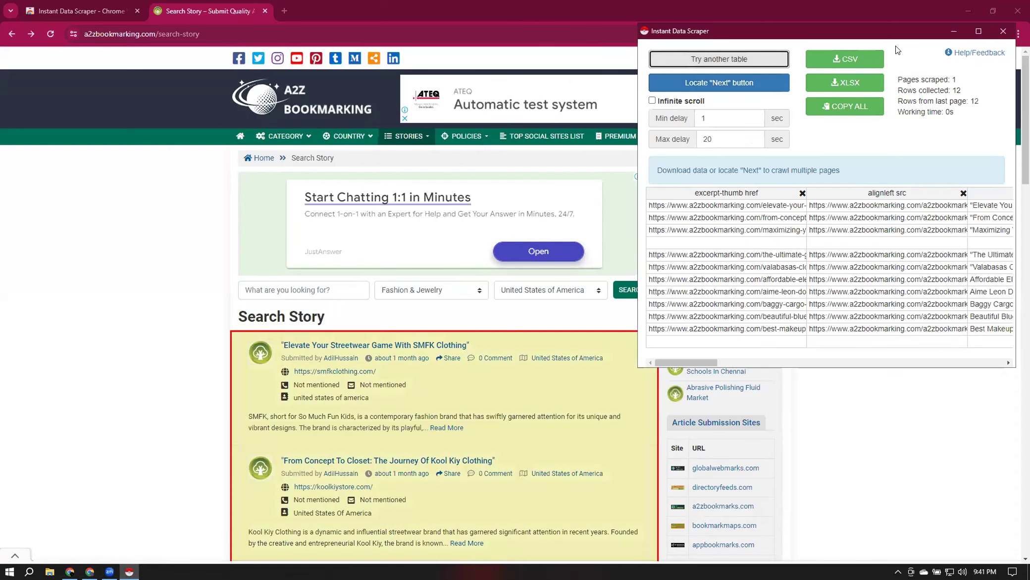
left_click_drag(858, 30, 911, 20)
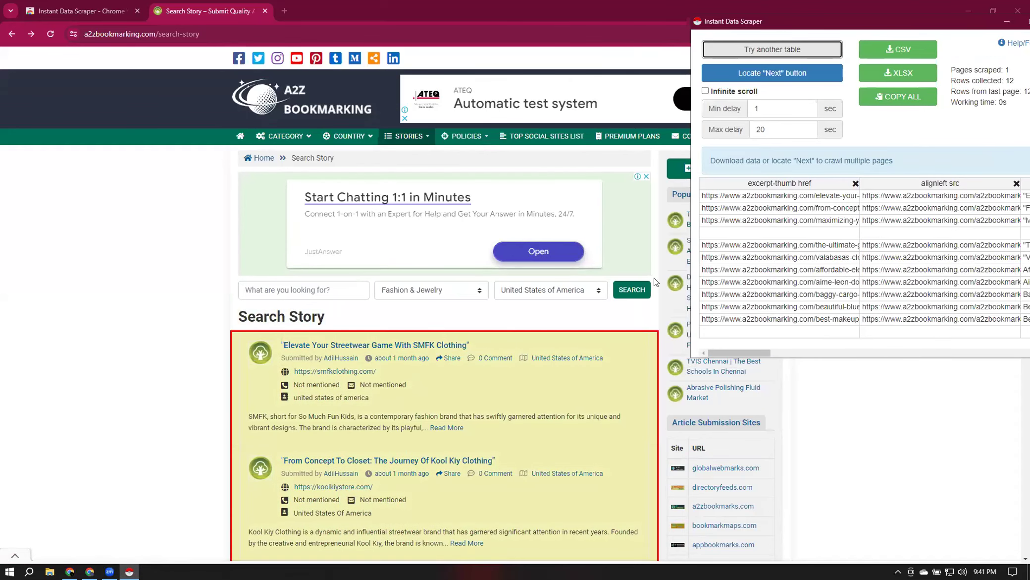
Examine the highlighted table area from the first story listing down to the Next button at the end
scroll(198, 284, "down", 2)
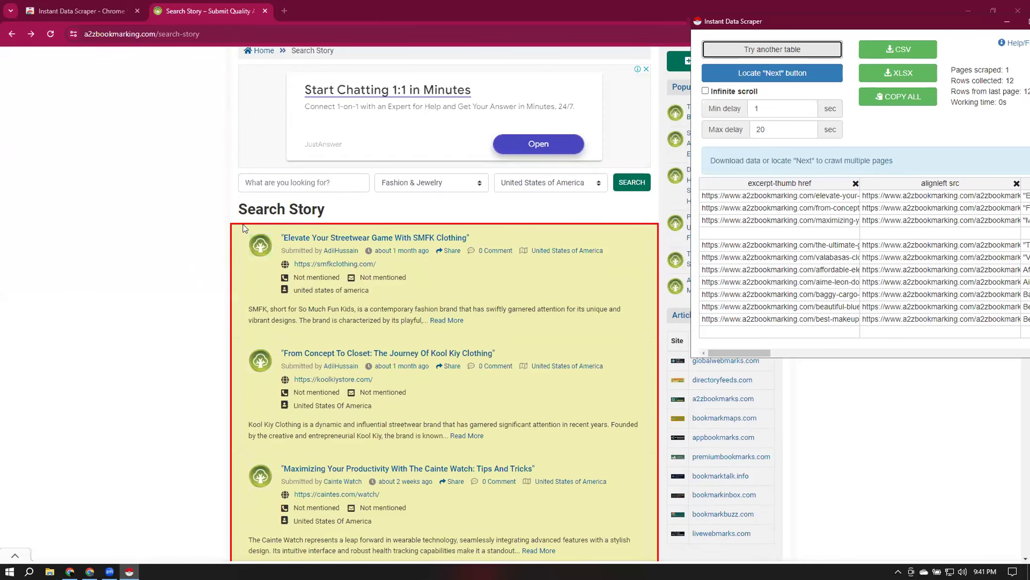
scroll(382, 262, "down", 2)
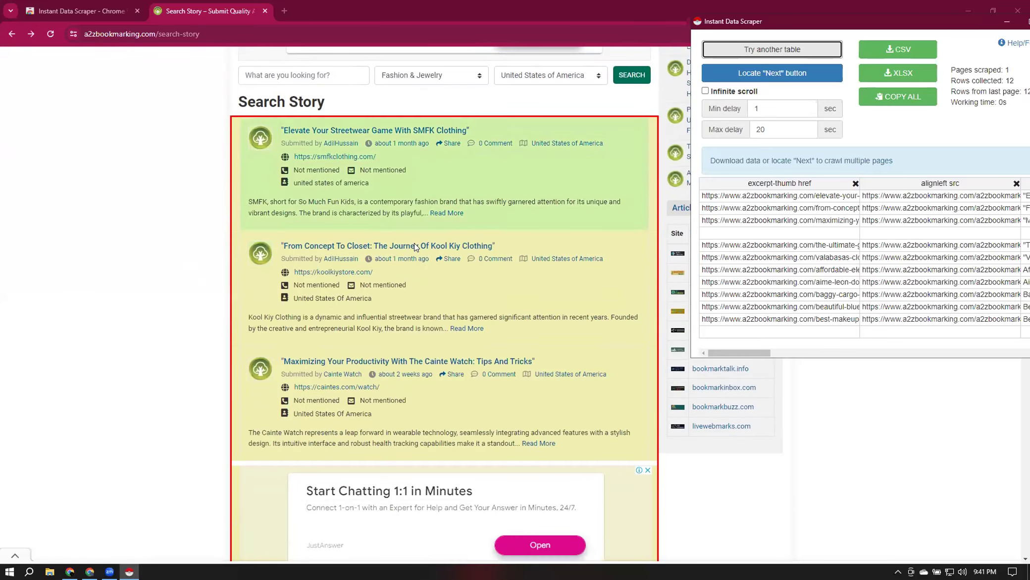
scroll(414, 246, "down", 20)
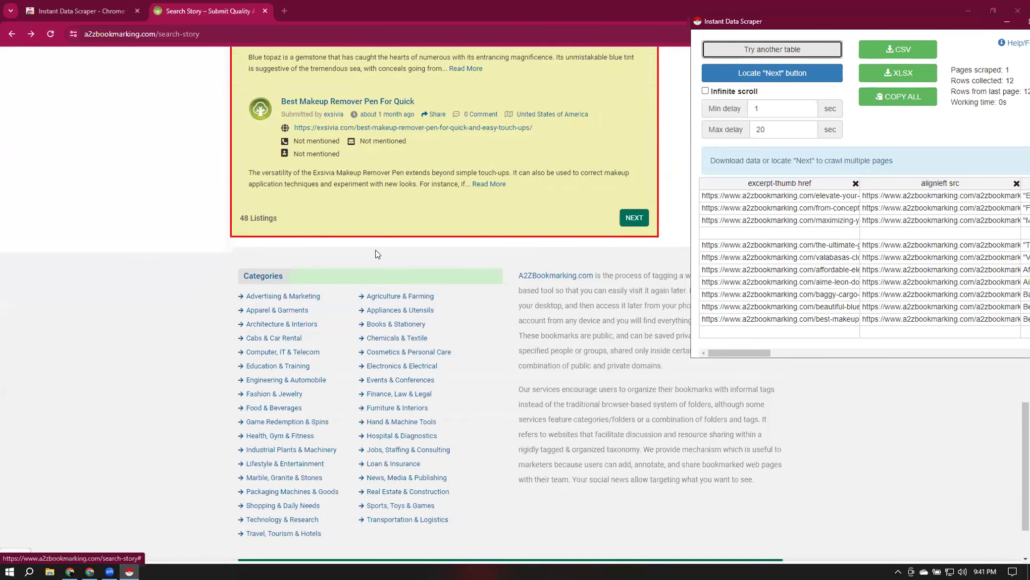
scroll(416, 209, "up", 10)
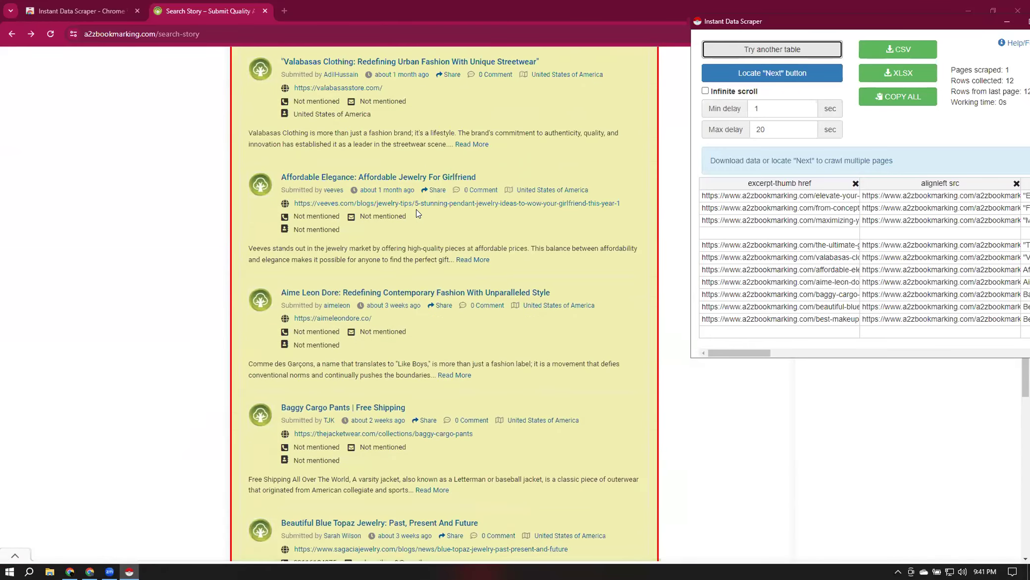
scroll(416, 209, "up", 10)
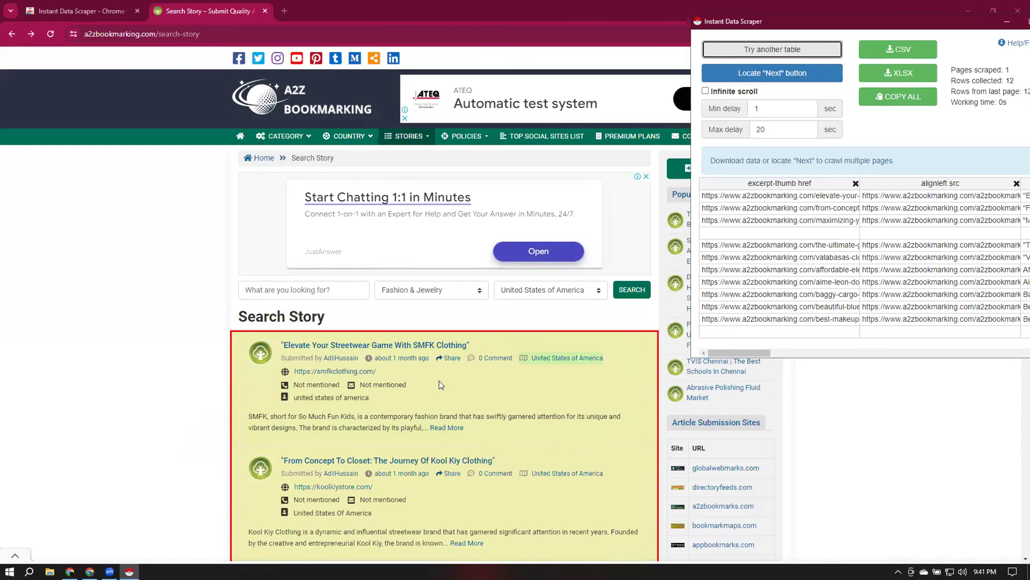
scroll(439, 381, "down", 2)
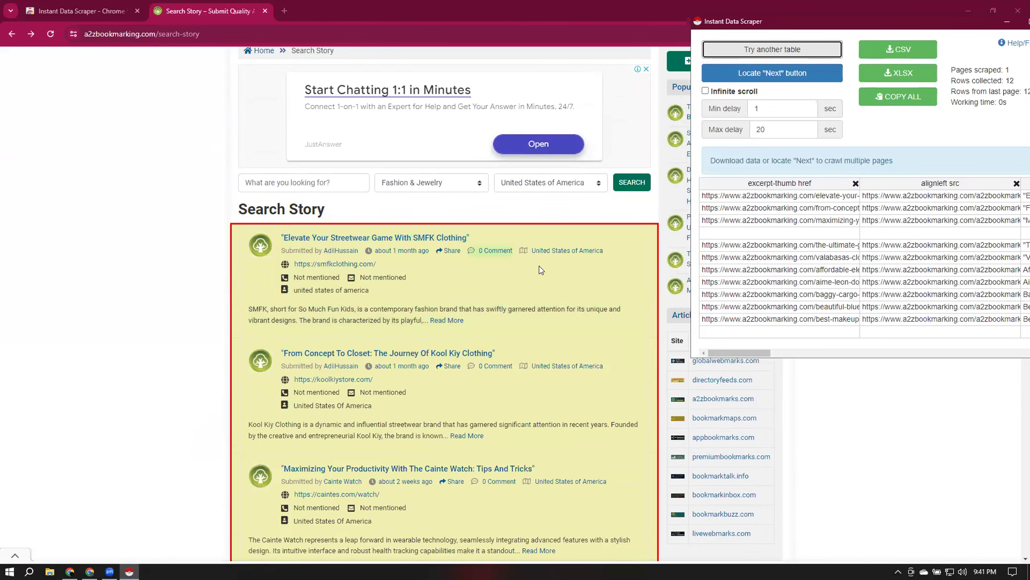
scroll(540, 265, "down", 20)
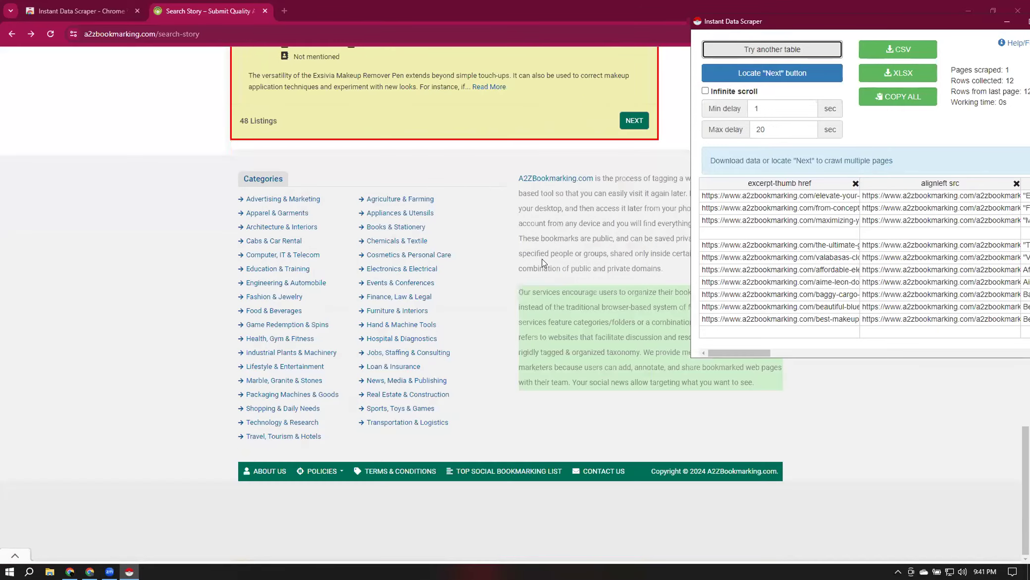
scroll(542, 258, "up", 3)
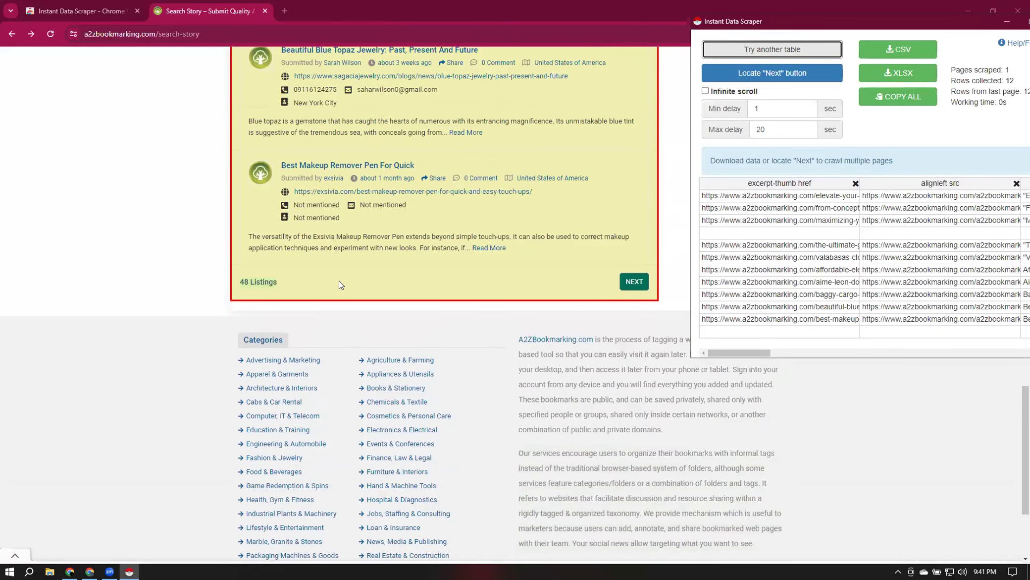
scroll(476, 240, "up", 15)
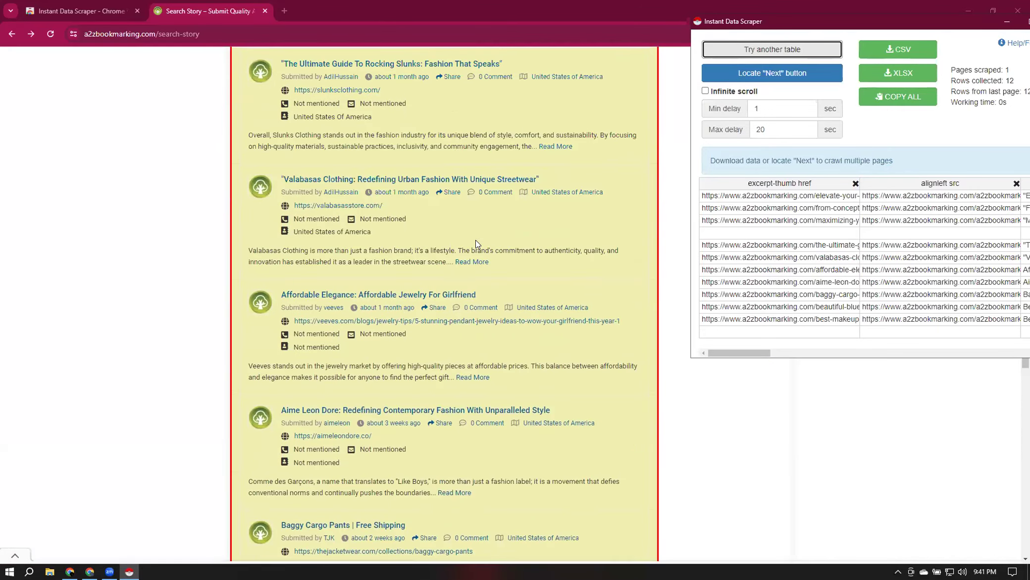
scroll(473, 243, "up", 9)
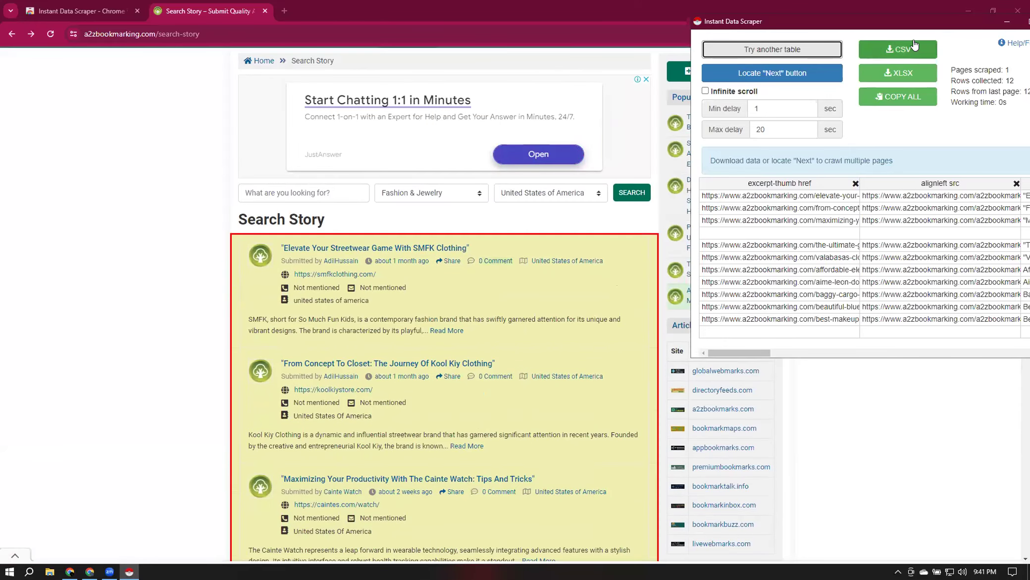
Move the scraper window fully into view, enable infinite scroll and start crawling the story listings
left_click_drag(950, 27, 791, 29)
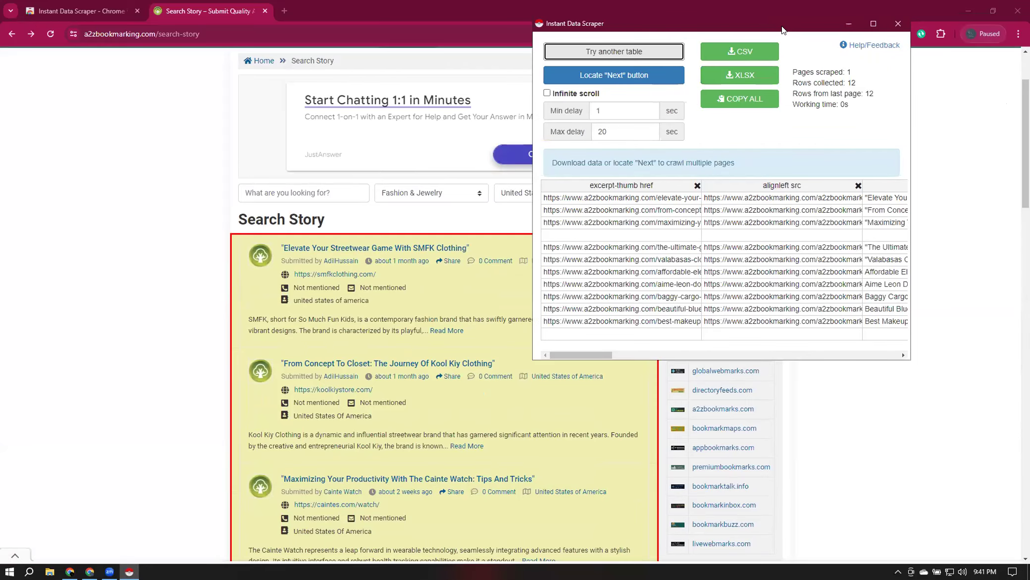
left_click(547, 93)
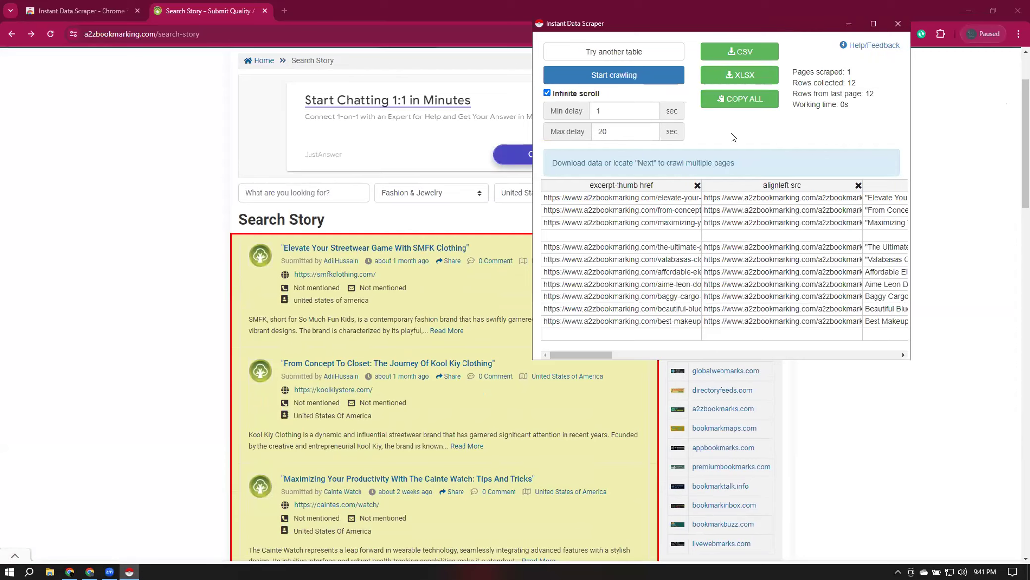
left_click(616, 80)
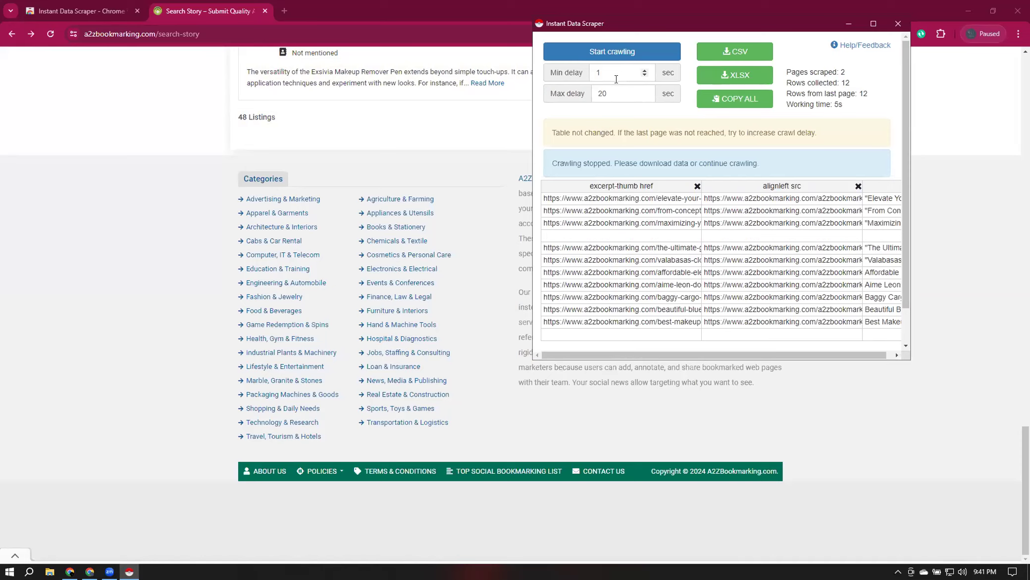
Review the crawl statistics for pages scraped, rows collected and working time
double_click(844, 73)
double_click(845, 83)
left_click_drag(843, 104, 819, 103)
mouse_move(789, 76)
left_mouse_down()
mouse_move(848, 85)
mouse_move(848, 99)
mouse_move(787, 70)
left_mouse_up()
left_click(854, 76)
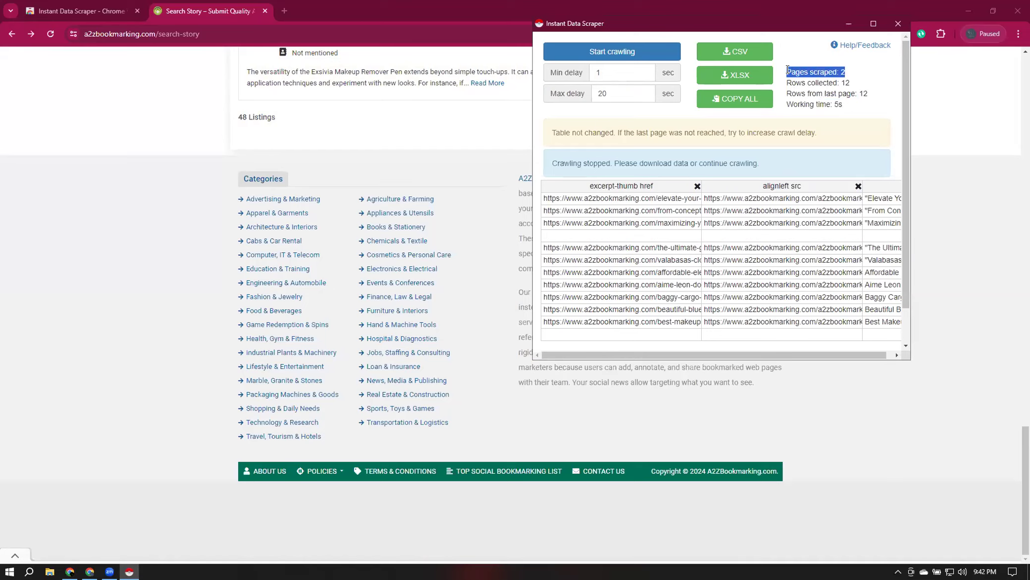
Minimize the scraper window and inspect the story listings page, its Next button and the browser's installed extensions
left_click(849, 25)
scroll(644, 346, "up", 4)
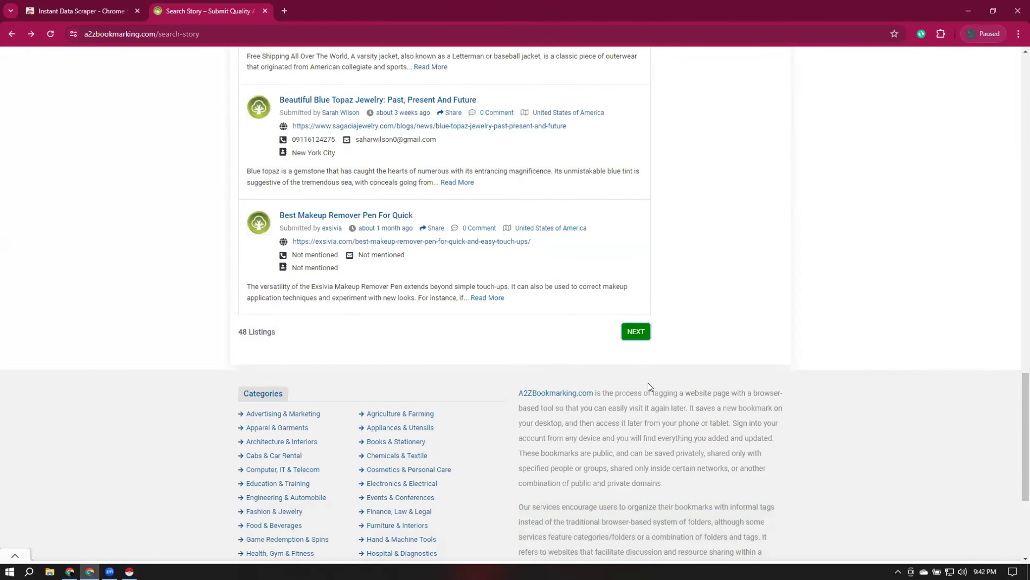
scroll(691, 311, "up", 15)
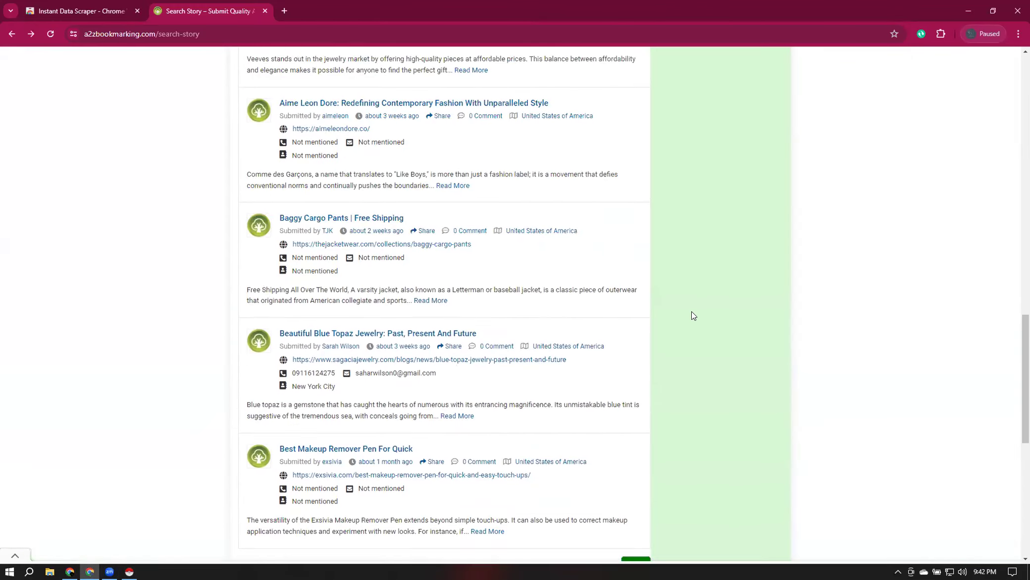
scroll(691, 310, "up", 5)
scroll(692, 314, "down", 15)
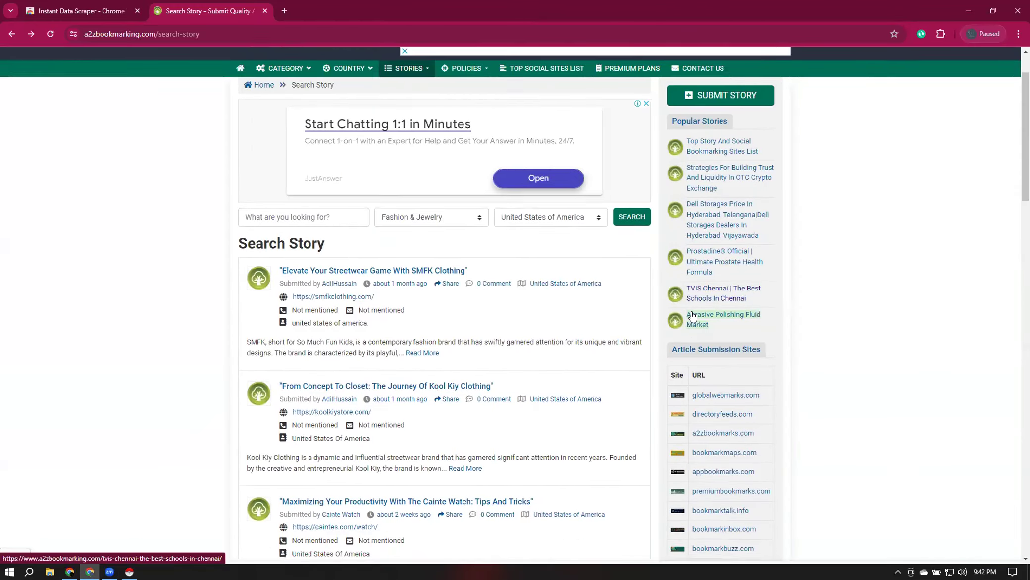
scroll(693, 316, "down", 9)
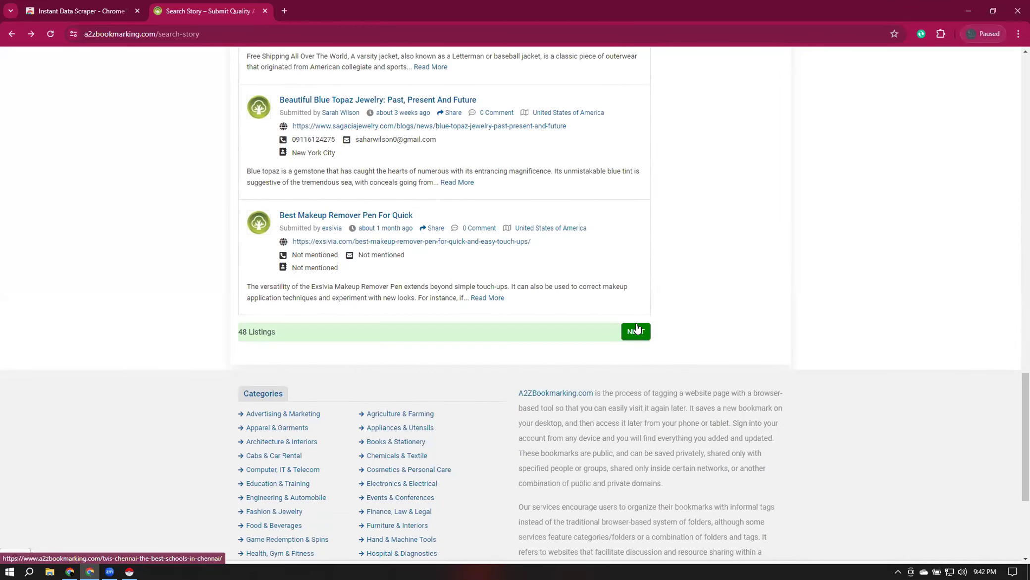
scroll(692, 308, "up", 20)
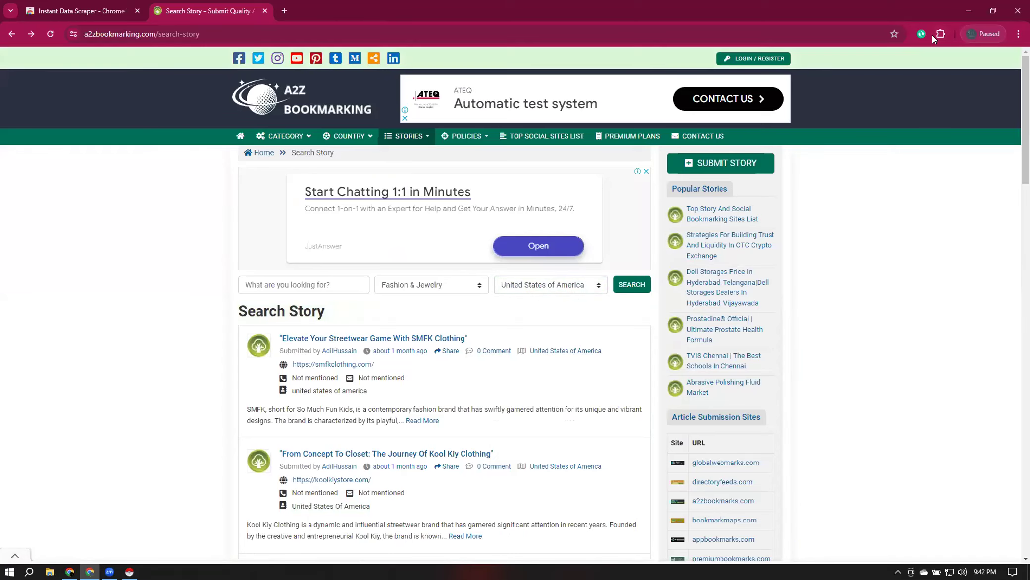
left_click(939, 33)
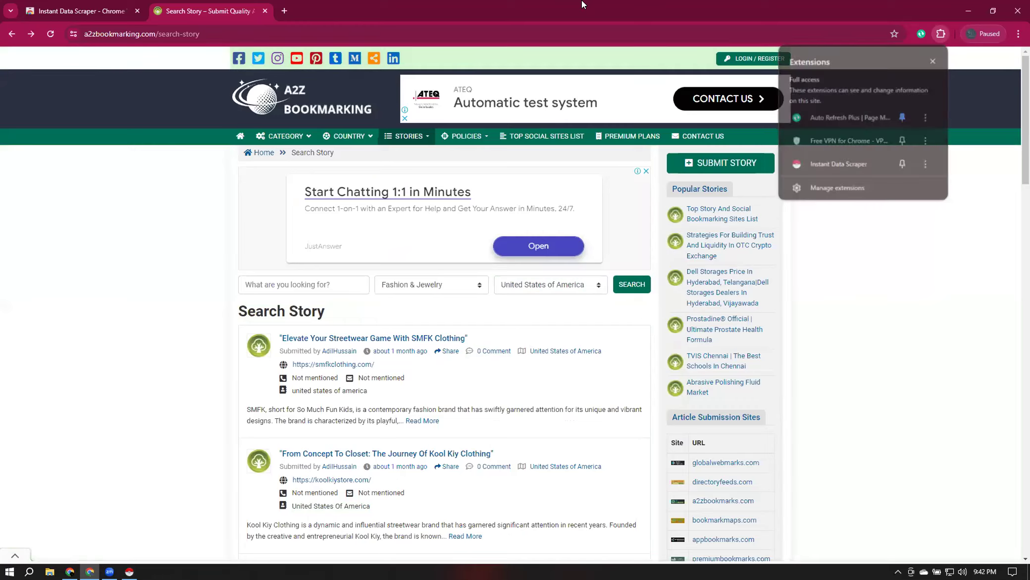
left_click(838, 258)
scroll(182, 364, "down", 10)
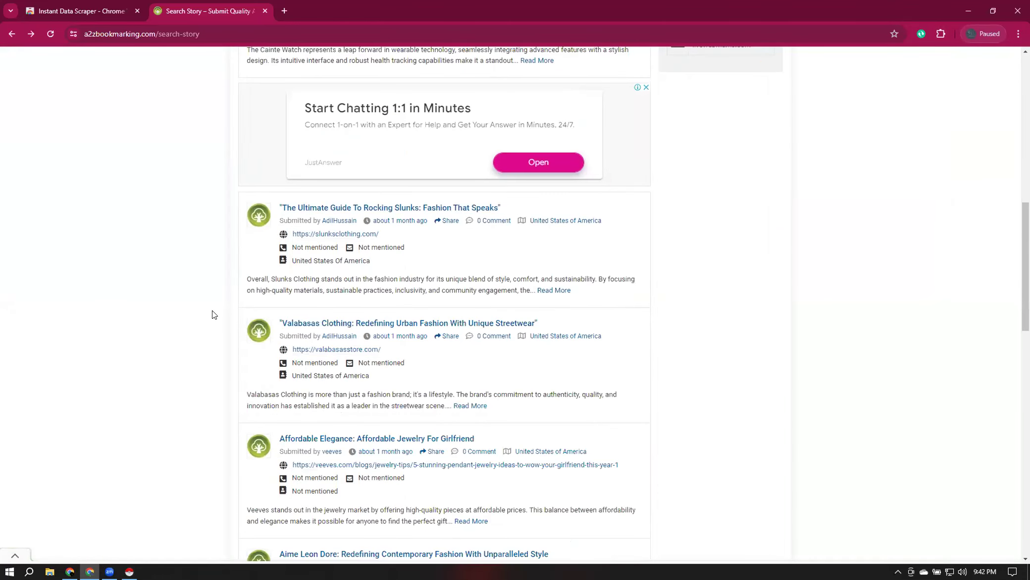
scroll(198, 327, "down", 6)
Restore the scraper window and export the collected story listing rows as an XLSX file
left_click(129, 572)
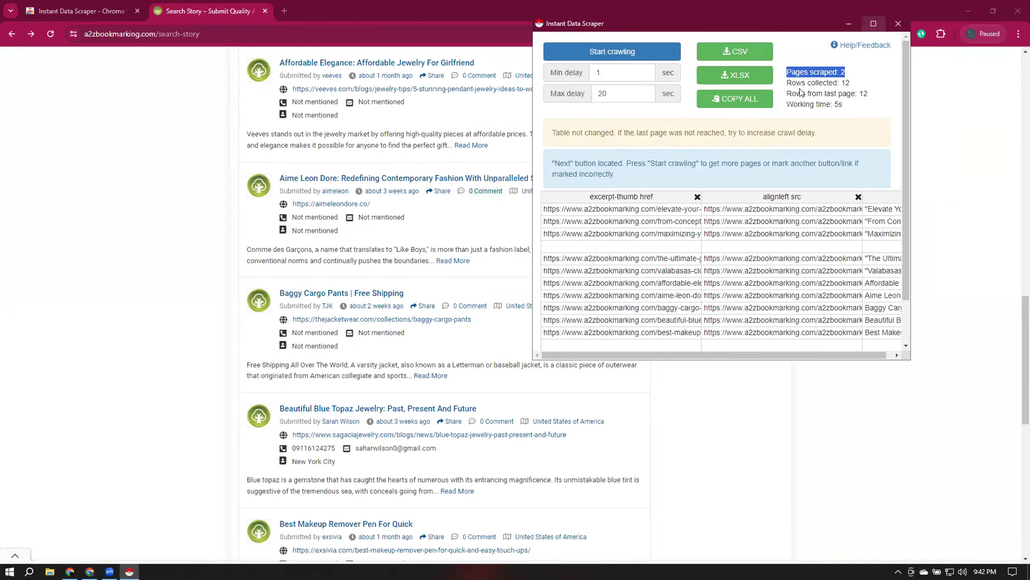
left_click(844, 71)
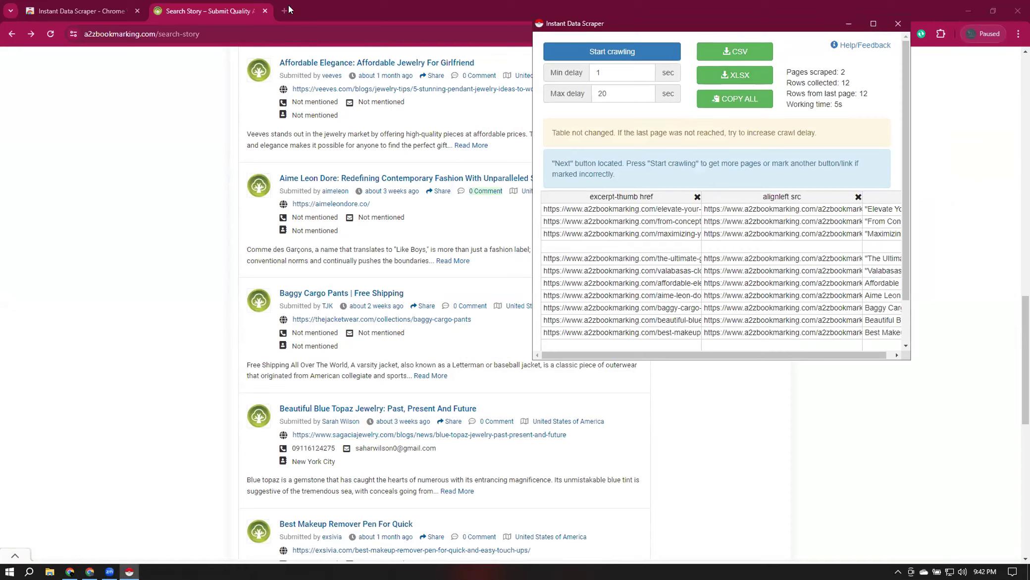
left_click(748, 78)
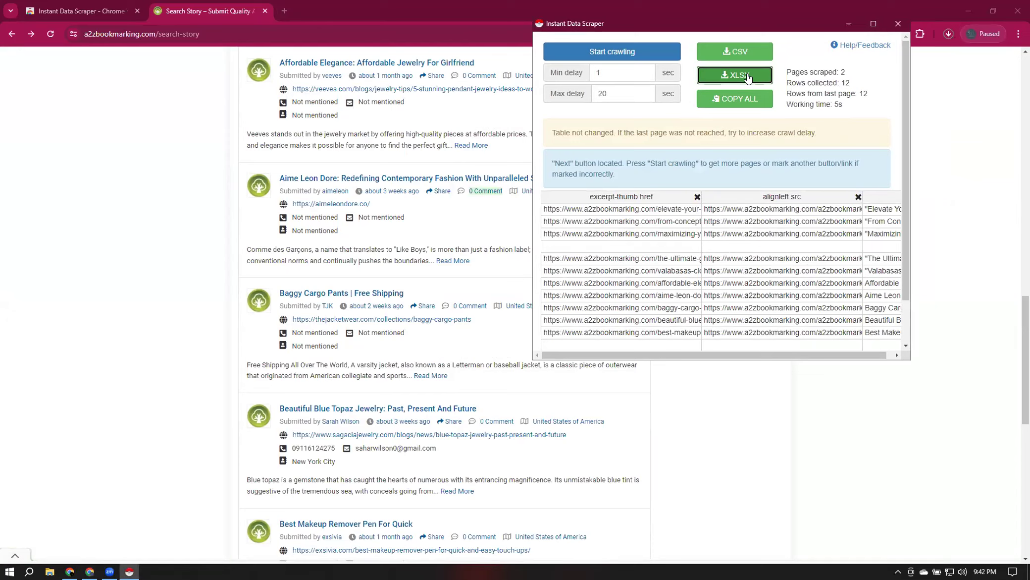
Export the collected story listing rows as a CSV file and return to the main browser window
left_click(745, 52)
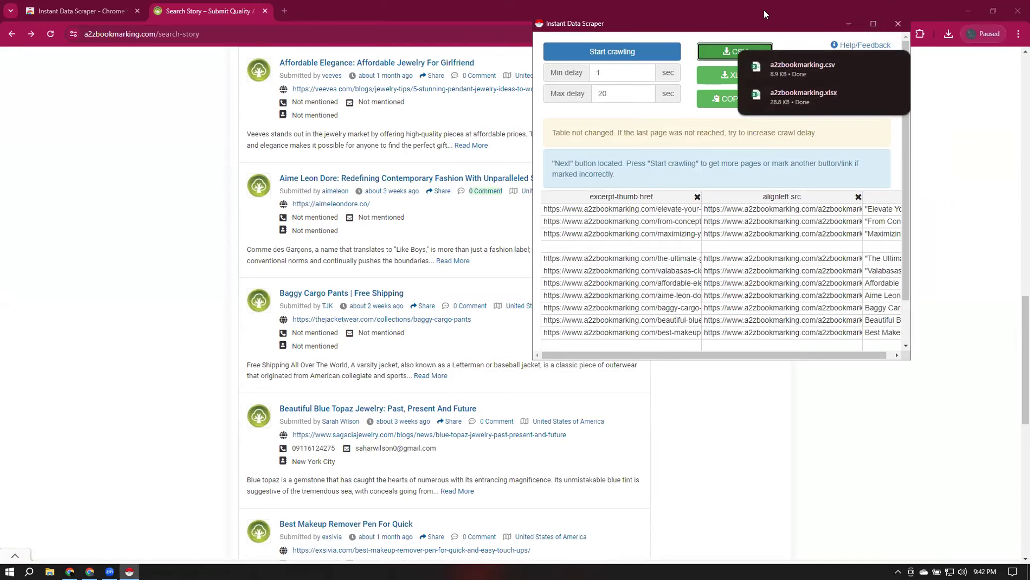
left_click(740, 15)
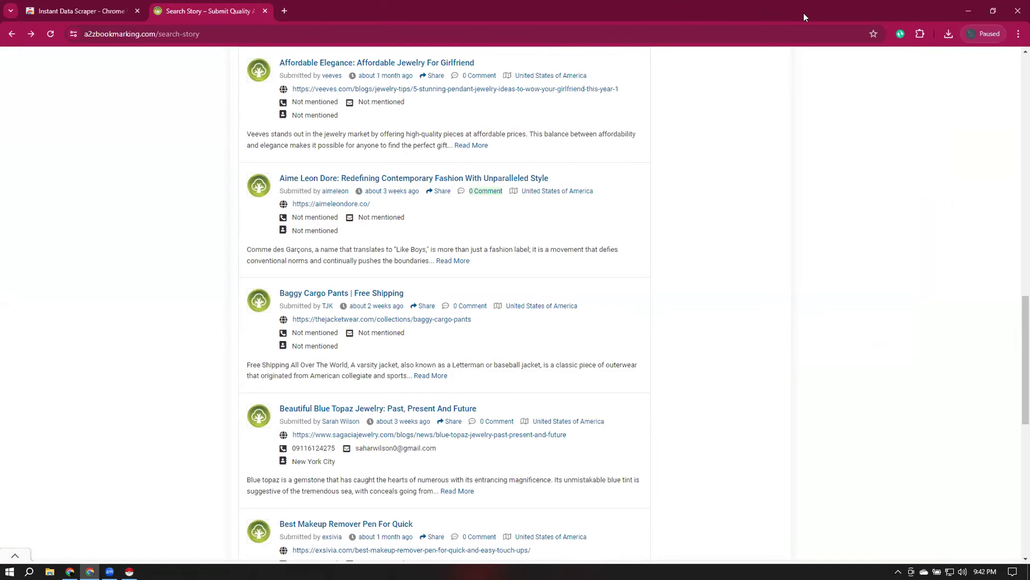
left_click(284, 11)
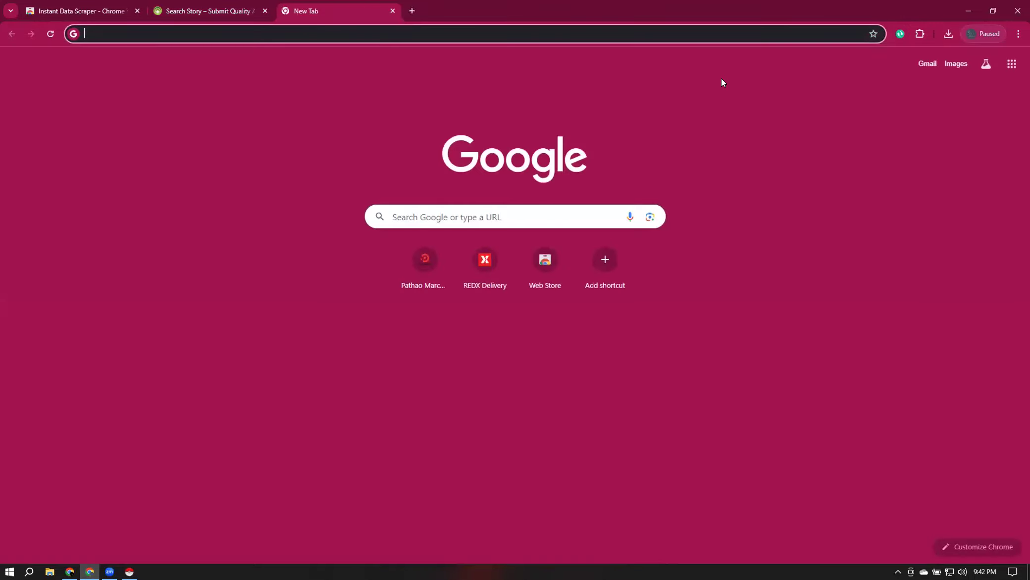
left_click(1012, 64)
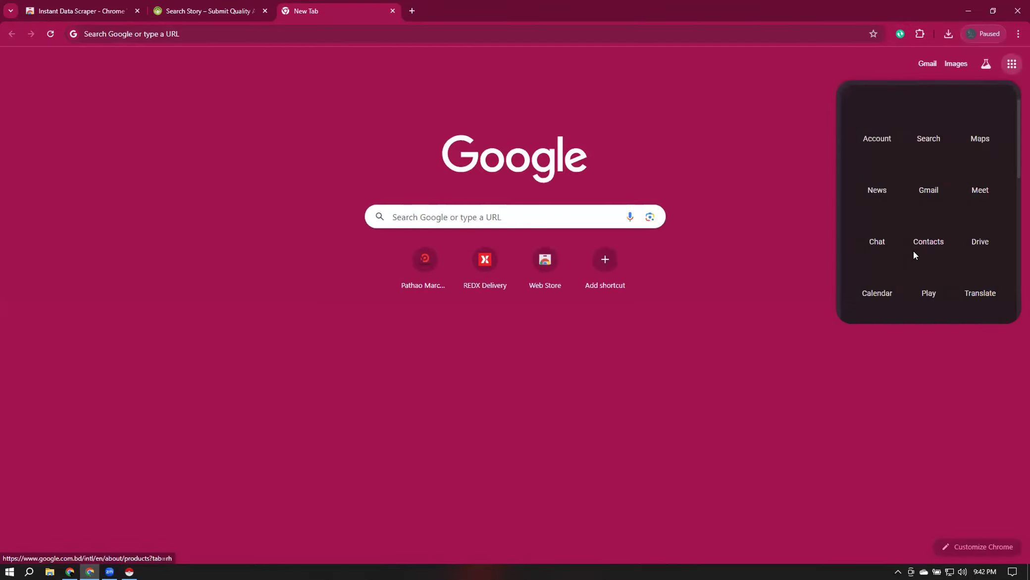
scroll(928, 249, "down", 3)
left_click(974, 248)
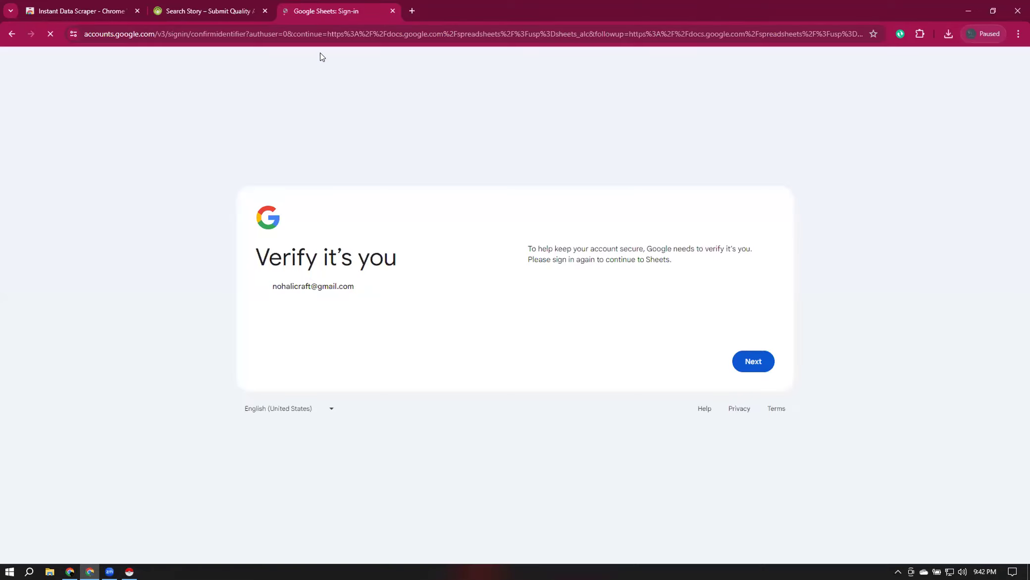
left_click(750, 362)
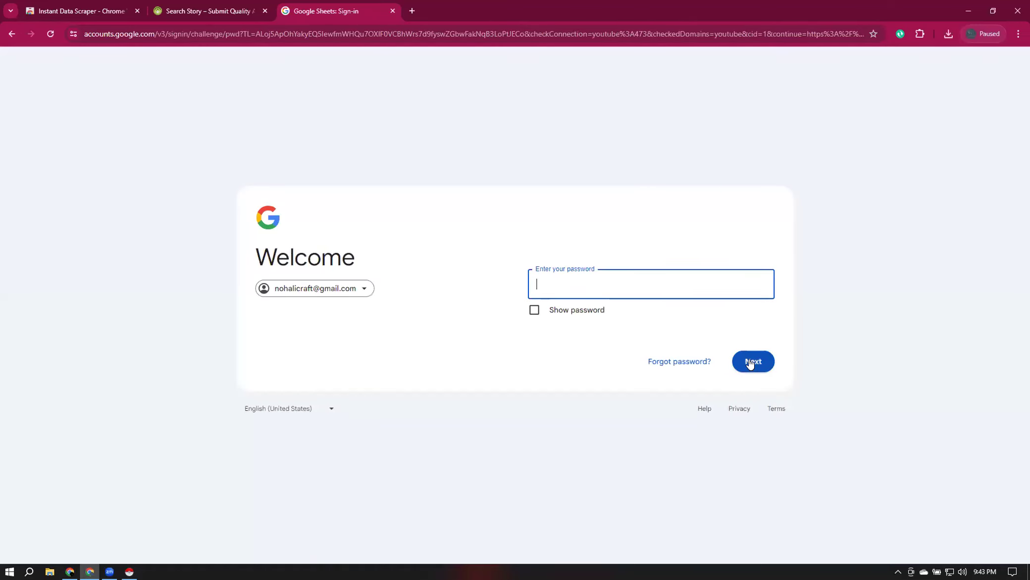
left_click(392, 10)
scroll(659, 139, "up", 10)
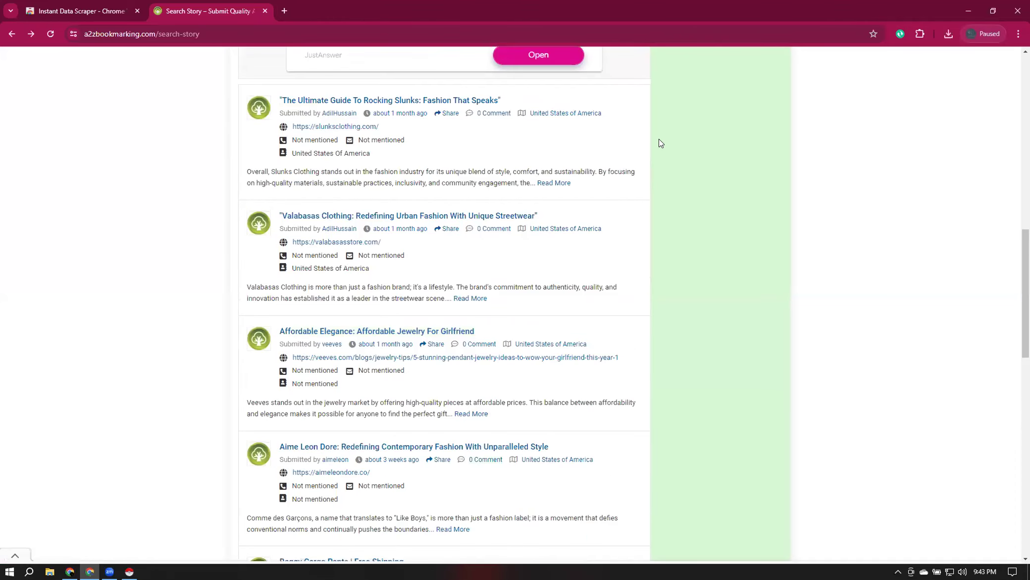
scroll(659, 139, "up", 8)
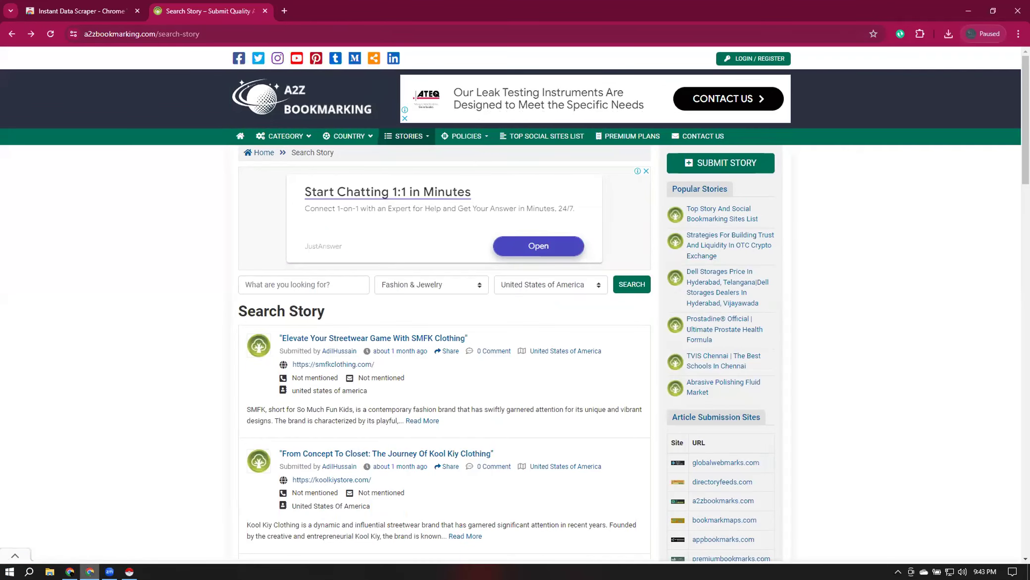
Switch to the other Chrome window and open Google Sheets from a new tab
mouse_move(90, 572)
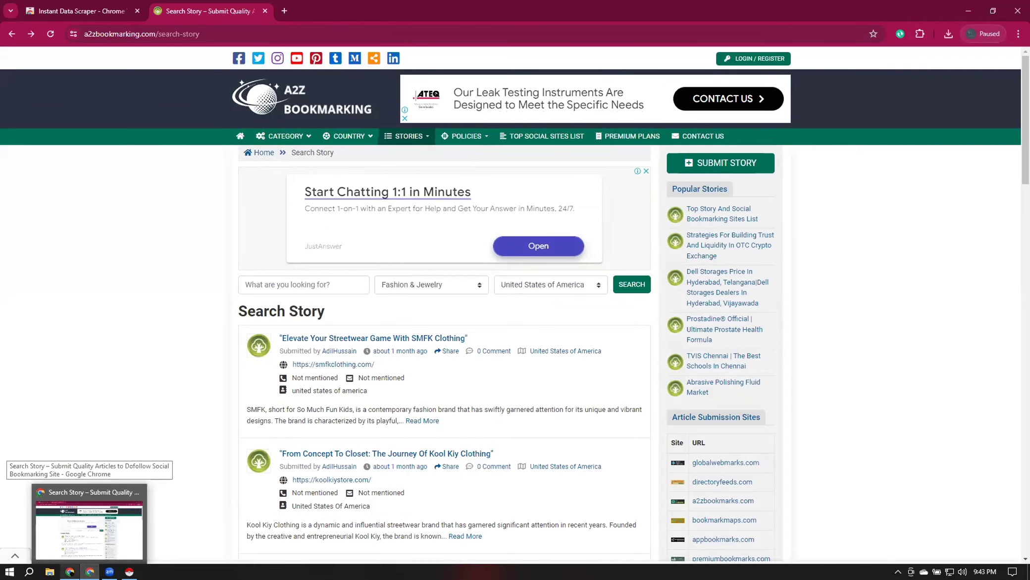
left_click(70, 571)
left_click(919, 11)
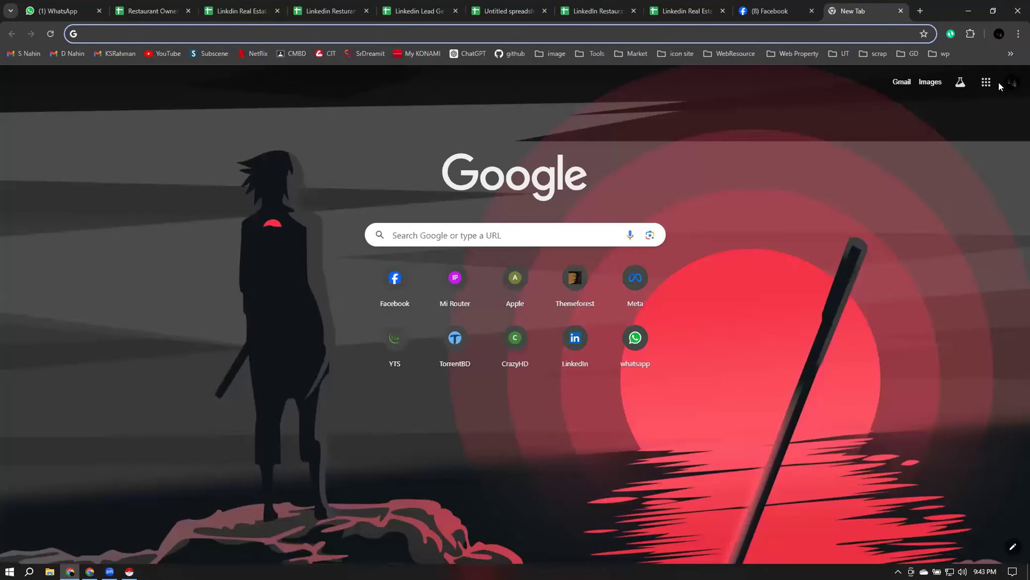
left_click(985, 82)
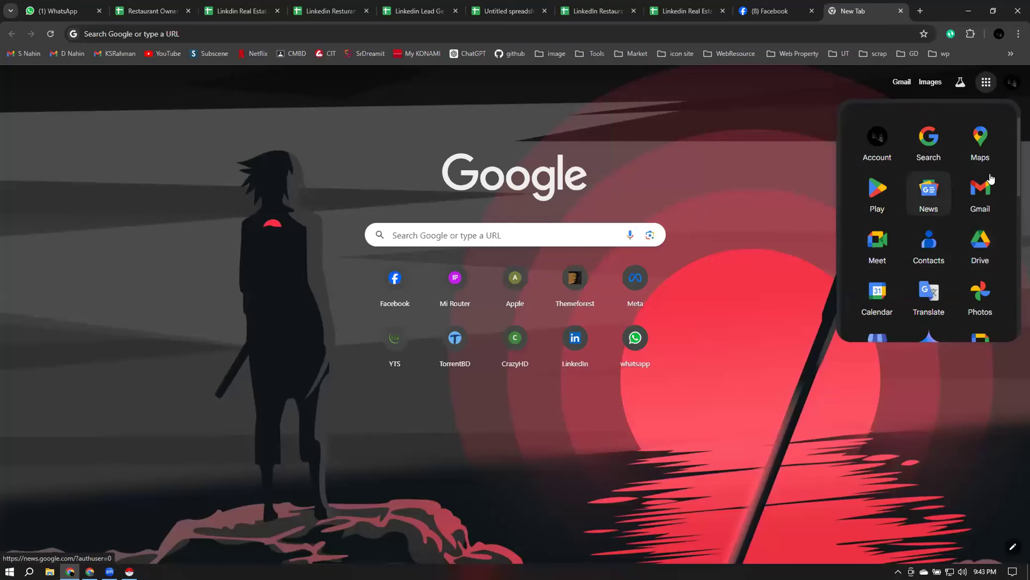
scroll(936, 169, "down", 4)
scroll(937, 174, "down", 2)
left_click(929, 211)
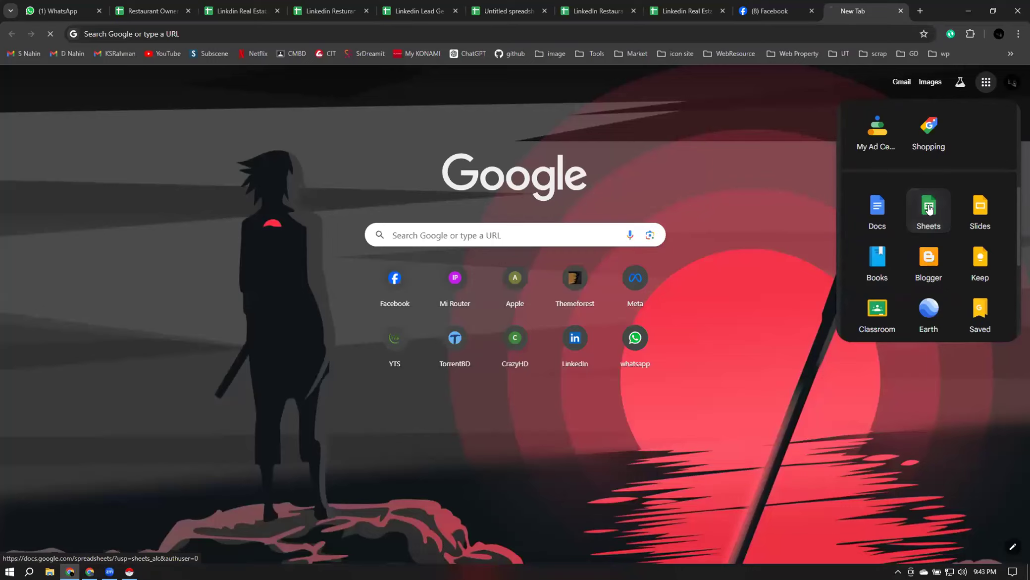
Create a blank spreadsheet without the Tables sidebar, closing the Facebook and WhatsApp tabs
left_click(813, 11)
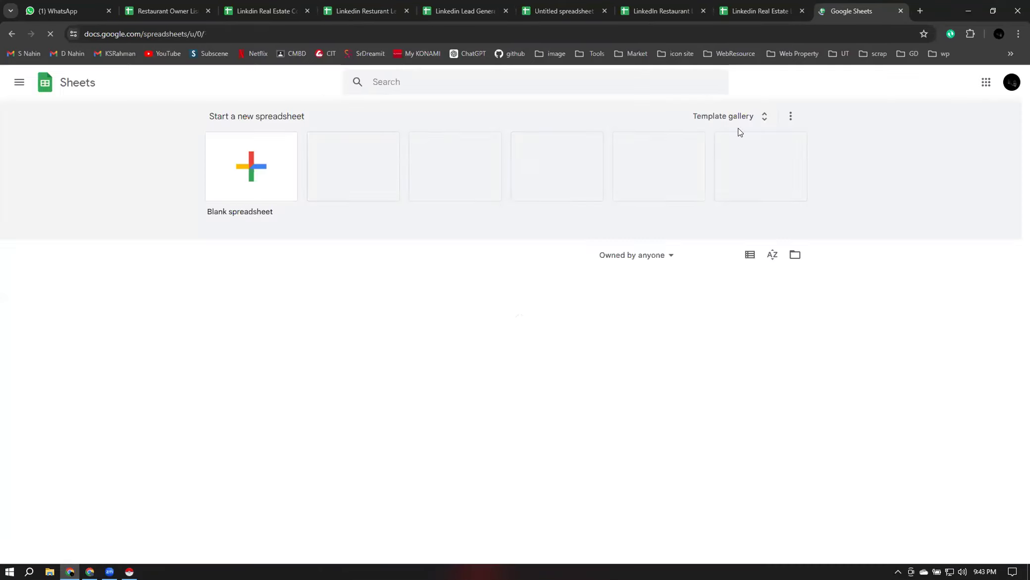
left_click(251, 165)
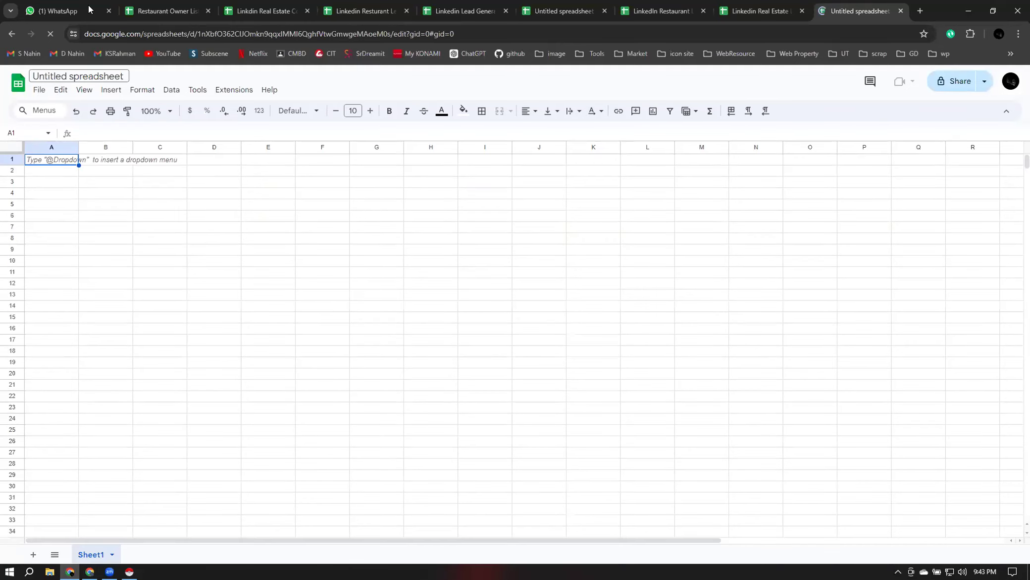
left_click(109, 10)
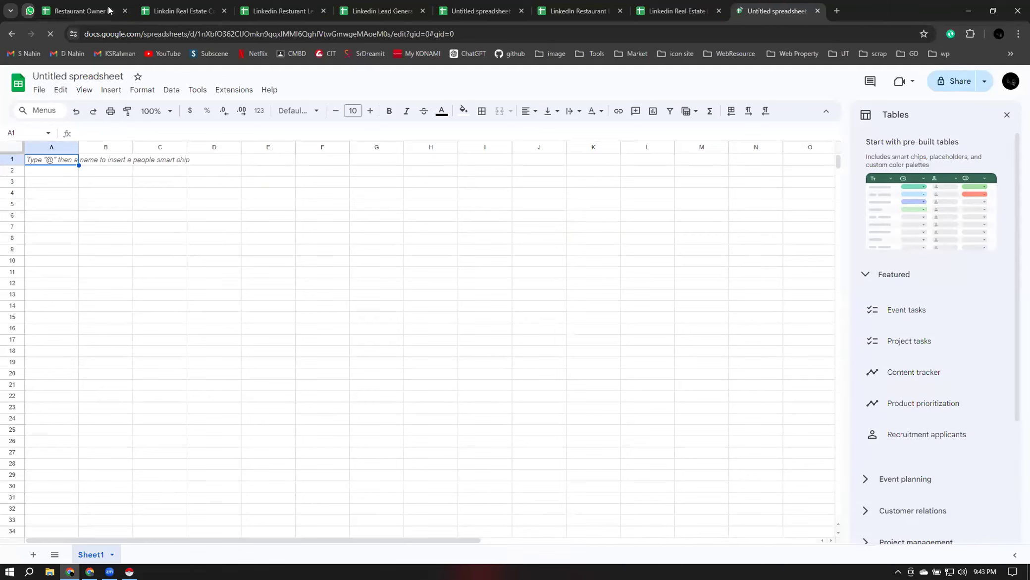
left_click(1007, 115)
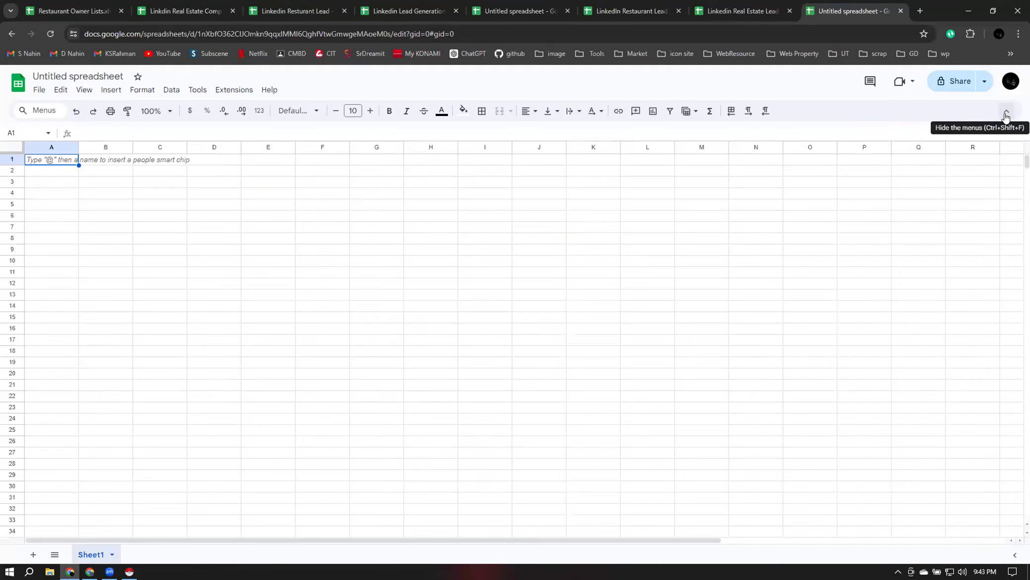
Import a2zbookmarking.csv from the Downloads folder, replacing the spreadsheet and detecting the separator automatically
left_click(39, 93)
left_click(57, 141)
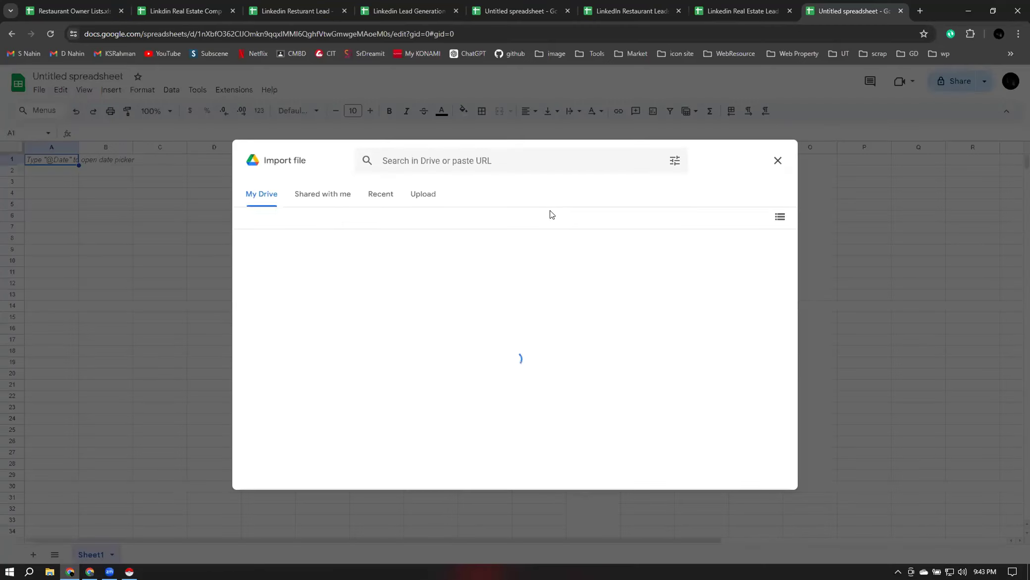
left_click(425, 195)
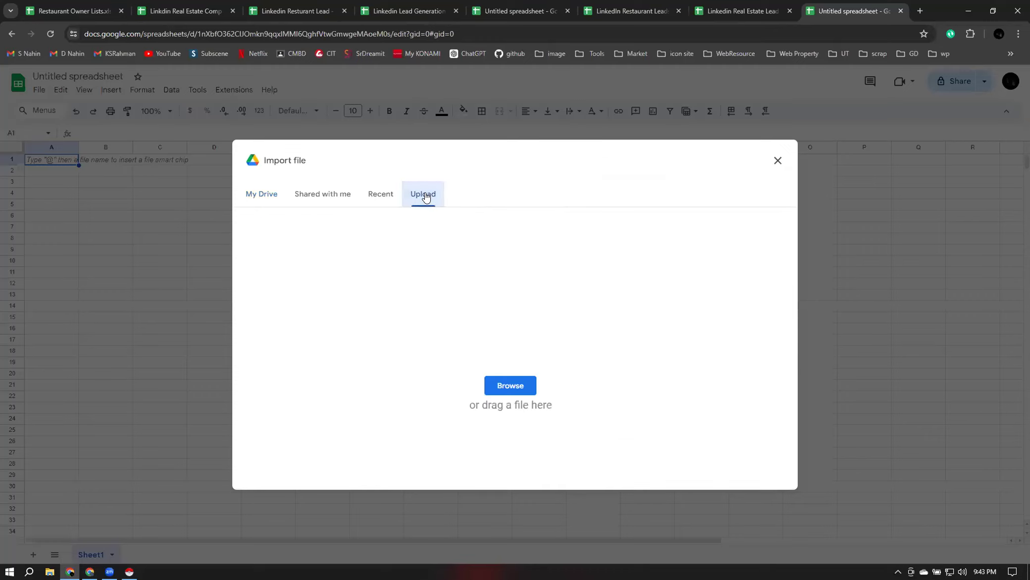
left_click(509, 392)
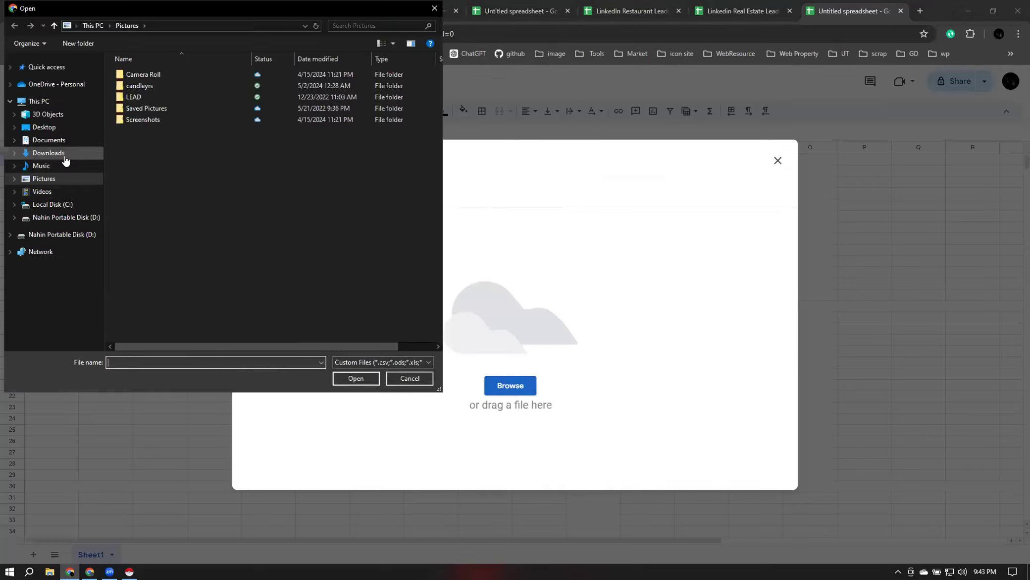
left_click(63, 153)
left_click(150, 107)
left_click(205, 113)
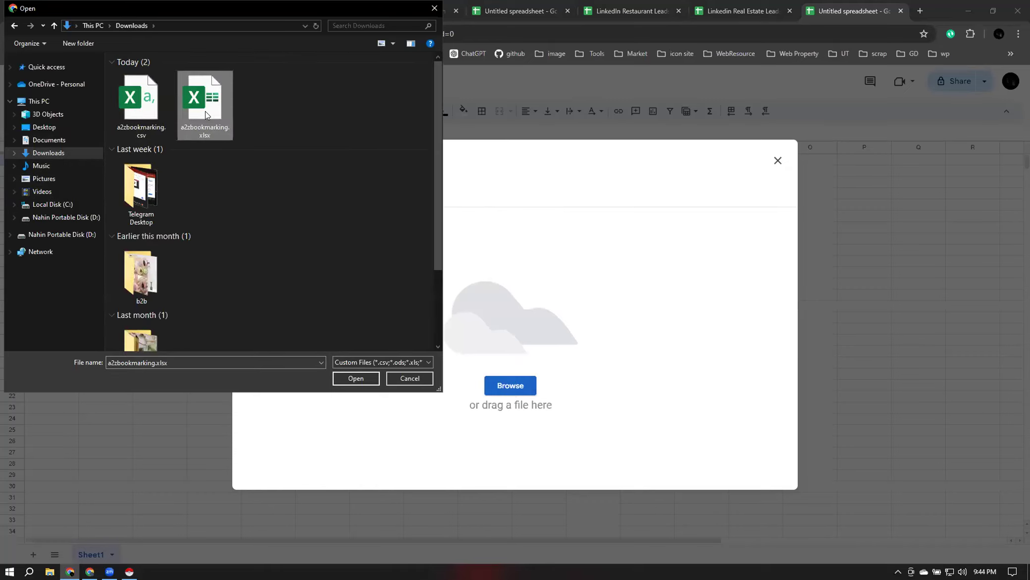
left_click(141, 115)
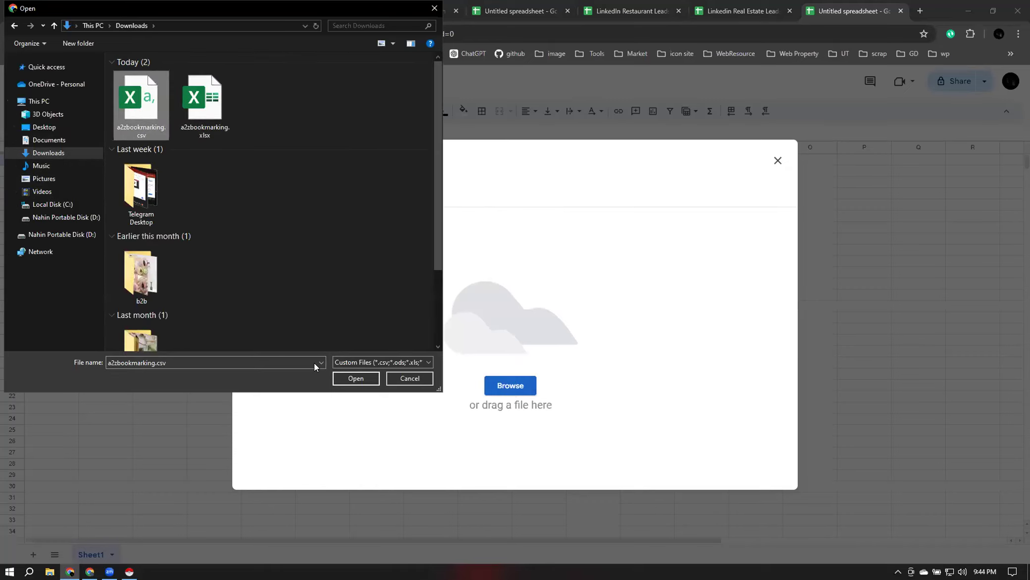
left_click(359, 379)
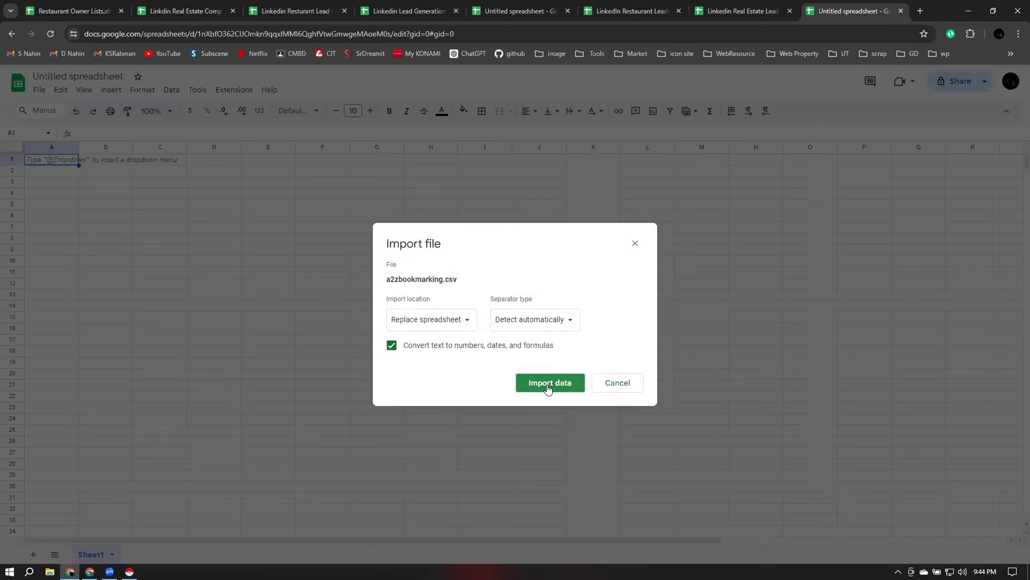
left_click(546, 384)
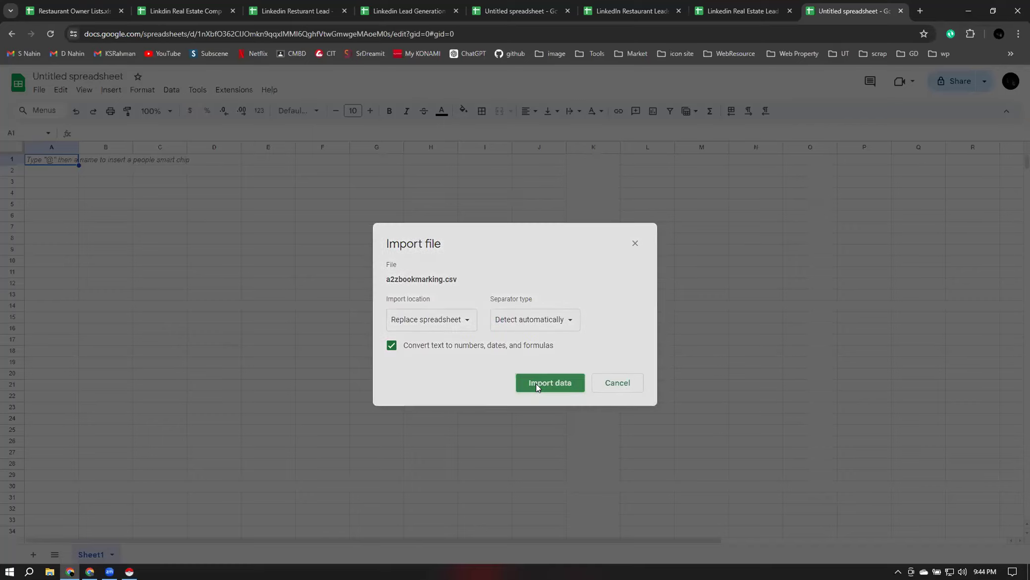
left_click(536, 383)
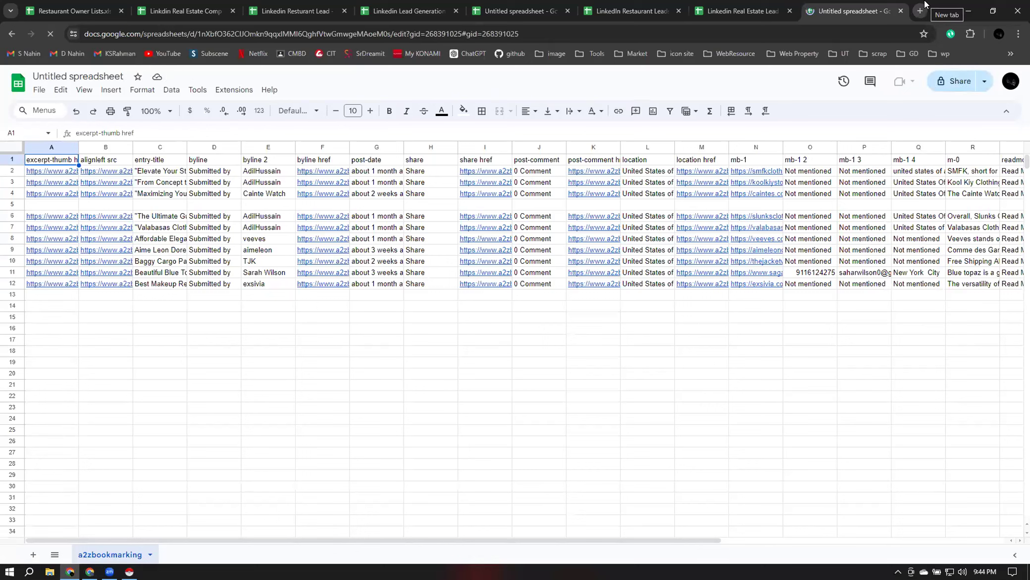
Delete the empty row 5 from the imported a2zbookmarking sheet
left_click(12, 205)
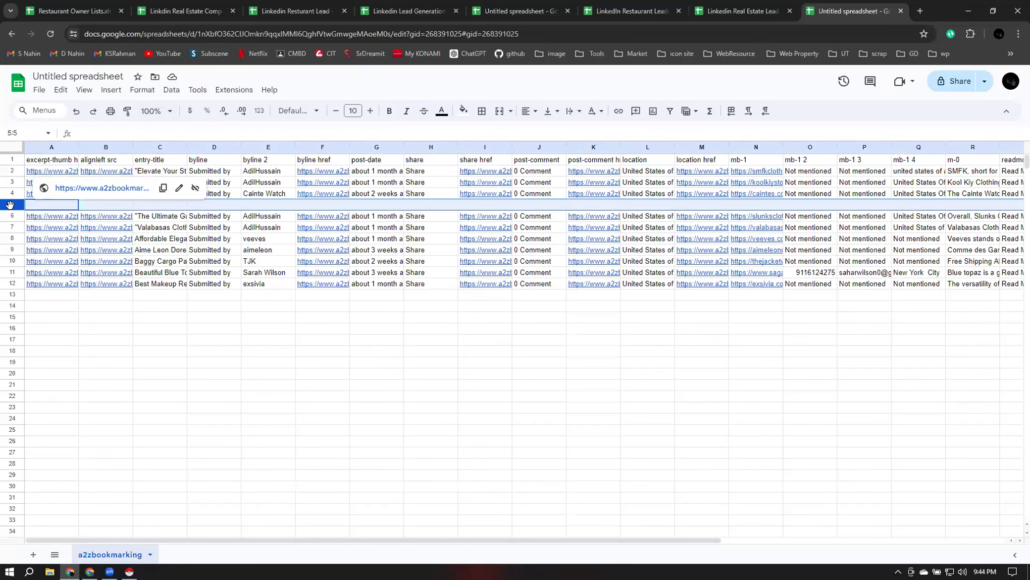
right_click(10, 204)
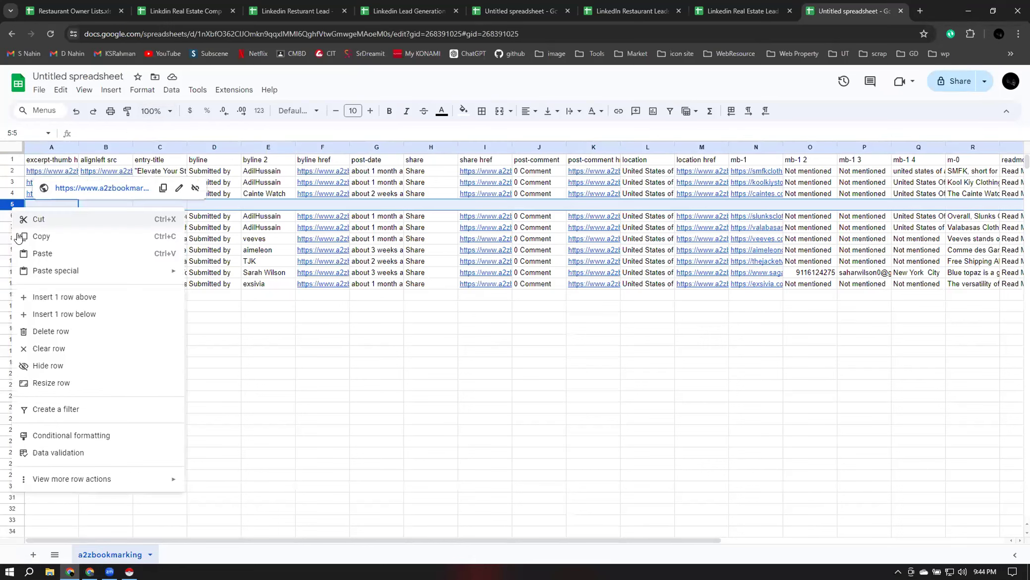
left_click(50, 331)
left_click(313, 374)
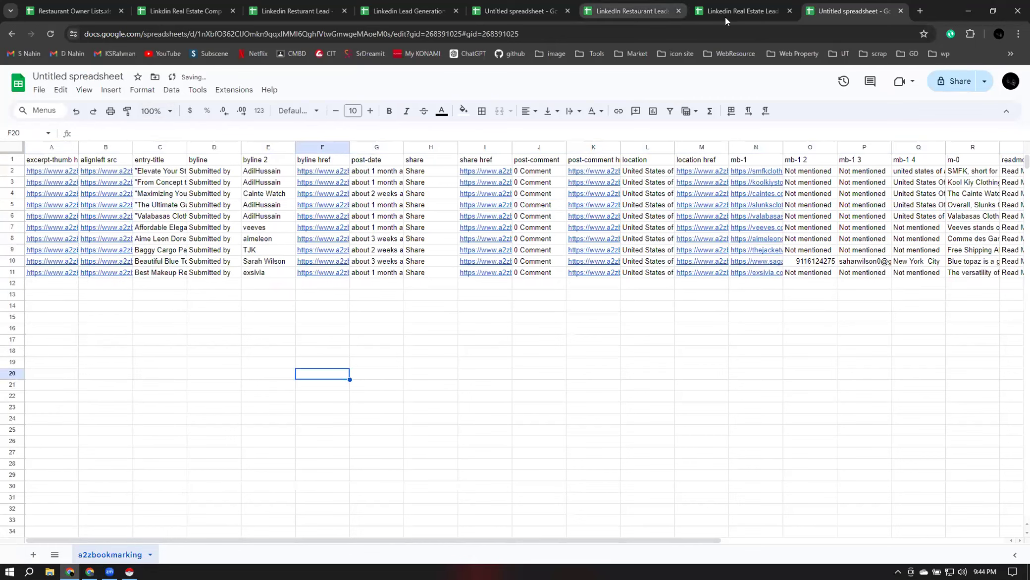
Close all the other spreadsheet tabs, keeping only the one with the imported bookmarking data
left_click(790, 11)
left_click(121, 11)
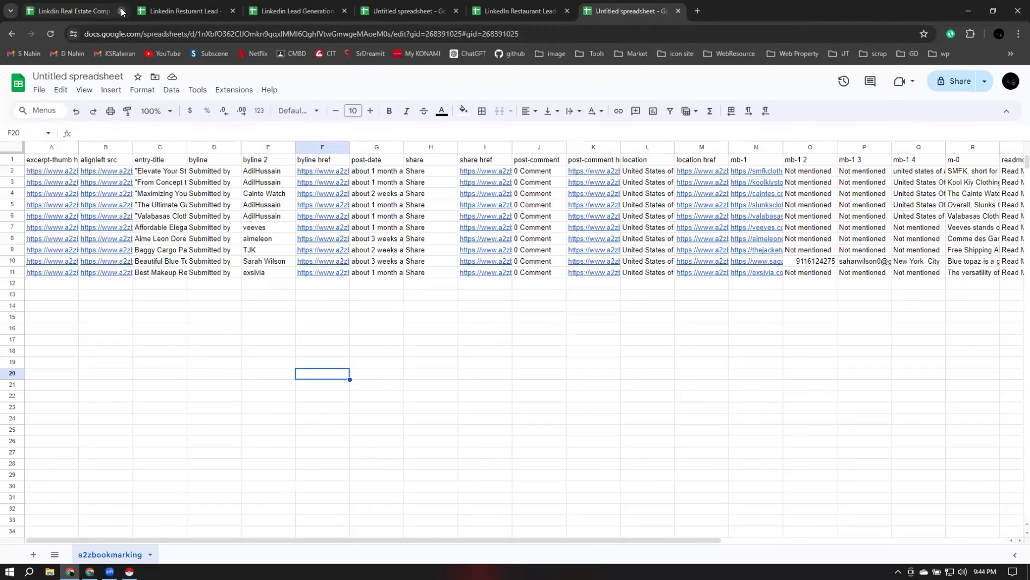
left_click(121, 11)
left_click(121, 11)
left_click(121, 11)
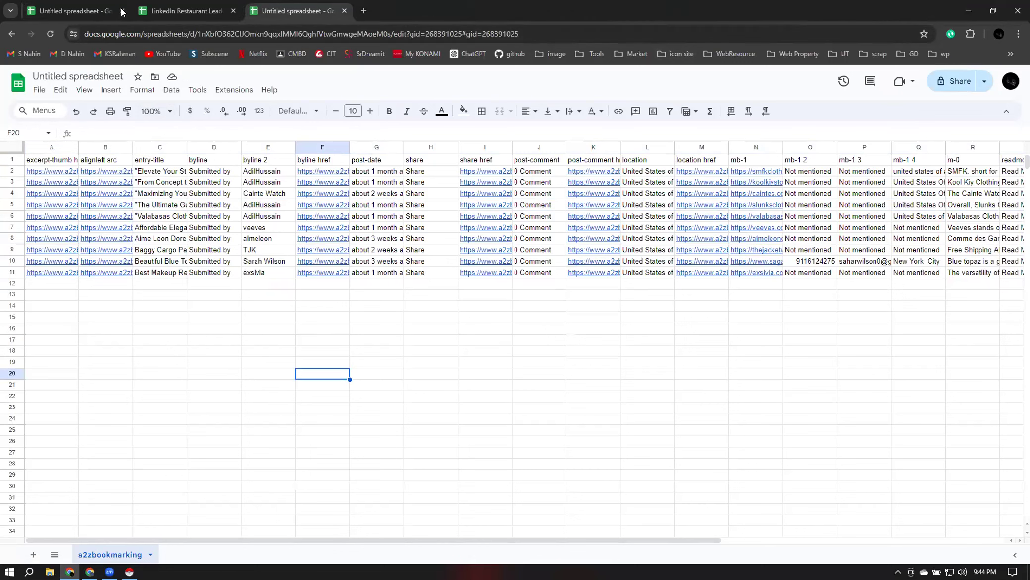
left_click(121, 11)
left_click(121, 11)
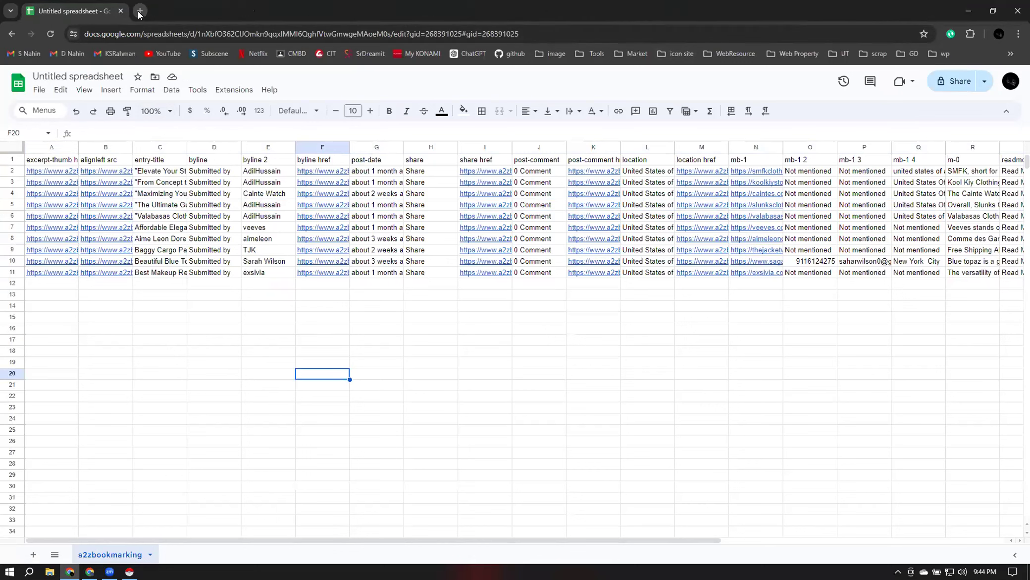
Enable the Instant Data Scraper extension in this Chrome window and open a new tab
left_click(139, 11)
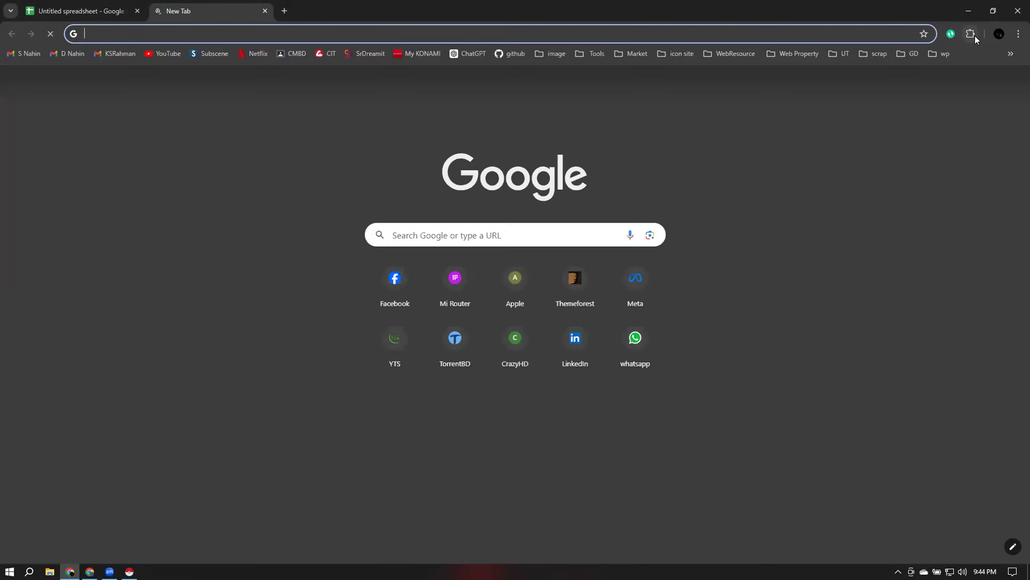
left_click(972, 35)
left_click(842, 192)
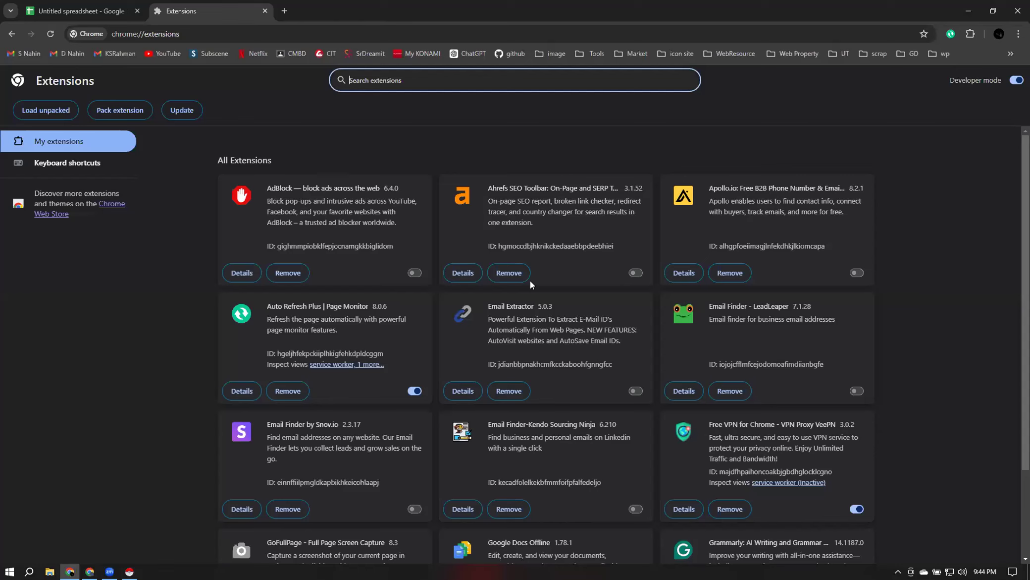
scroll(533, 280, "down", 8)
scroll(515, 312, "down", 4)
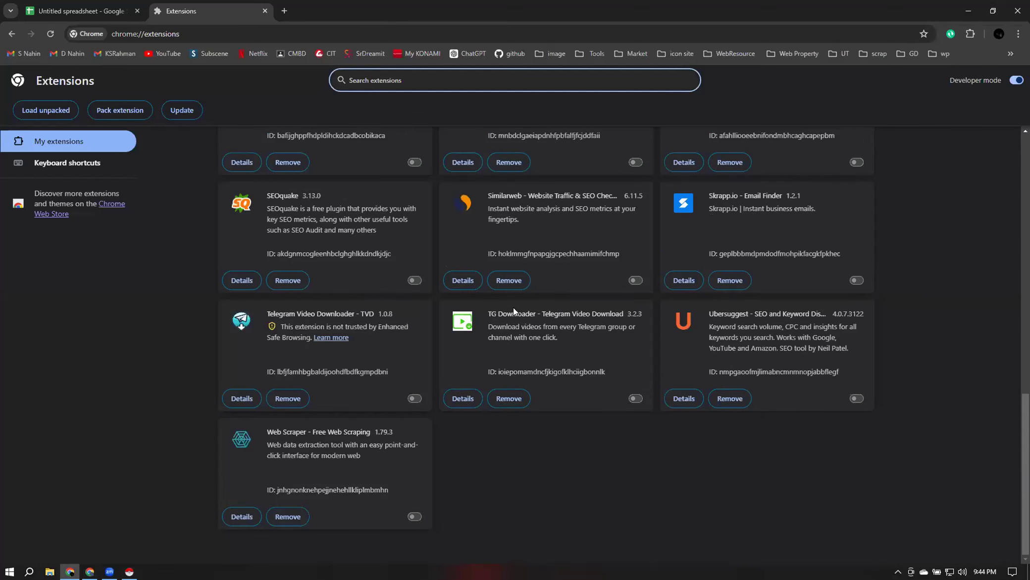
scroll(514, 307, "up", 4)
scroll(637, 317, "up", 1)
left_click(636, 312)
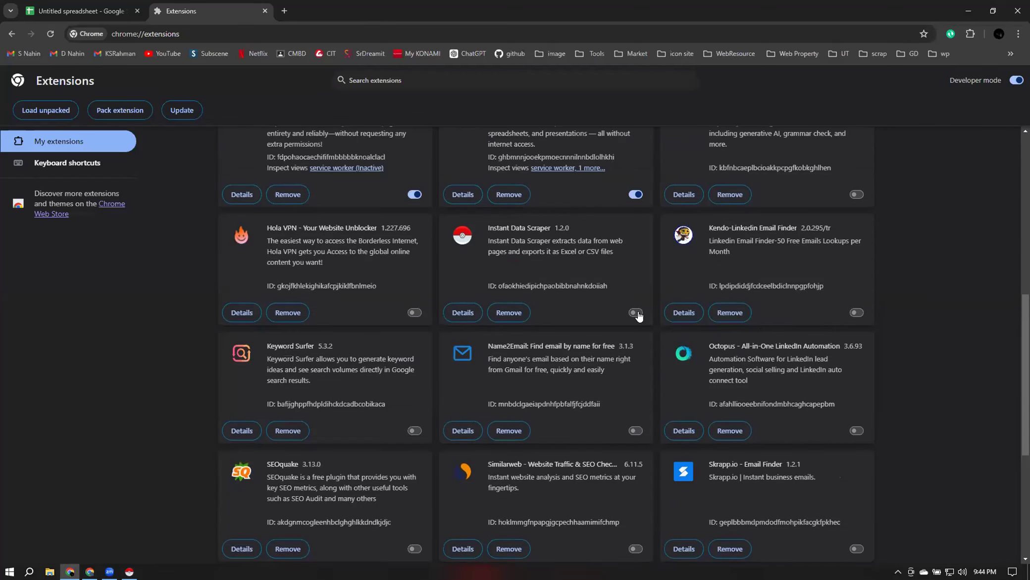
left_click(284, 11)
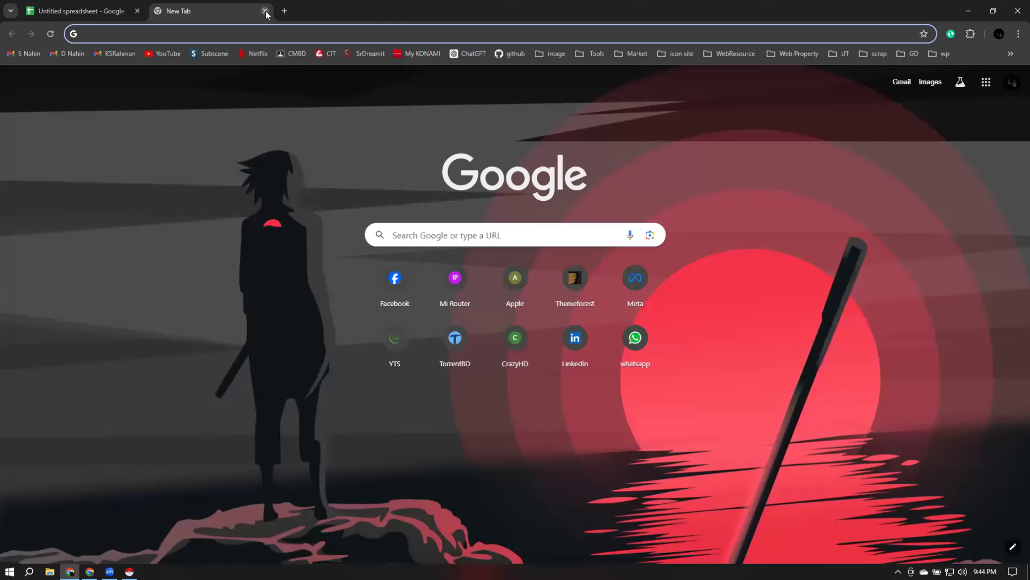
Open a2zbookmarking.com and go to its Fashion & Jewelry category
type("a2")
key("Return")
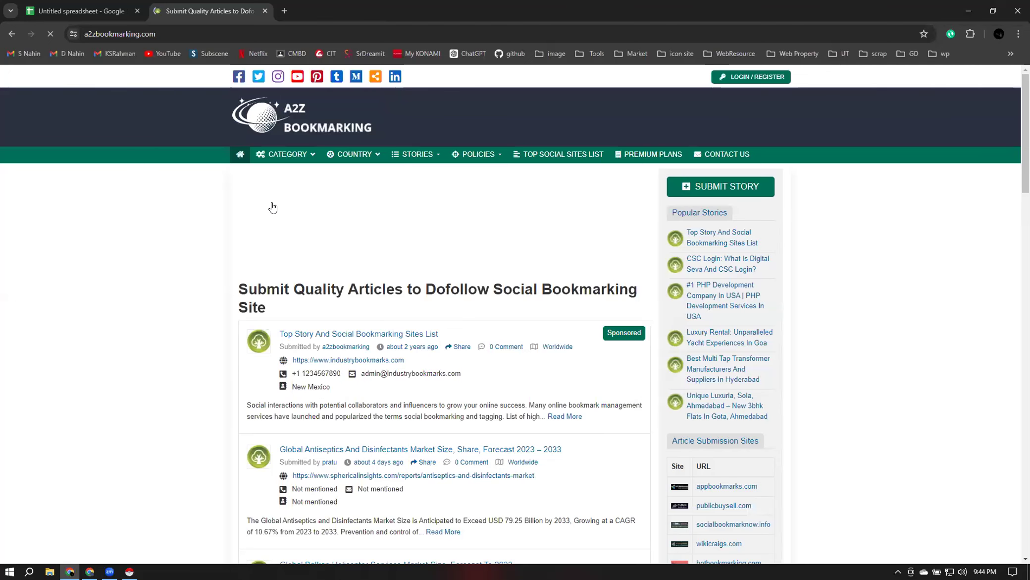
left_click(270, 211)
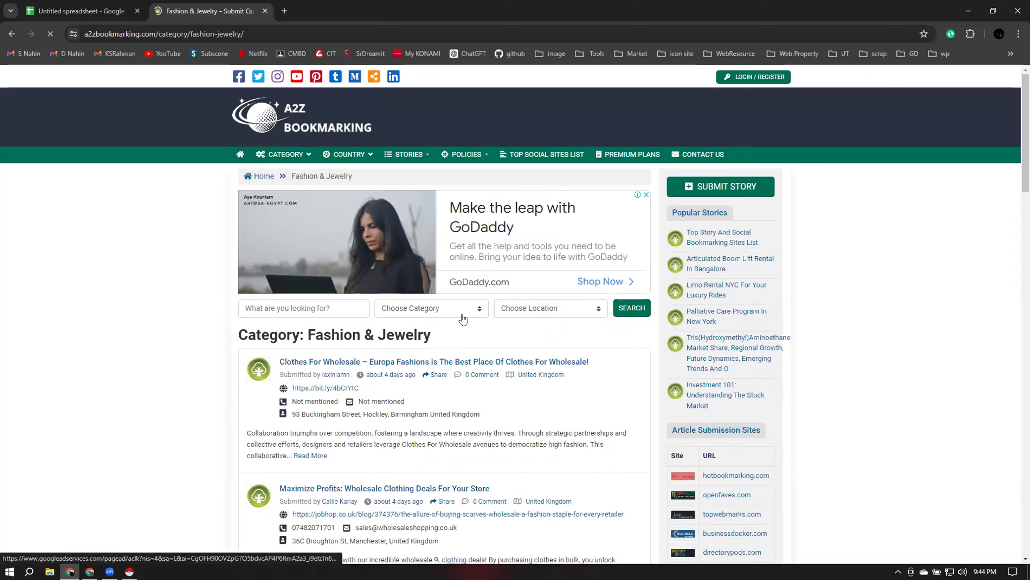
Search the stories by category Fashion & Jewelry and location United States of America
left_click(448, 313)
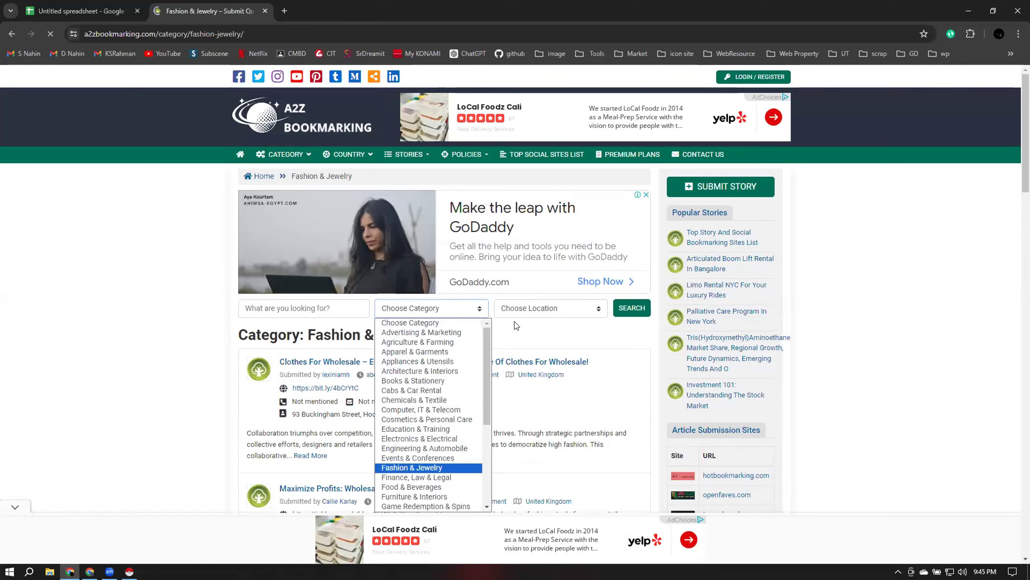
key("Return")
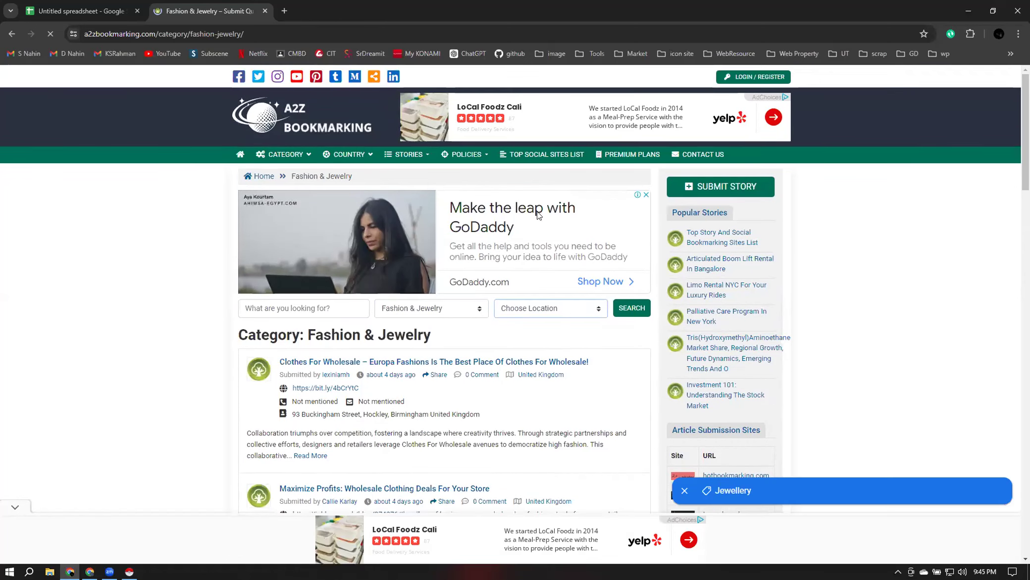
key("alt+Down")
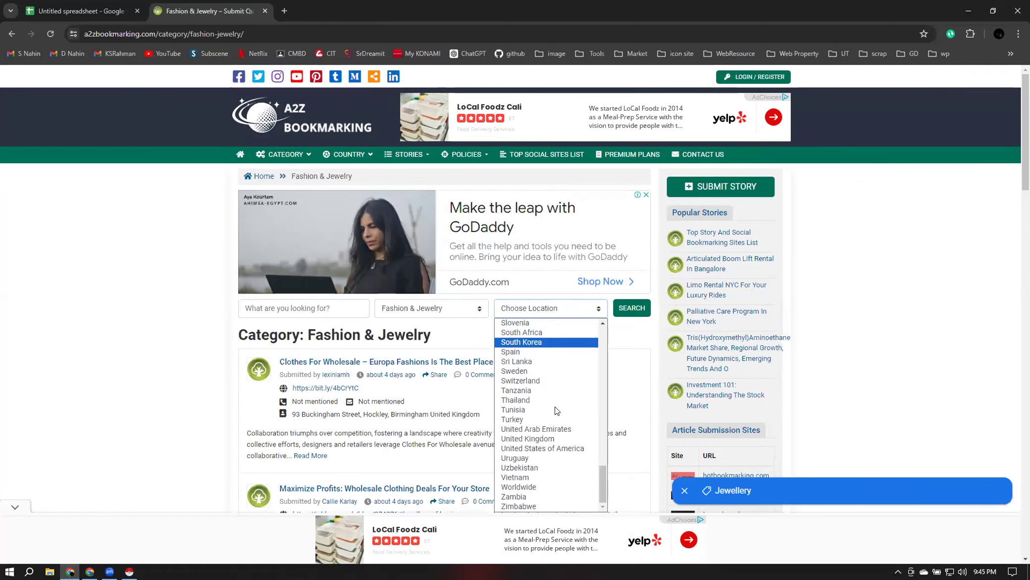
left_click(550, 448)
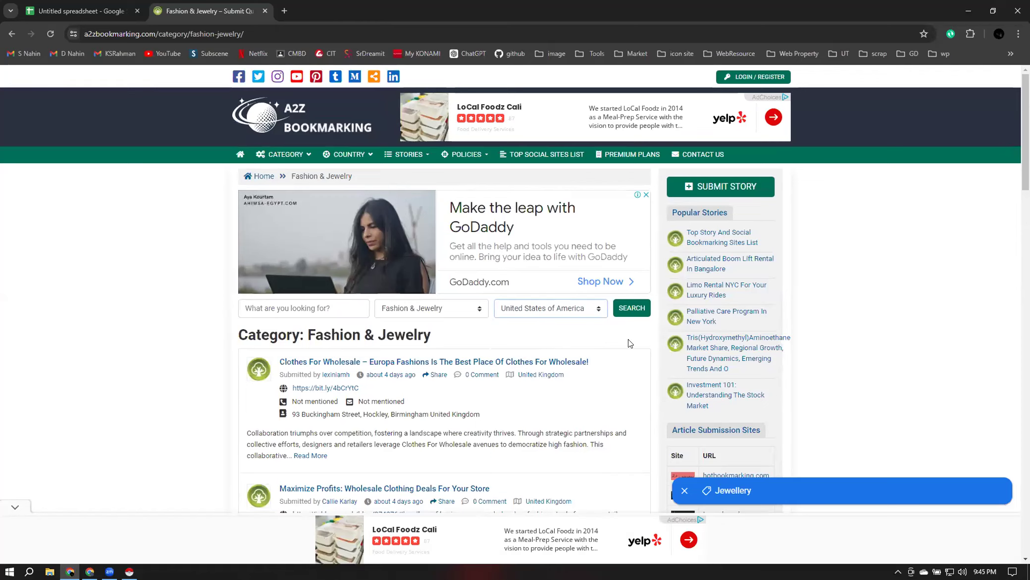
left_click(632, 309)
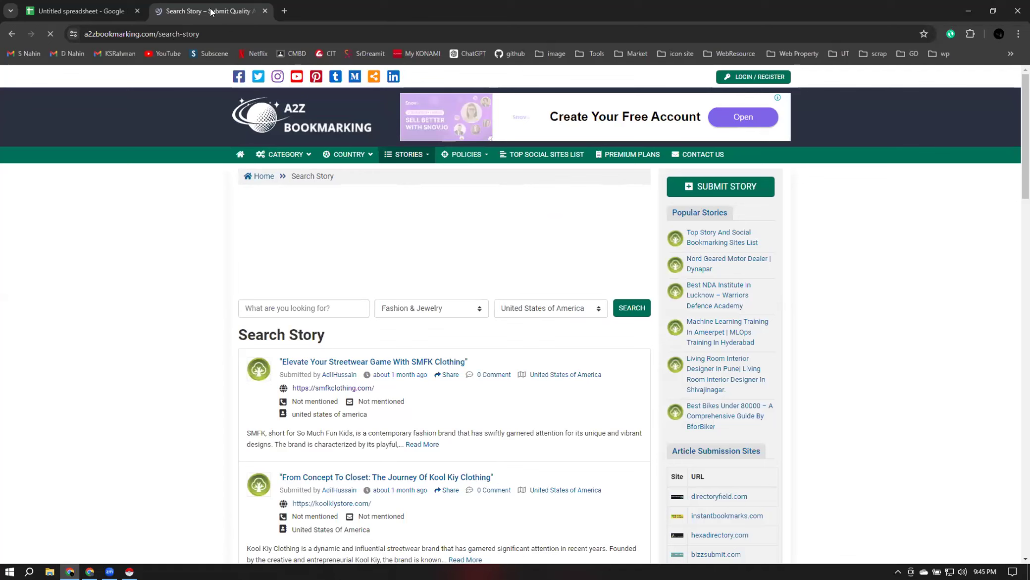
Place the bookmarking tab before the spreadsheet tab and examine which fields each Fashion & Jewelry listing contains
left_click_drag(210, 11, 173, 3)
left_click(173, 2)
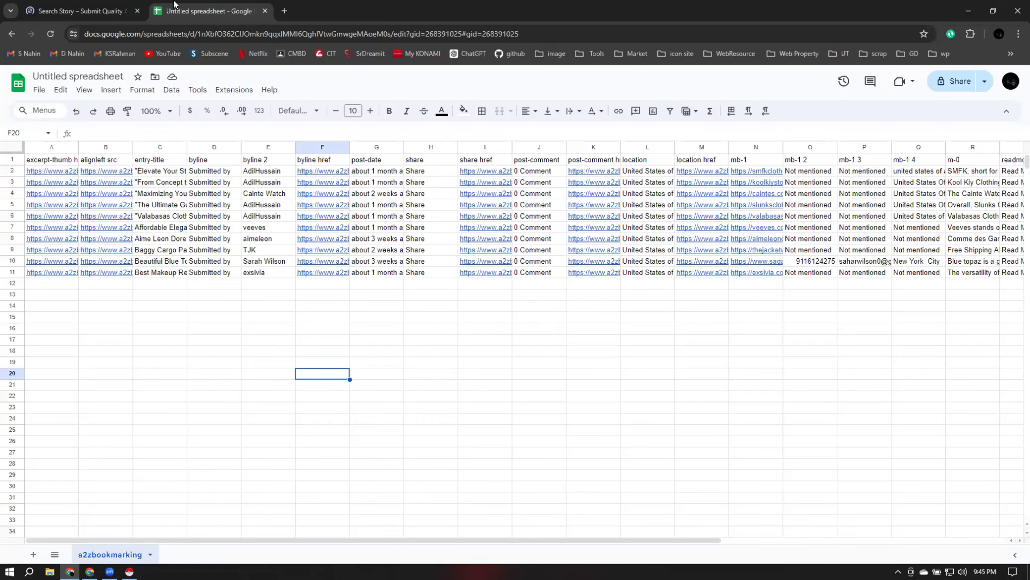
left_click(76, 10)
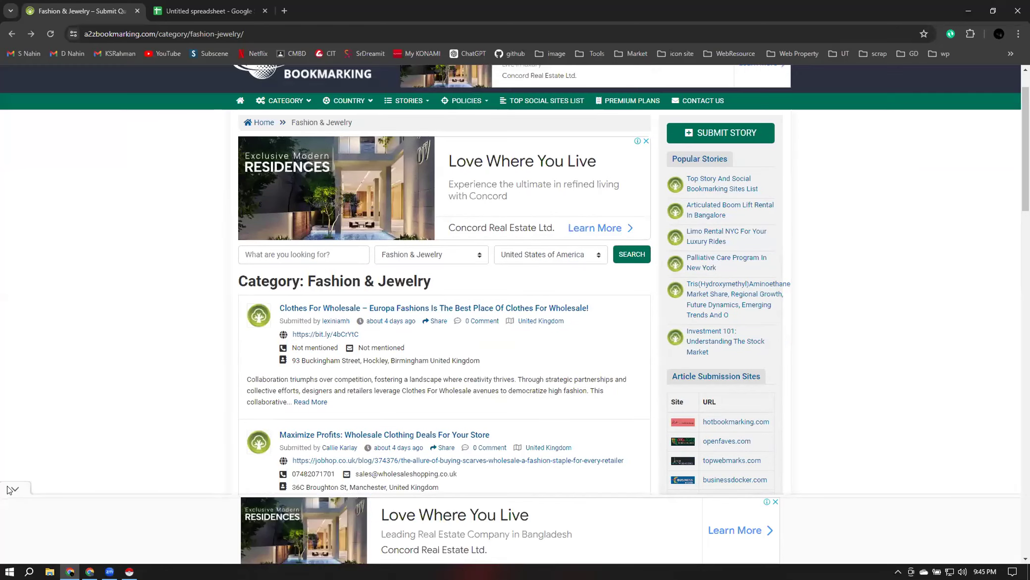
scroll(277, 237, "down", 2)
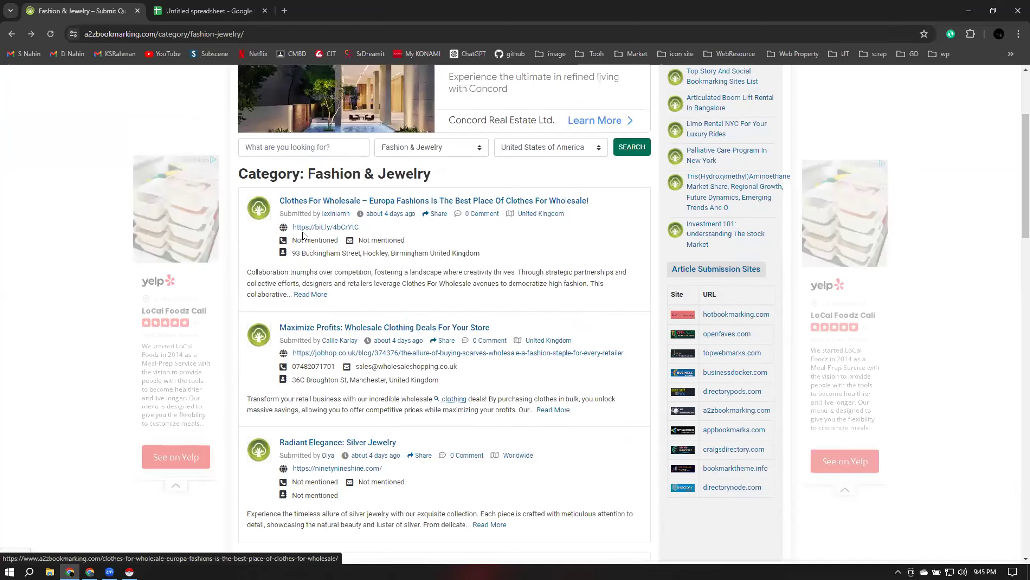
scroll(302, 231, "up", 3)
scroll(302, 233, "down", 3)
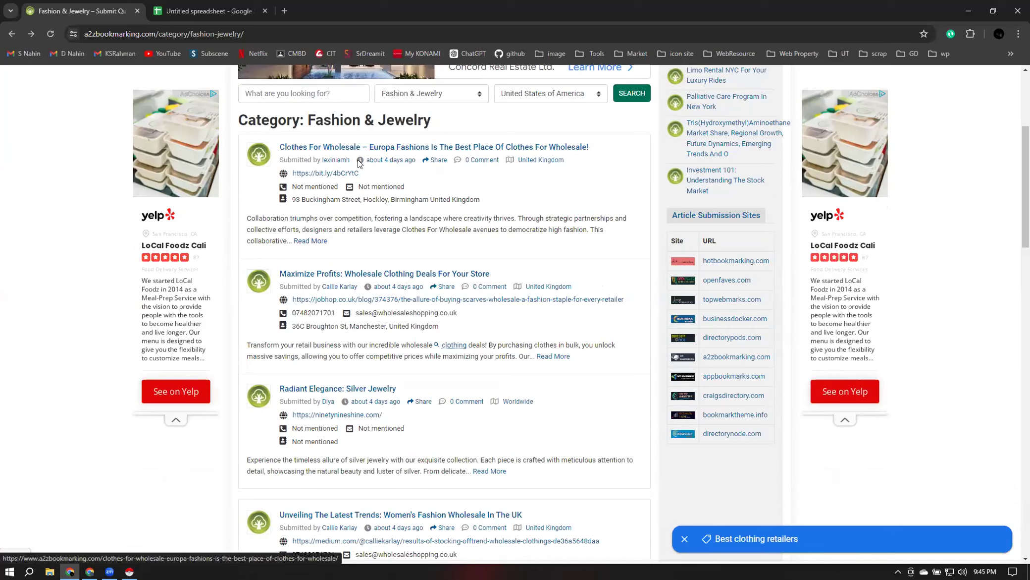
scroll(360, 164, "down", 2)
scroll(963, 229, "up", 6)
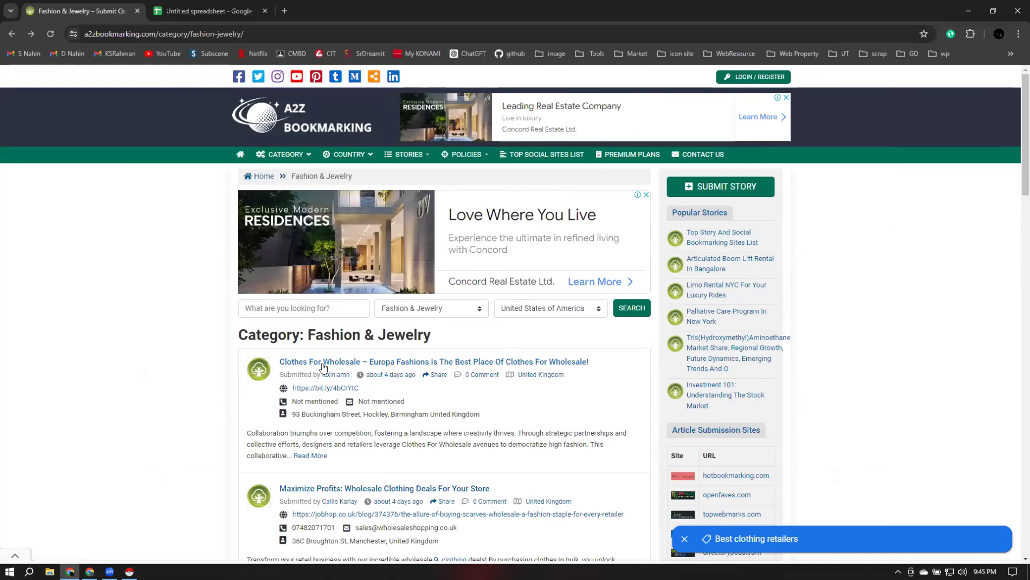
Fit the spreadsheet's entry-title column to its contents and check the first title against the Search Story page in the other Chrome window
left_click(208, 11)
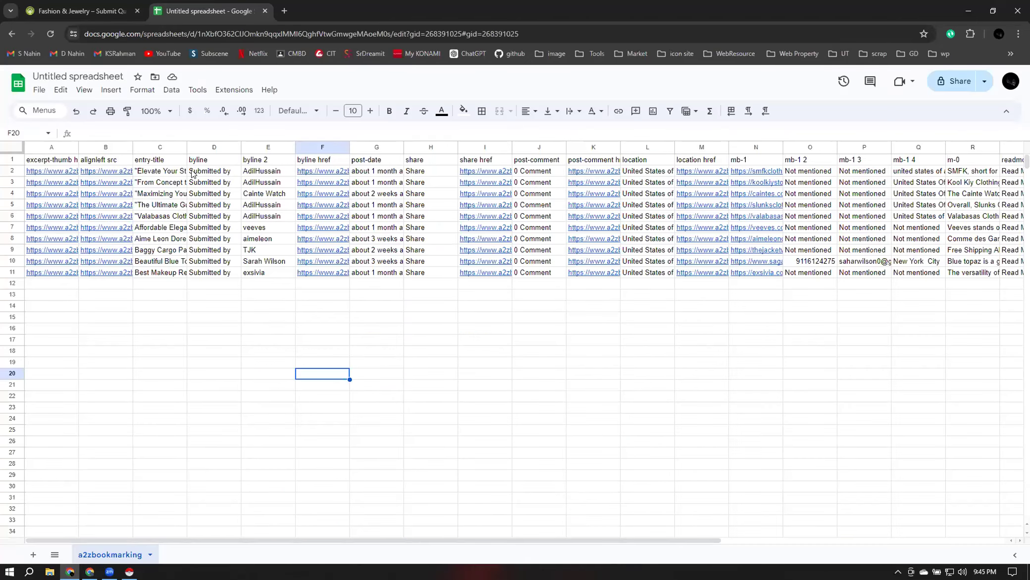
left_click_drag(187, 144, 186, 144)
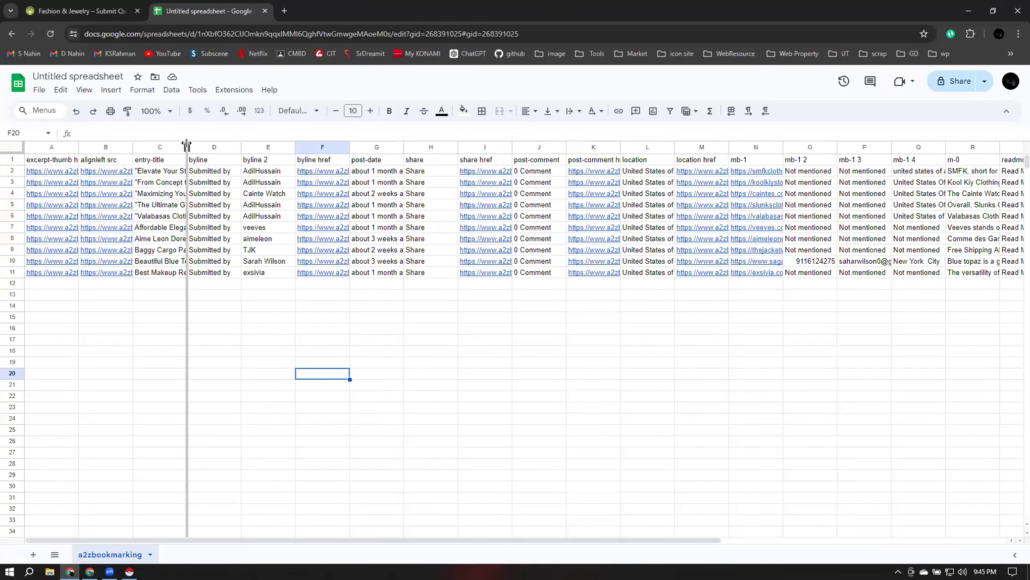
double_click(186, 144)
left_click(148, 171)
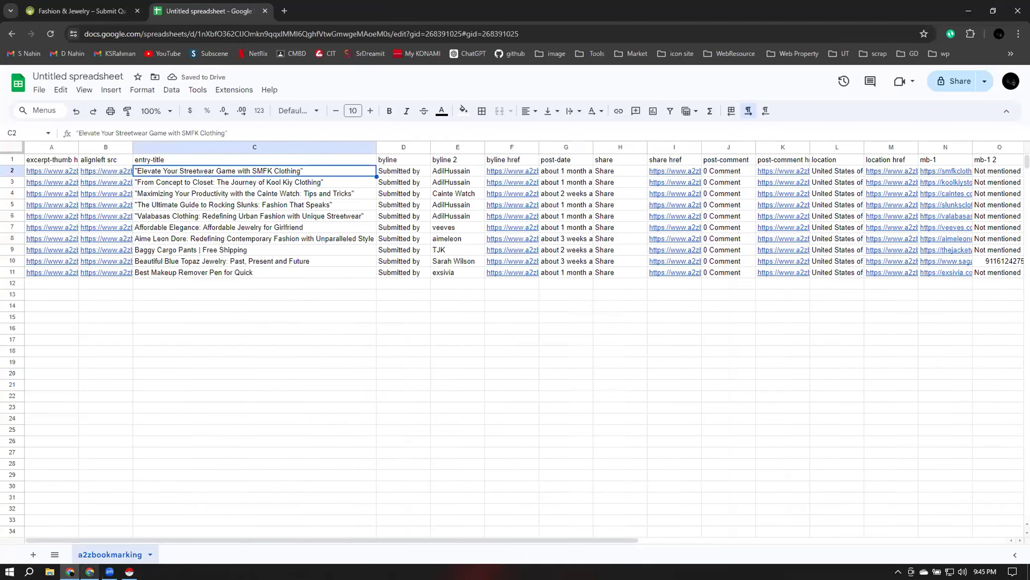
left_click(90, 571)
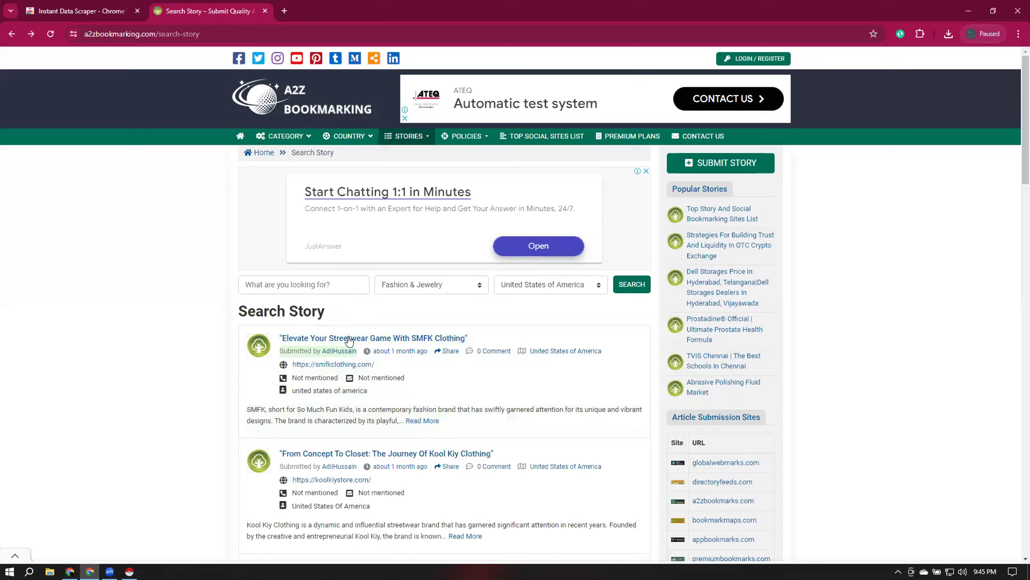
left_click(971, 10)
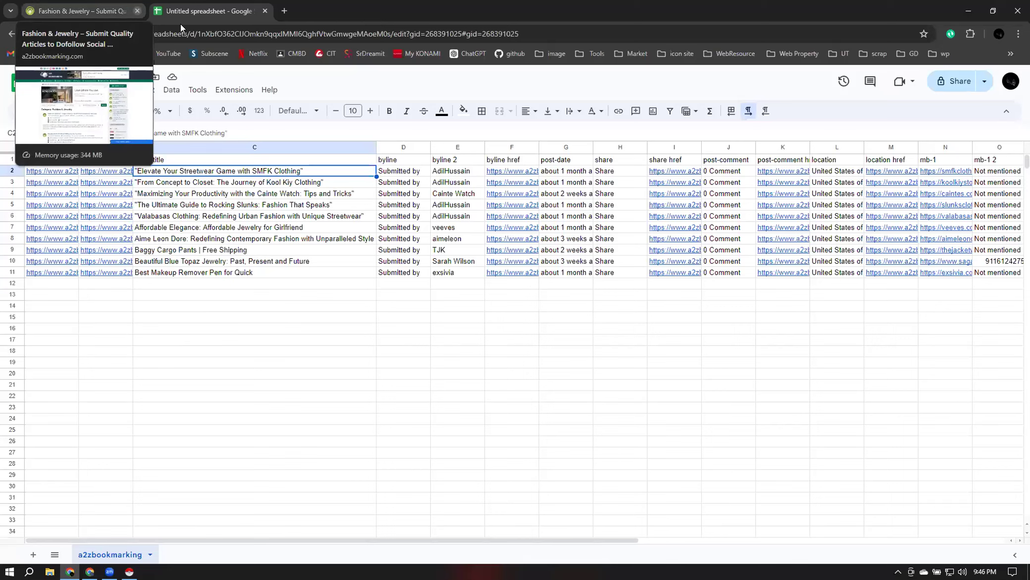
Look through the Fashion & Jewelry listings down to the page numbers and close the bookmarking tab
left_click(82, 12)
scroll(465, 323, "down", 3)
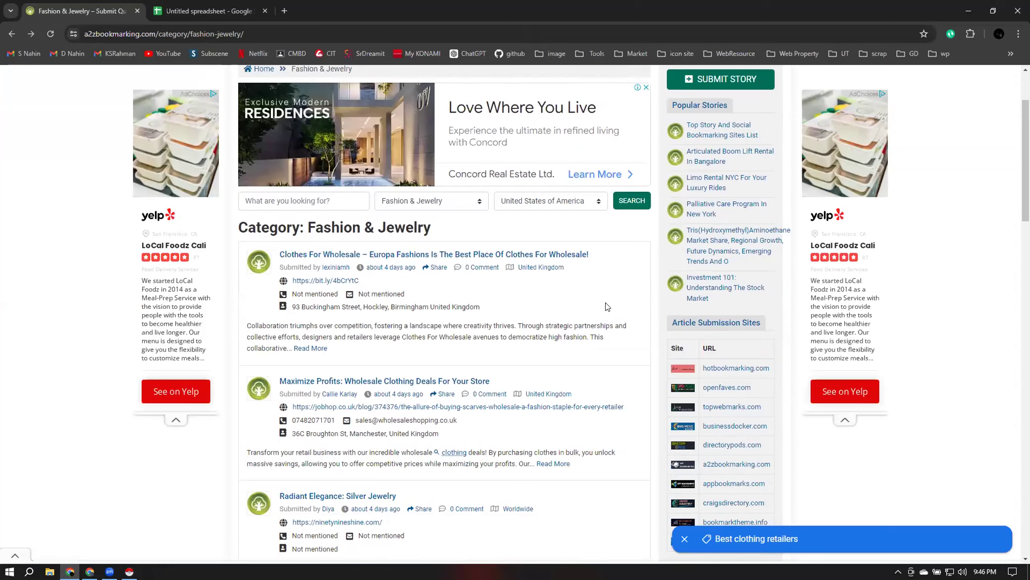
scroll(607, 305, "down", 8)
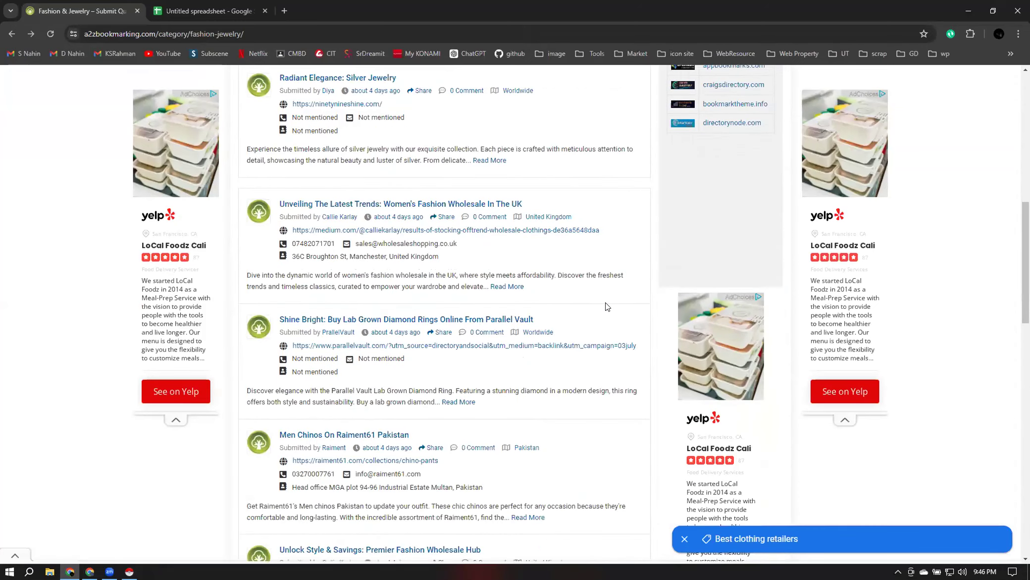
scroll(605, 302, "down", 10)
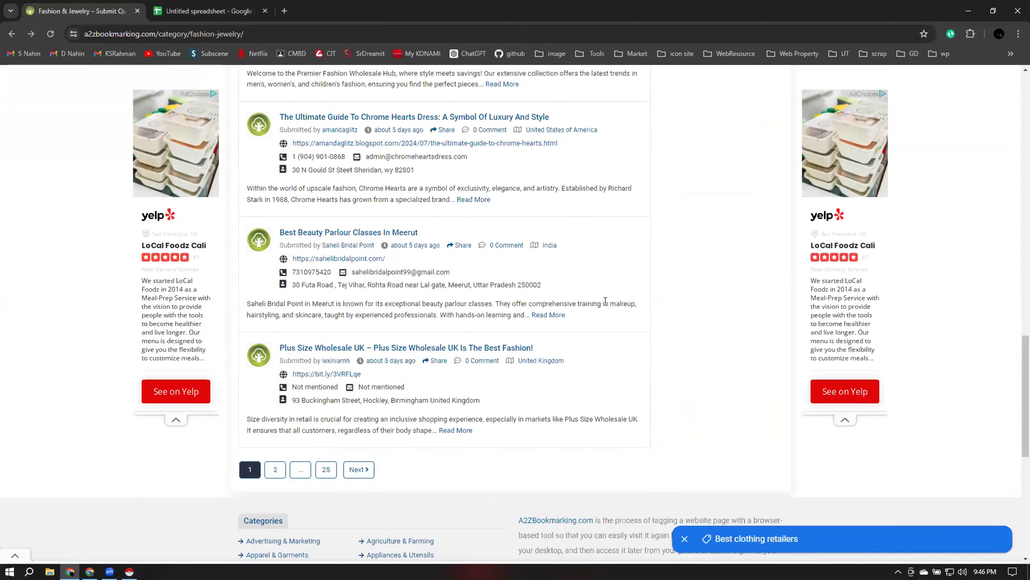
scroll(605, 301, "up", 20)
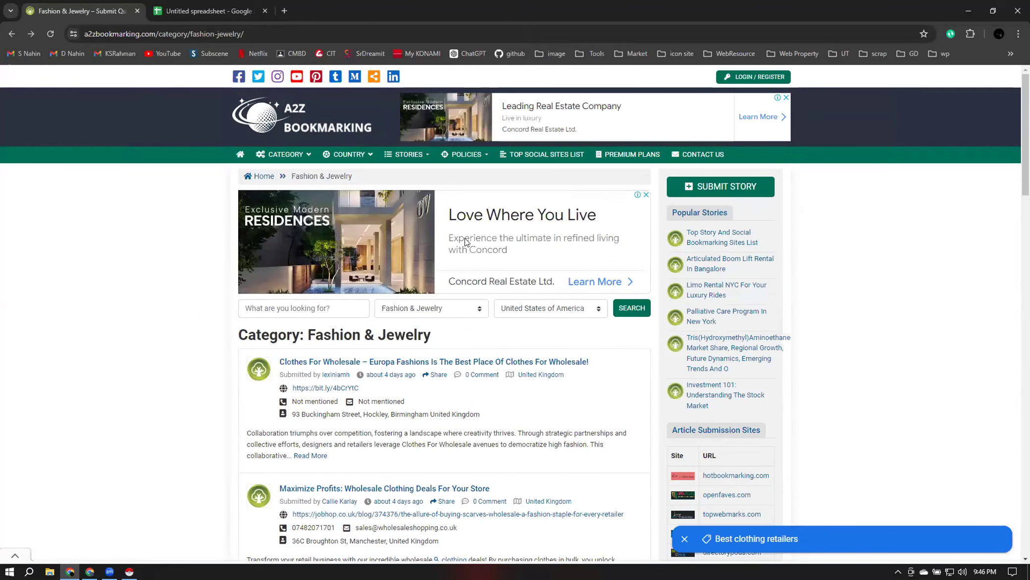
left_click(136, 12)
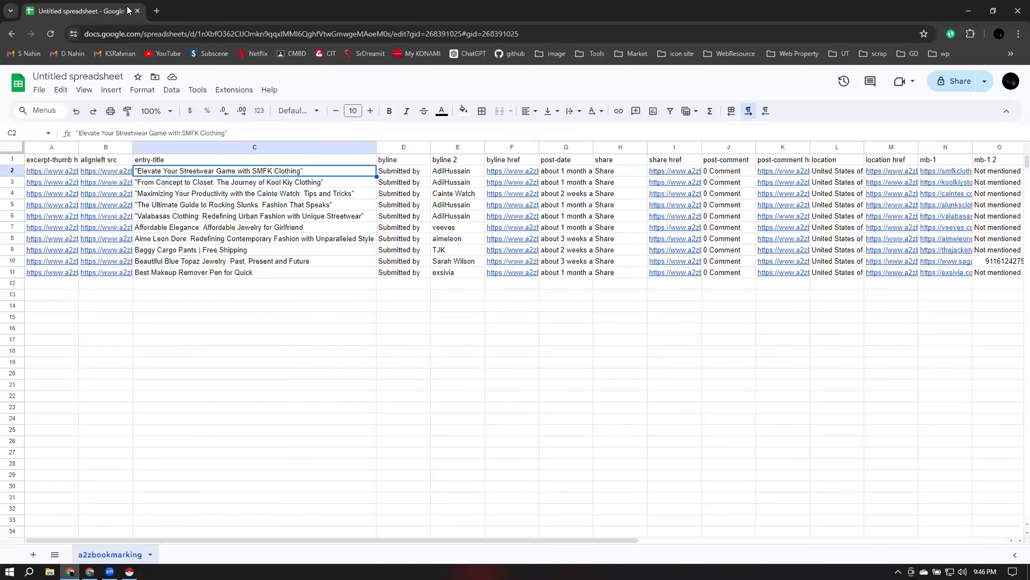
Compare the entry-title values in the spreadsheet with the story headings on the Search Story page in the other Chrome window
left_click(206, 332)
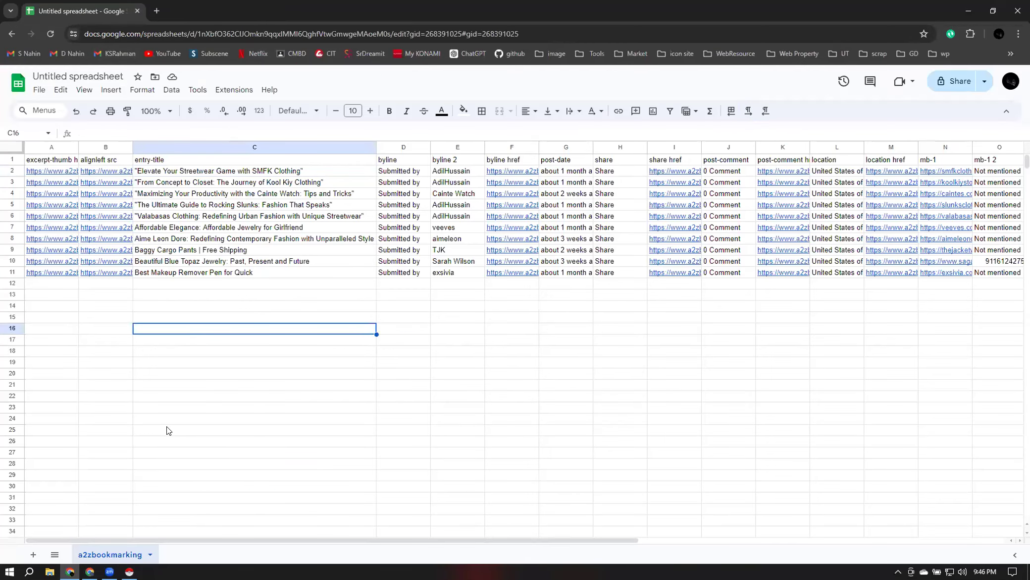
left_click(90, 572)
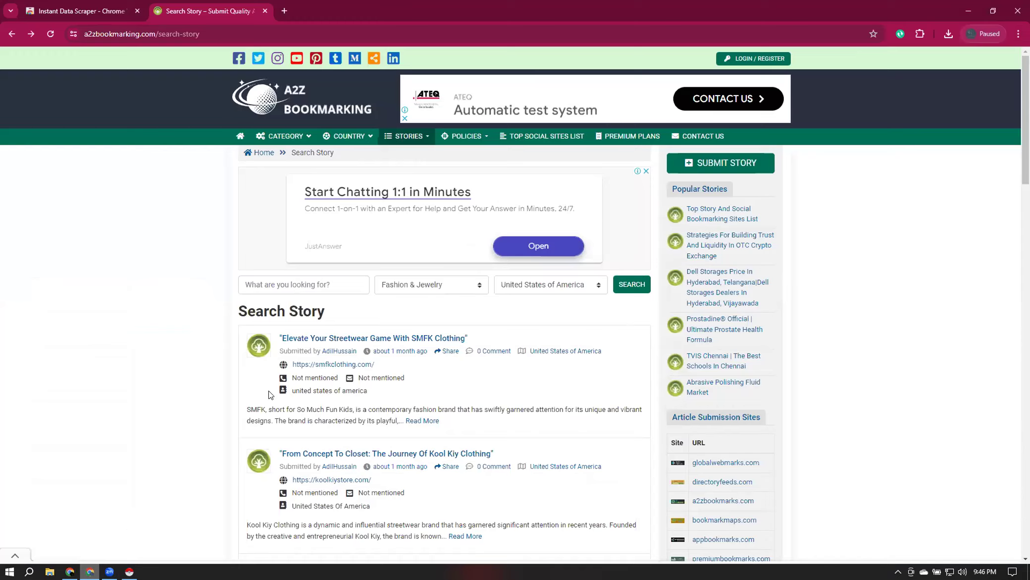
scroll(403, 338, "down", 2)
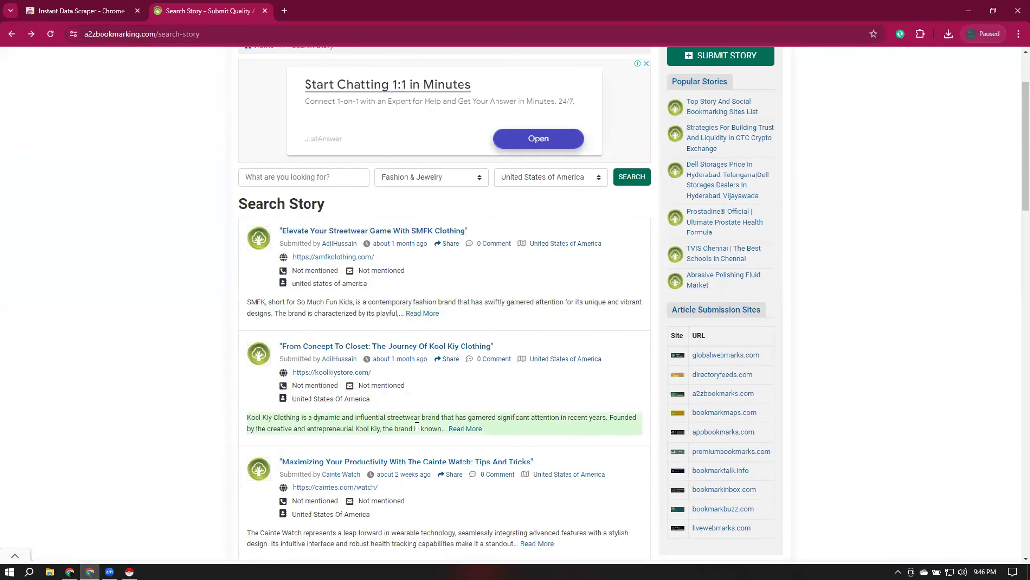
left_click(967, 12)
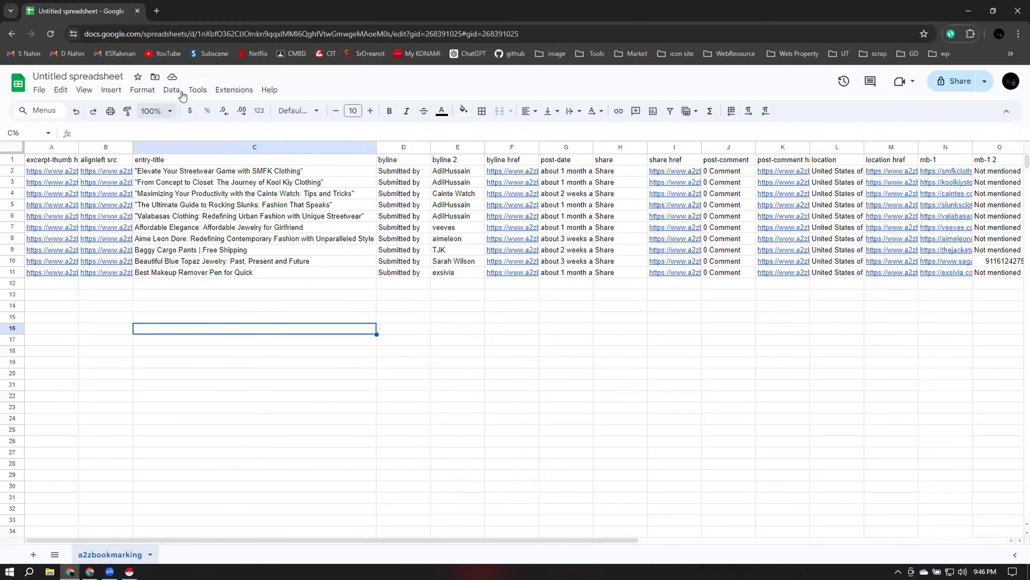
left_click(173, 176)
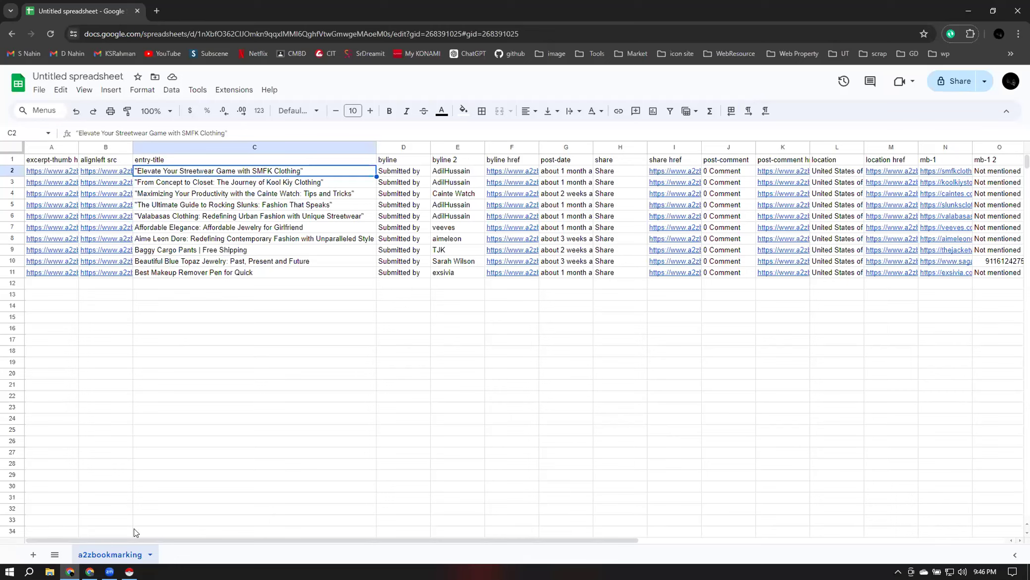
key("alt+Tab")
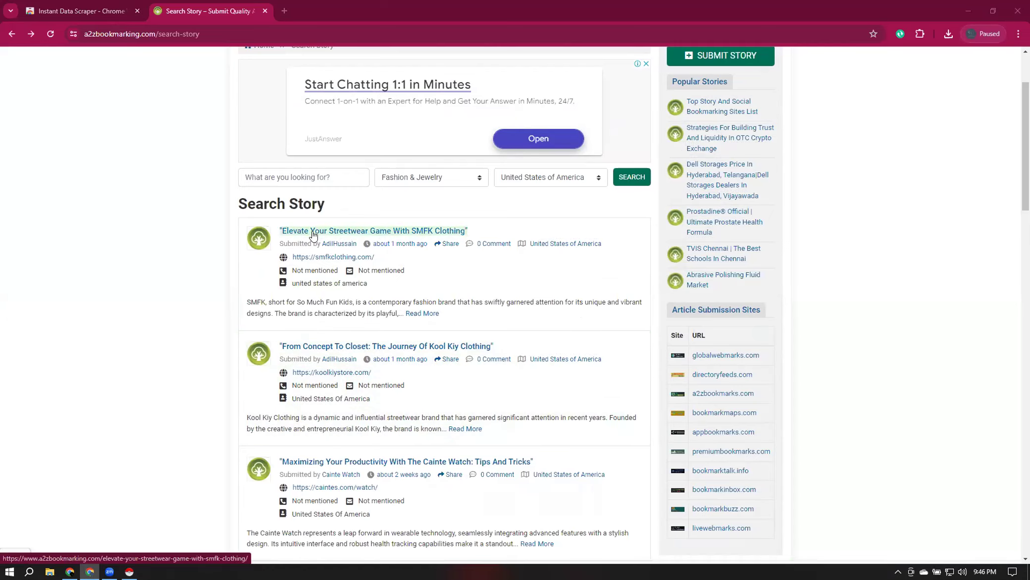
left_click(70, 571)
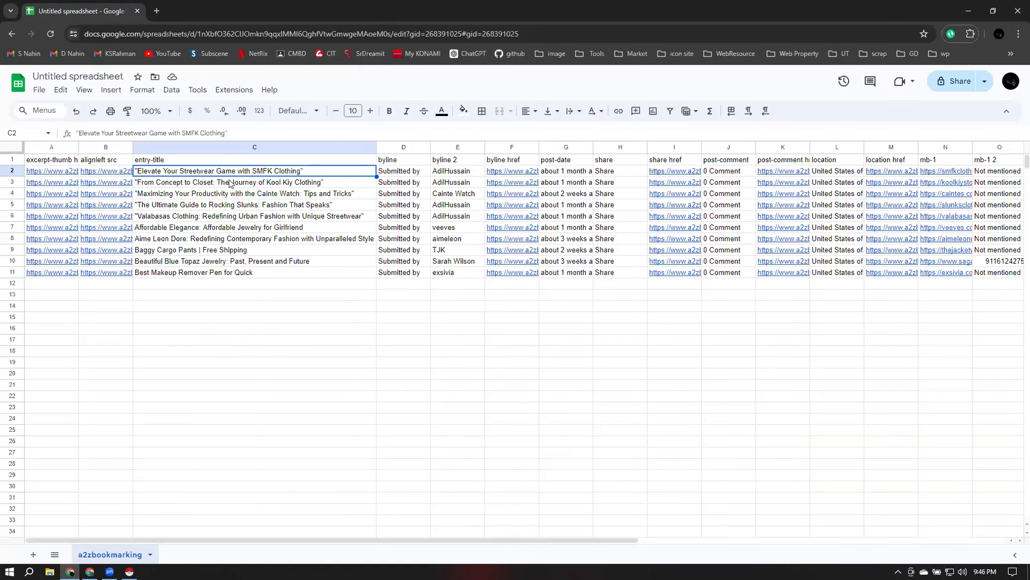
Rename the entry-title column header in cell C1 to Name
triple_click(207, 159)
type("Nam")
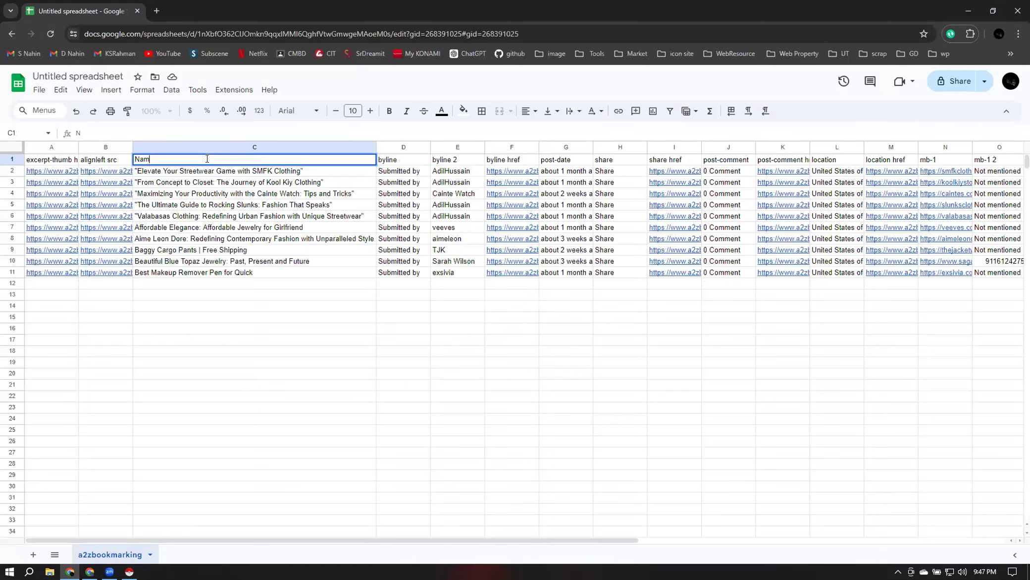
type("e")
left_click(218, 329)
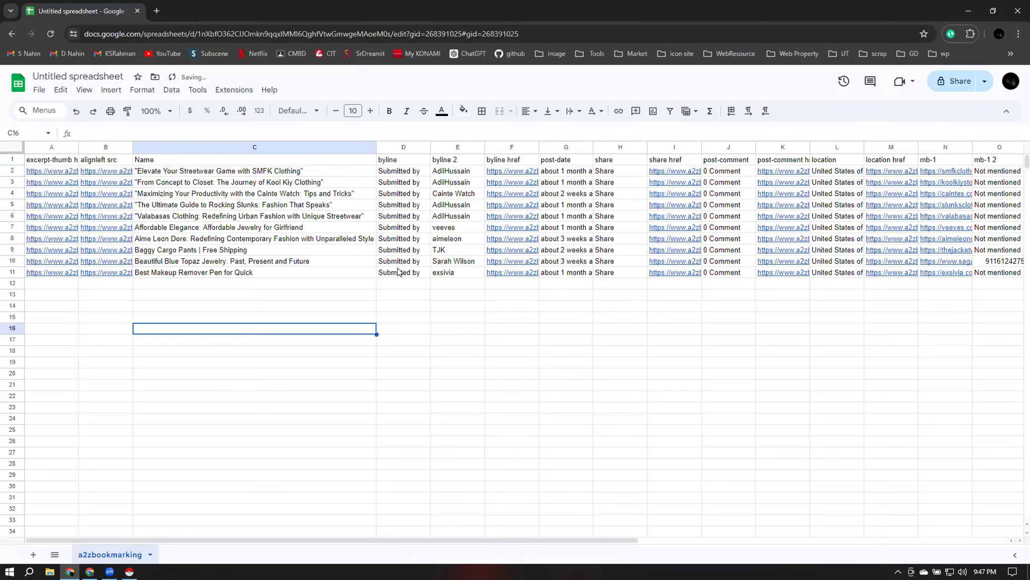
Fit the excerpt-thumb href column to its contents to inspect the links, and delete that column from the sheet
double_click(78, 147)
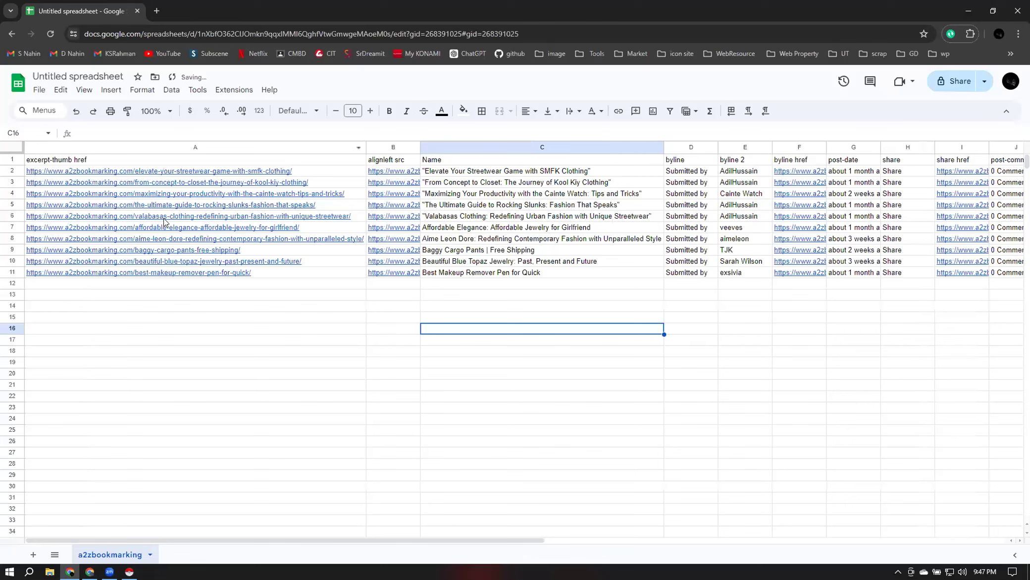
left_click(175, 327)
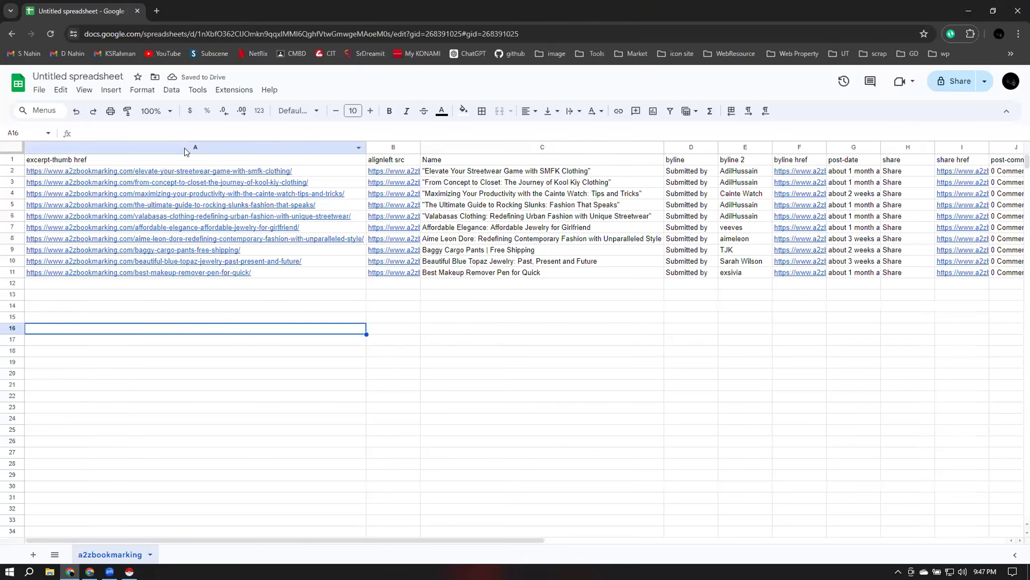
left_click(185, 147)
right_click(186, 147)
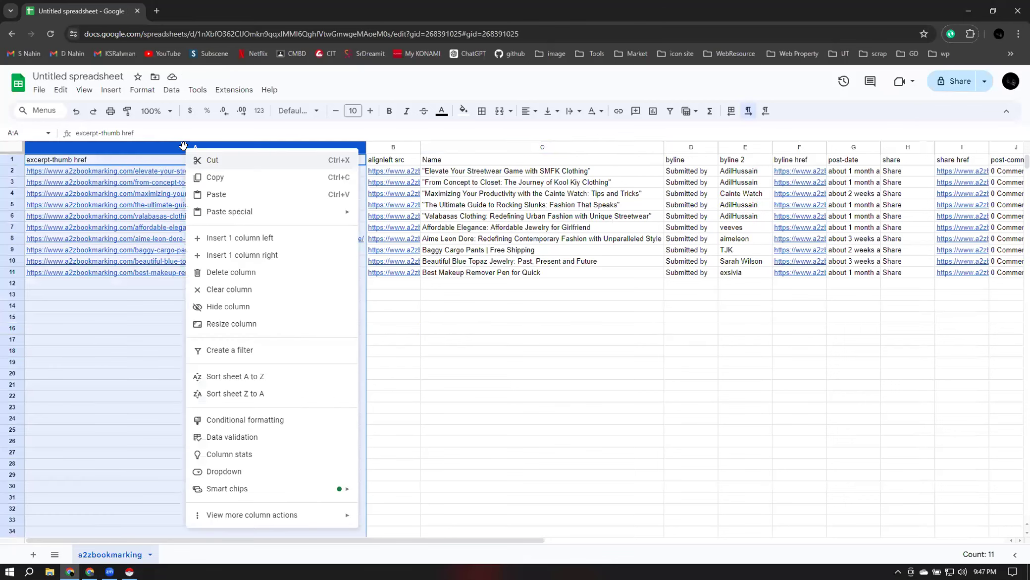
left_click(220, 271)
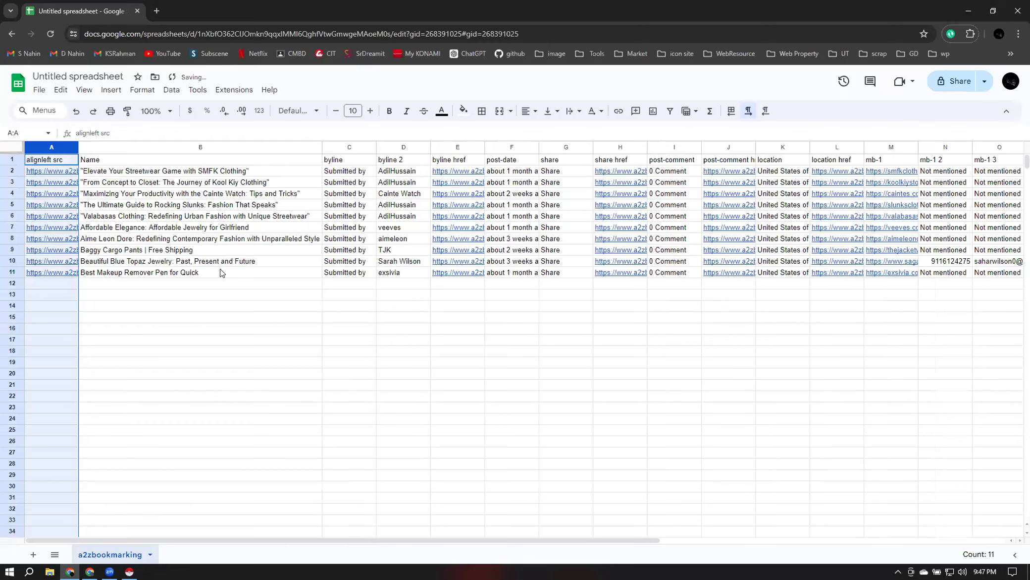
Fit the alignleft src column to its contents to inspect the image links, and delete that column
double_click(78, 143)
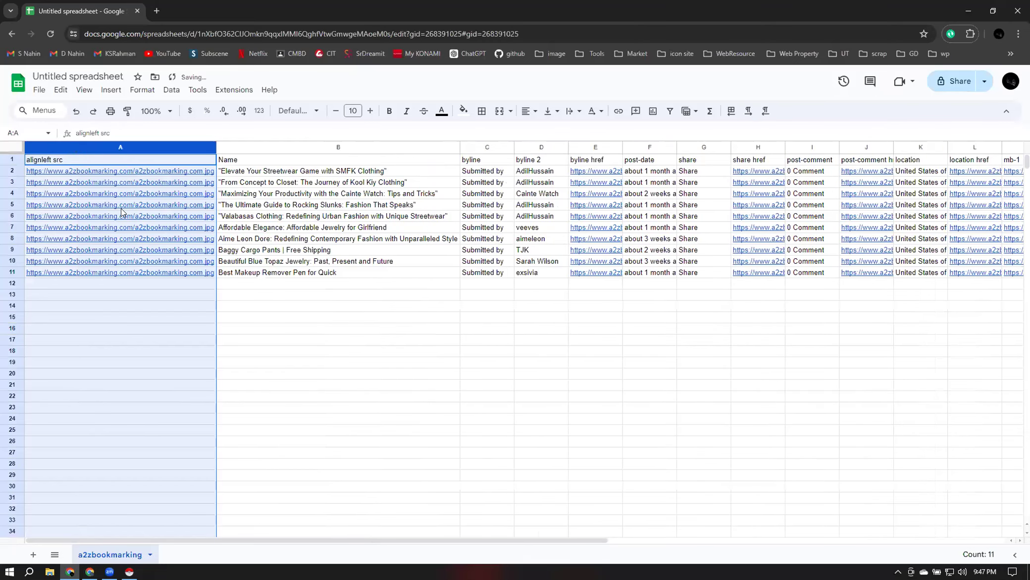
right_click(112, 145)
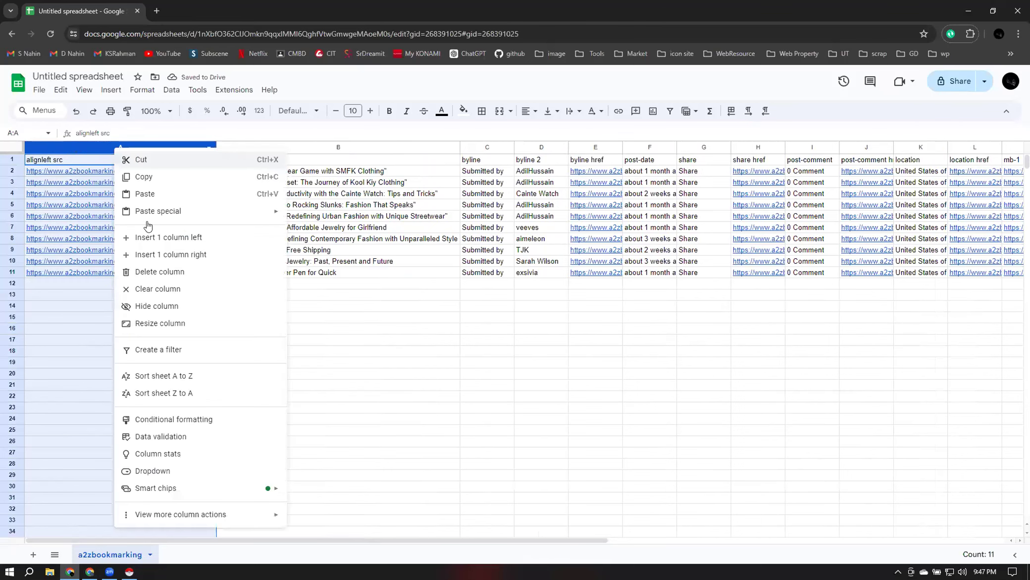
left_click(164, 272)
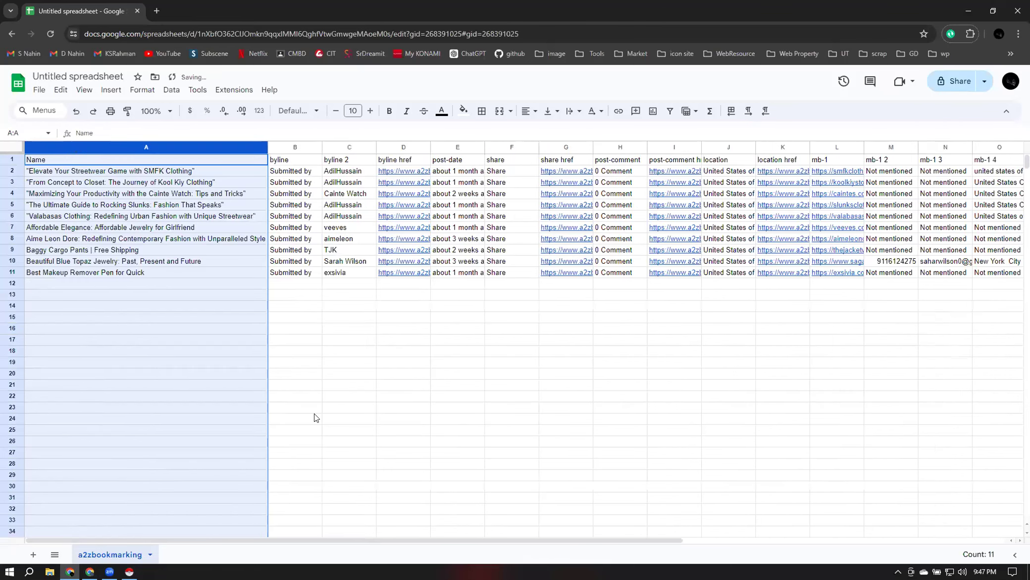
left_click(314, 414)
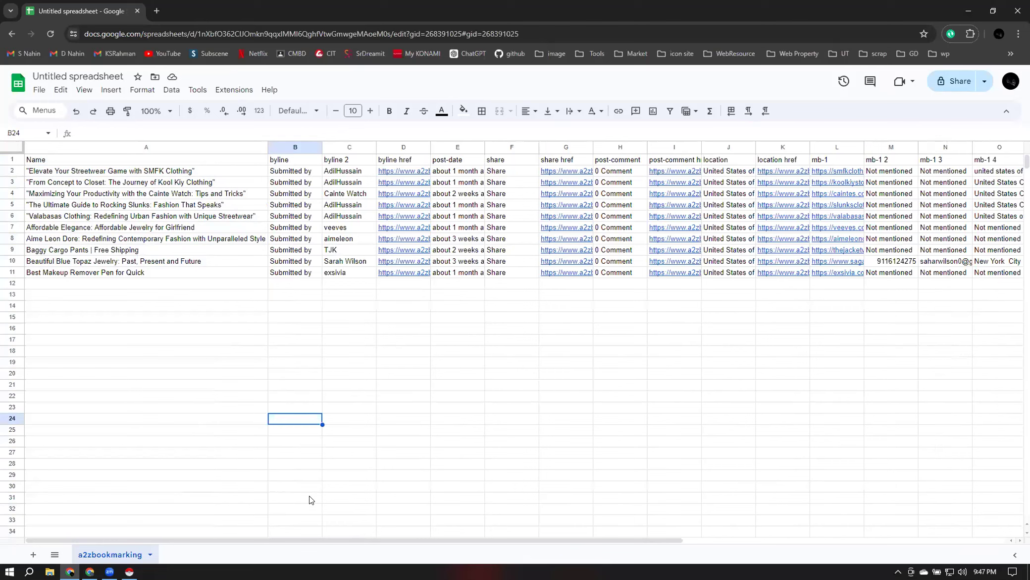
left_click(269, 362)
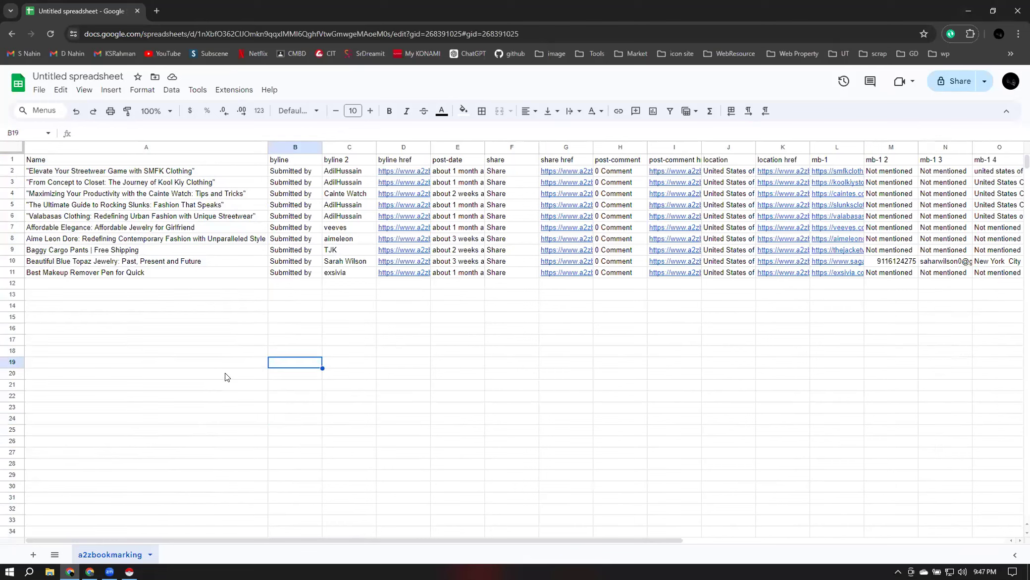
Review the column headers from byline through post-comment href to judge which columns are needed
left_click(305, 159)
left_click(349, 159)
left_click(388, 159)
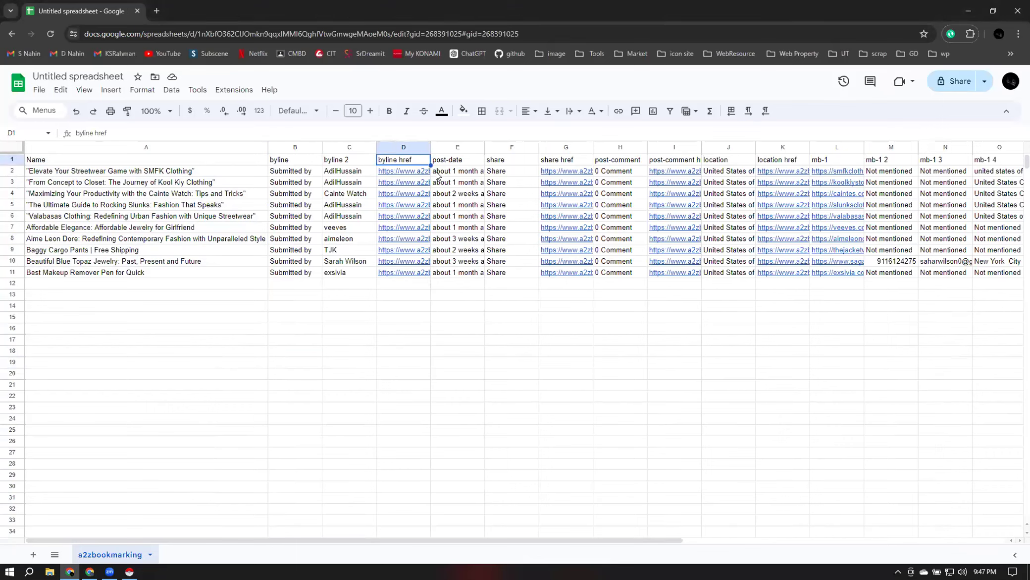
left_click(464, 163)
left_click(500, 163)
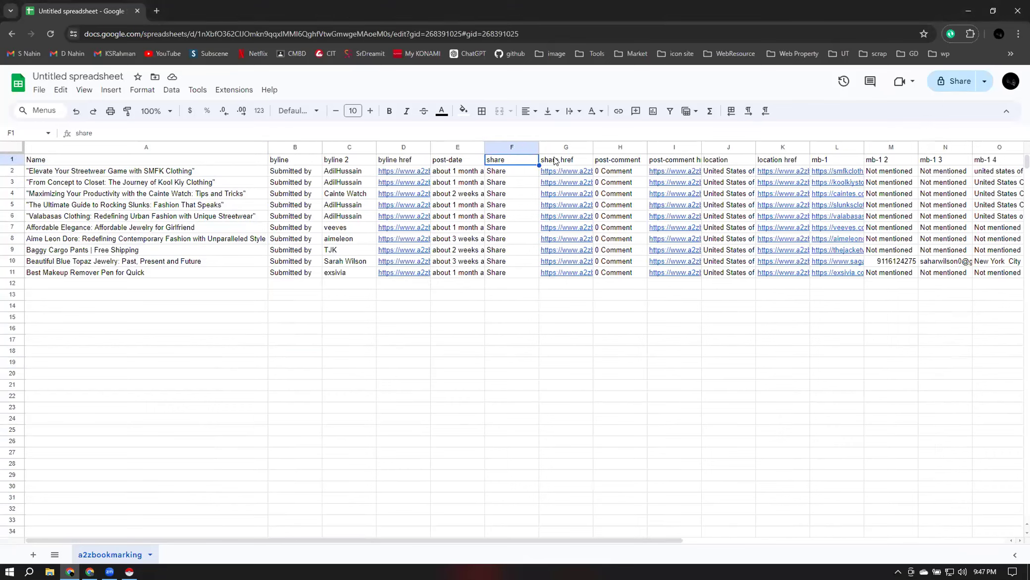
left_click(556, 160)
left_click(622, 161)
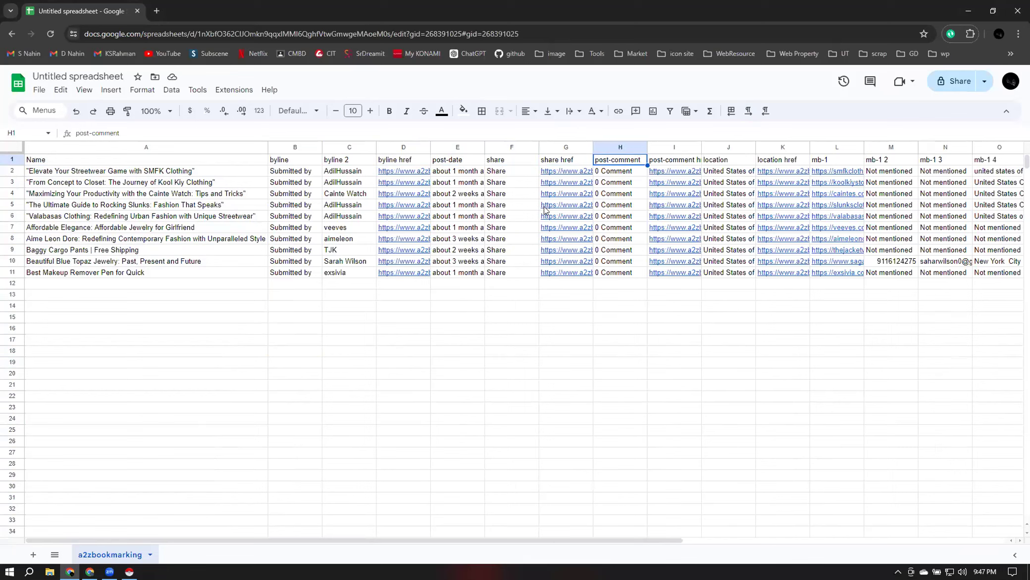
left_click(681, 159)
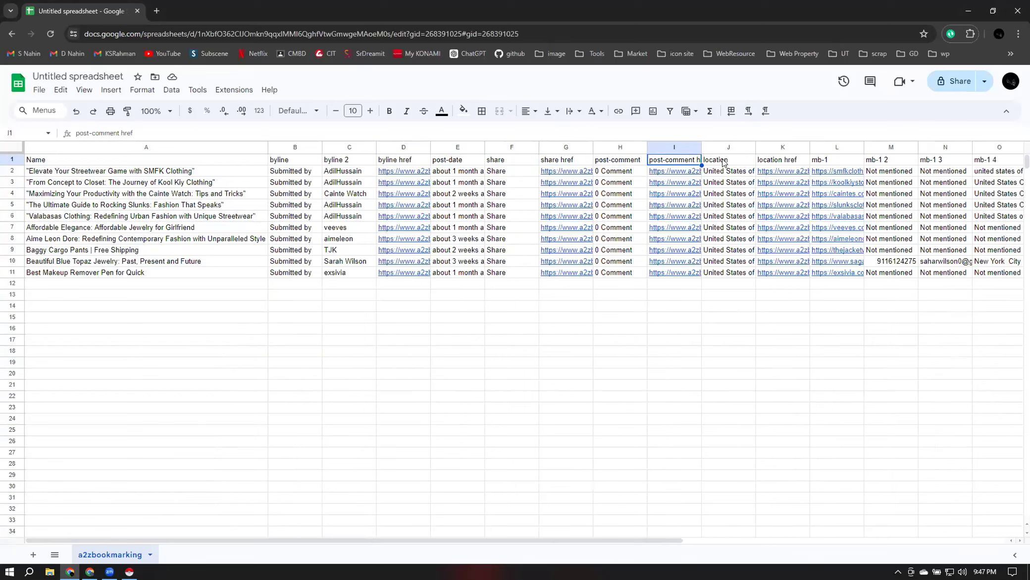
left_click(280, 161)
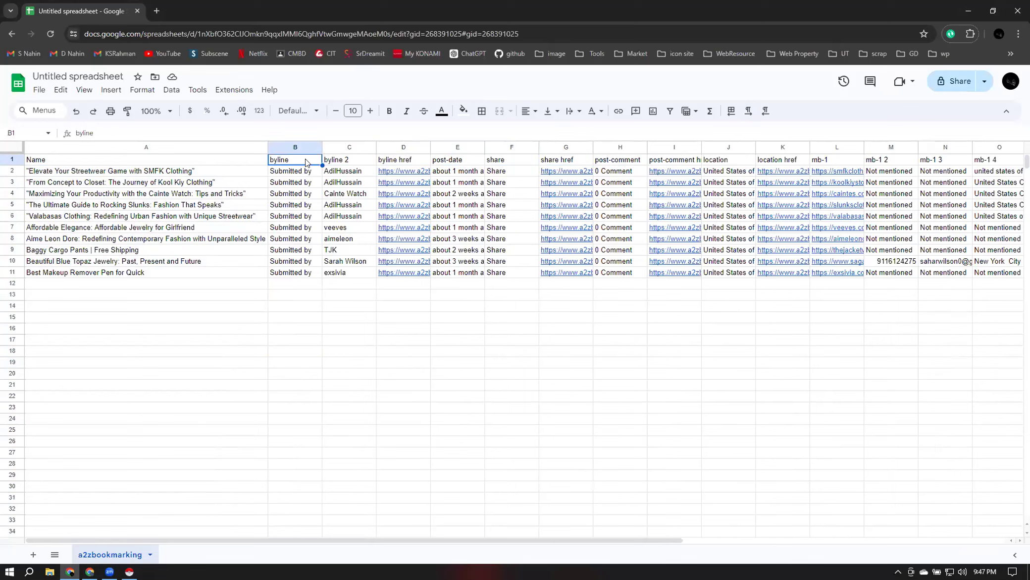
left_click_drag(639, 160, 295, 161)
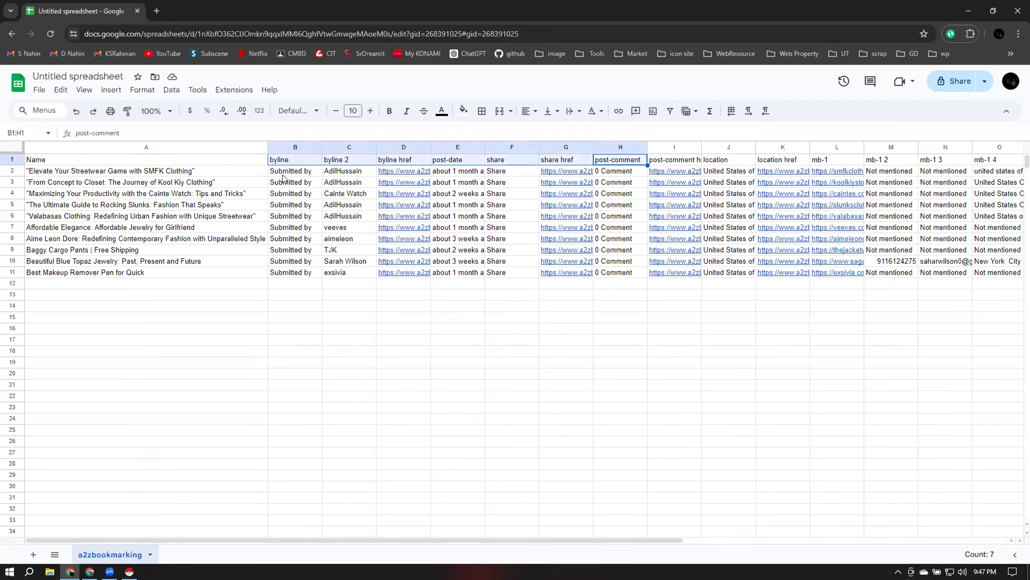
Check the Search Story listings and the Instant Data Scraper window in the other Chrome window, and return to the spreadsheet
mouse_move(90, 571)
left_click(92, 543)
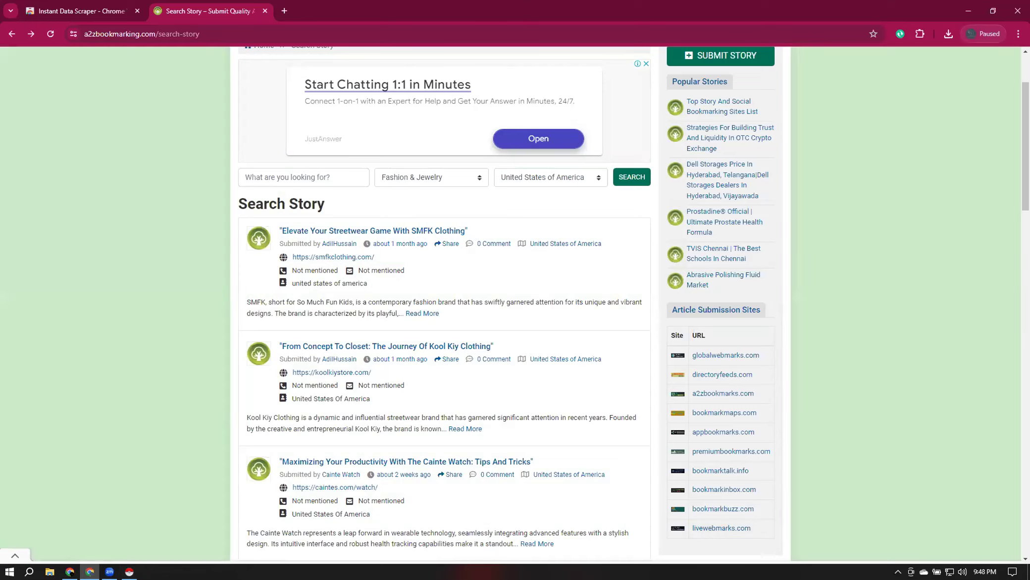
left_click(129, 571)
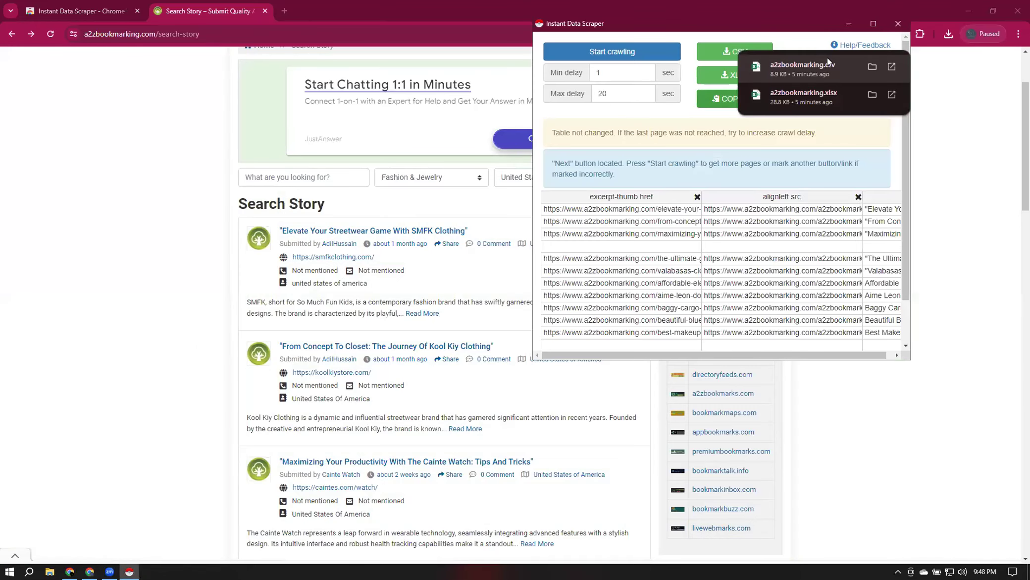
left_click(849, 25)
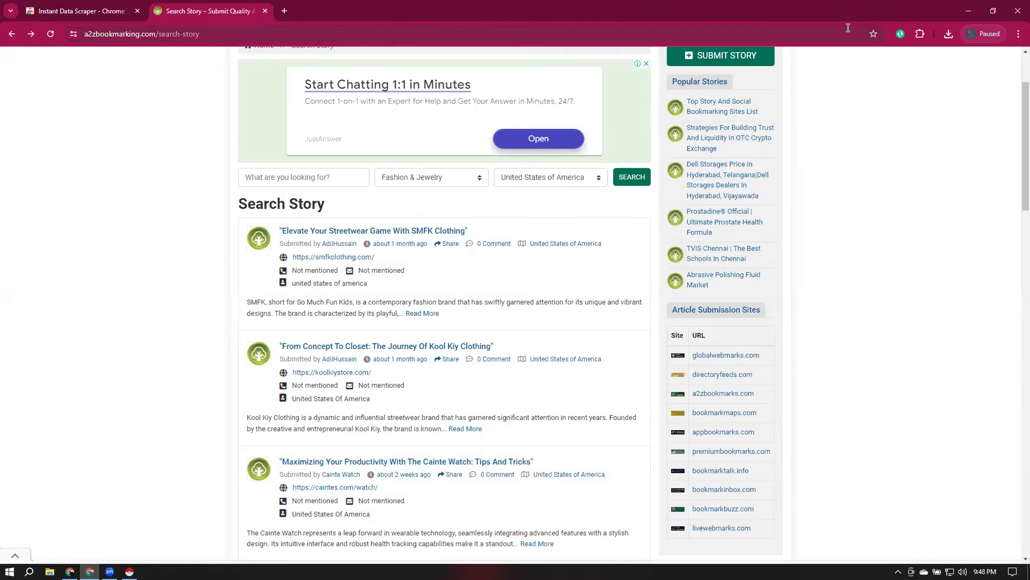
key("alt+Tab")
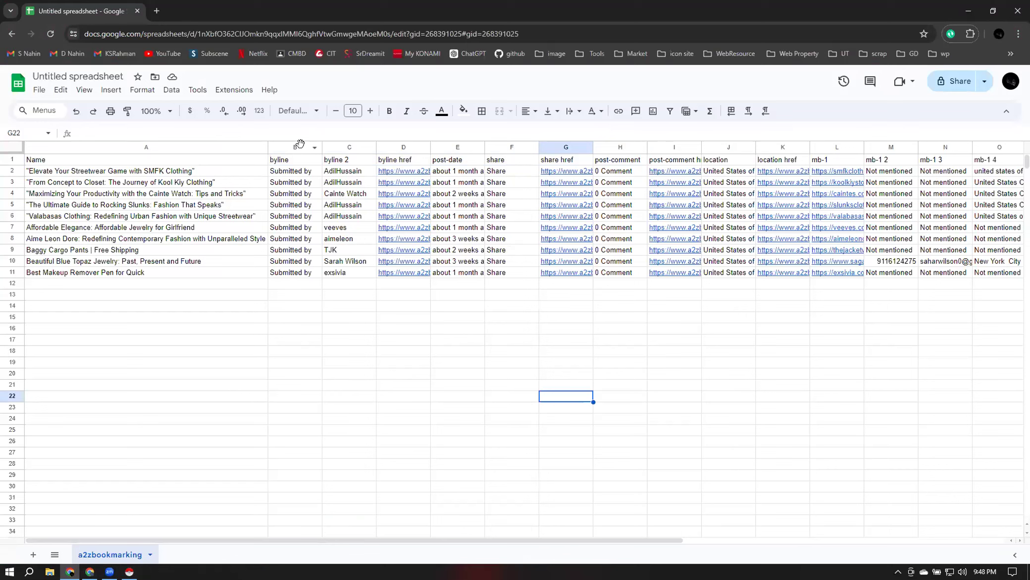
Delete all columns from byline through post-comment href (columns B to I)
left_click(295, 148)
left_click(347, 147, "ctrl")
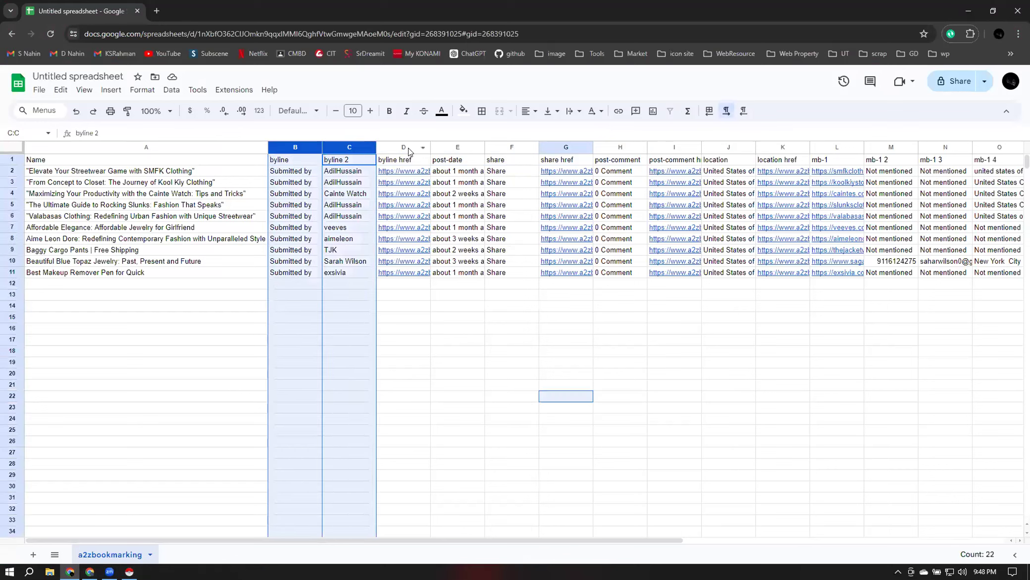
left_click(410, 147, "ctrl")
left_click(457, 147, "ctrl")
left_click(511, 147, "ctrl")
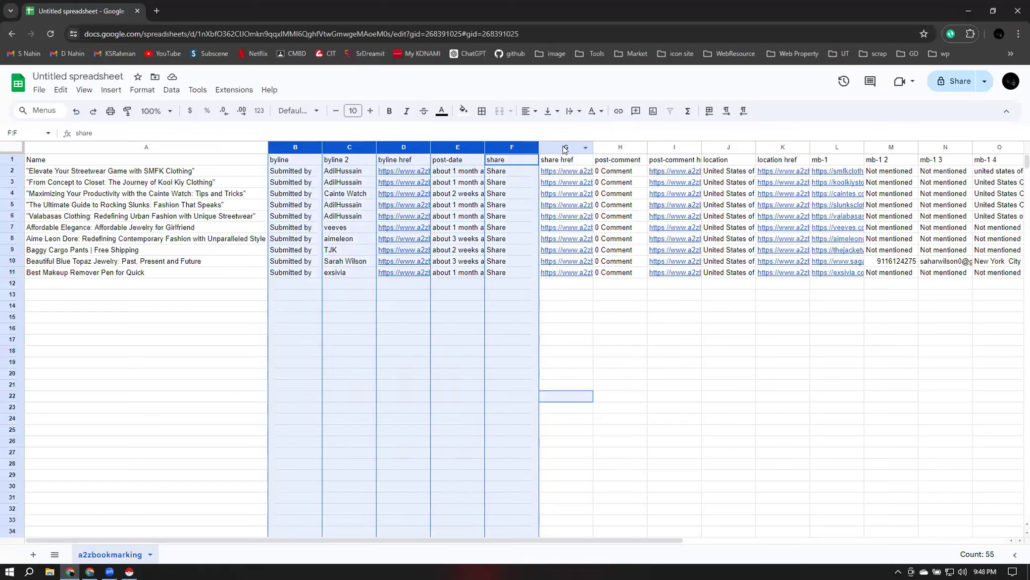
left_click(567, 145, "ctrl")
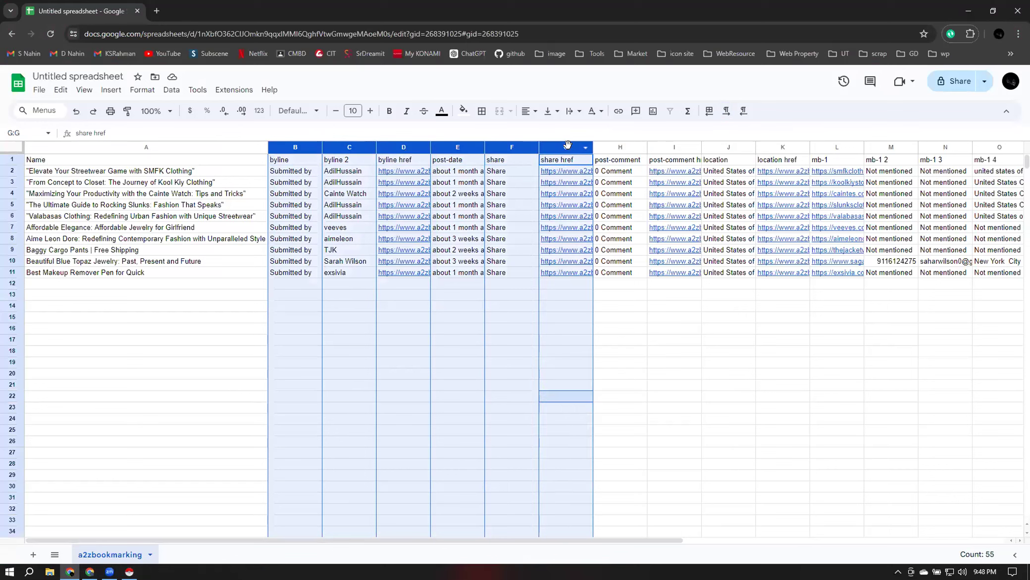
left_click(614, 146, "ctrl")
left_click(667, 144, "ctrl")
right_click(668, 143)
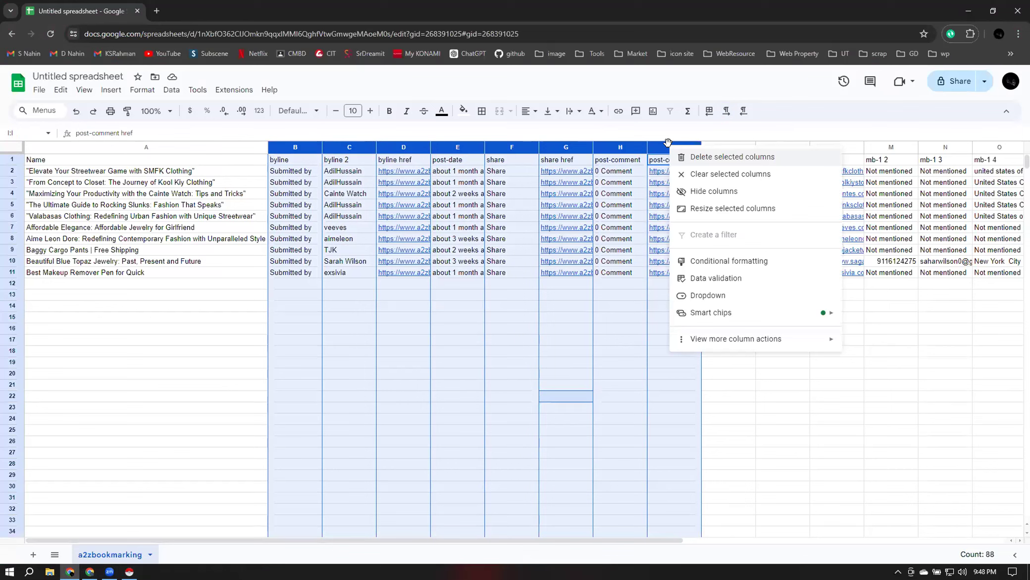
left_click(702, 158)
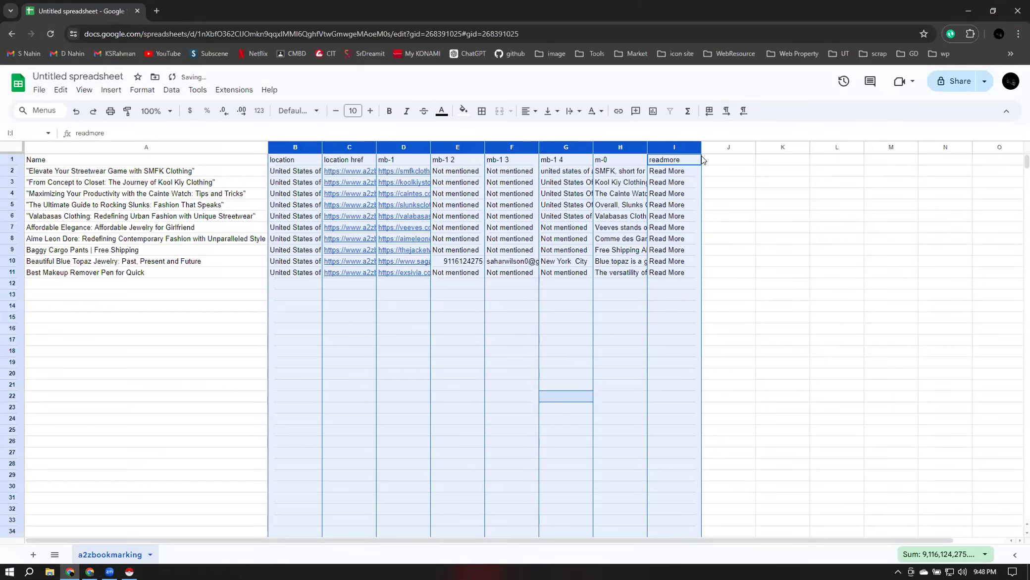
left_click(354, 387)
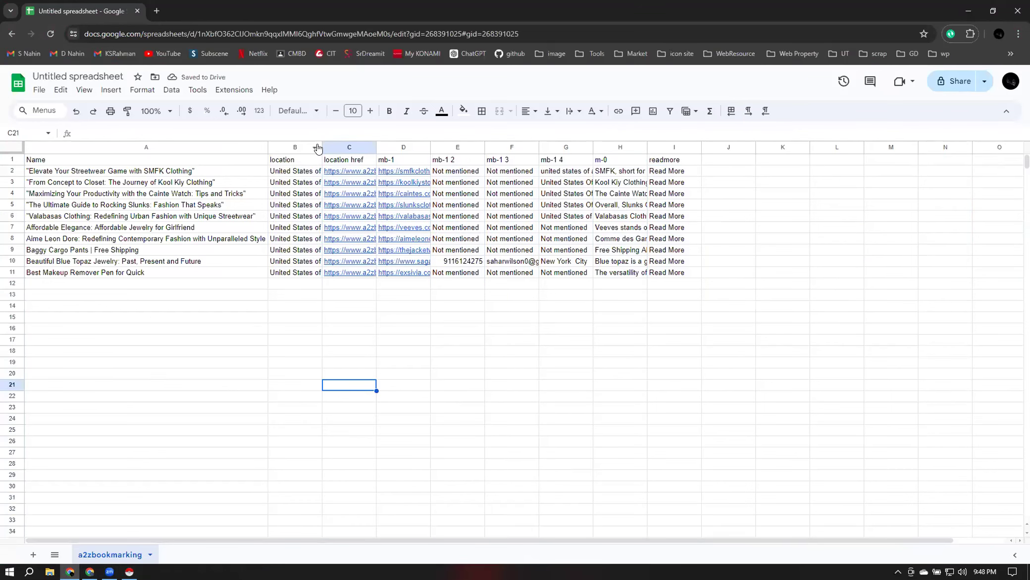
Delete the location href column after expanding it to inspect its links, and resize the mb-1 column to show most of its website addresses
left_click(355, 162)
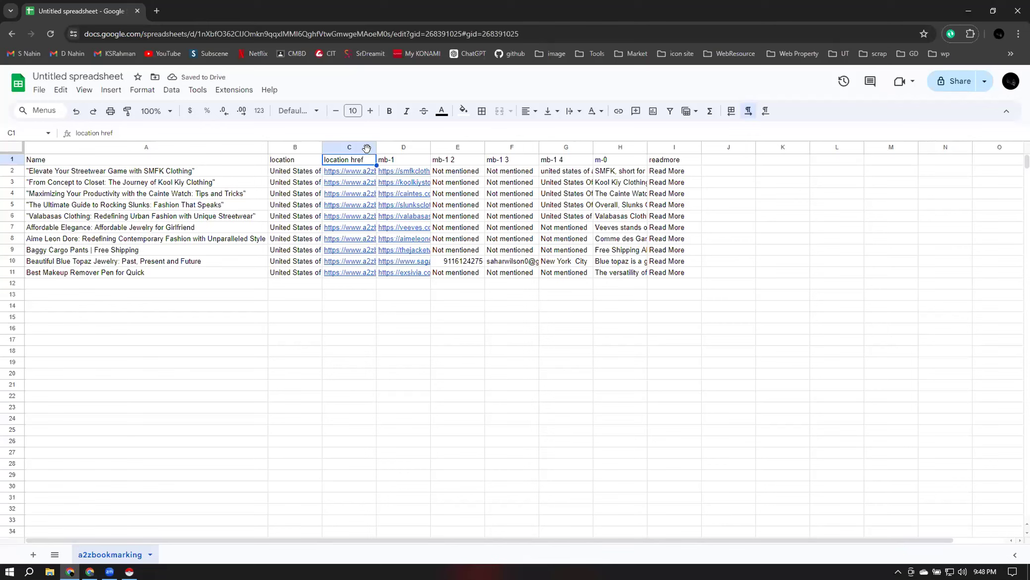
double_click(375, 145)
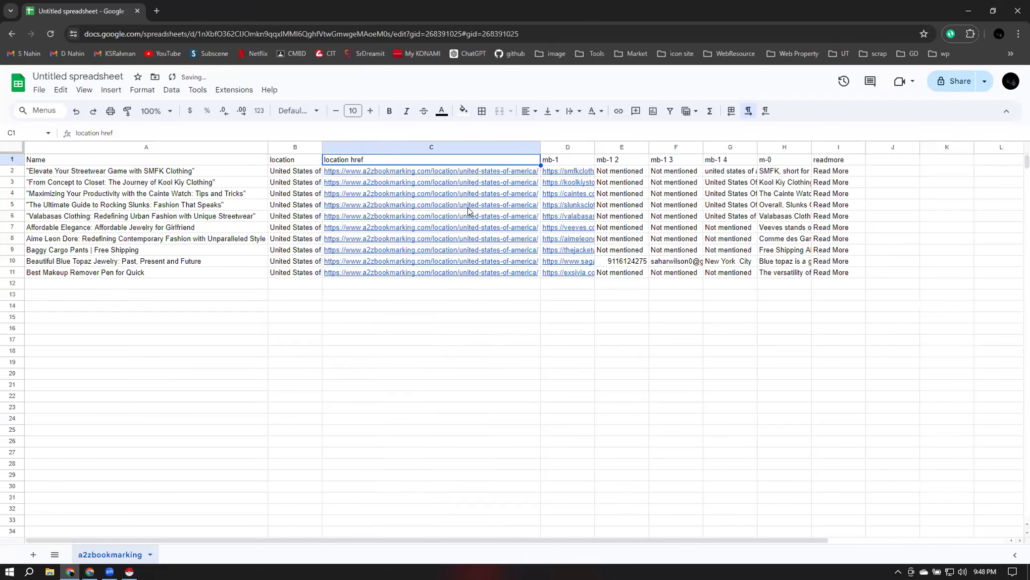
double_click(593, 145)
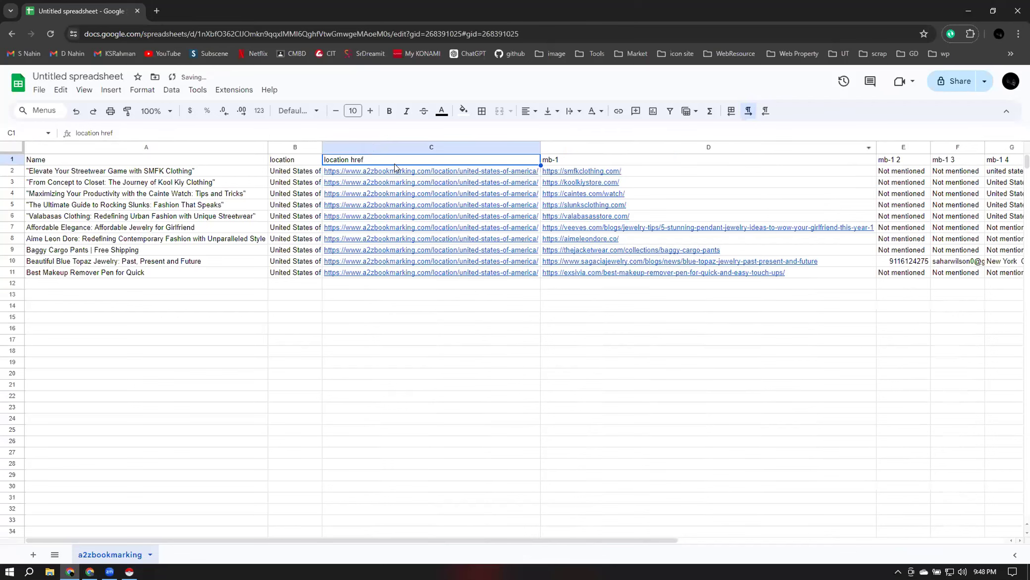
right_click(421, 144)
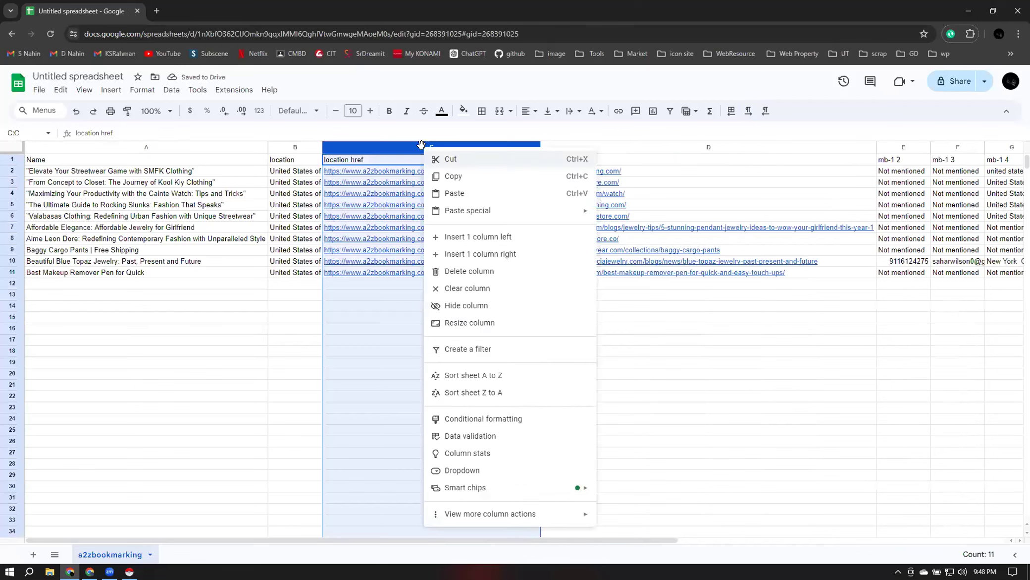
left_click(473, 273)
left_click(293, 361)
left_click_drag(659, 147, 530, 147)
Compare the mb-1 2 value in row 10 with the phone number in the Beautiful Blue Topaz Jewelry listing on the Search Story page
left_click(564, 175)
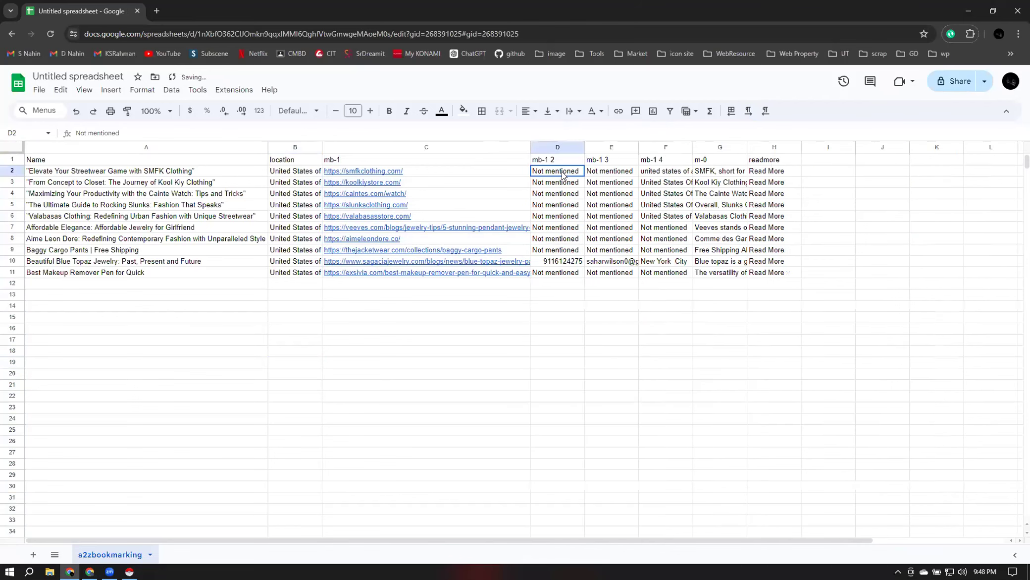
left_click(579, 262)
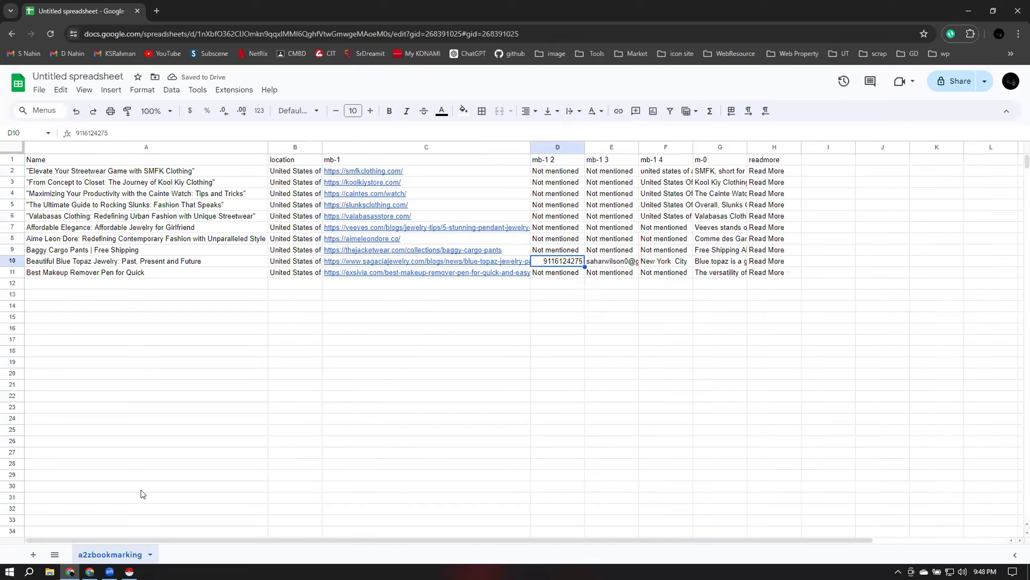
mouse_move(129, 571)
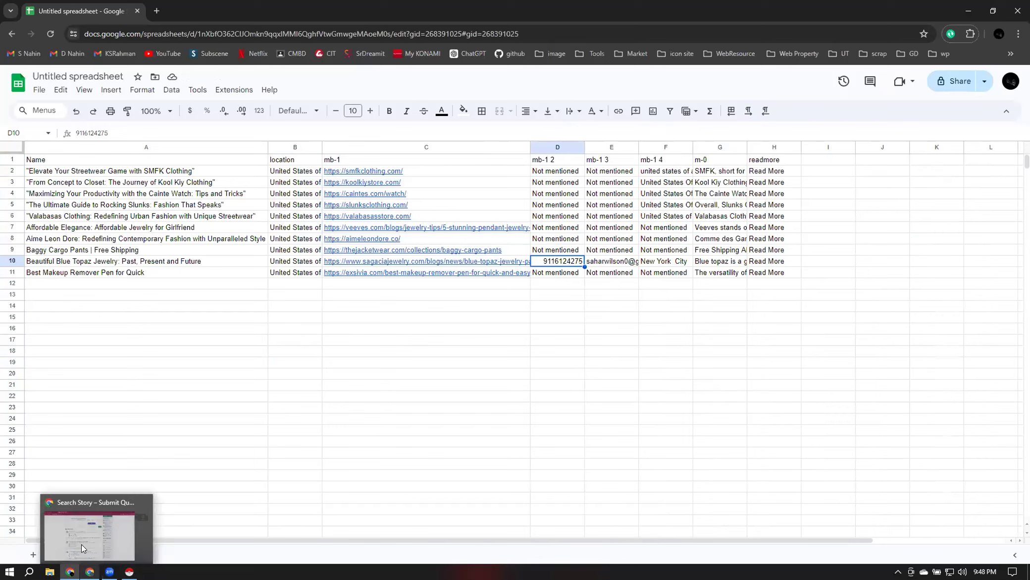
left_click(129, 526)
scroll(446, 336, "down", 10)
scroll(446, 337, "down", 9)
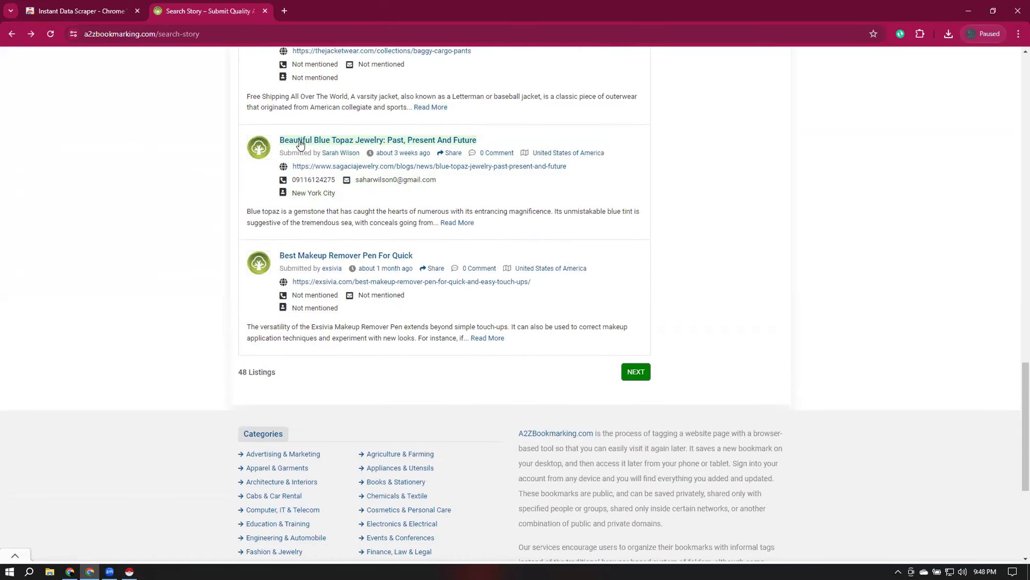
left_click_drag(293, 180, 334, 180)
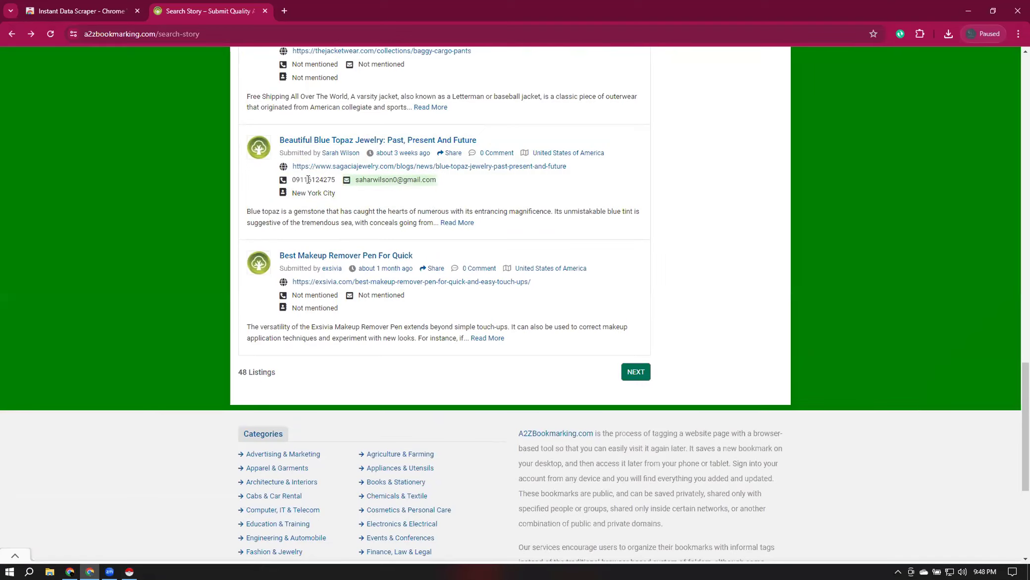
left_click_drag(320, 179, 332, 180)
left_click(70, 572)
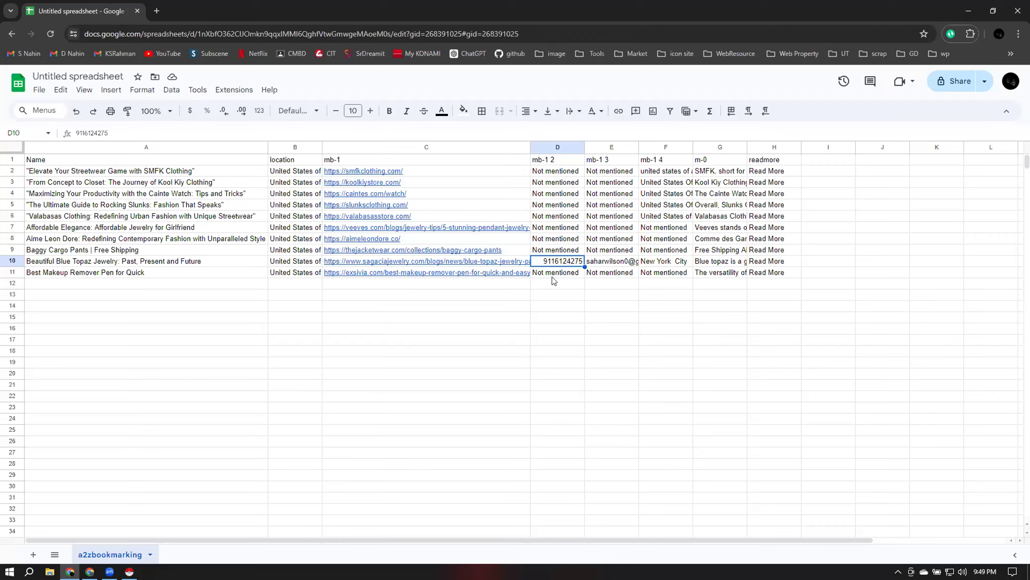
Rename the mb-1 2 column header in cell D1 to Phone Number
left_click(554, 159)
double_click(554, 159)
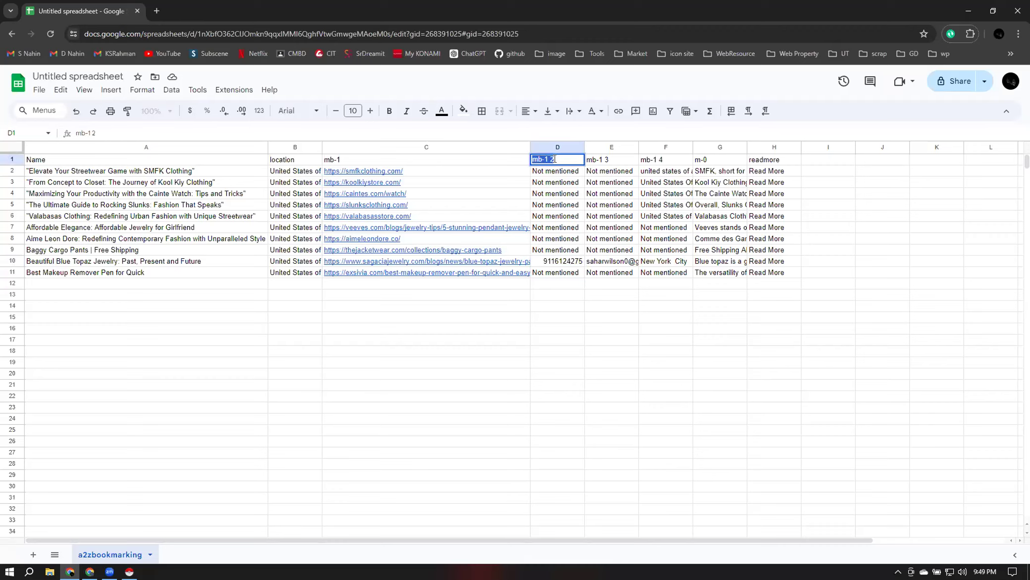
type("nu")
type("Phone")
type(" Number")
Fit the mb-1 3 column to its contents so the full e-mail address in row 10 can be read
left_click(610, 264)
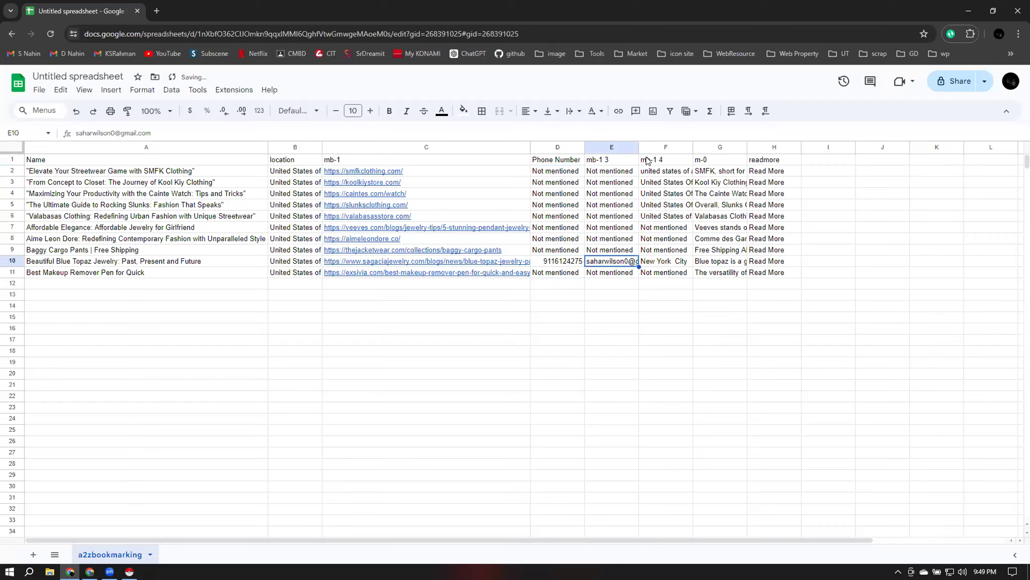
double_click(639, 147)
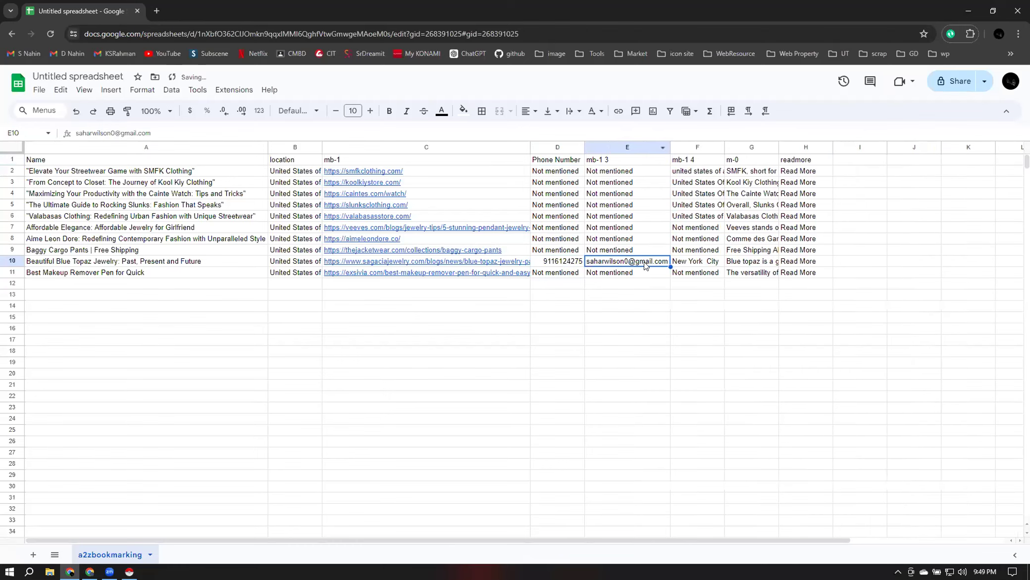
left_click(658, 316)
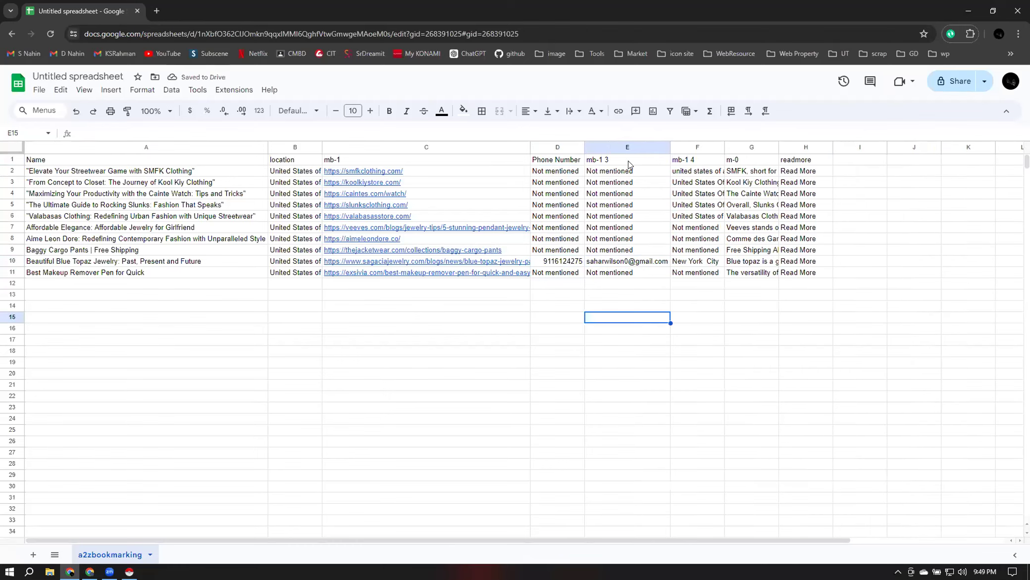
Rename the mb-1 3 column header in cell E1 to Email
left_click(628, 161)
double_click(628, 159)
type("Emai")
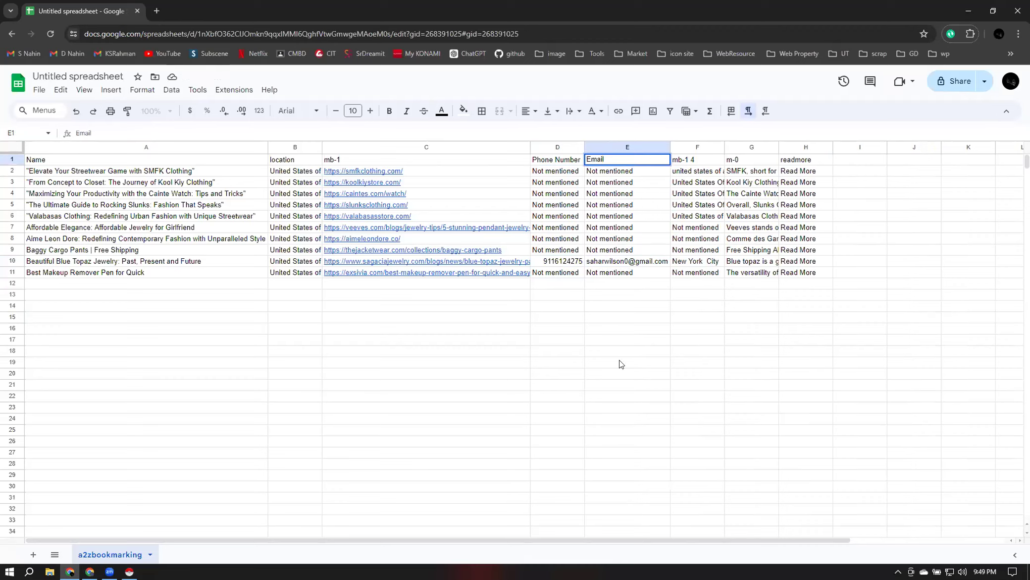
type("l")
left_click(620, 364)
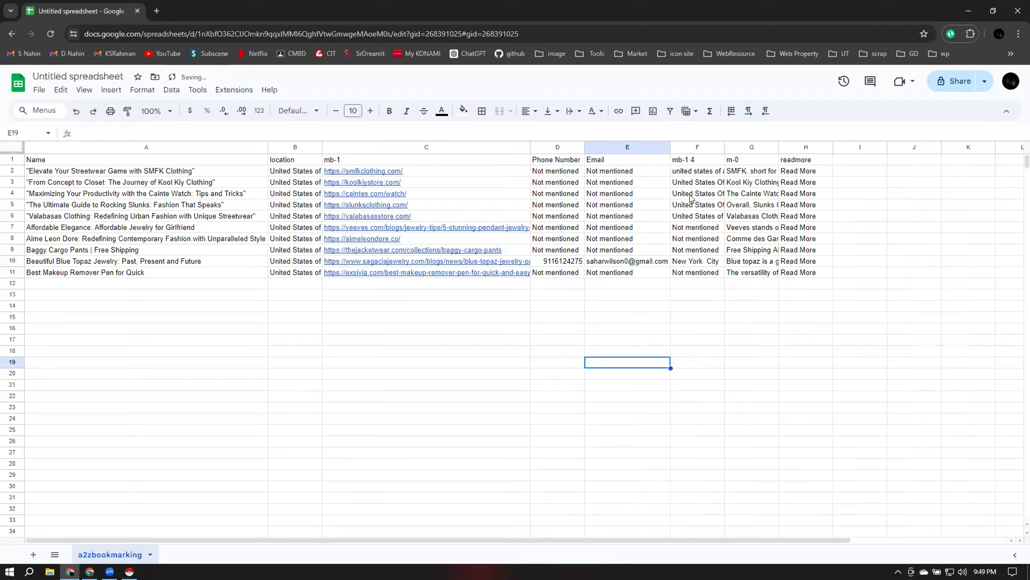
Fit the mb-1 4 column to its contents and rename its header in cell F1 to Country
double_click(724, 145)
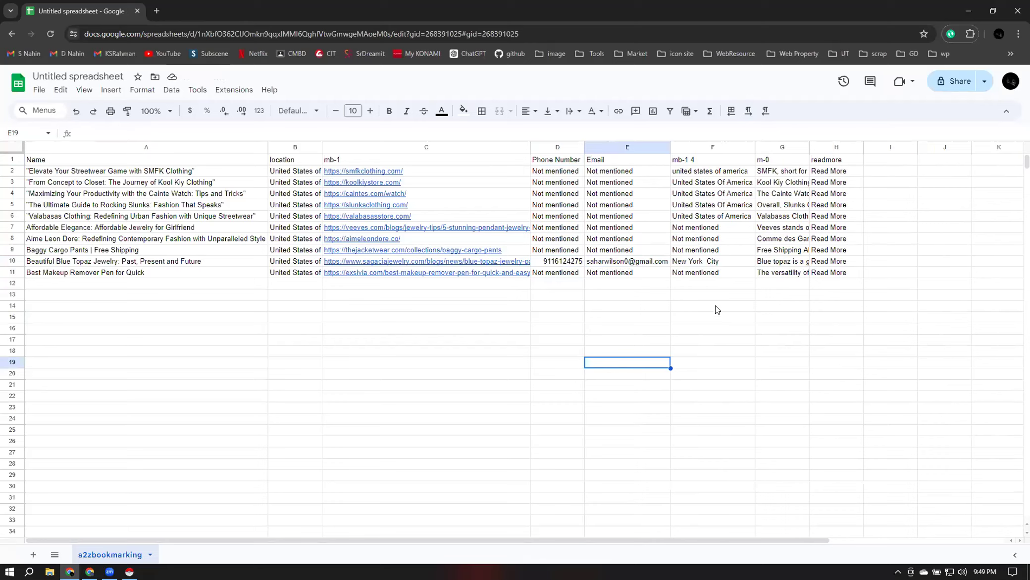
left_click(730, 158)
type("Country")
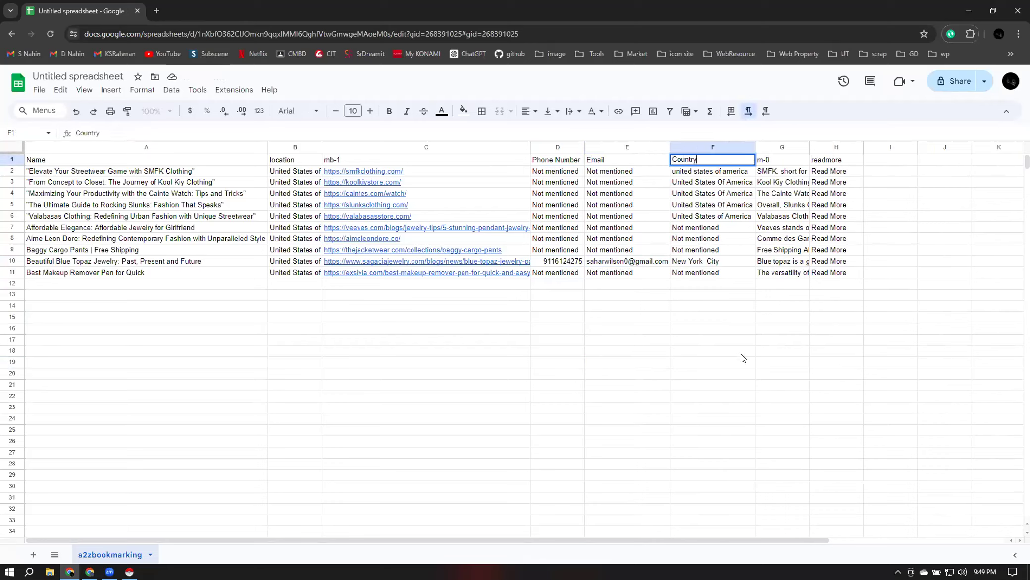
left_click(741, 353)
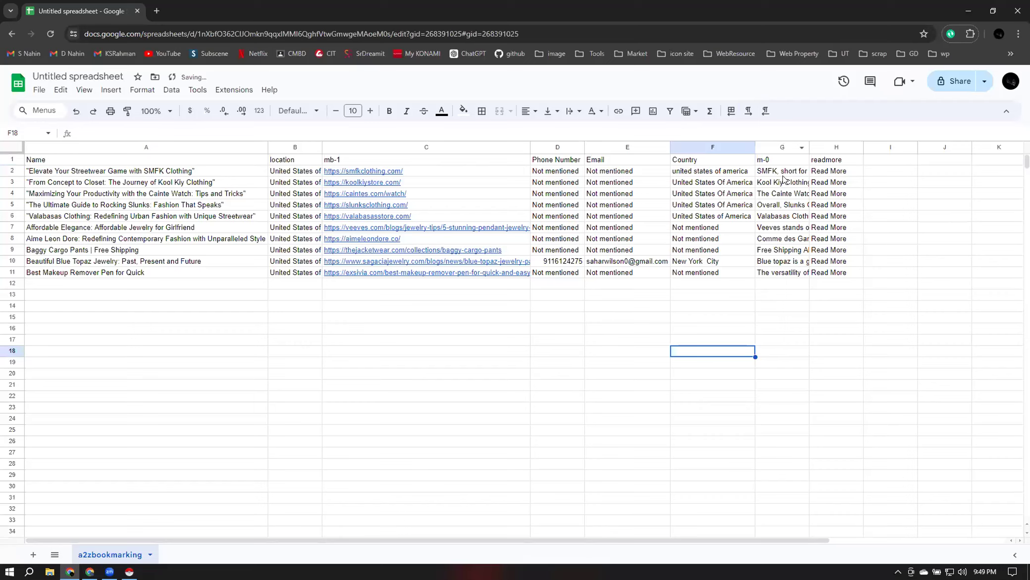
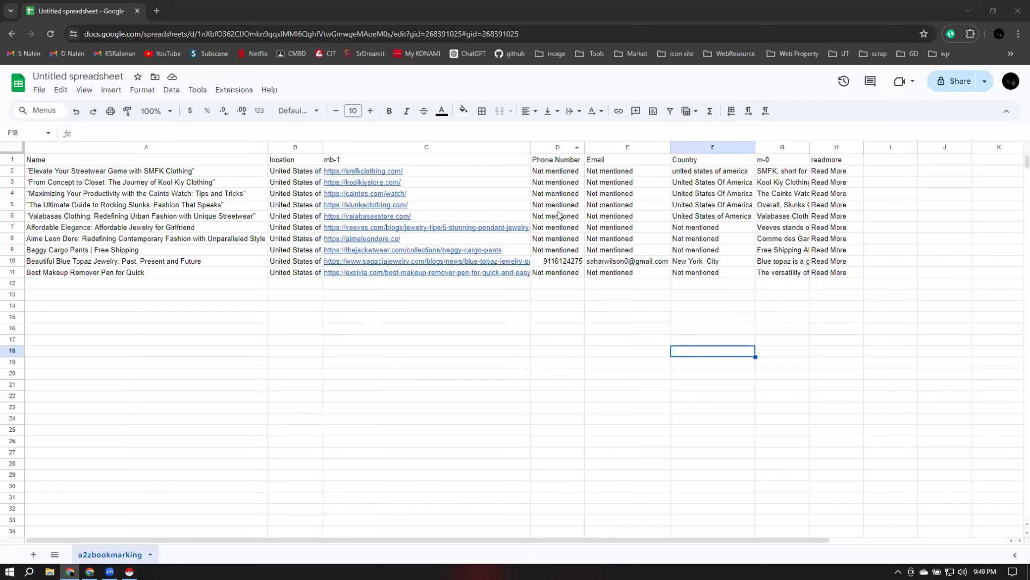
Fit the m-0 column to its contents and compare its descriptions with the listing summaries on the Search Story page
left_click(795, 173)
double_click(808, 146)
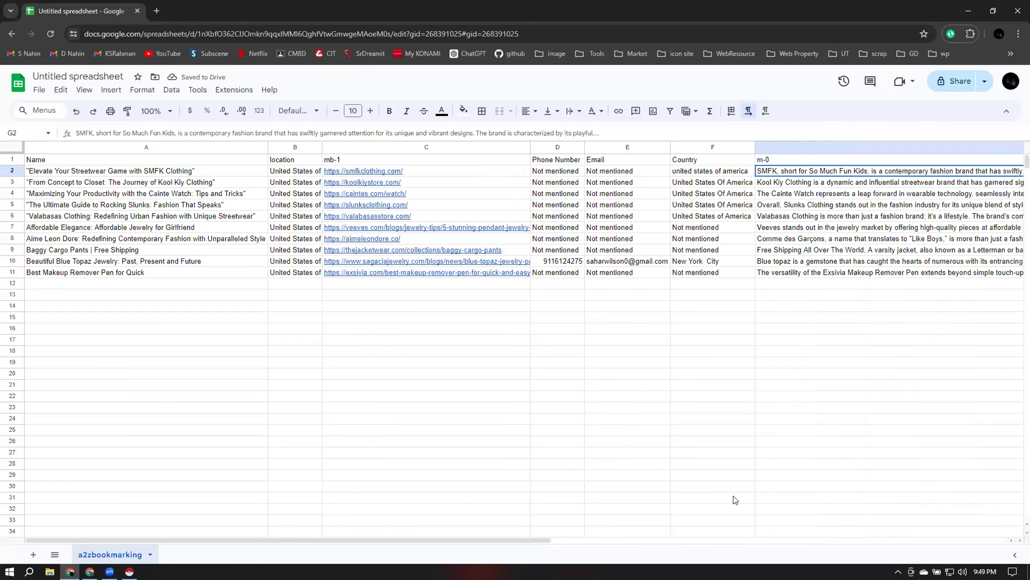
left_click_drag(340, 540, 613, 550)
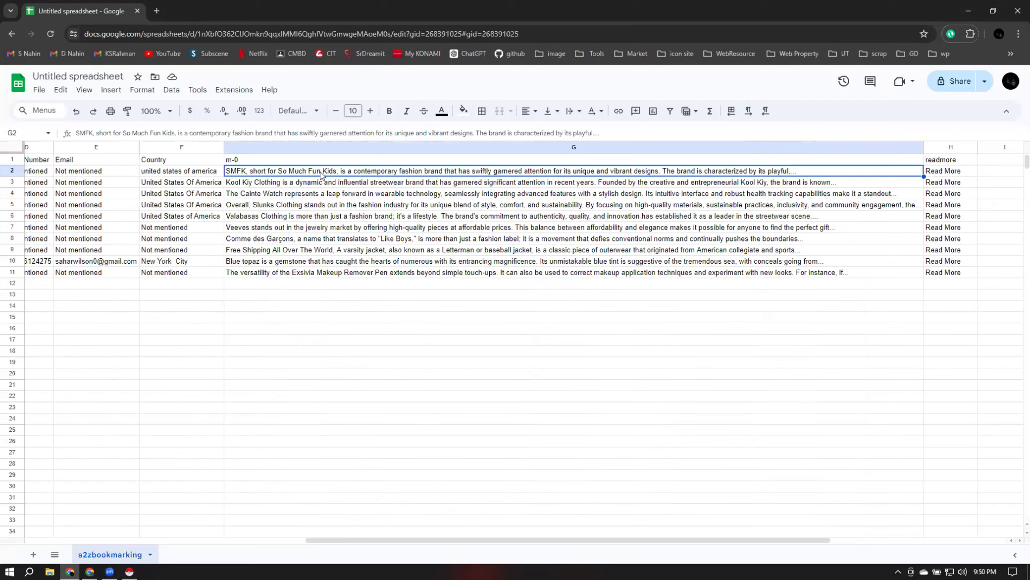
left_click(89, 571)
scroll(419, 146, "up", 20)
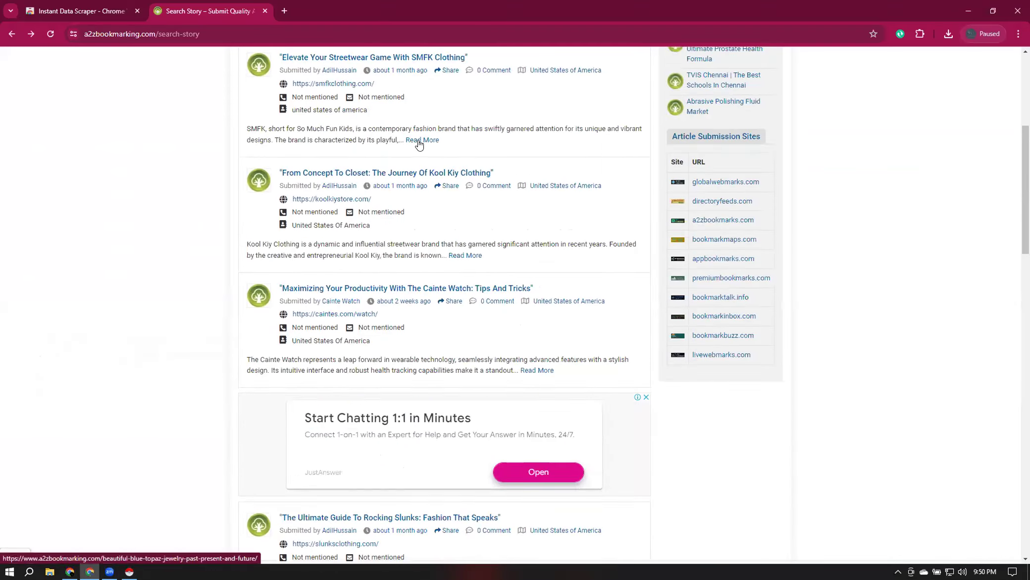
scroll(421, 149, "down", 1)
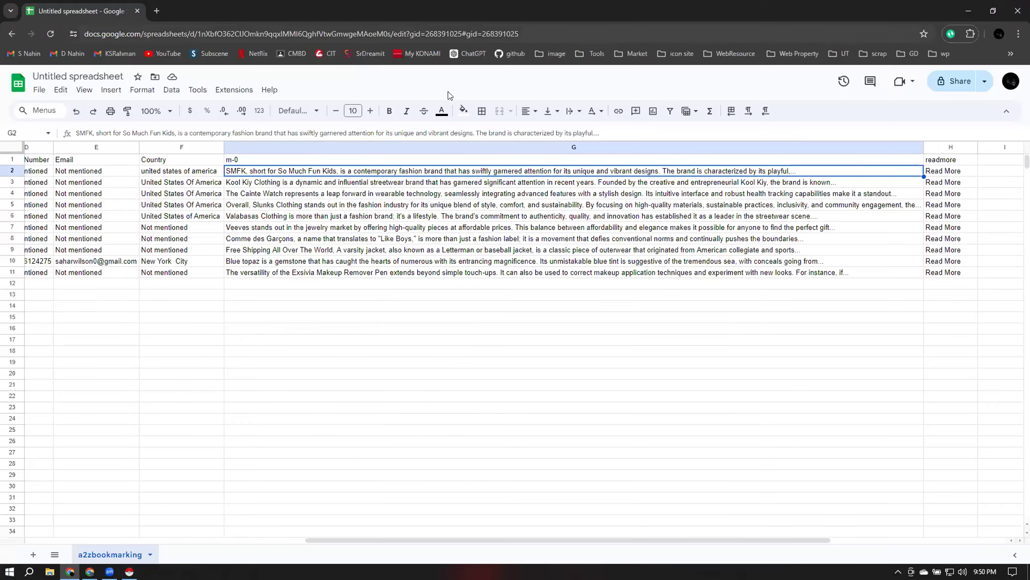
left_click(70, 571)
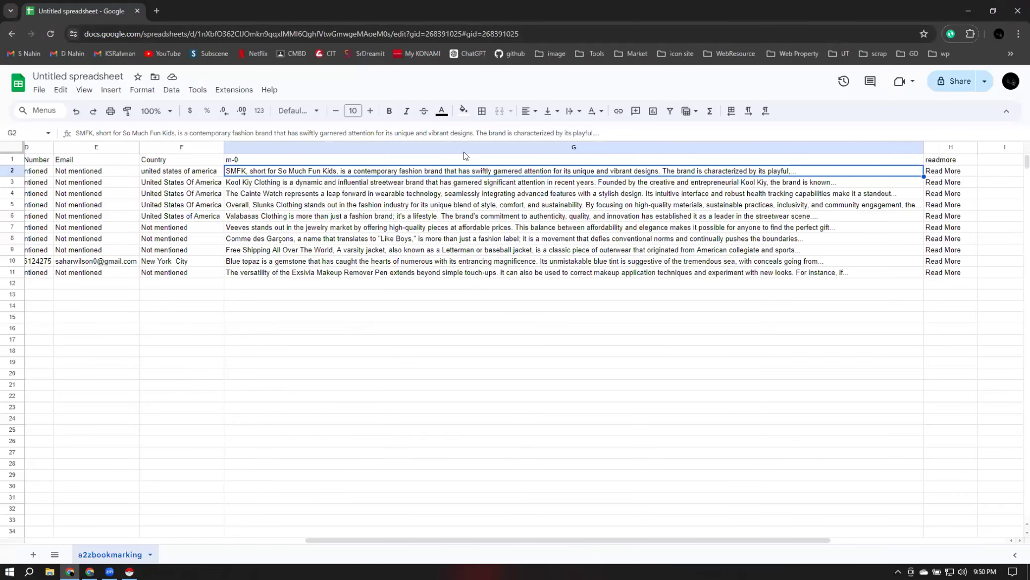
Delete the m-0 description column from the spreadsheet
left_click(491, 145)
right_click(492, 146)
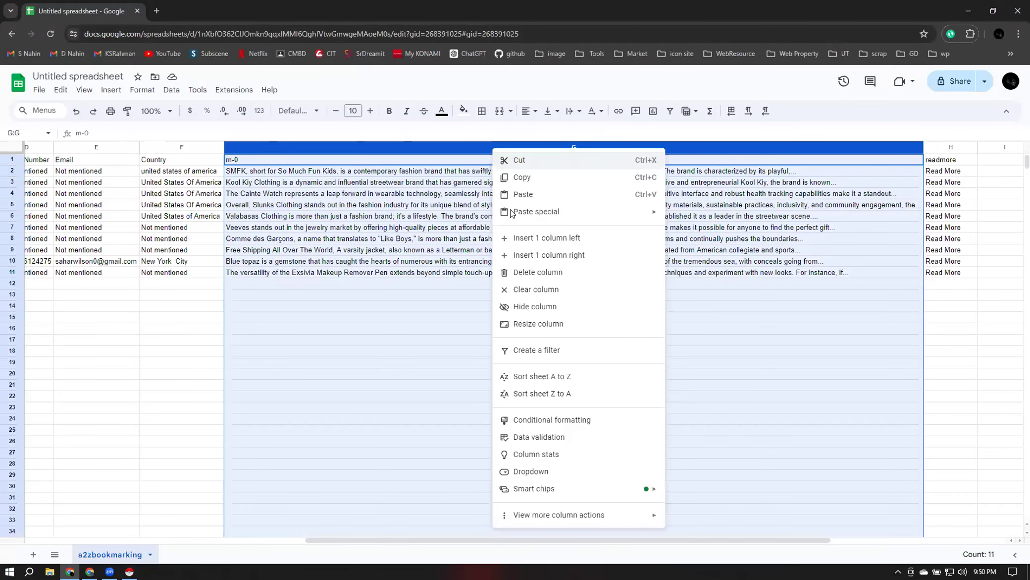
left_click(524, 273)
left_click(494, 308)
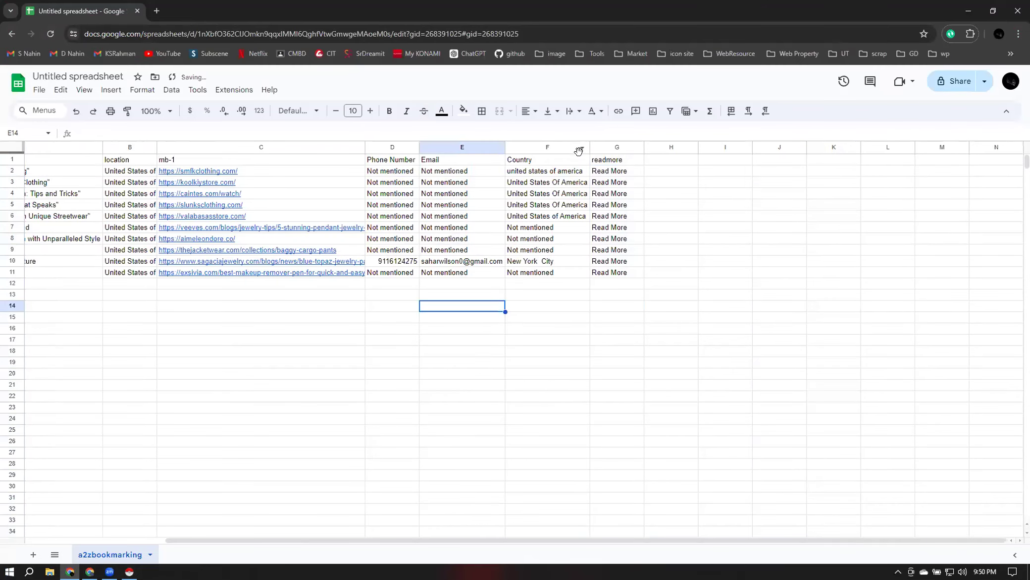
Delete the readmore column from the spreadsheet
left_click(618, 148)
right_click(617, 149)
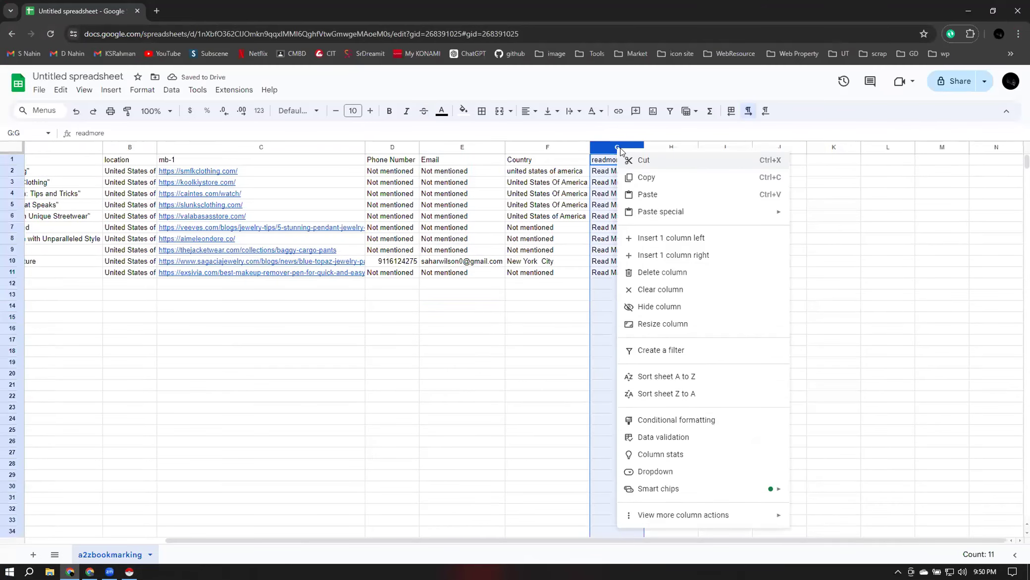
left_click(649, 274)
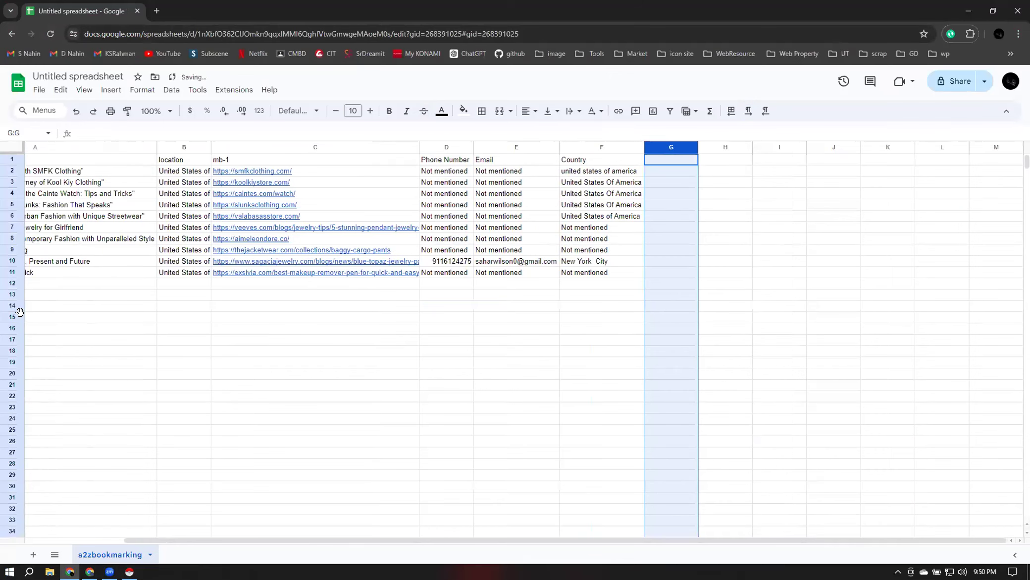
left_click_drag(759, 541, 510, 553)
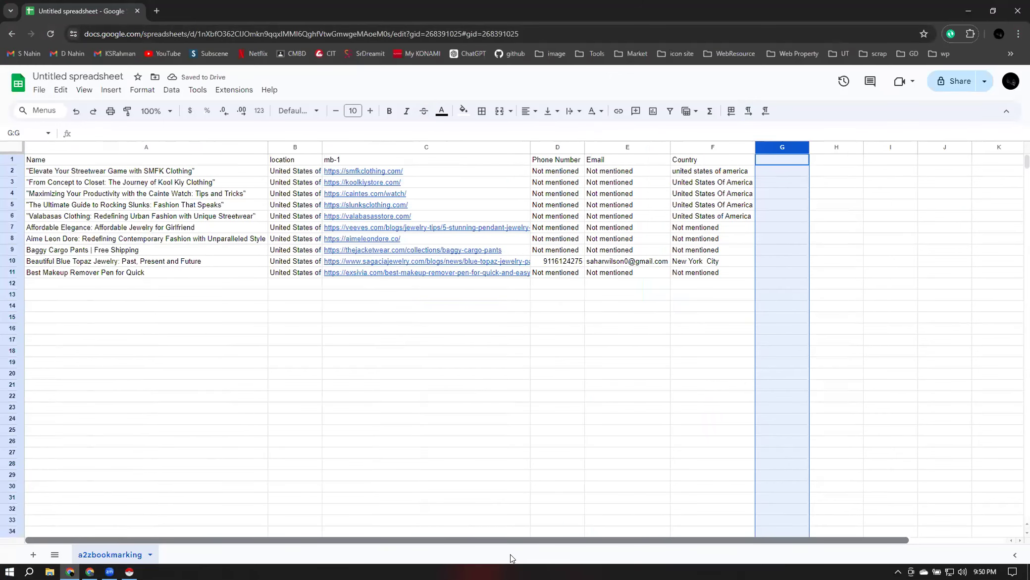
Review the name, location and website link of the SMFK Clothing entry in row 2
left_click(92, 170)
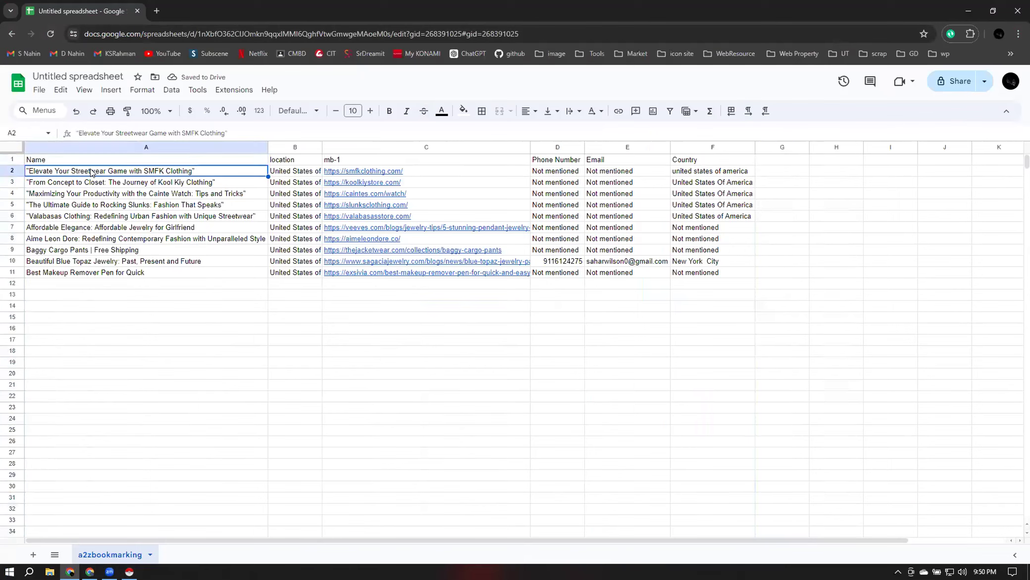
left_click(296, 171)
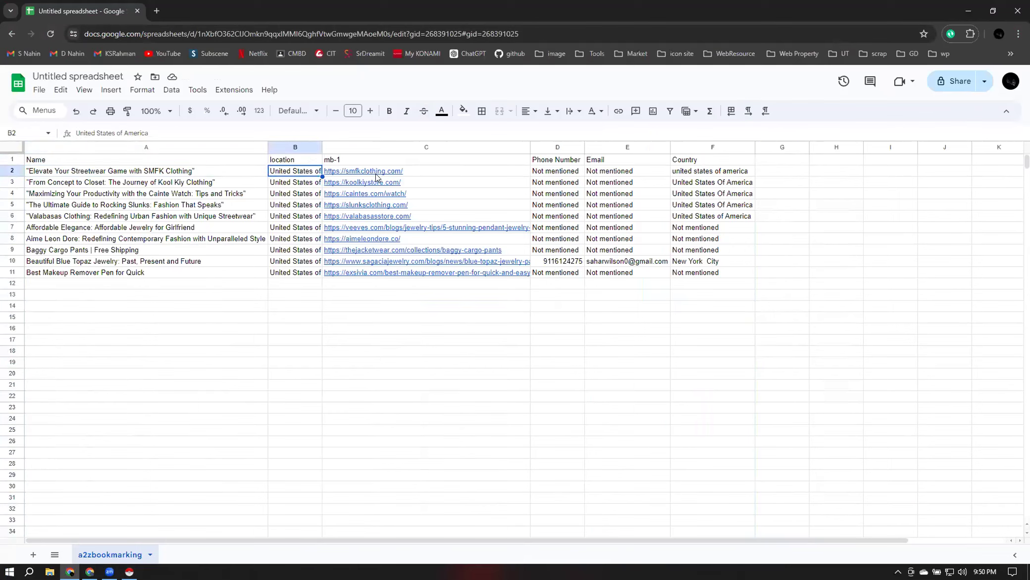
left_click(347, 173)
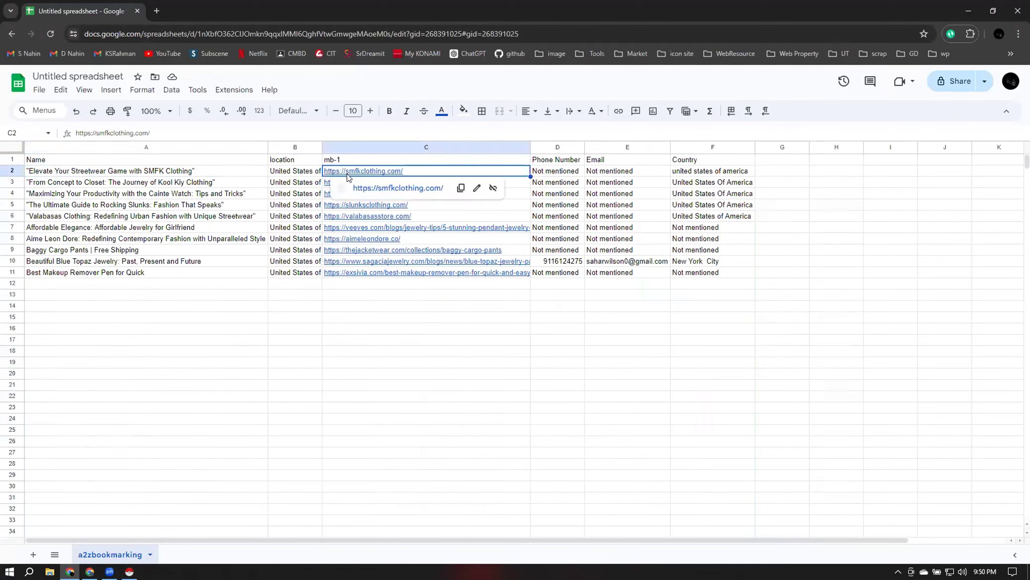
left_click(245, 329)
left_click(384, 172)
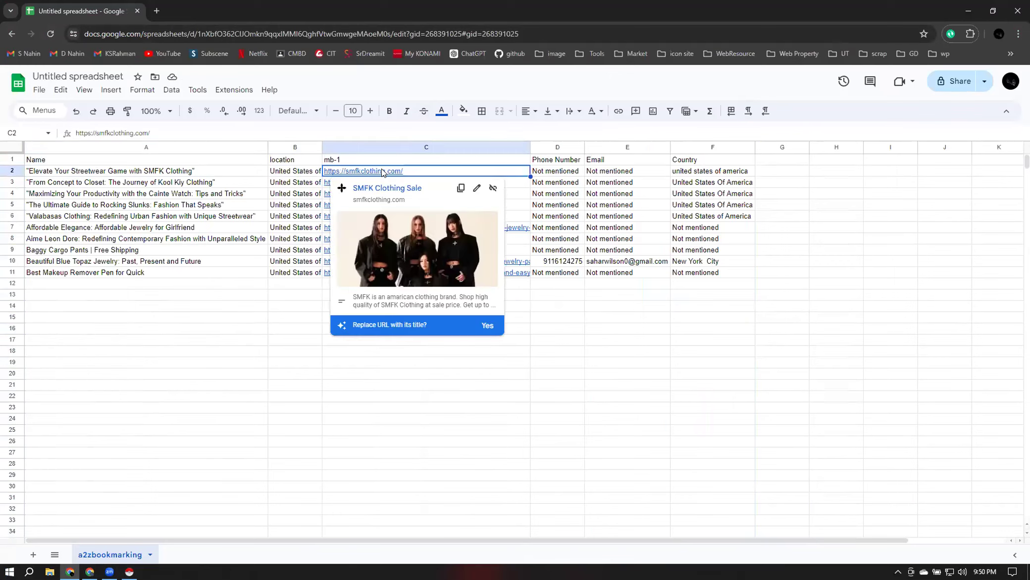
left_click(233, 349)
mouse_move(352, 168)
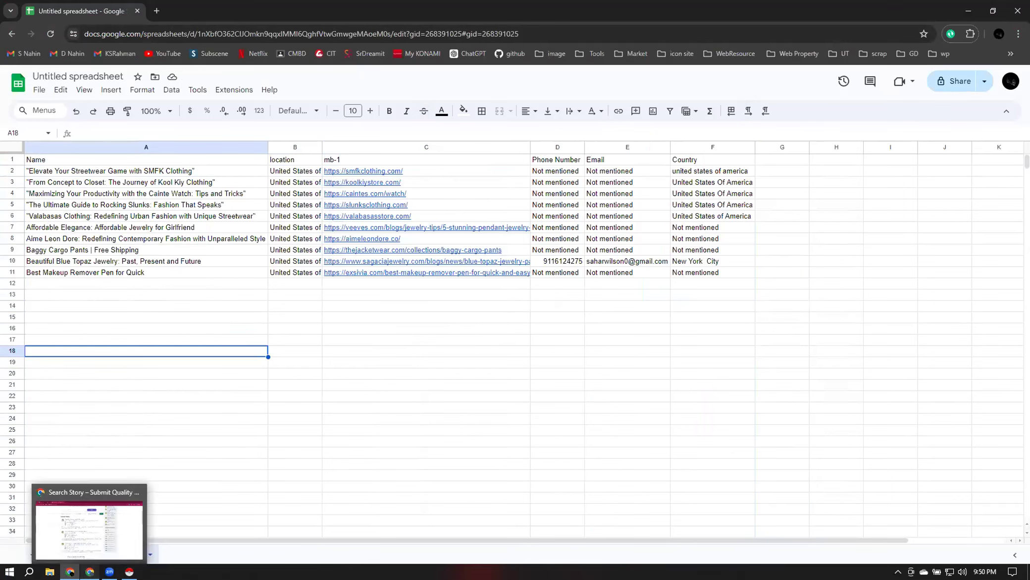
Open the "Elevate Your Streetwear Game with SMFK Clothing" listing from the reloaded Search Story page and follow its website link
left_click(82, 526)
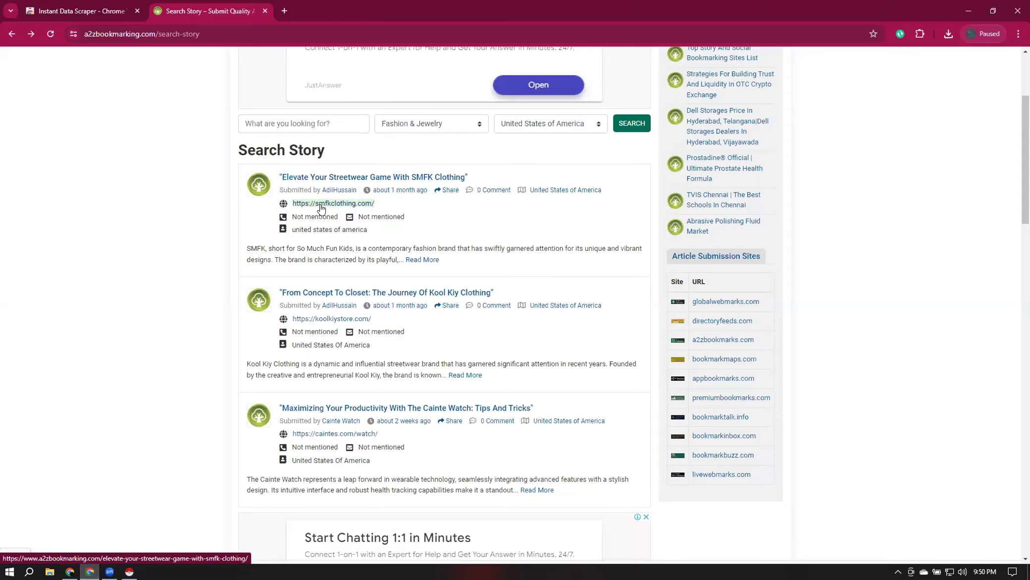
triple_click(337, 179)
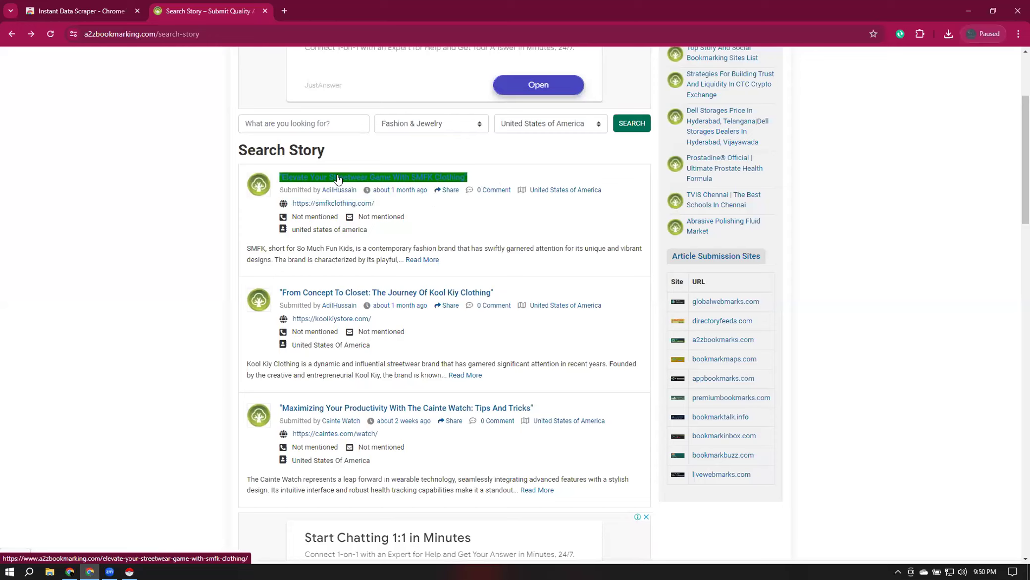
left_click(50, 34)
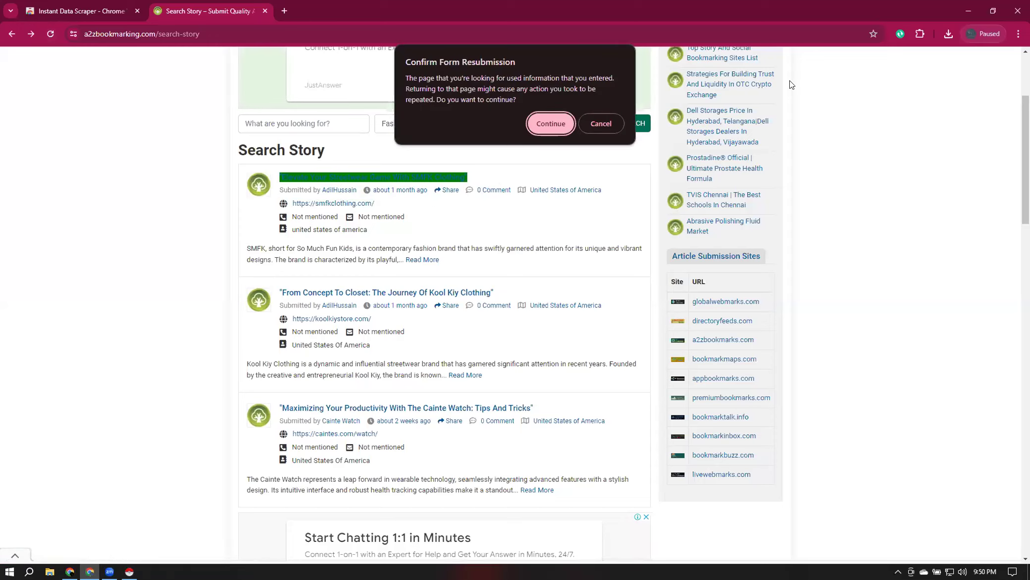
left_click(549, 119)
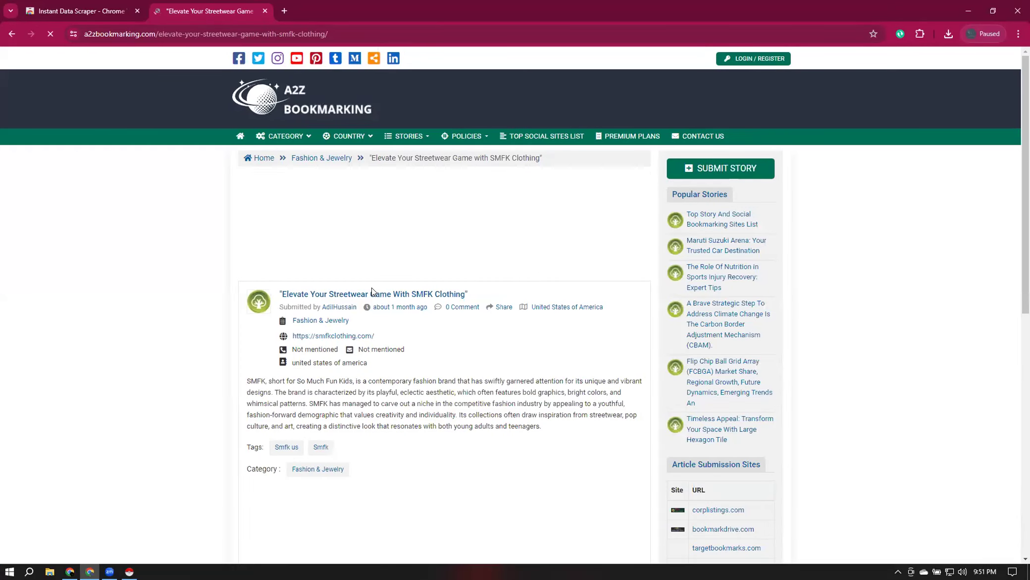
left_click(332, 336)
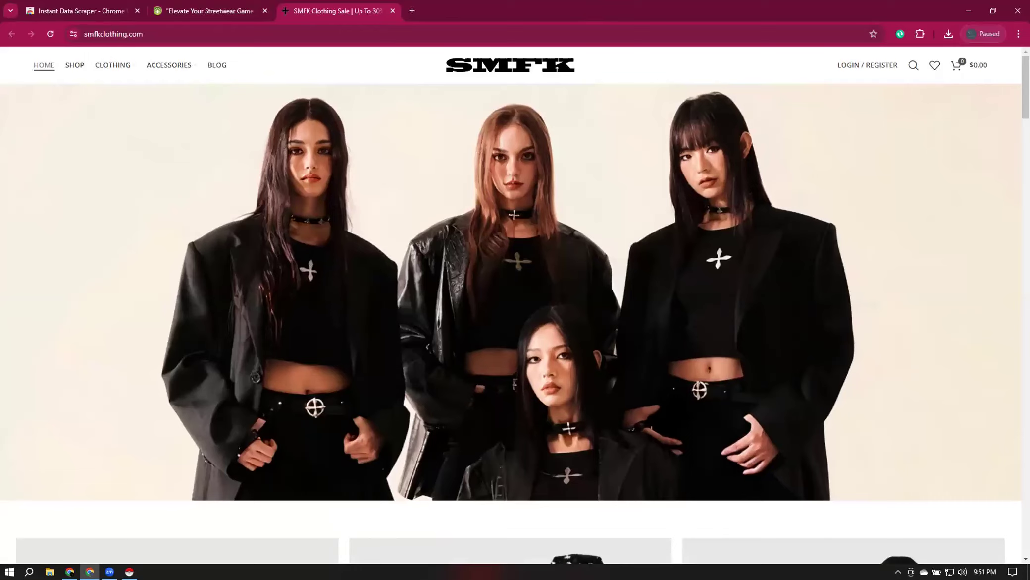
left_click(69, 571)
left_click(371, 173)
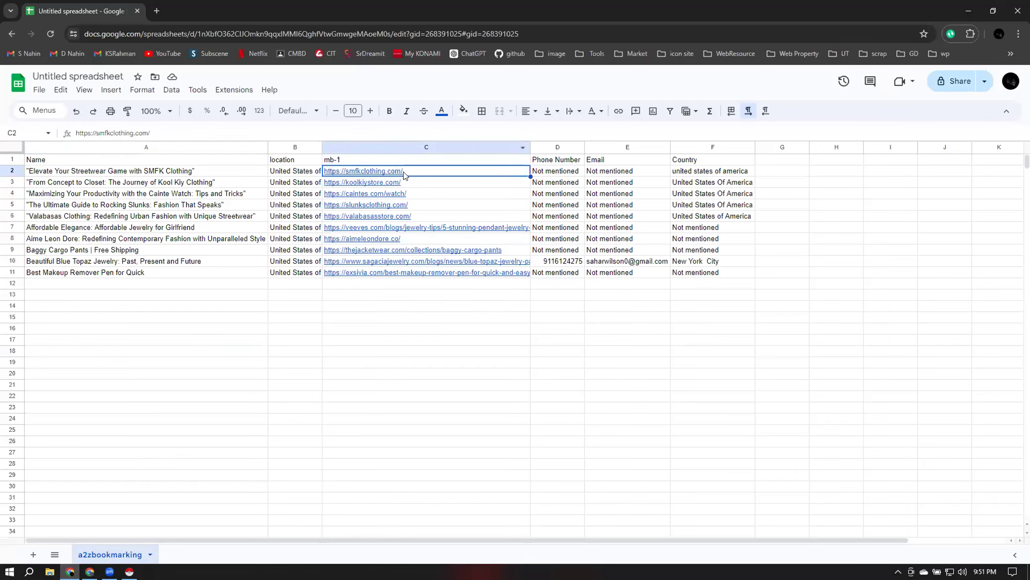
mouse_move(369, 172)
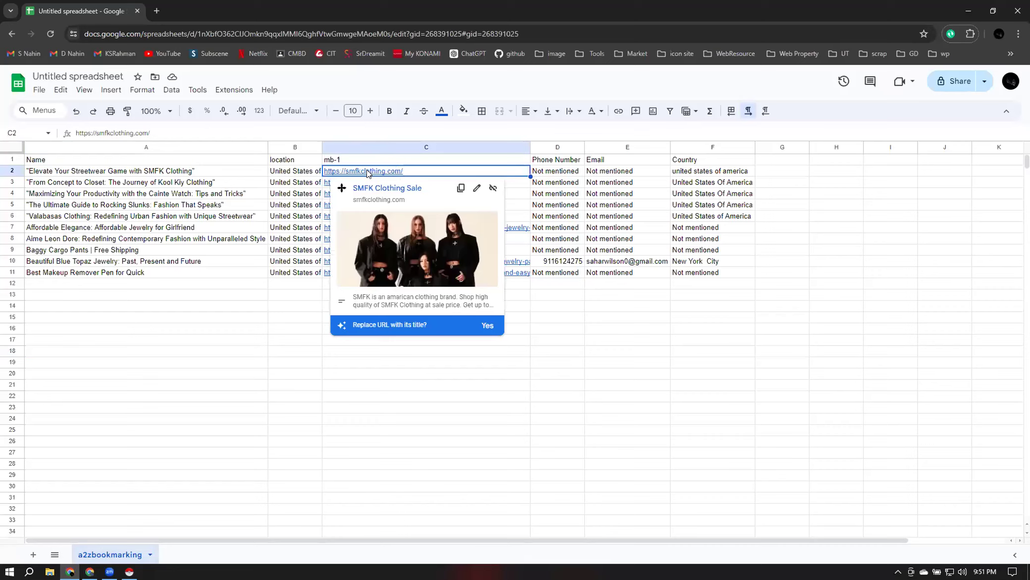
double_click(376, 174)
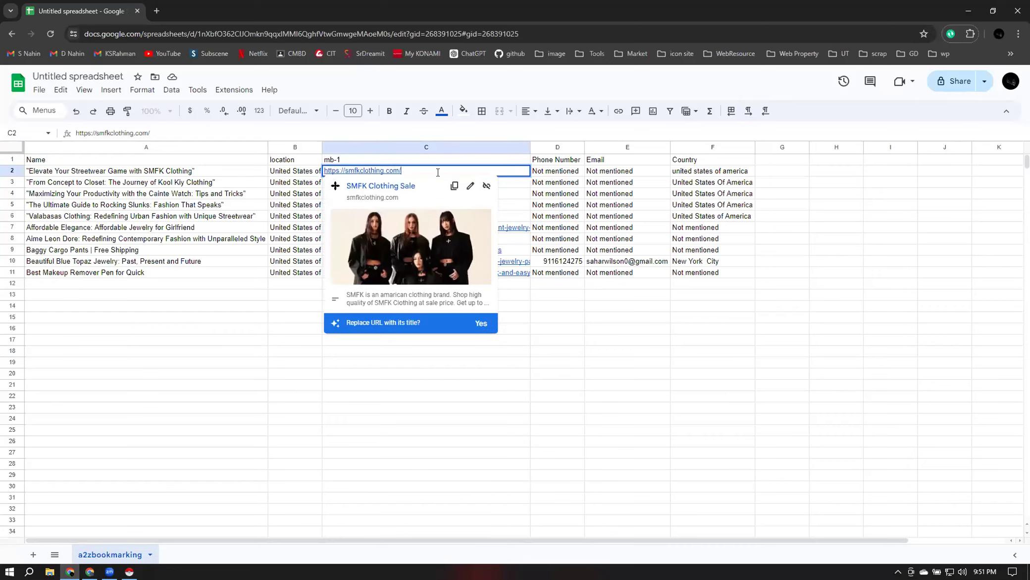
key("ctrl+a")
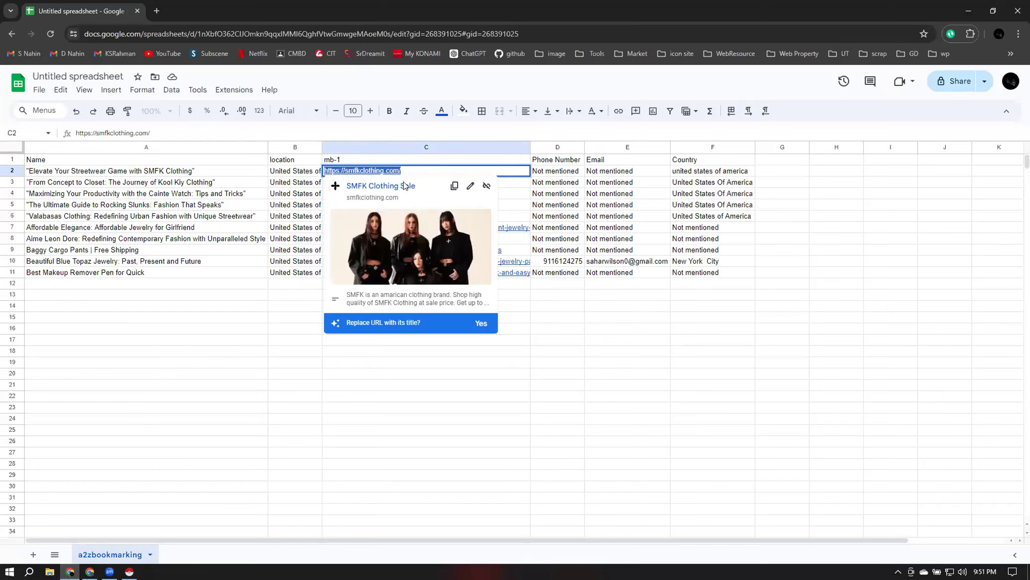
right_click(381, 174)
left_click(411, 334)
left_click(236, 355)
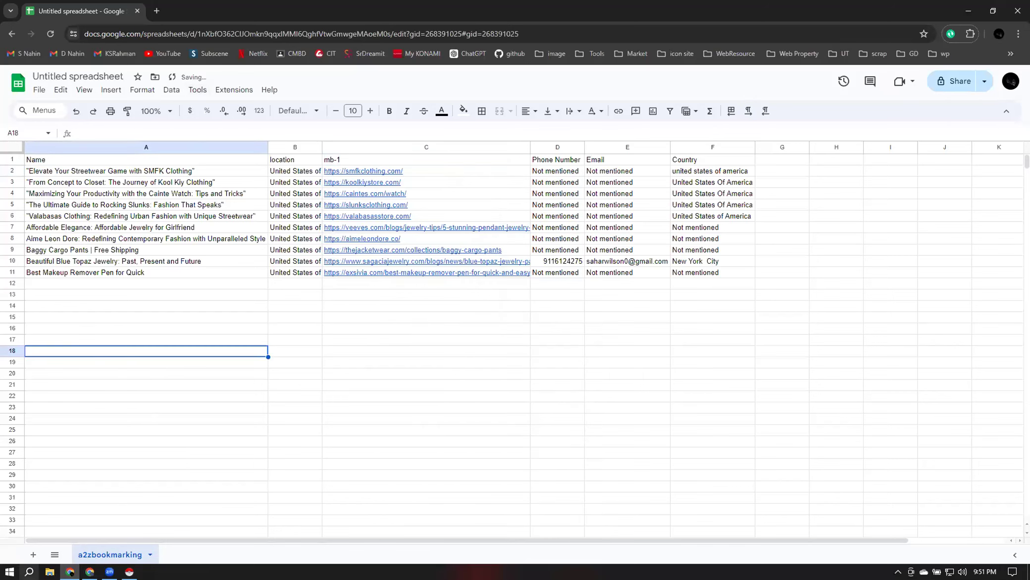
key("alt+Tab")
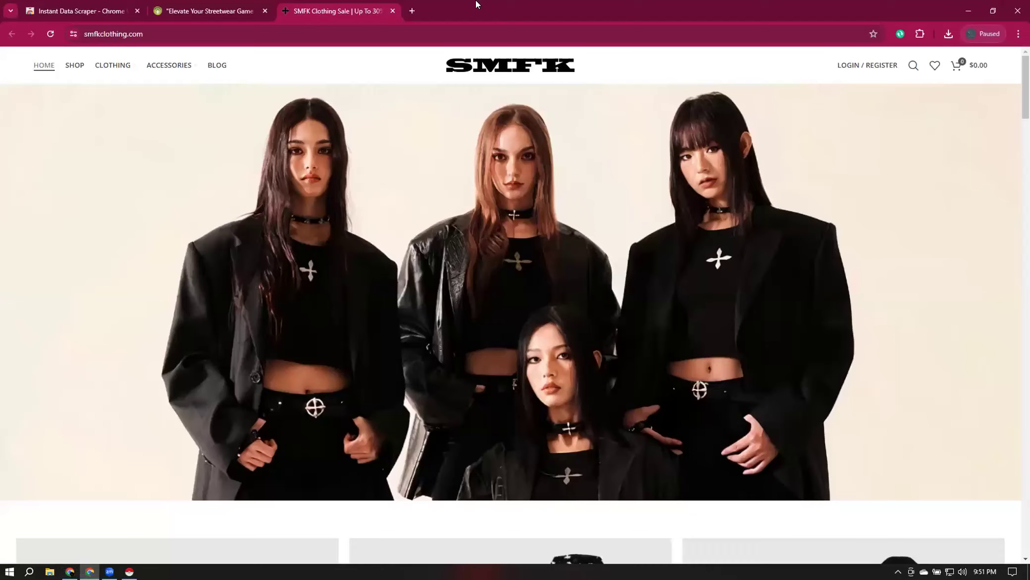
left_click(412, 11)
key("ctrl+v")
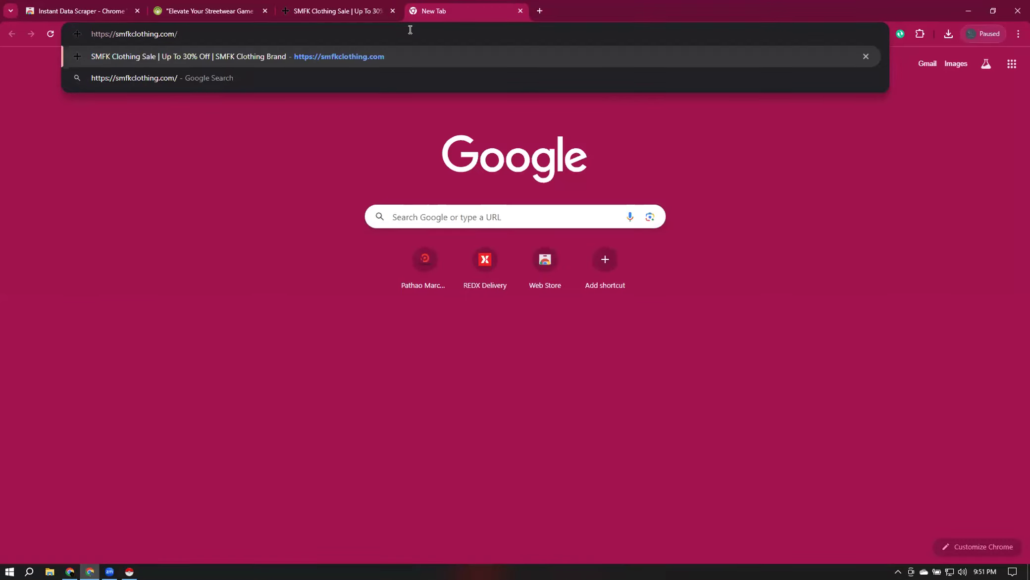
key("Return")
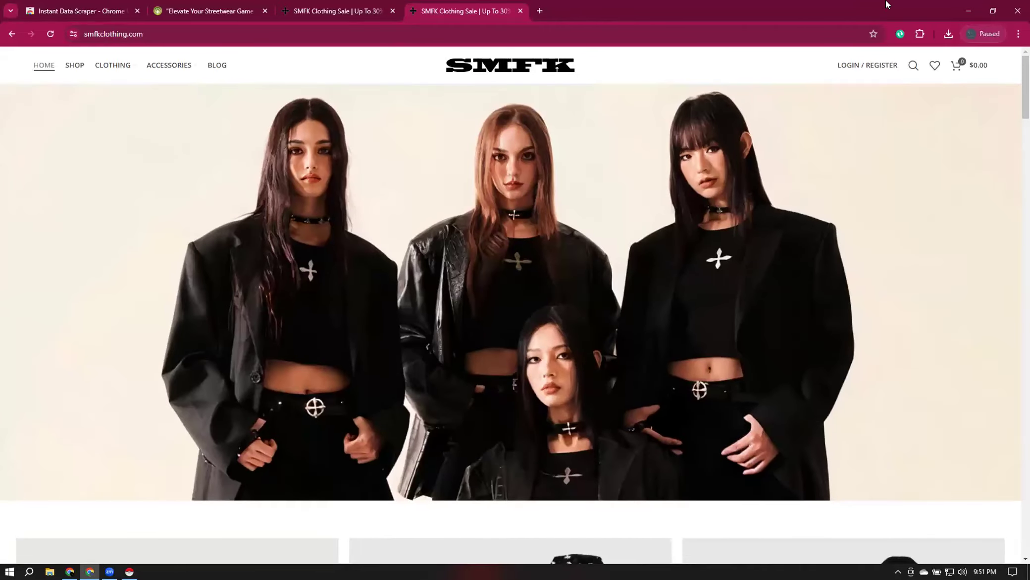
Switch back to the spreadsheet and rename the header in cell C1 as Website
left_click(969, 11)
left_click(390, 159)
double_click(389, 159)
key("BackSpace")
key("BackSpace")
key("BackSpace")
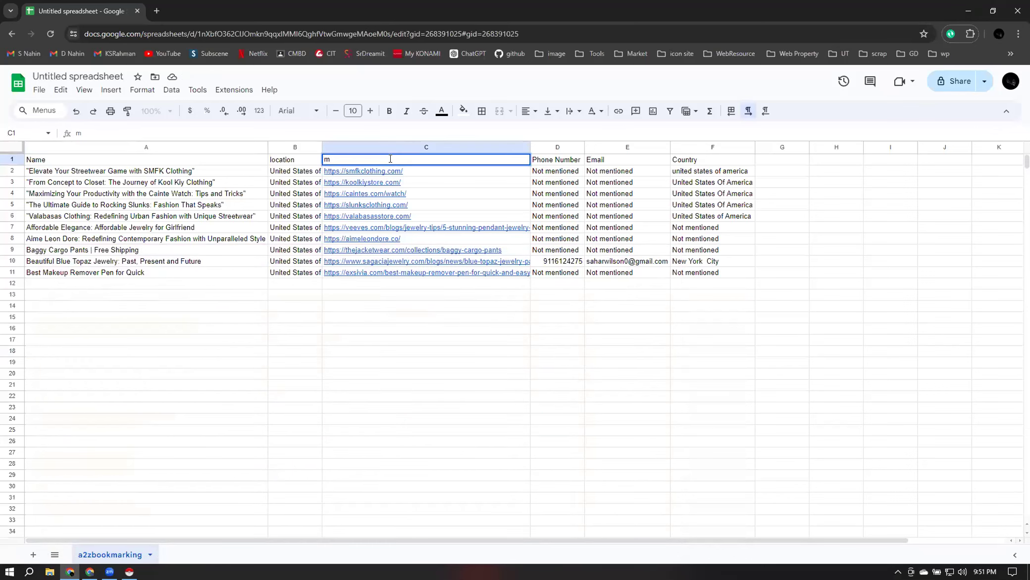
type("Website")
left_click(492, 337)
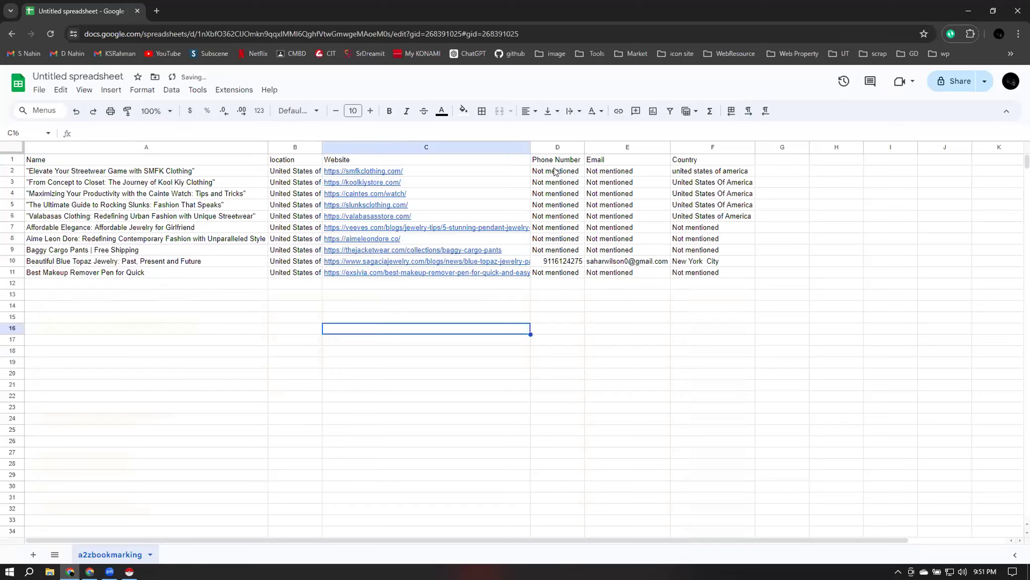
Center-align the whole data table, including its header row
left_click(553, 168)
key("ctrl+a")
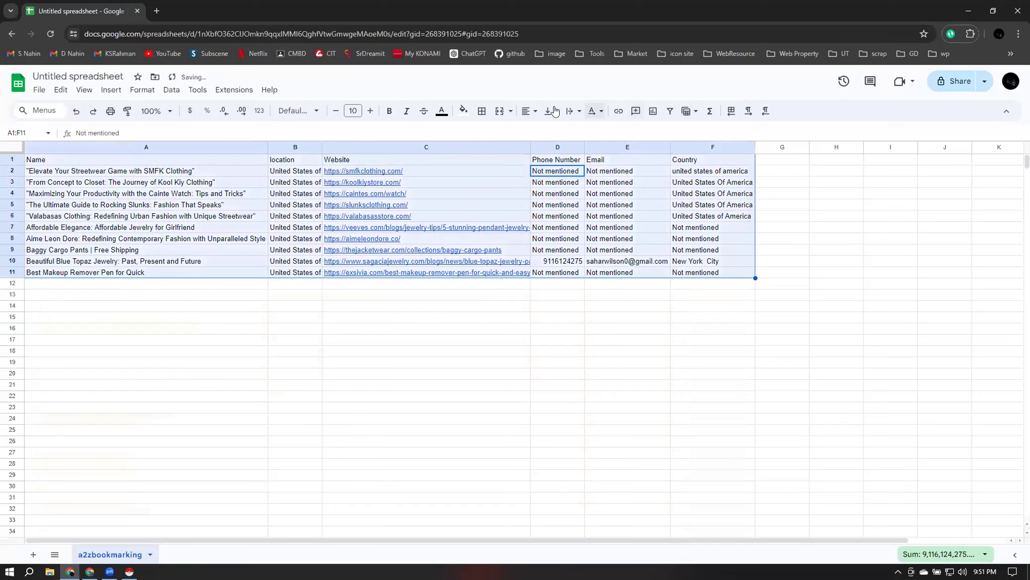
left_click(529, 111)
left_click(545, 132)
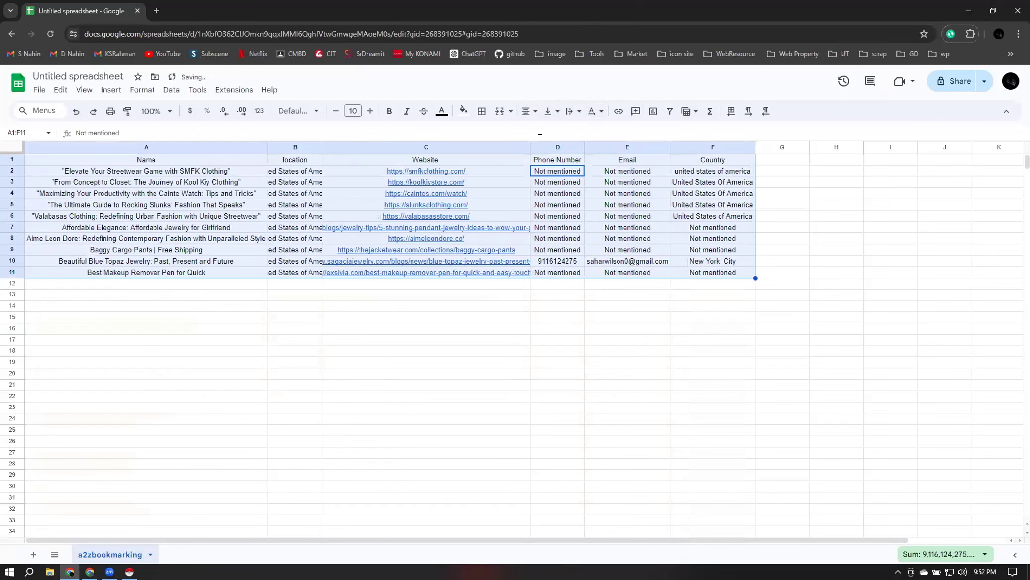
left_click(363, 343)
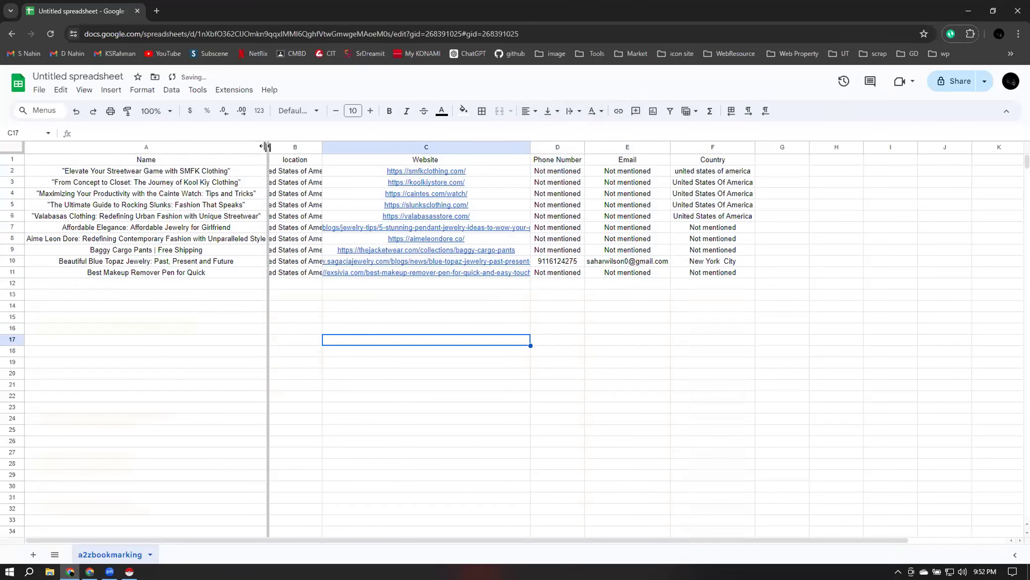
Fit the widths of the location, Website, Email and Country columns to their contents
double_click(321, 145)
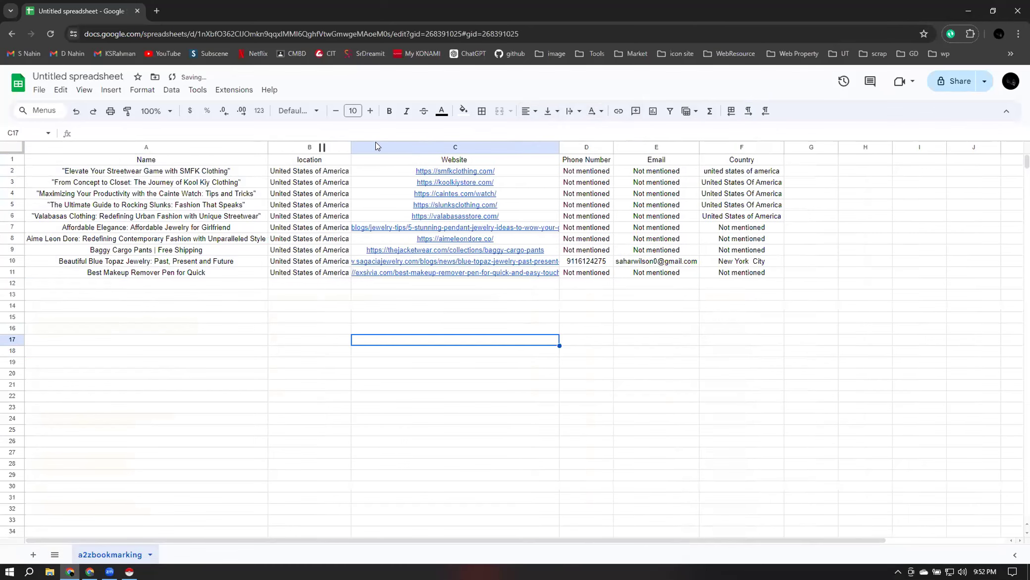
double_click(560, 147)
left_click(739, 146)
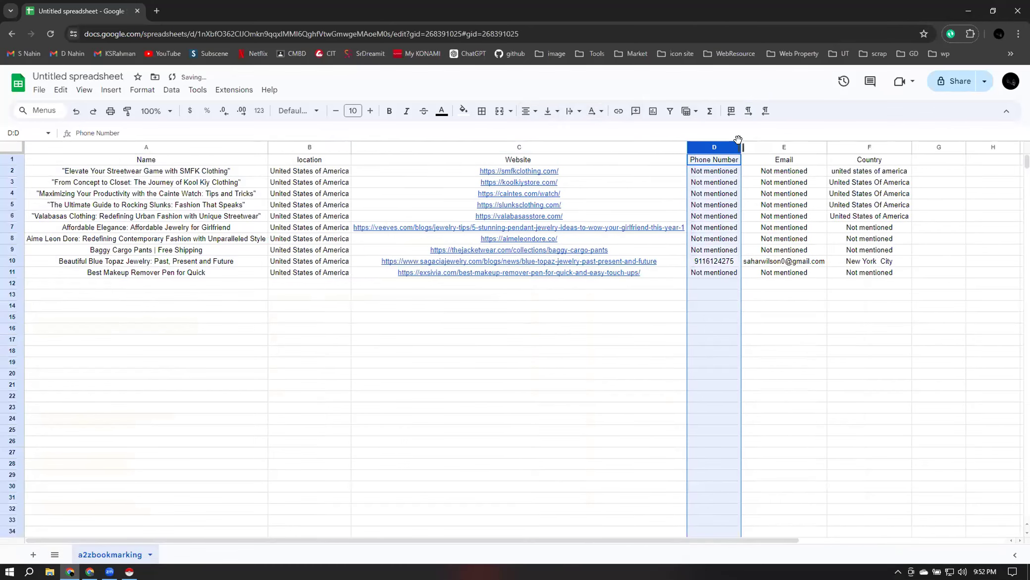
double_click(827, 146)
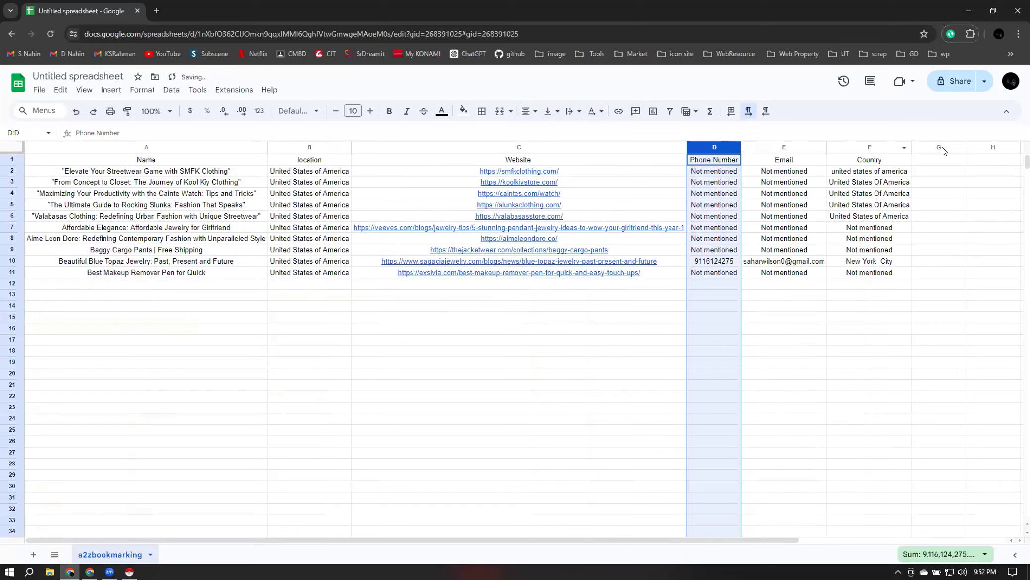
double_click(912, 147)
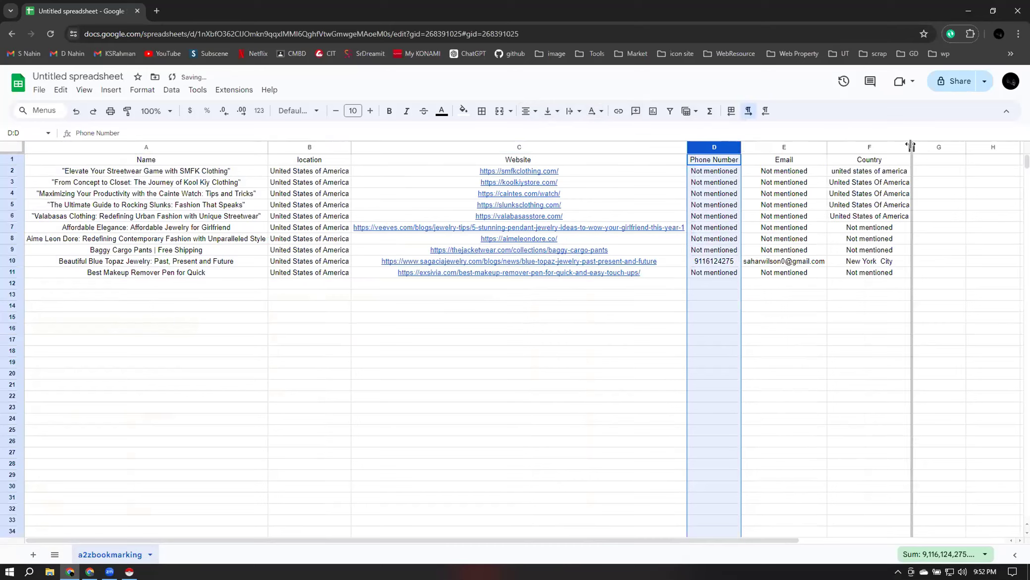
Delete the location column from the spreadsheet
left_click(314, 147)
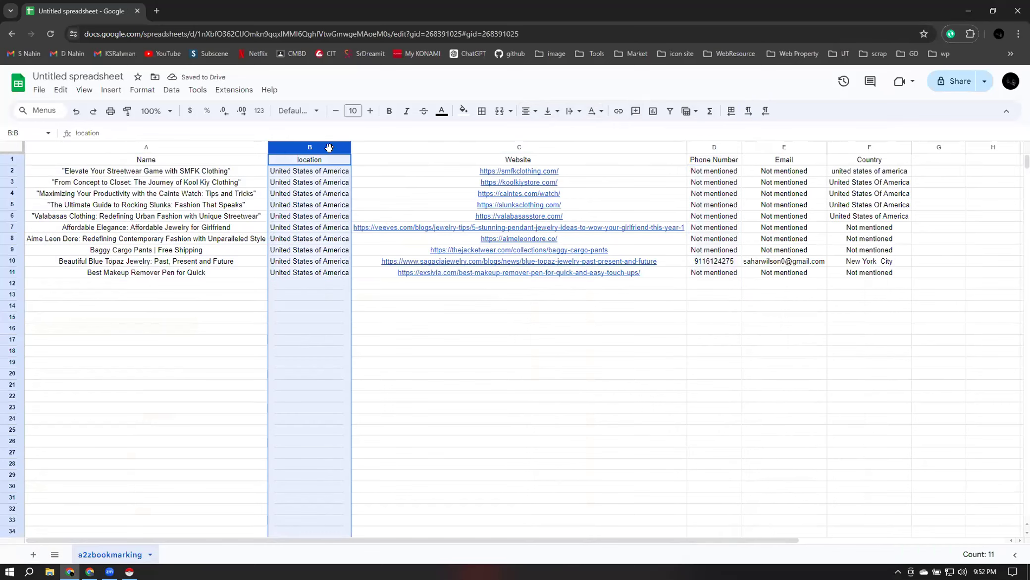
right_click(308, 144)
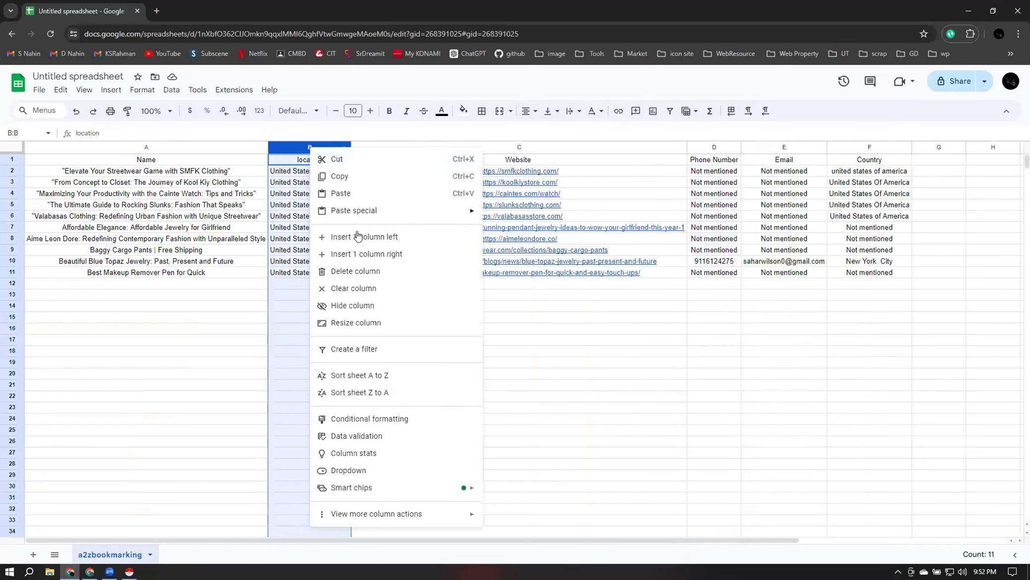
left_click(374, 270)
left_click(742, 339)
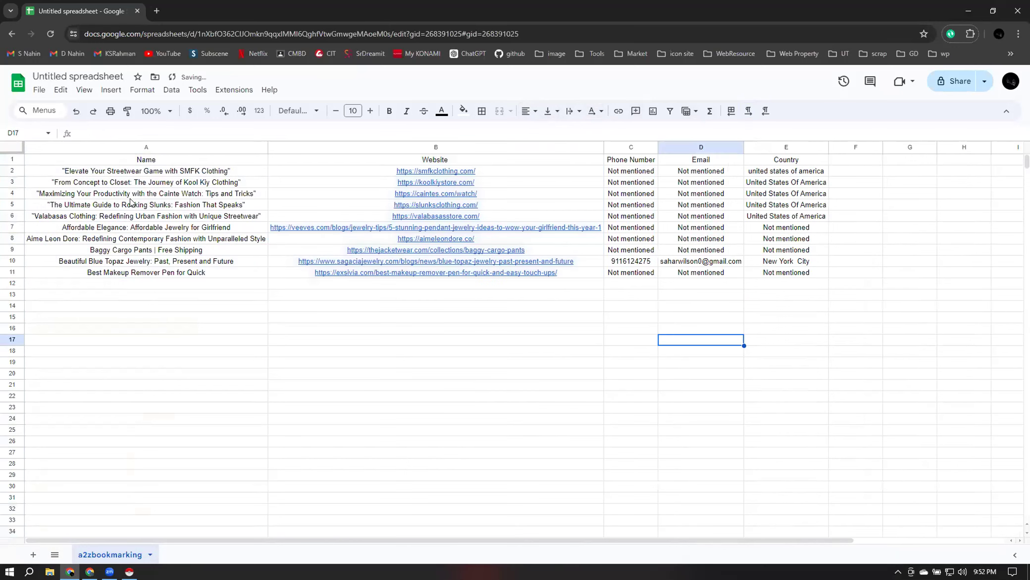
Review the entries in the Name, Website, Phone Number, Email and Country columns
left_click_drag(133, 182, 134, 238)
left_click_drag(528, 171, 529, 250)
left_click_drag(631, 171, 631, 250)
left_click_drag(711, 171, 711, 261)
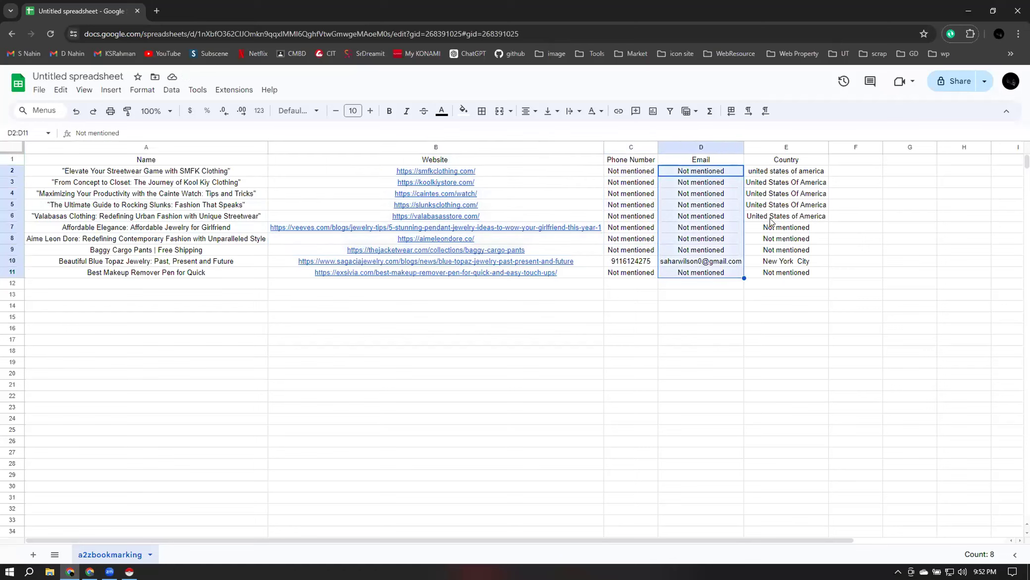
left_click_drag(801, 171, 801, 263)
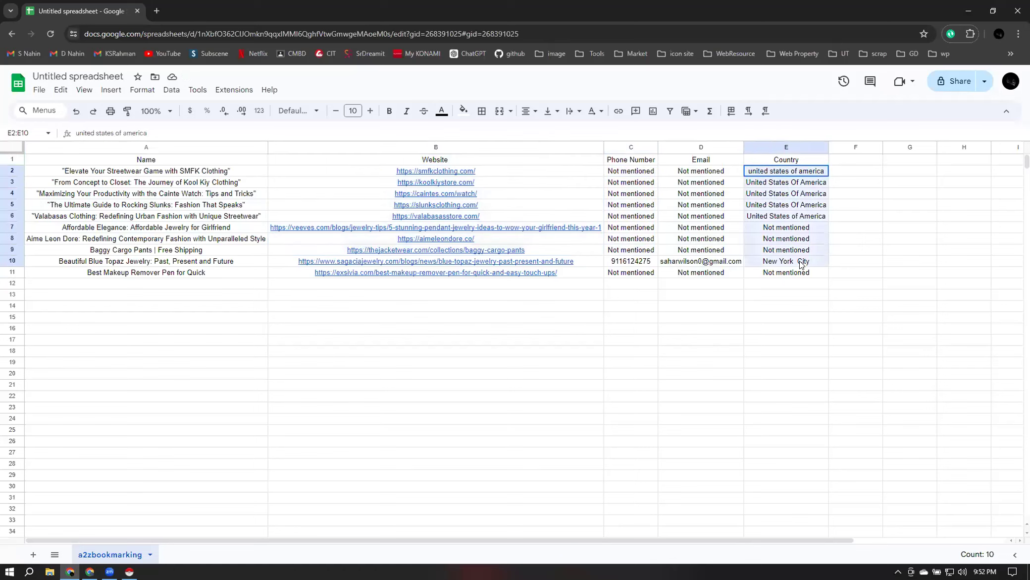
left_click(450, 327)
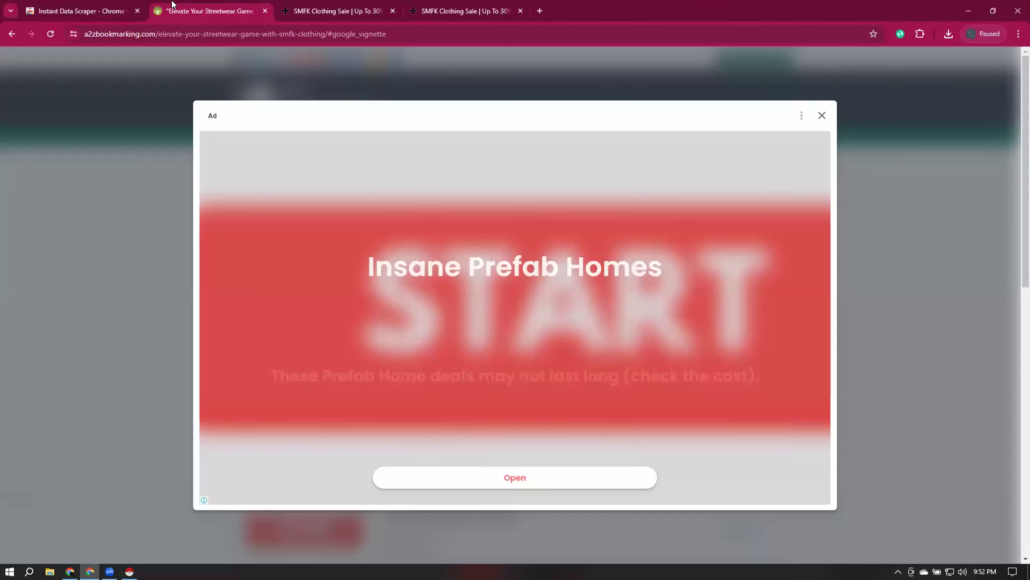
Dismiss the ads on the SMFK Clothing listing, check its phone and email fields, and return to the Search Story page
left_click(821, 116)
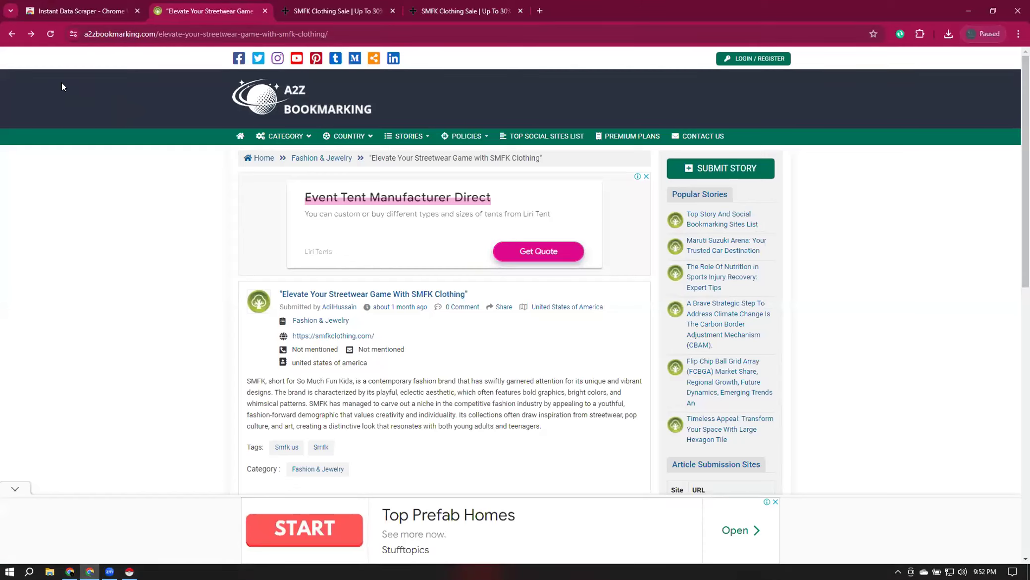
left_click_drag(290, 351, 402, 352)
left_click(375, 350)
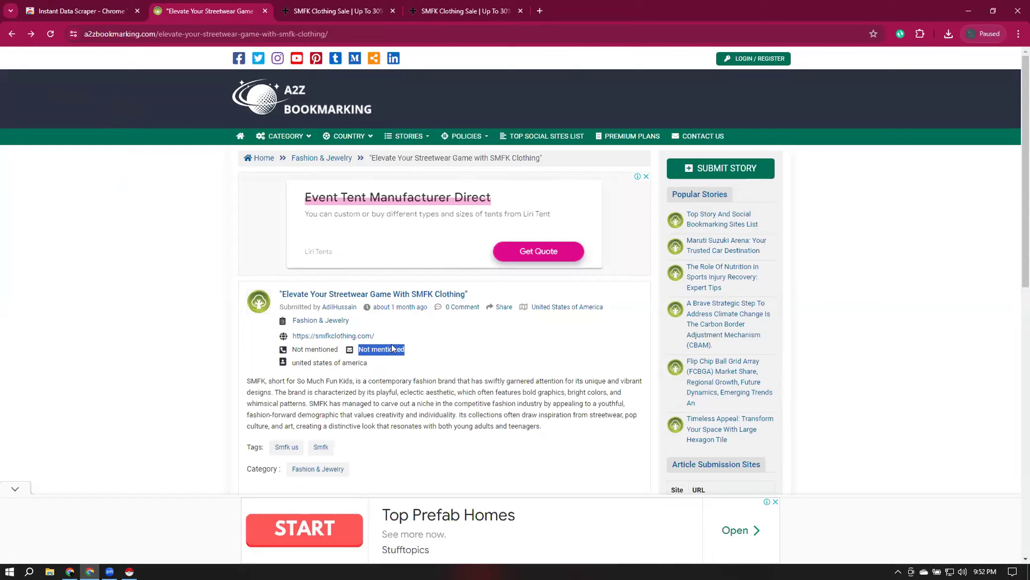
left_click(12, 494)
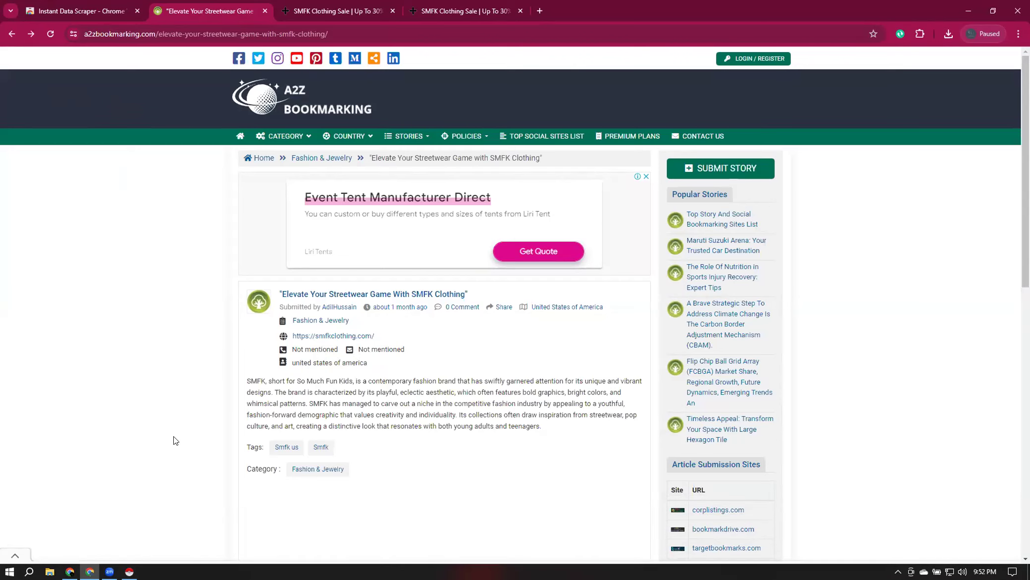
left_click(267, 156)
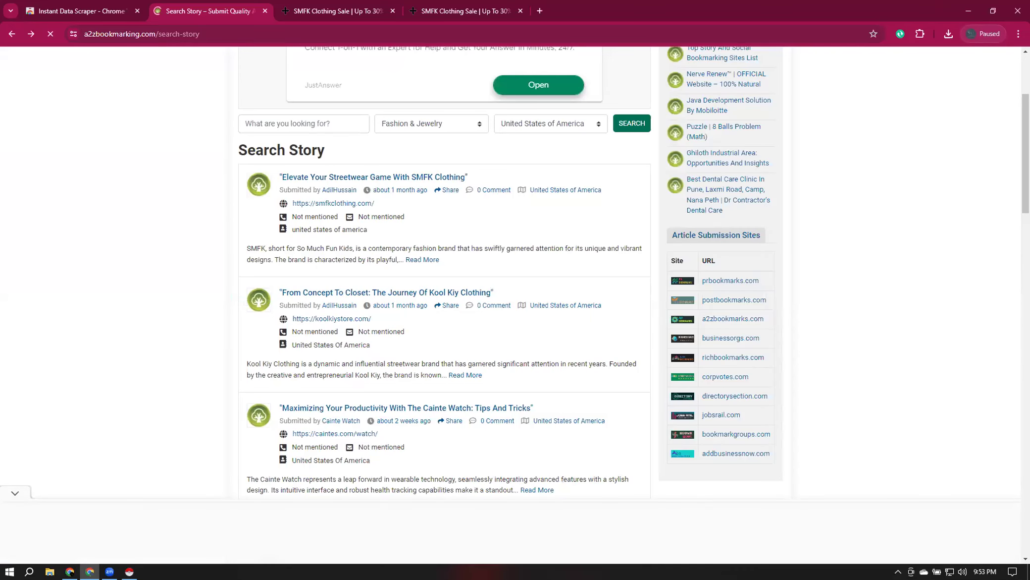
Switch to the spreadsheet and open the SMFK Clothing website link in cell B2
key("alt+Tab")
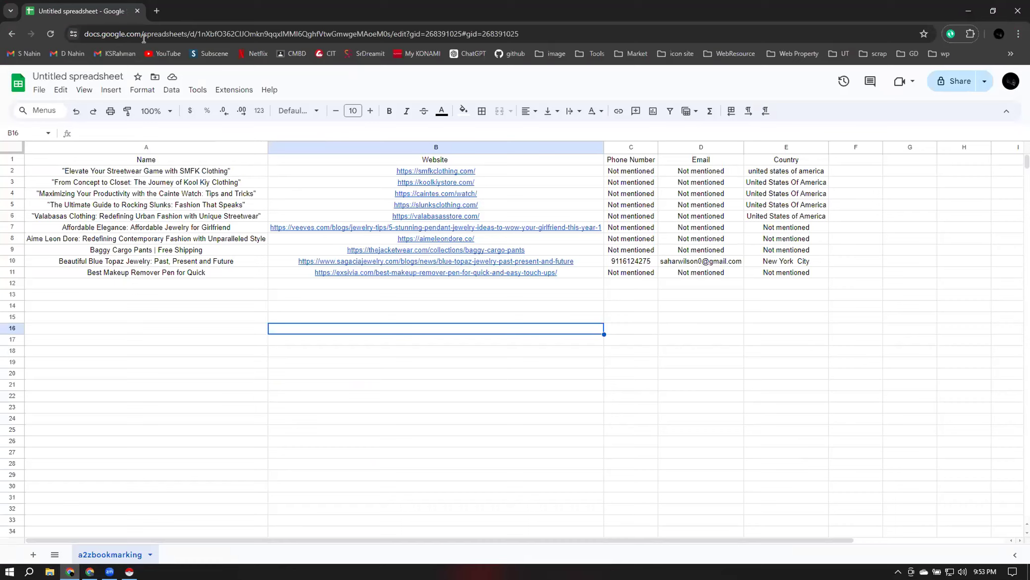
left_click(452, 174)
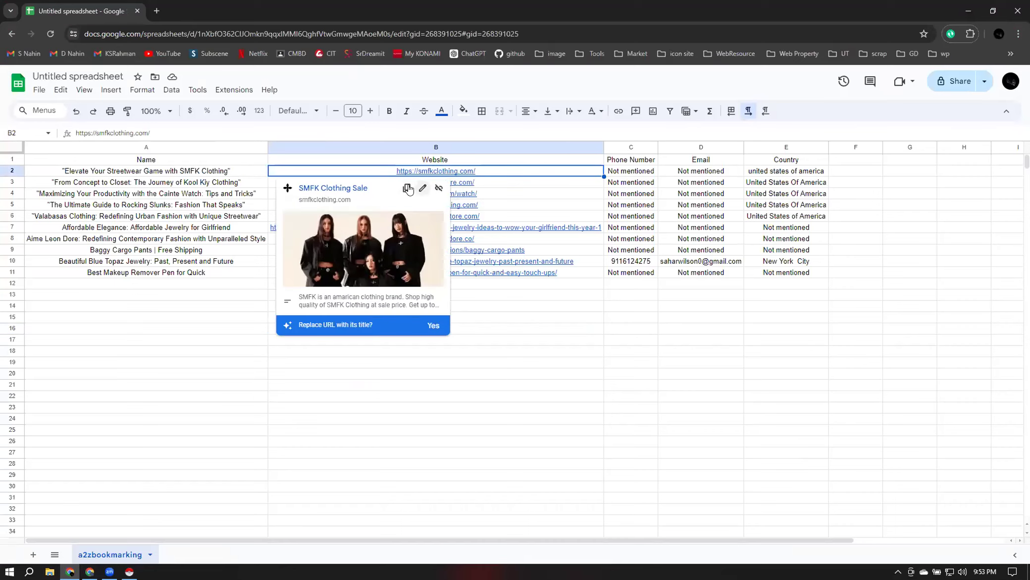
left_click(352, 187)
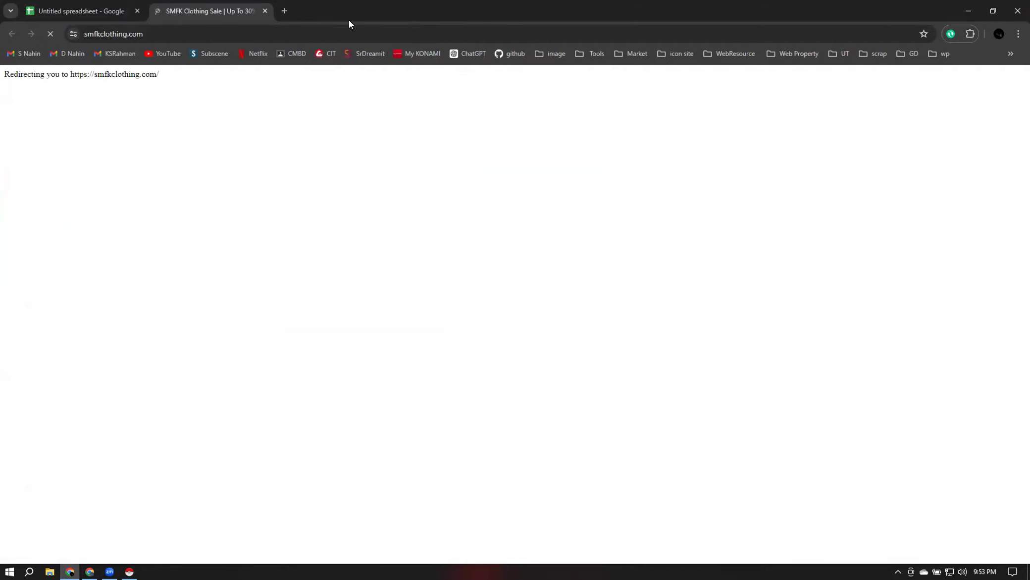
Open prospeo.io/signup in a new browser tab and sign up with Google
left_click(284, 10)
left_click(262, 31)
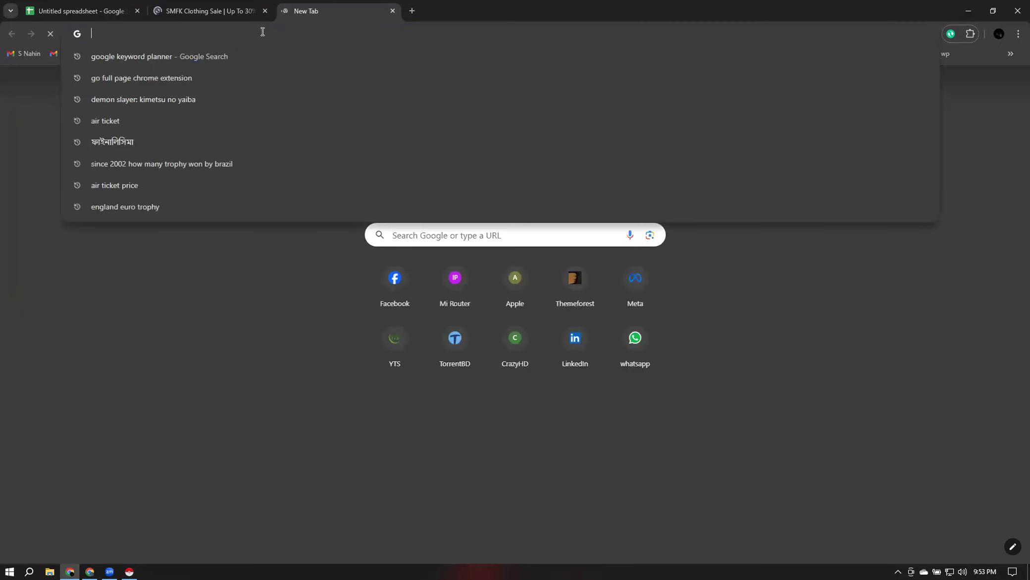
type("prospeo.io/signup")
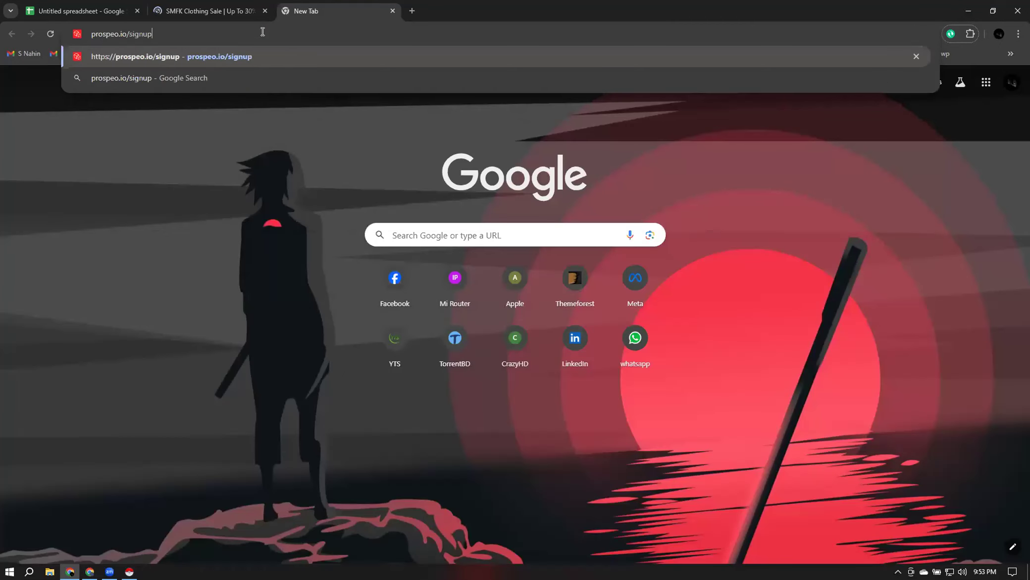
key("Return")
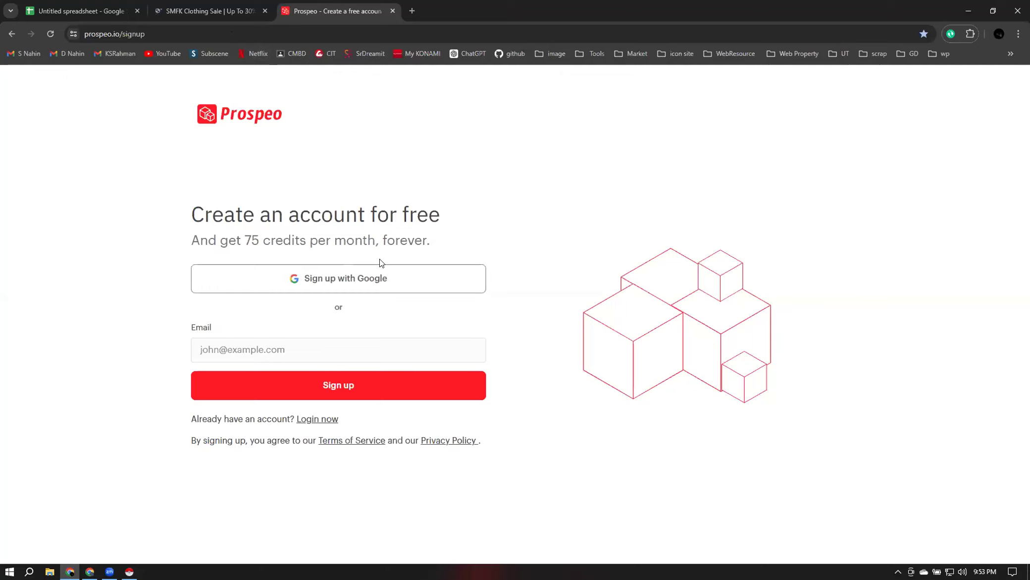
left_click(337, 279)
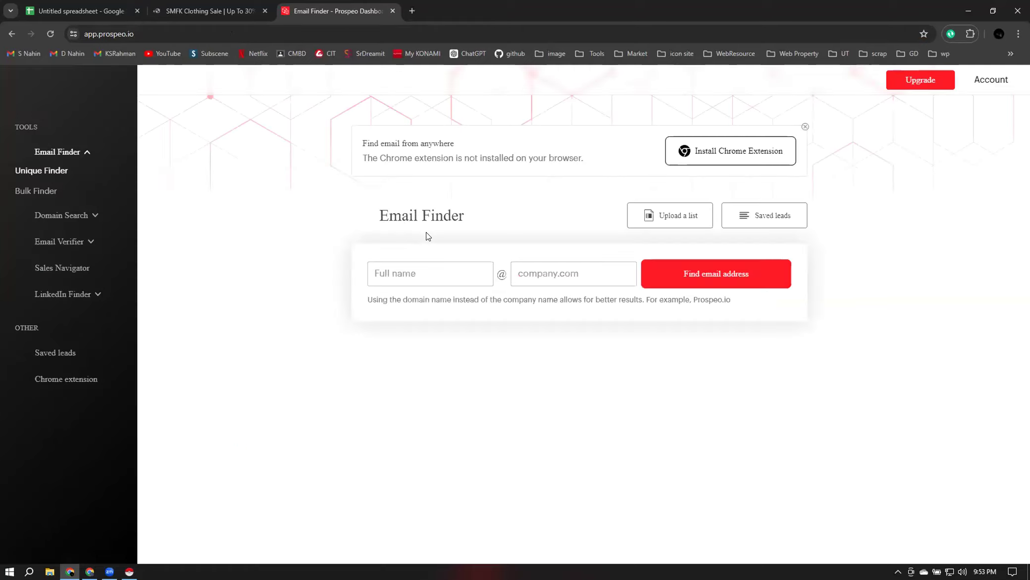
Open Prospeo's Unique Verifier under Email Verifier and activate its email address field
left_click(44, 232)
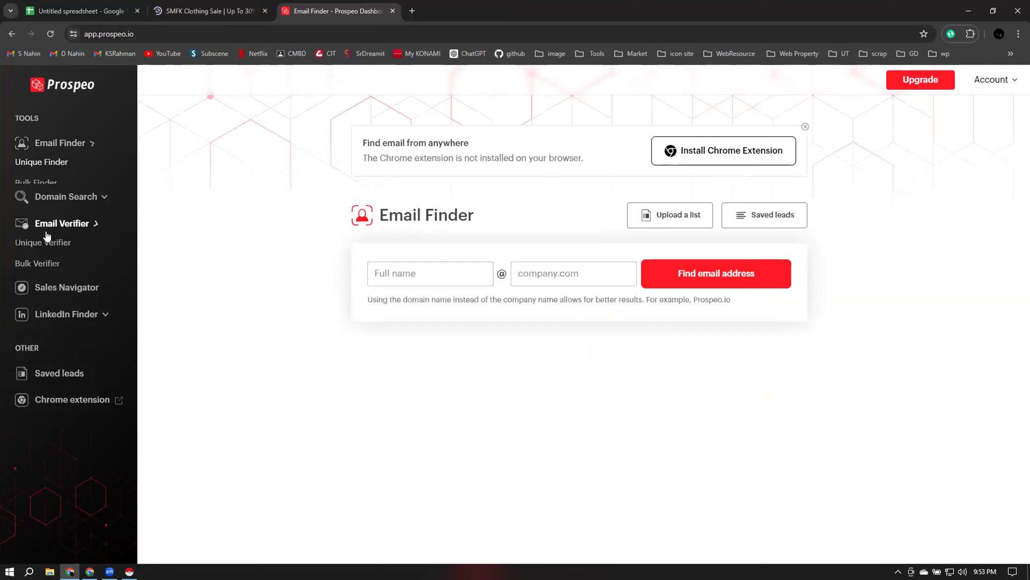
left_click(44, 214)
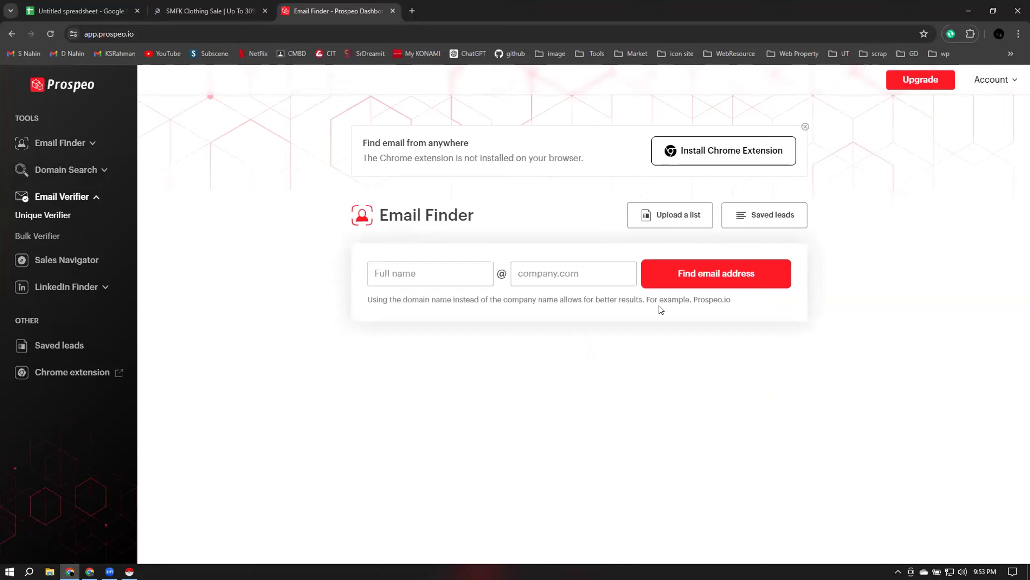
left_click(411, 280)
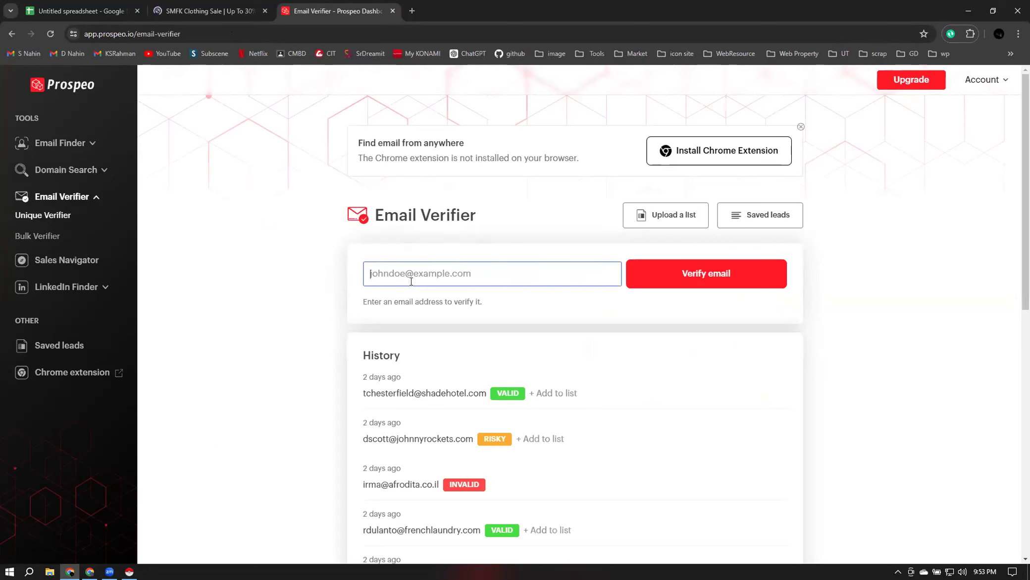
Return to the SMFK Clothing site and look through its homepage down to the footer for contact details
left_click(182, 7)
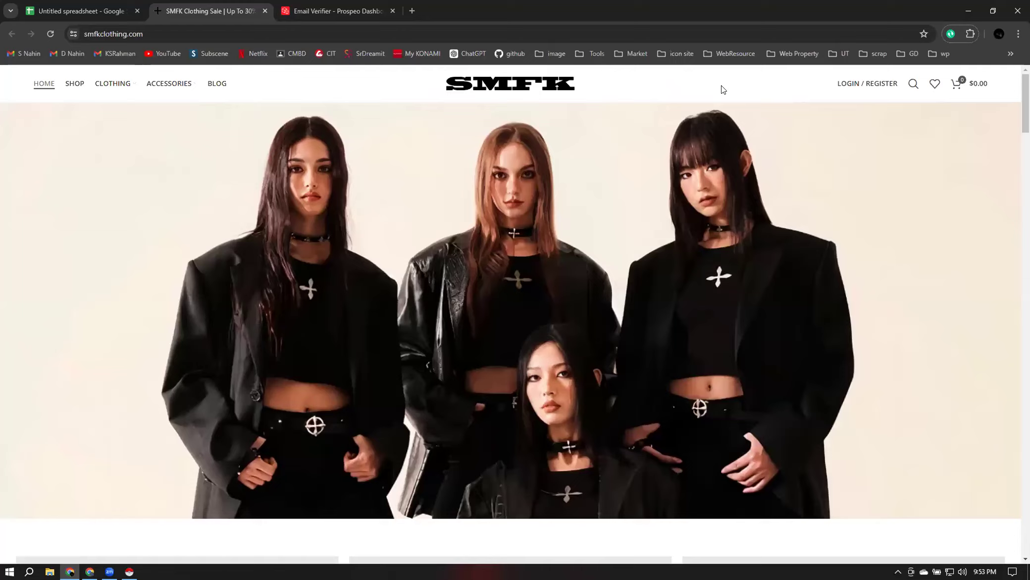
scroll(721, 89, "down", 2)
scroll(721, 90, "up", 2)
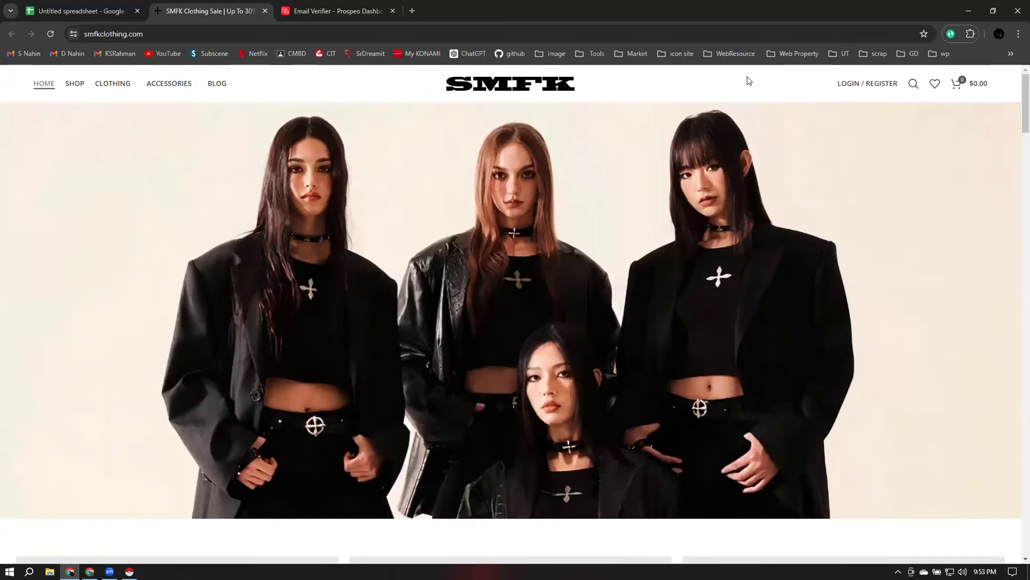
scroll(747, 76, "down", 10)
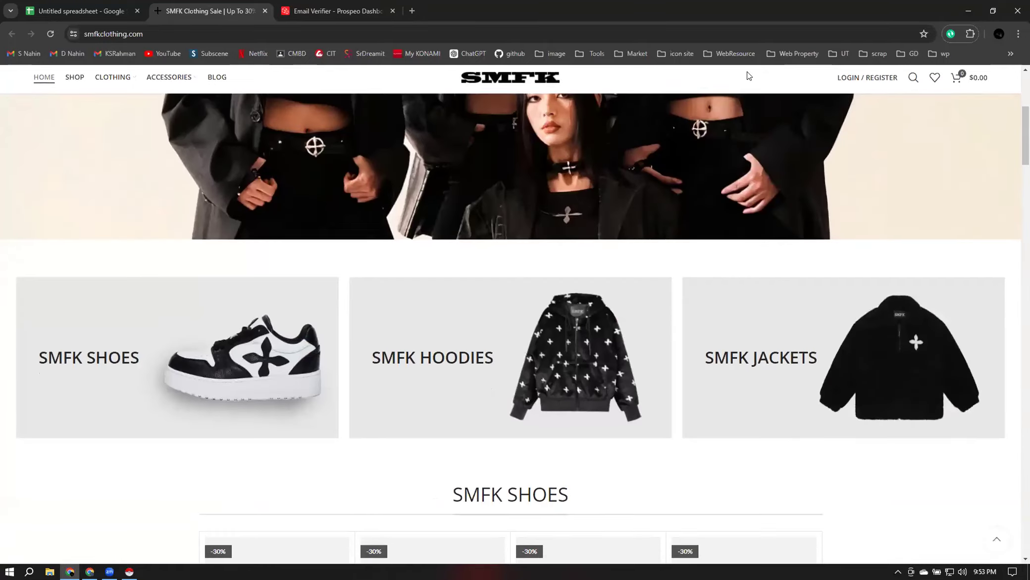
scroll(67, 94, "up", 7)
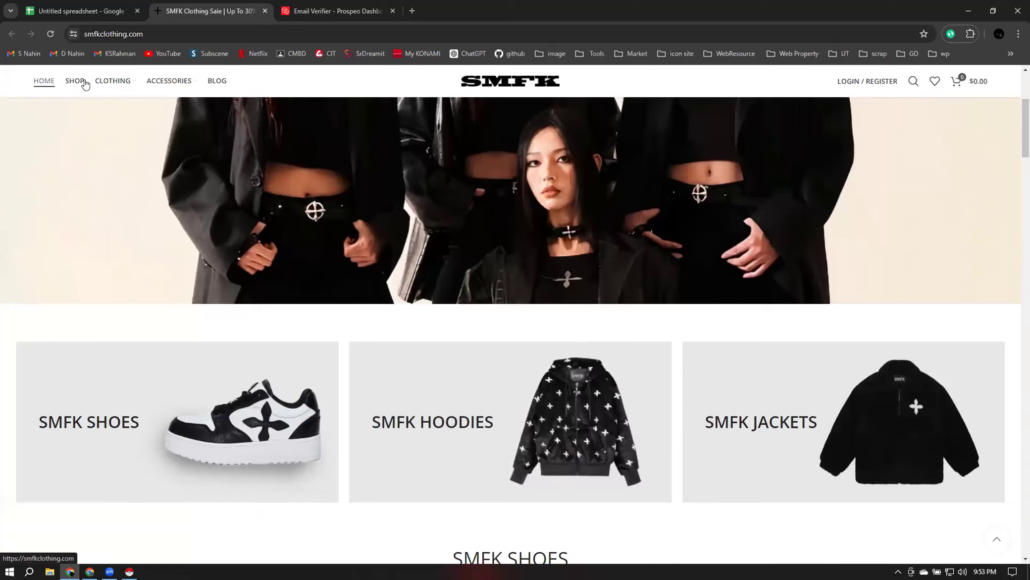
mouse_move(111, 84)
mouse_move(155, 85)
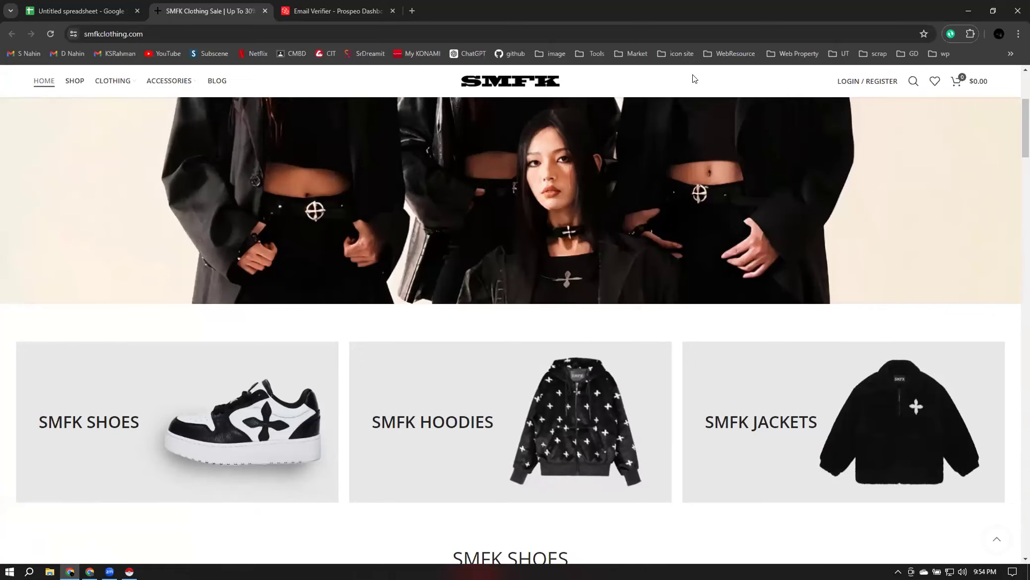
scroll(693, 78, "down", 20)
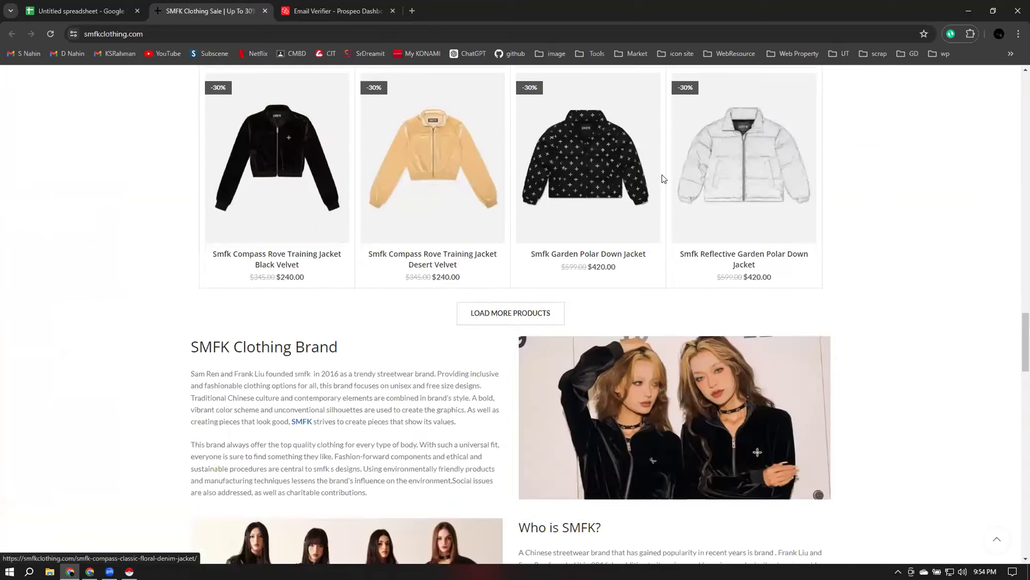
scroll(662, 178, "down", 20)
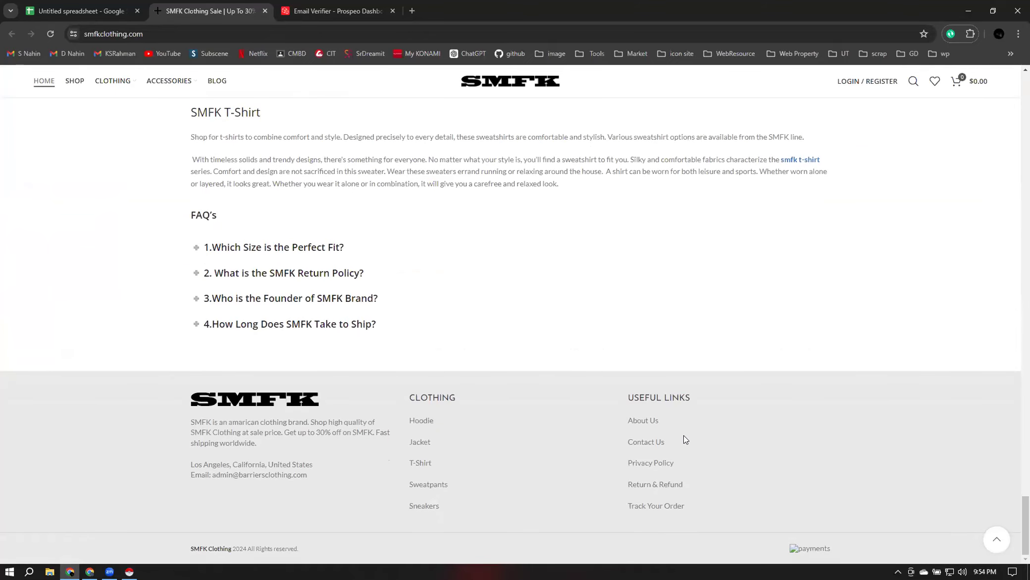
Copy the contact email address from the SMFK Clothing site's footer
left_click_drag(210, 475, 305, 476)
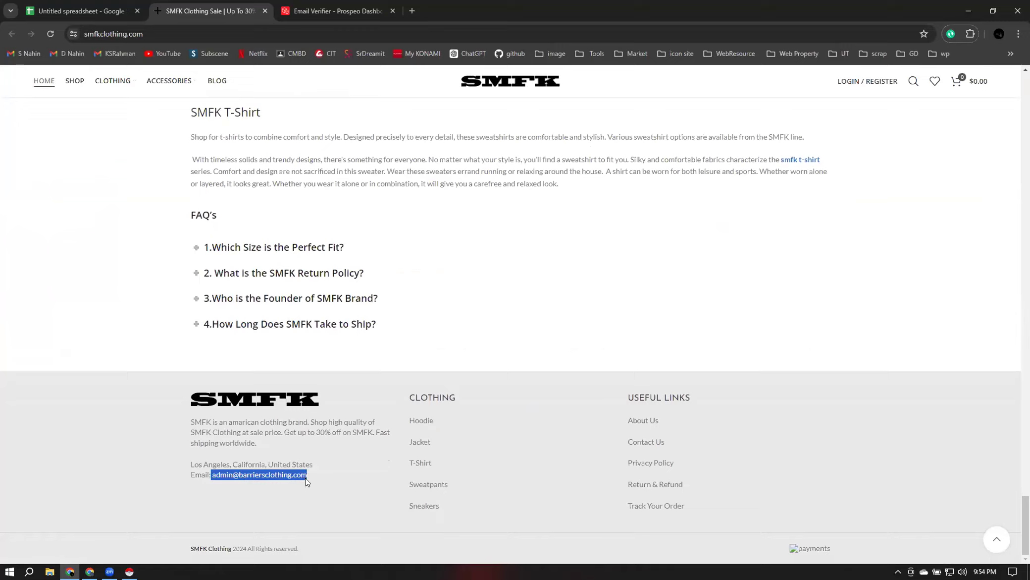
left_click(222, 476)
left_click_drag(213, 476, 306, 477)
right_click(291, 477)
left_click(323, 343)
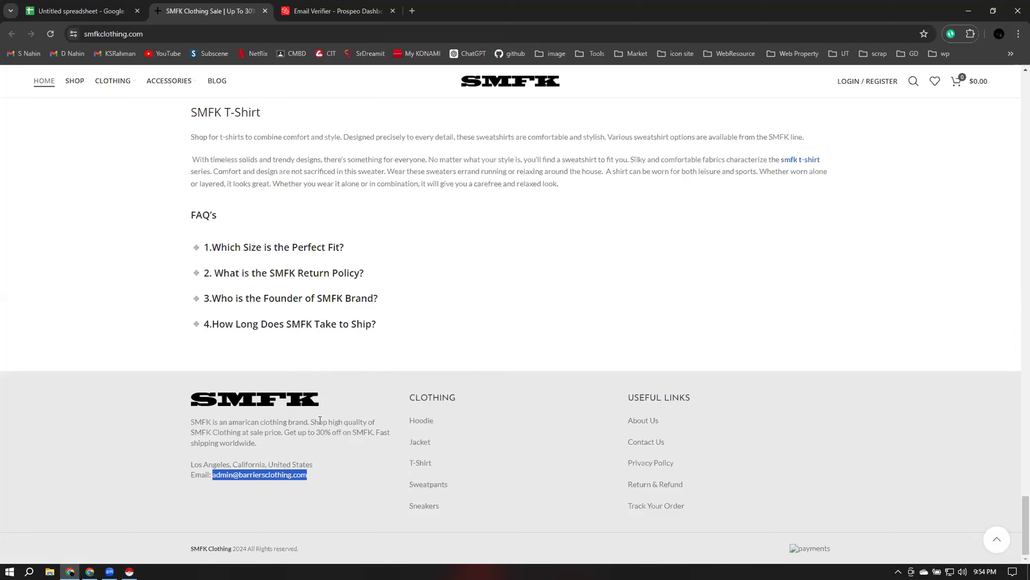
Verify the copied SMFK contact email in Prospeo's Email Verifier and check its validity rating
left_click(346, 11)
left_click(400, 269)
key("ctrl+v")
left_click(675, 271)
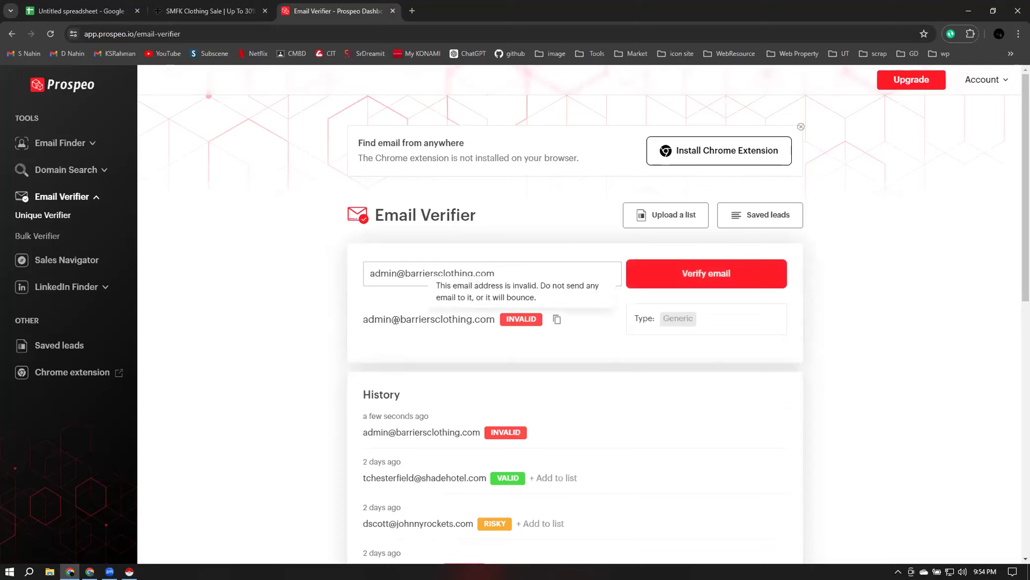
mouse_move(538, 316)
left_click_drag(363, 323, 520, 324)
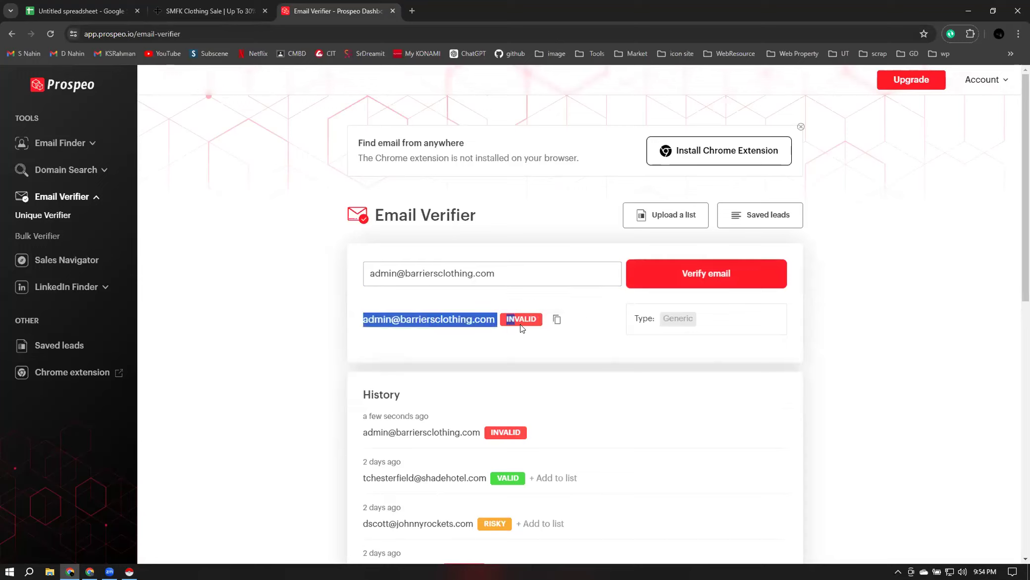
left_click(432, 346)
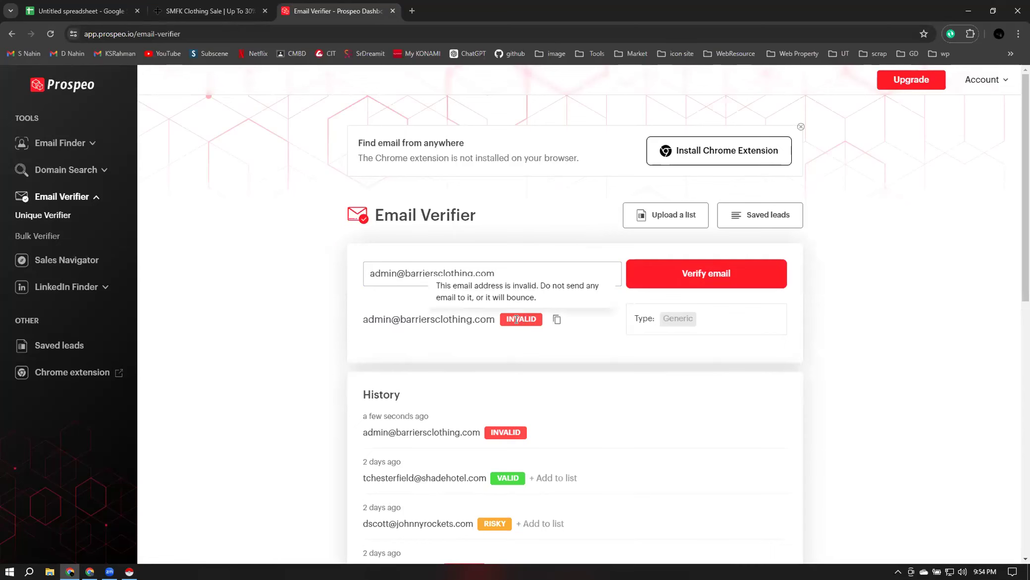
Switch back to the spreadsheet and delete row 2 holding the SMFK Clothing listing
left_click(117, 11)
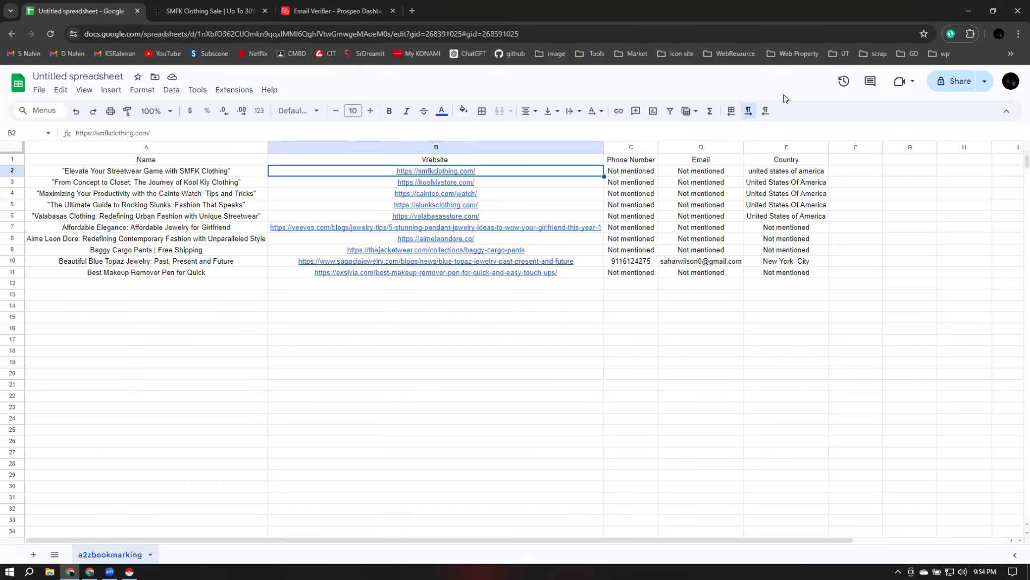
left_click(9, 170)
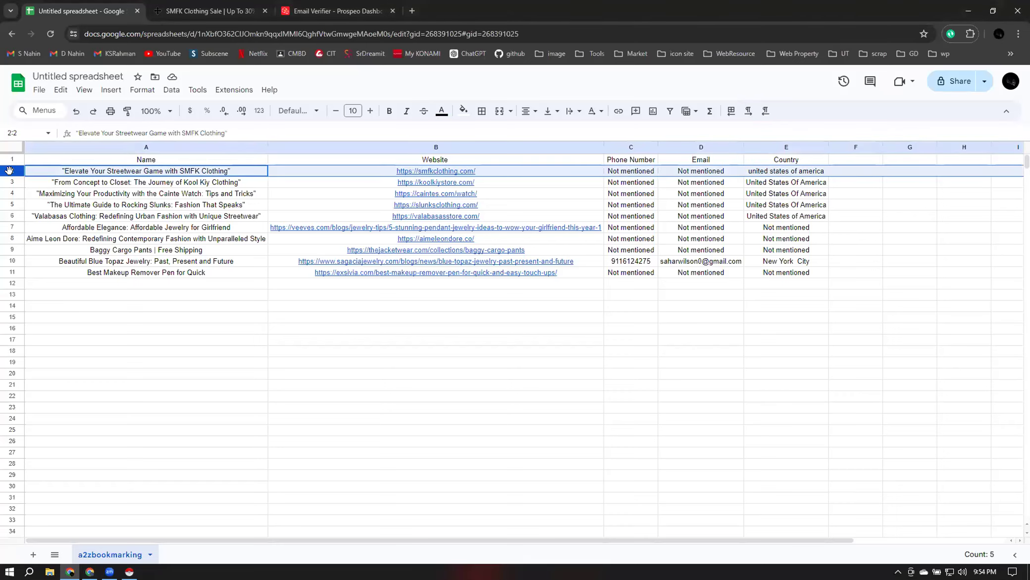
right_click(10, 171)
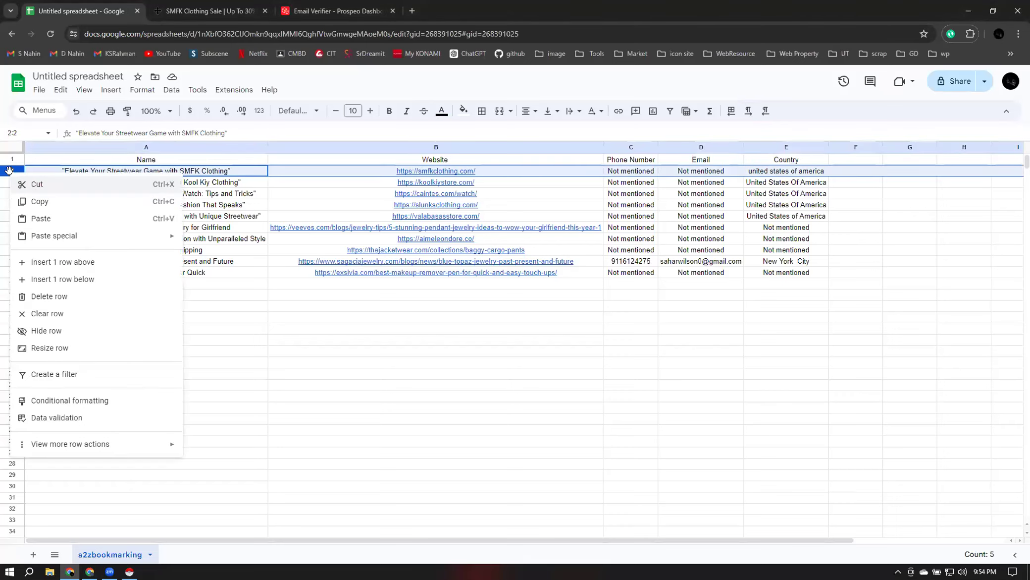
left_click(57, 300)
left_click(326, 304)
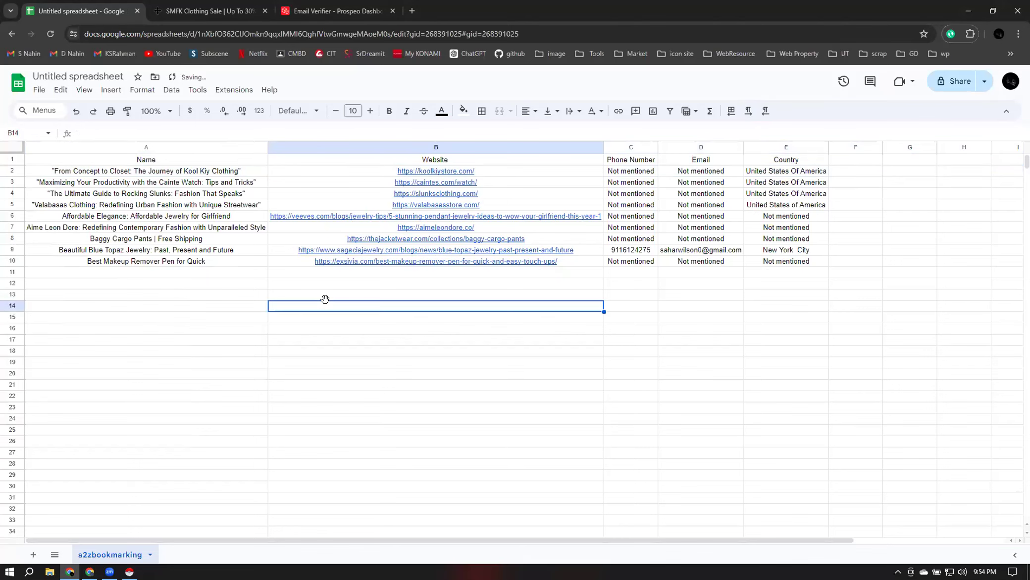
Open the Kool Kiy website link in cell B2 and close the SMFK Clothing page
left_click(115, 171)
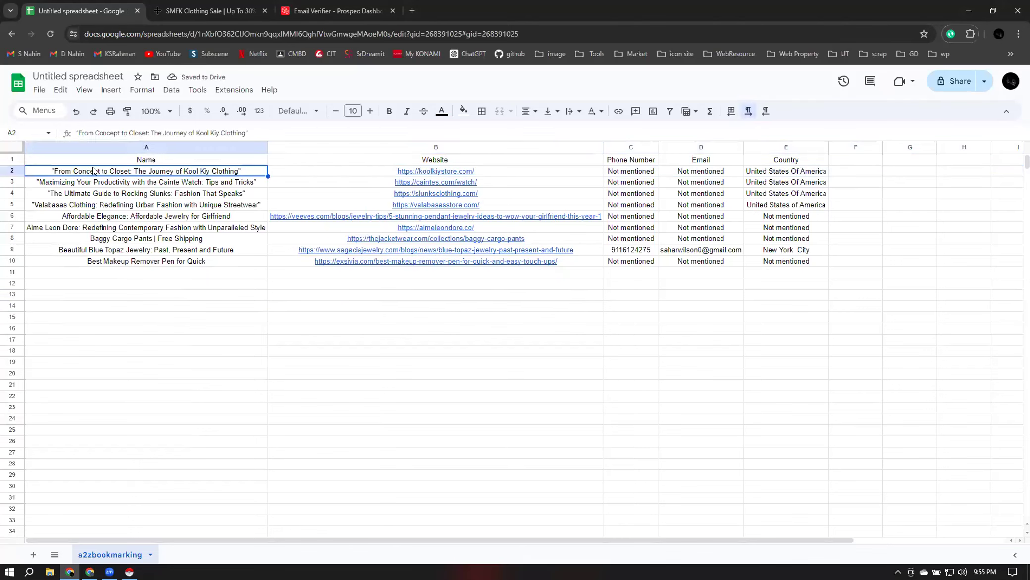
left_click(432, 172)
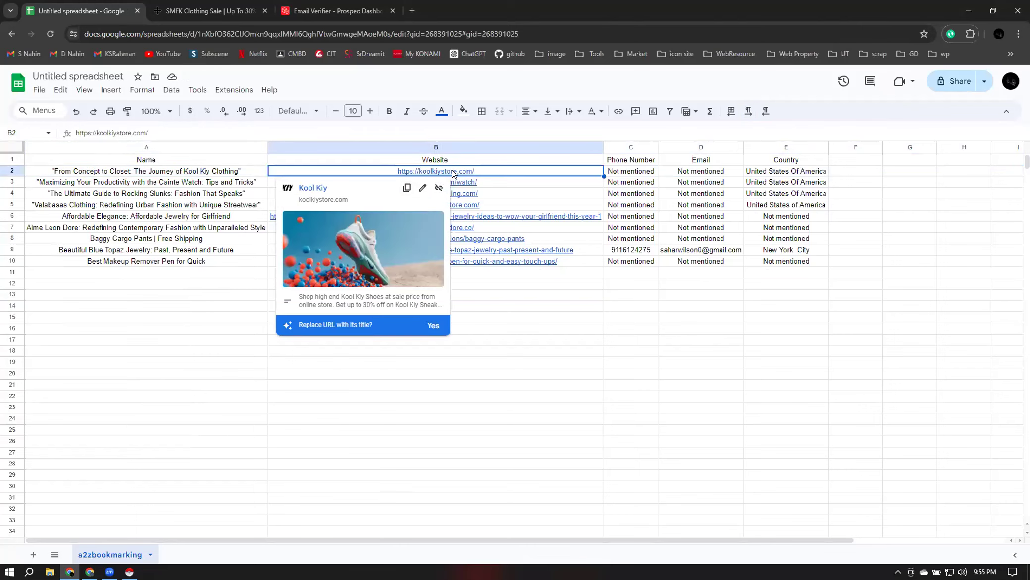
left_click(448, 174)
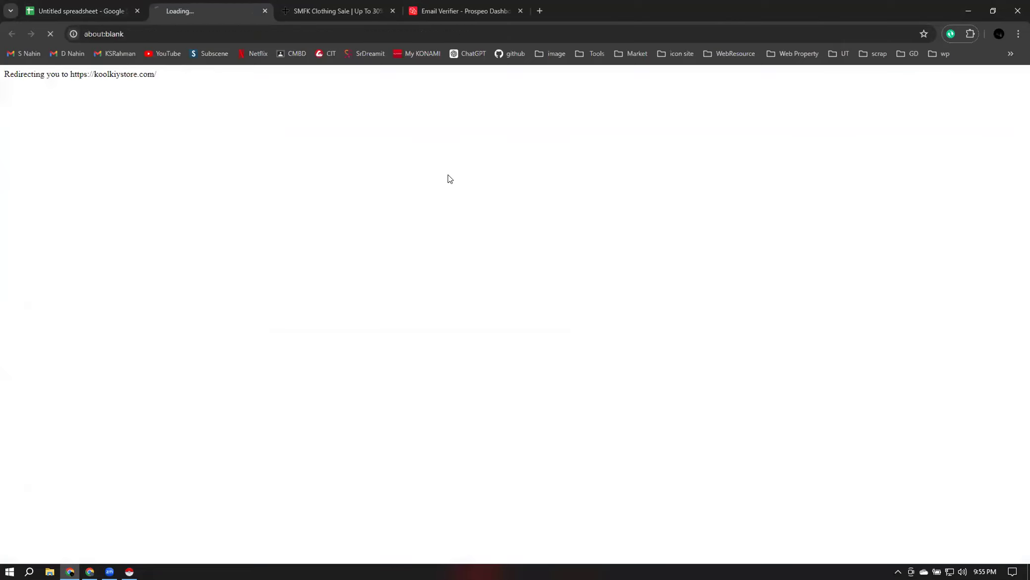
left_click(393, 11)
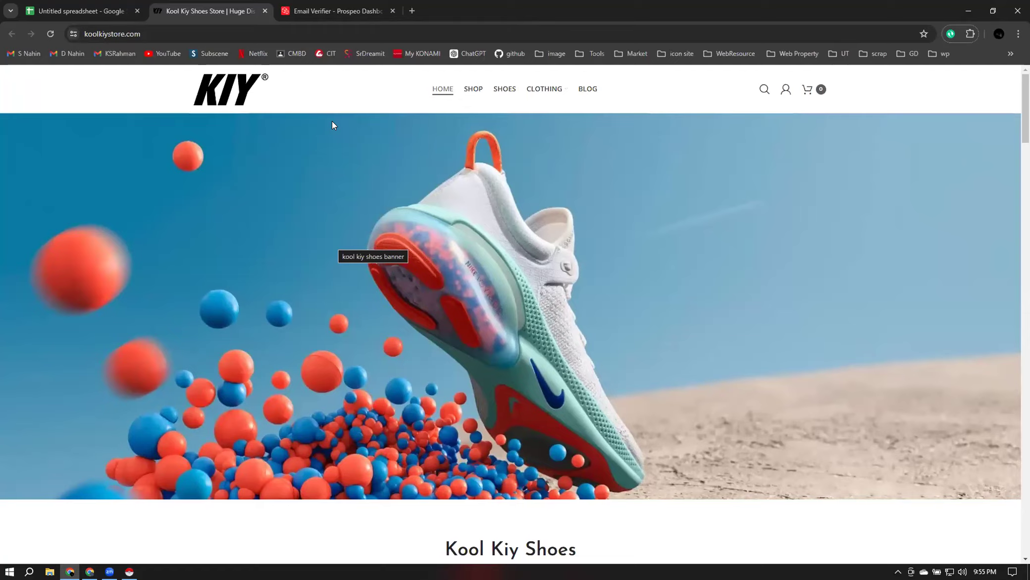
Look through the Kool Kiy homepage and examine the address, phone and email in its footer
scroll(332, 124, "down", 2)
scroll(332, 121, "down", 5)
scroll(332, 121, "up", 7)
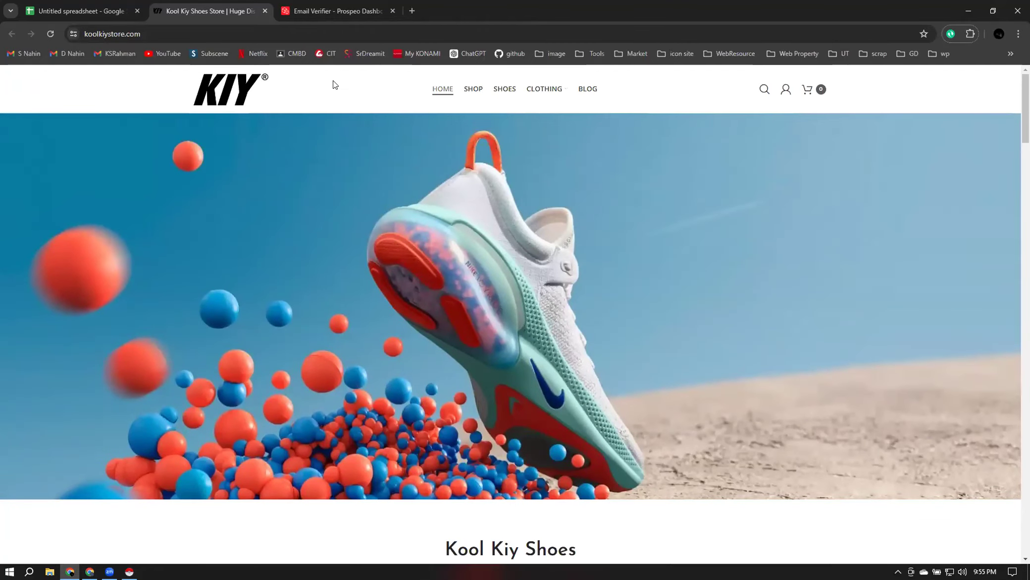
mouse_move(787, 91)
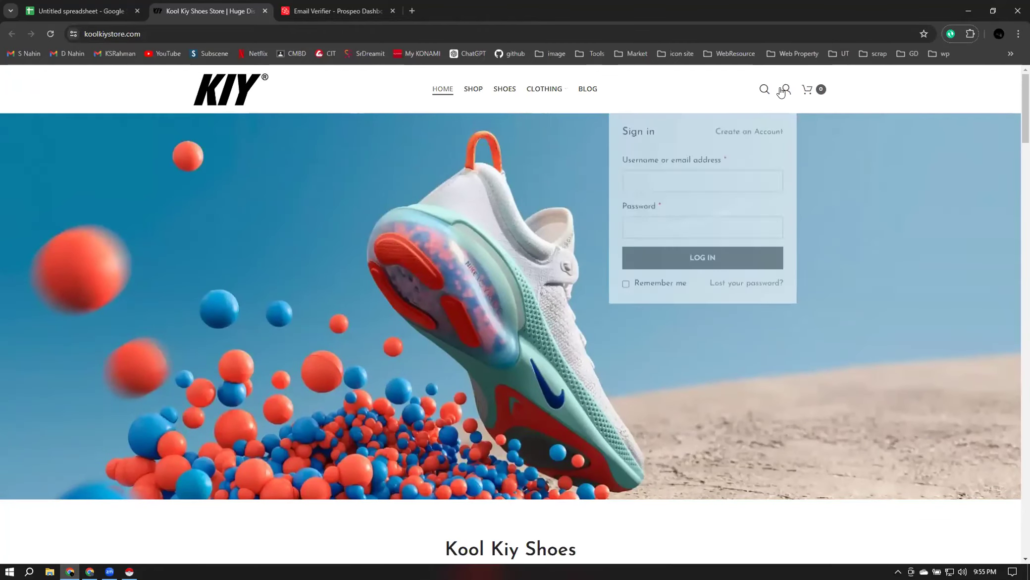
scroll(678, 94, "down", 20)
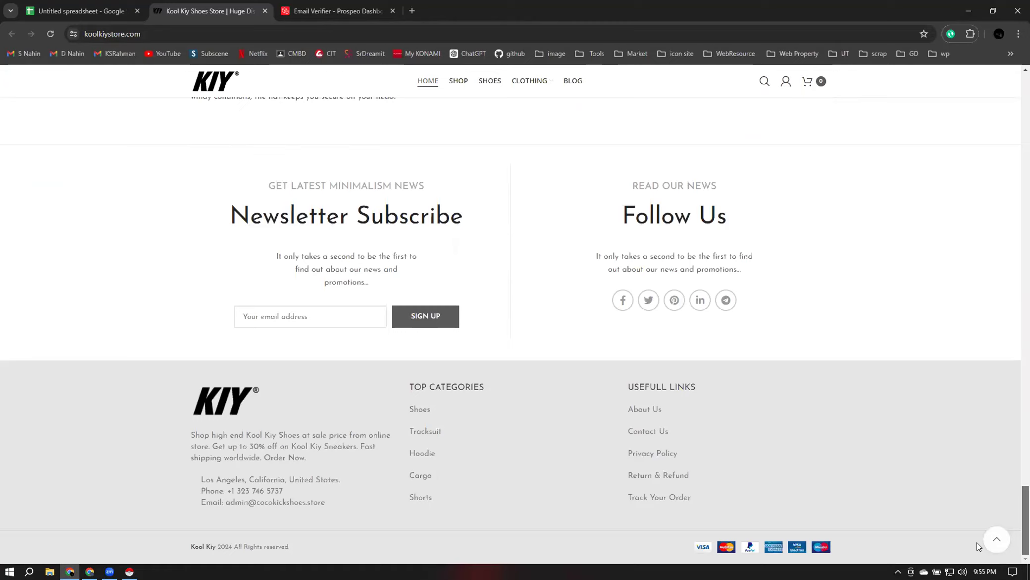
left_click_drag(227, 491, 326, 503)
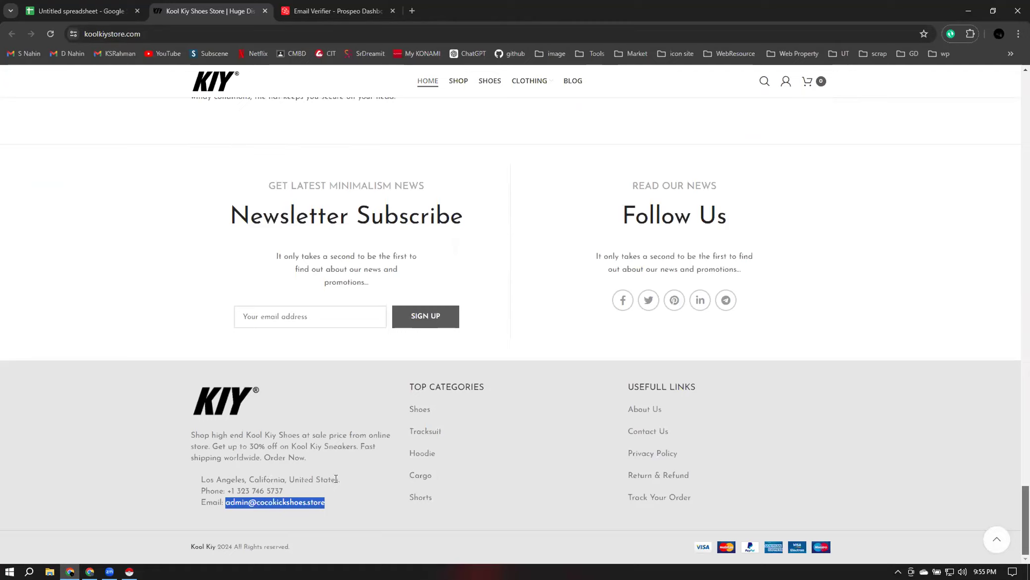
left_click_drag(287, 477, 344, 481)
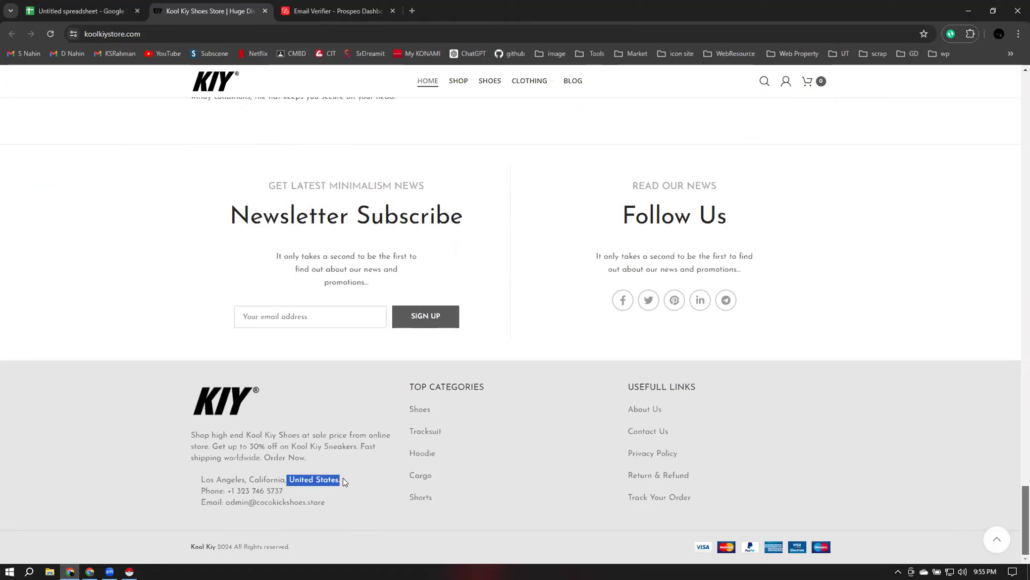
left_click(286, 478)
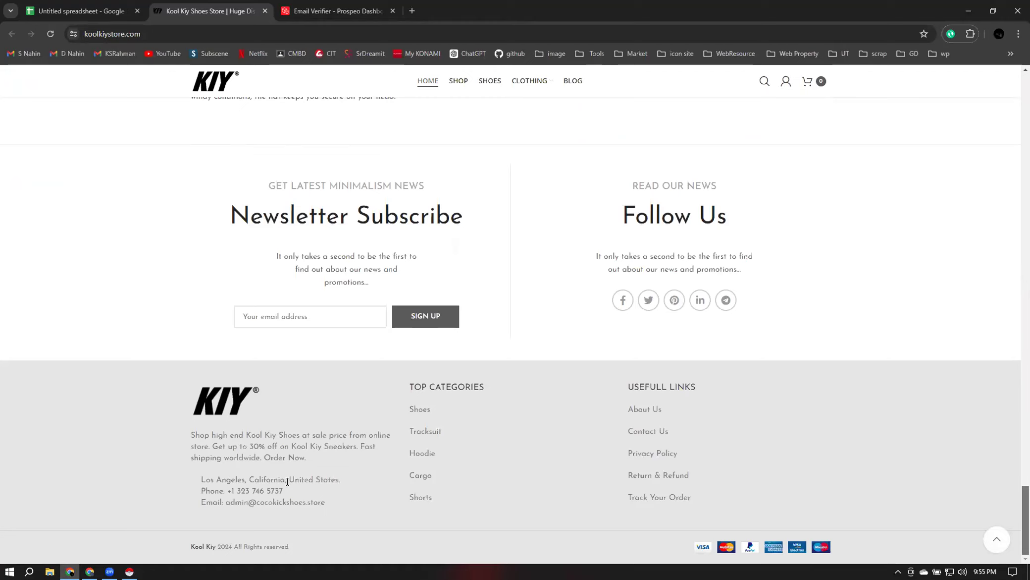
Copy the text "Los Angeles, California," from the Kool Kiy footer
left_click_drag(286, 479, 200, 479)
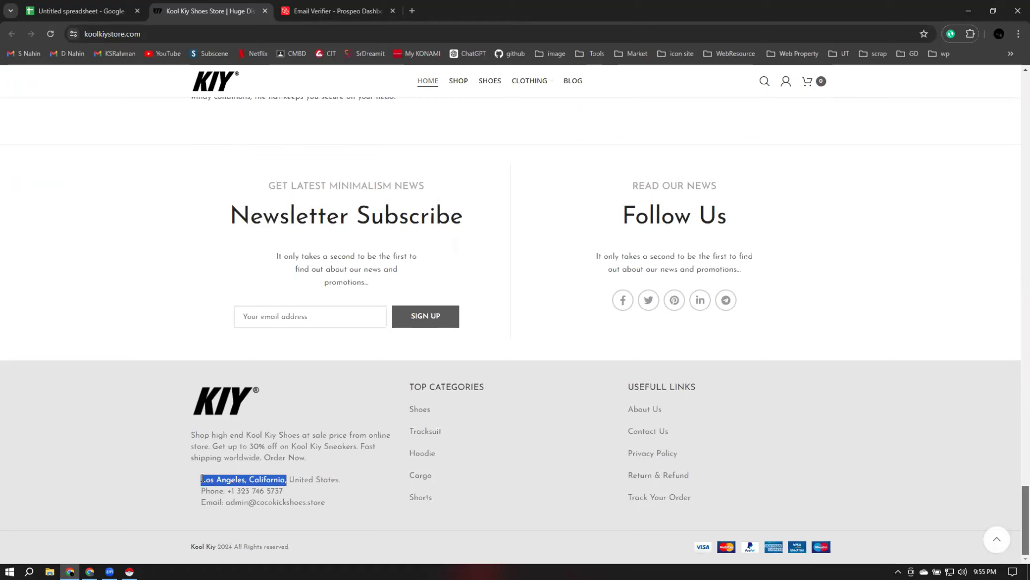
right_click(212, 473)
left_click(237, 345)
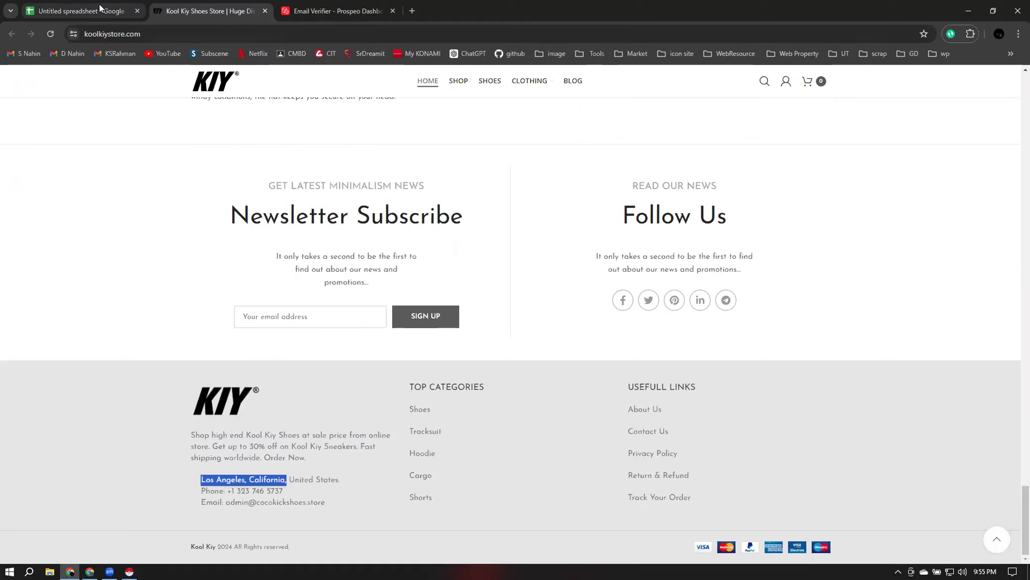
In the spreadsheet, add a Location header in F1 and paste "Los Angeles, California," into F2
left_click(98, 8)
left_click(699, 350)
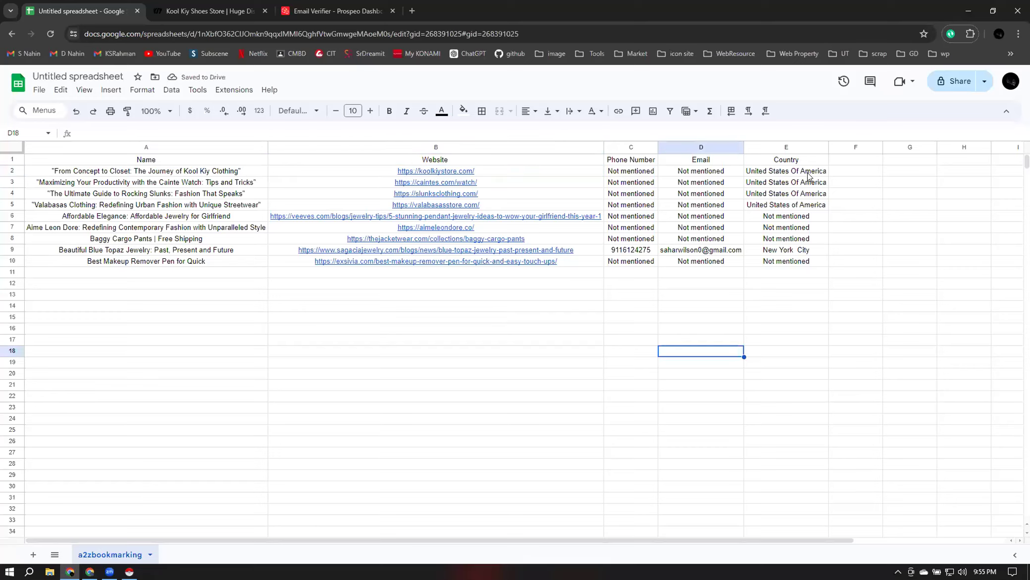
left_click(850, 161)
double_click(850, 158)
type("Location")
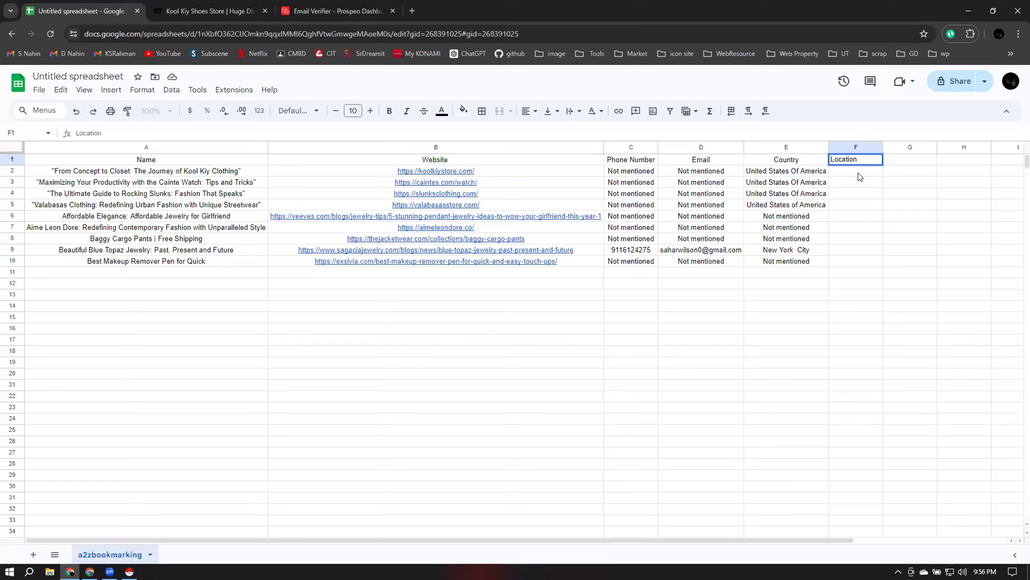
key("Return")
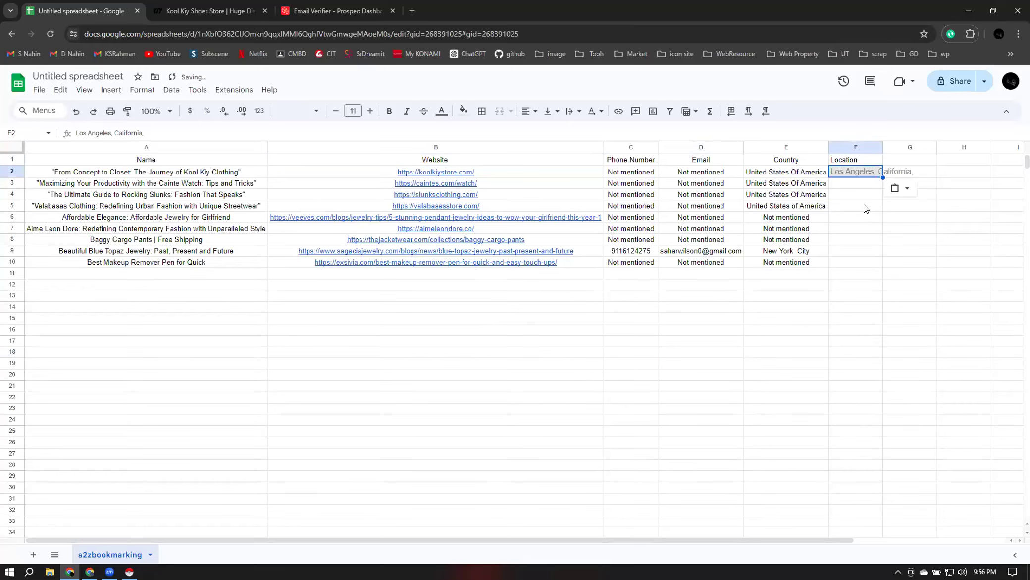
Widen the Location column to fit its text and move it in front of the Country column
left_click(863, 205)
left_click_drag(883, 145, 917, 144)
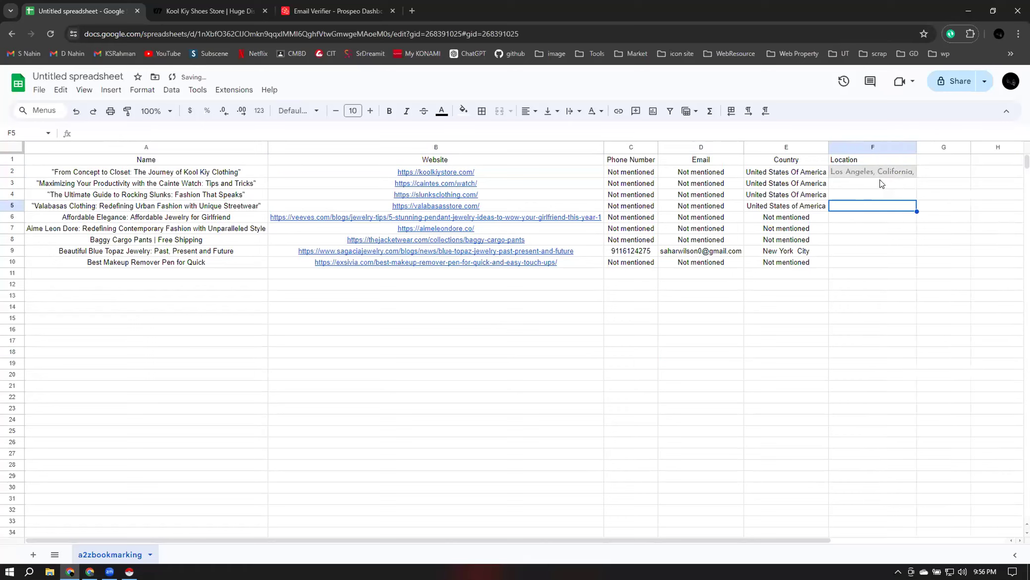
left_click(873, 172)
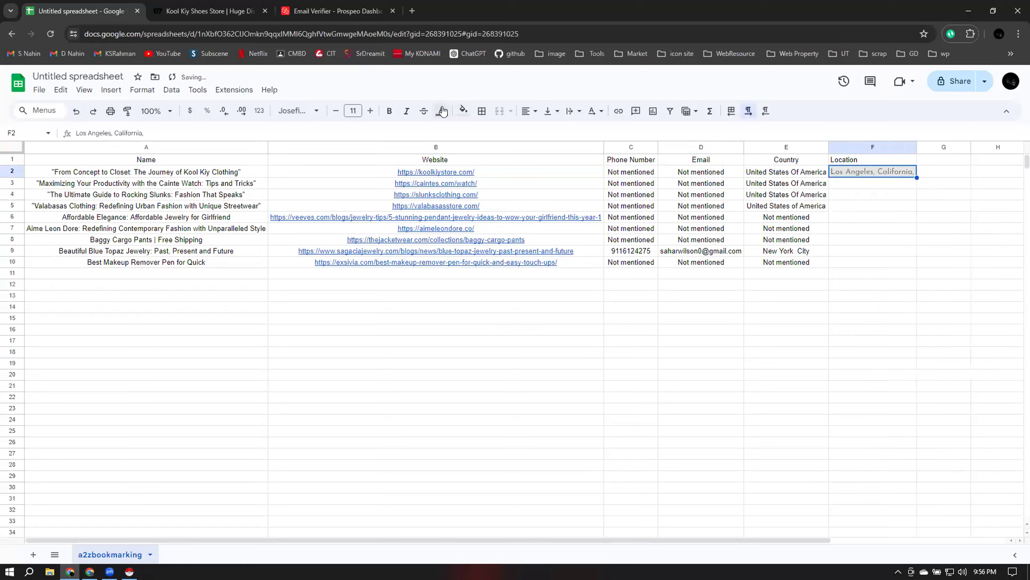
left_click(887, 240)
left_click(872, 147)
mouse_move(872, 147)
left_mouse_down()
mouse_move(852, 188)
mouse_move(803, 238)
mouse_move(880, 283)
left_mouse_up()
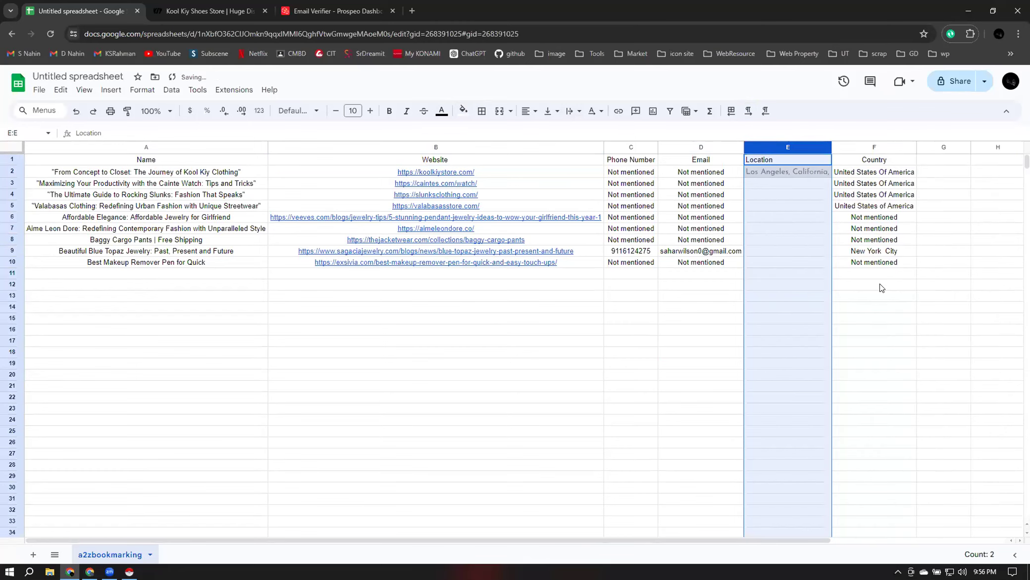
left_click(880, 285)
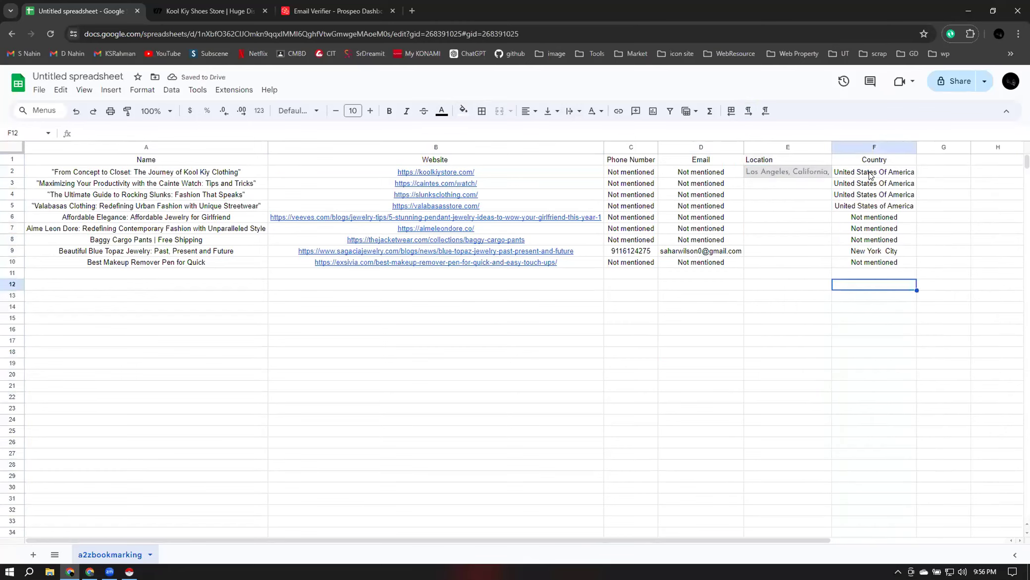
Fill "United States Of America" from F2 down the Country column through F10
left_click(841, 174)
left_click_drag(917, 177, 870, 262)
left_click(838, 307)
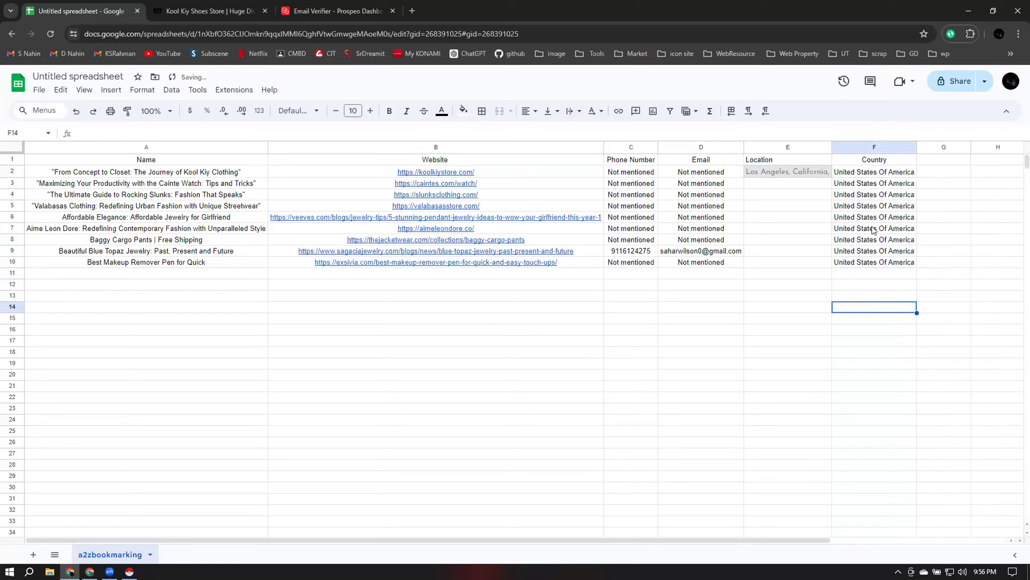
Return to the Kool Kiy site's footer contact details
left_click(773, 186)
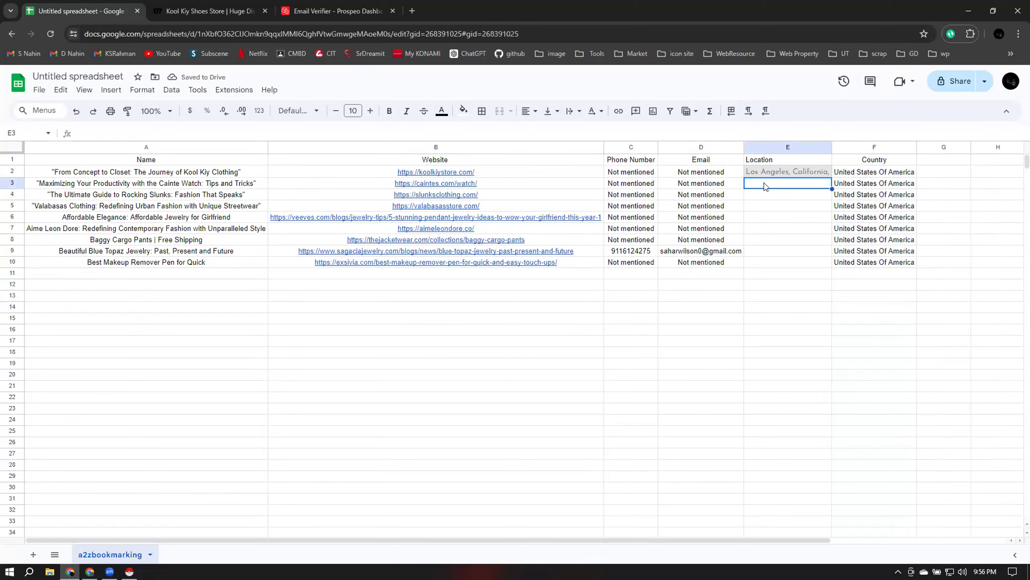
left_click(208, 11)
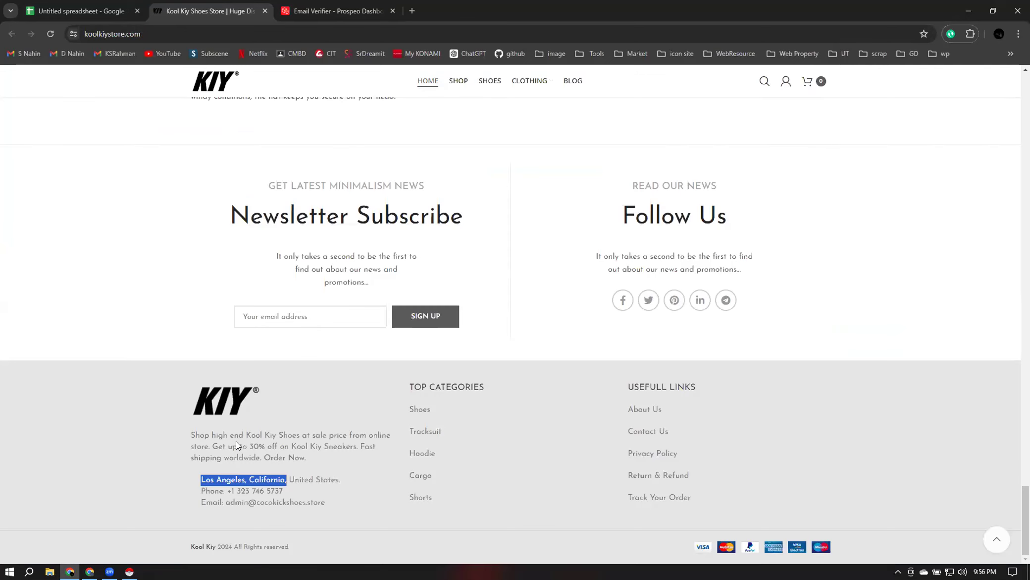